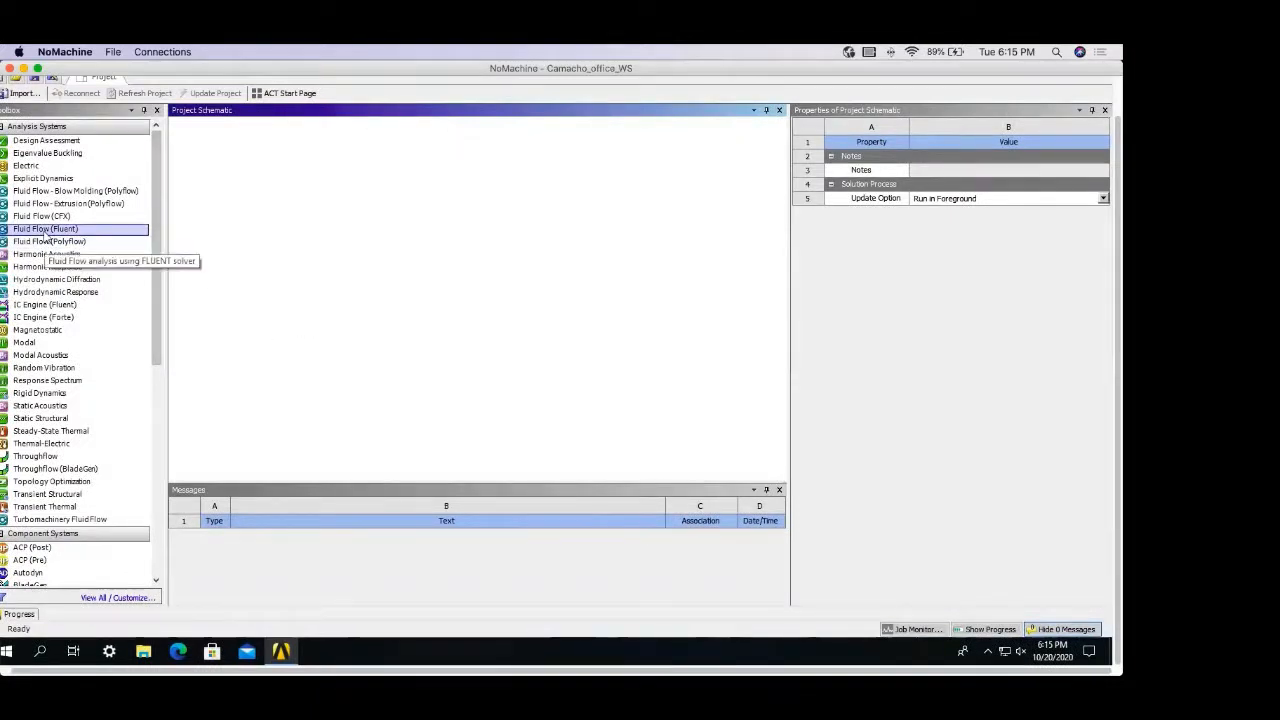
# Step: Add a Fluid Flow (Fluent) analysis system to the project and set its geometry analysis type to 2D
pyautogui.doubleClick(45, 229)
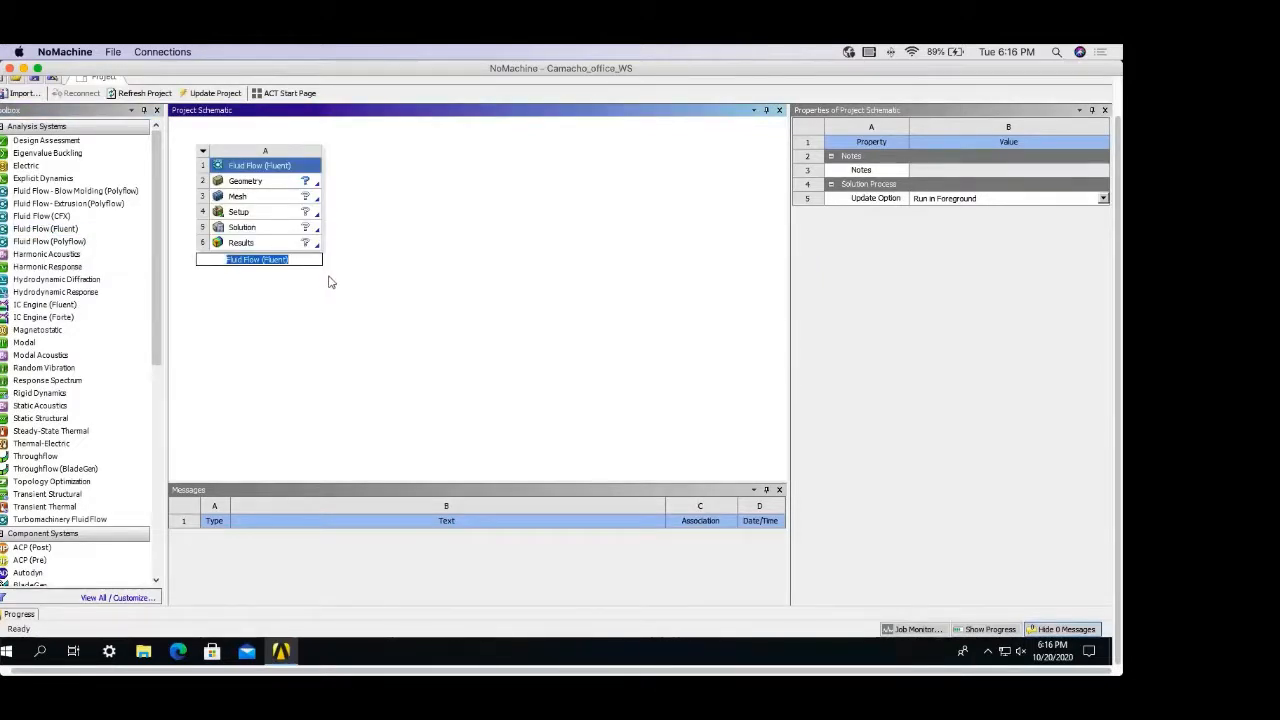
pyautogui.click(304, 272)
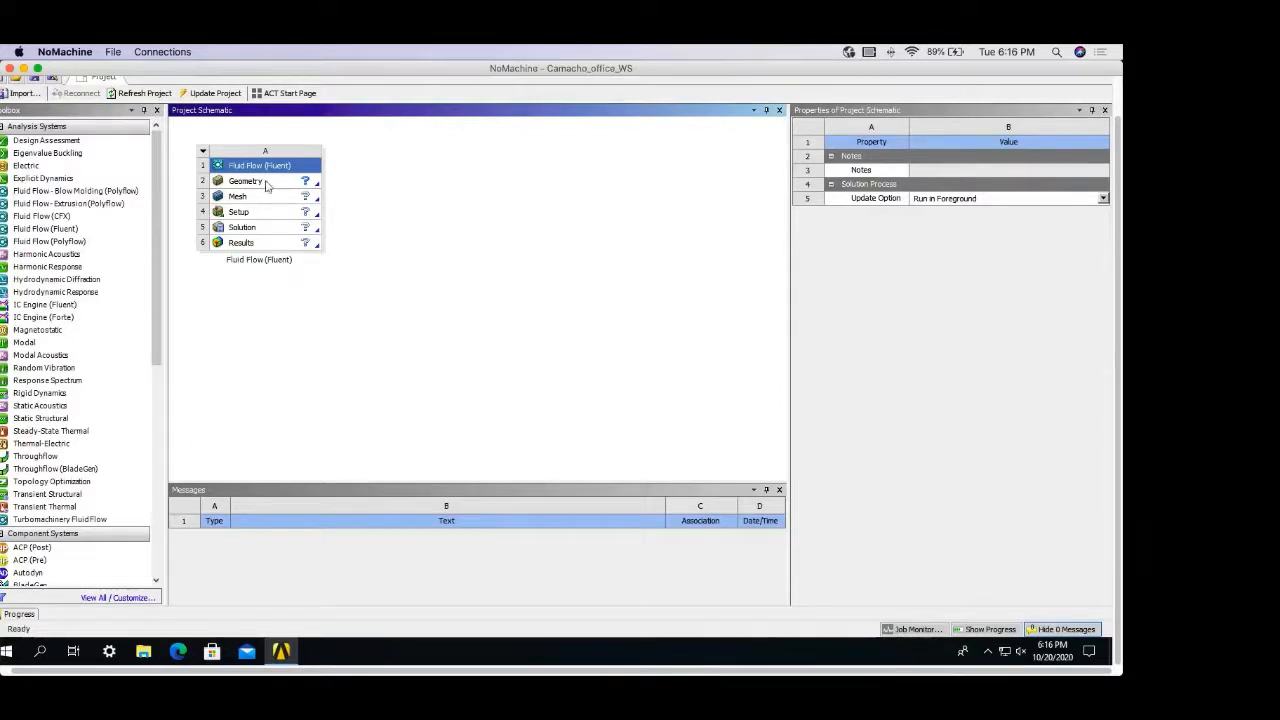
pyautogui.click(253, 182)
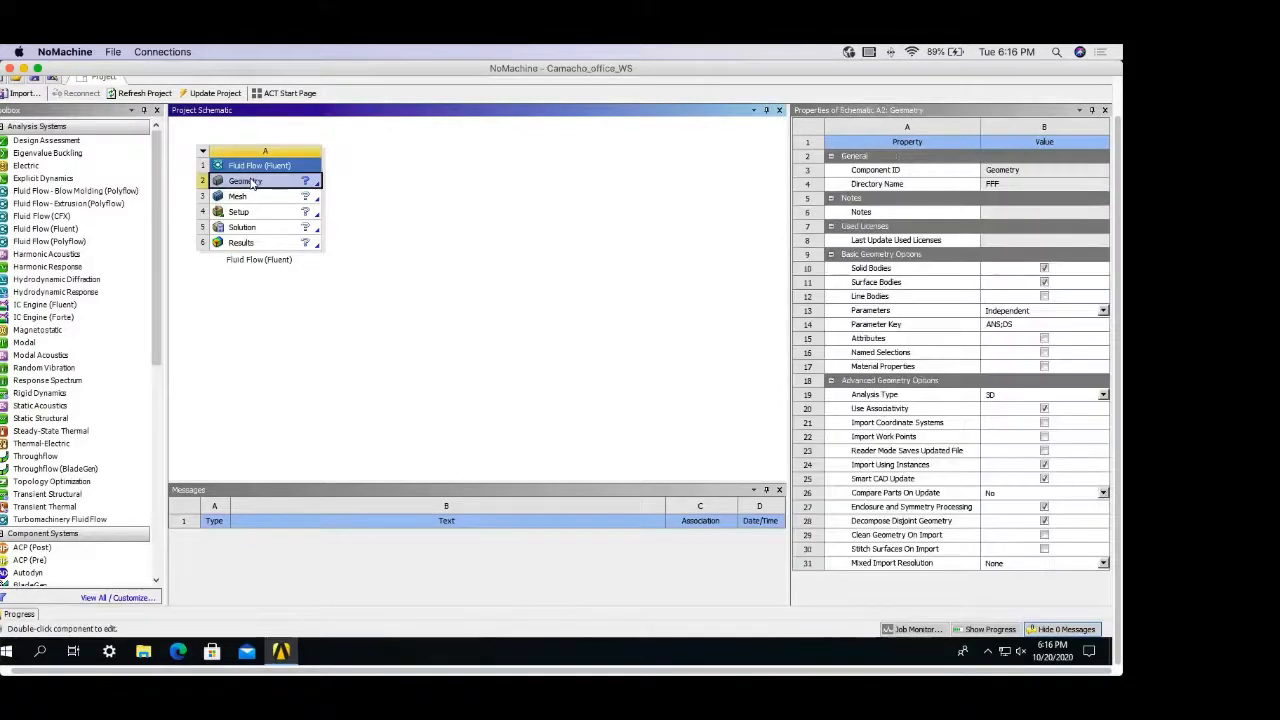
pyautogui.click(1103, 395)
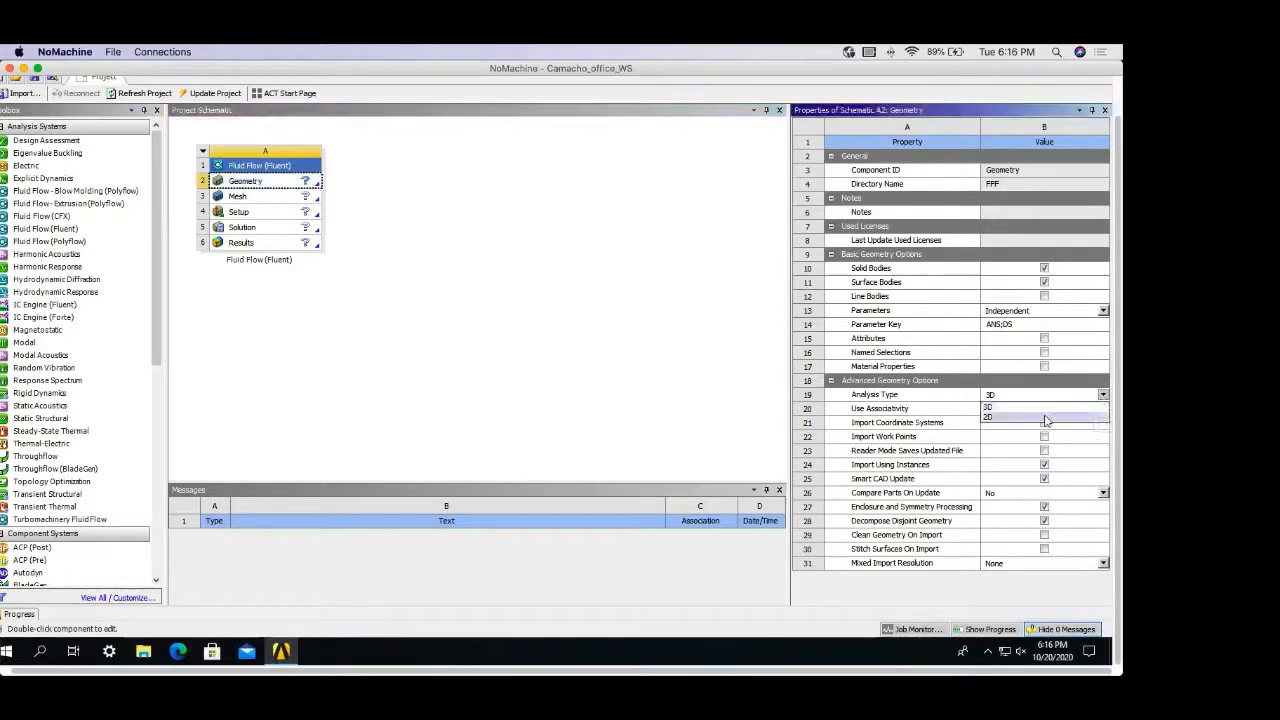
pyautogui.click(1043, 419)
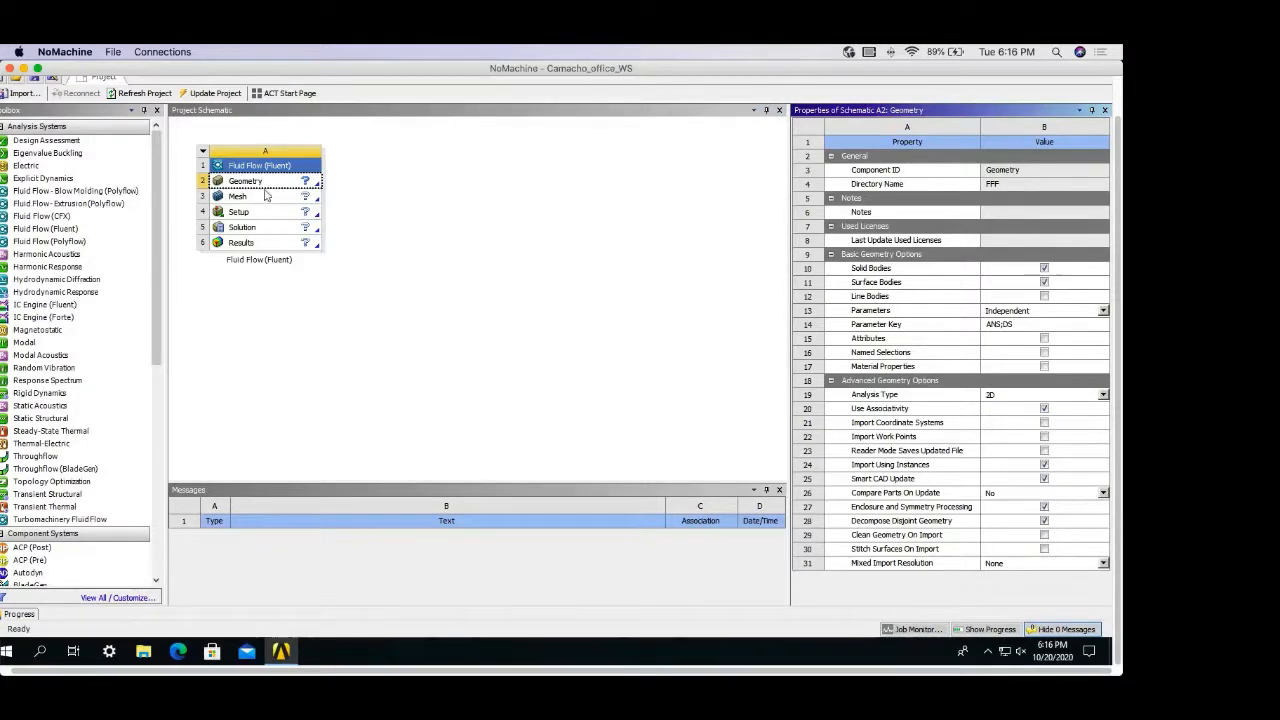
# Step: Create a new DesignModeler geometry for the Fluid Flow (Fluent) system
pyautogui.click(255, 182)
pyautogui.rightClick(255, 182)
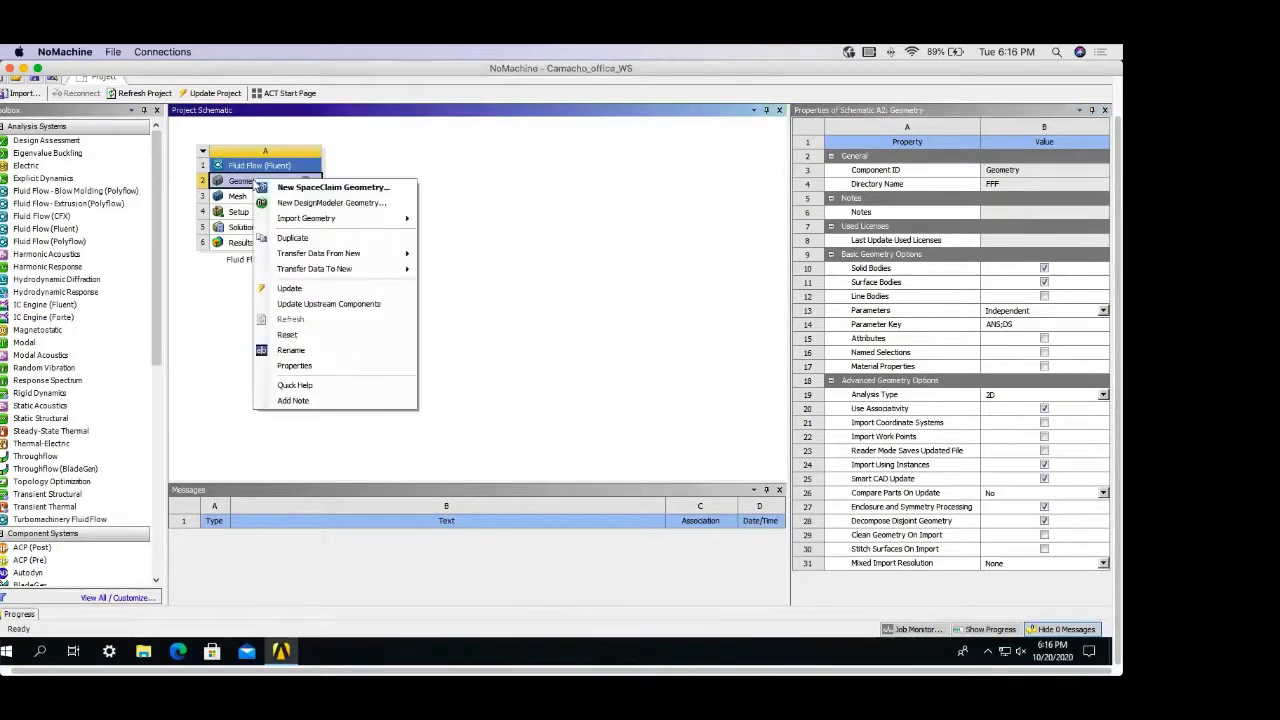
pyautogui.click(325, 205)
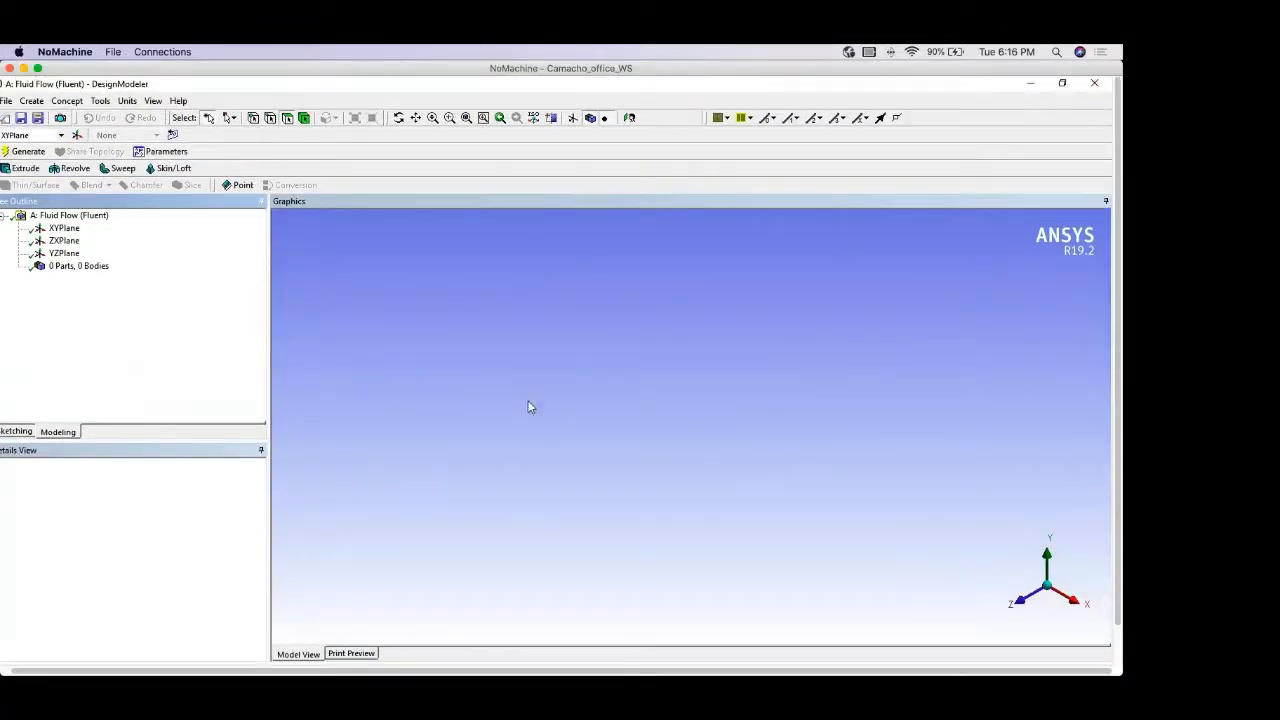
# Step: Sketch a rectangle on the XY plane from the origin, about 12.7 m wide and 20.8 m high
pyautogui.click(1022, 596)
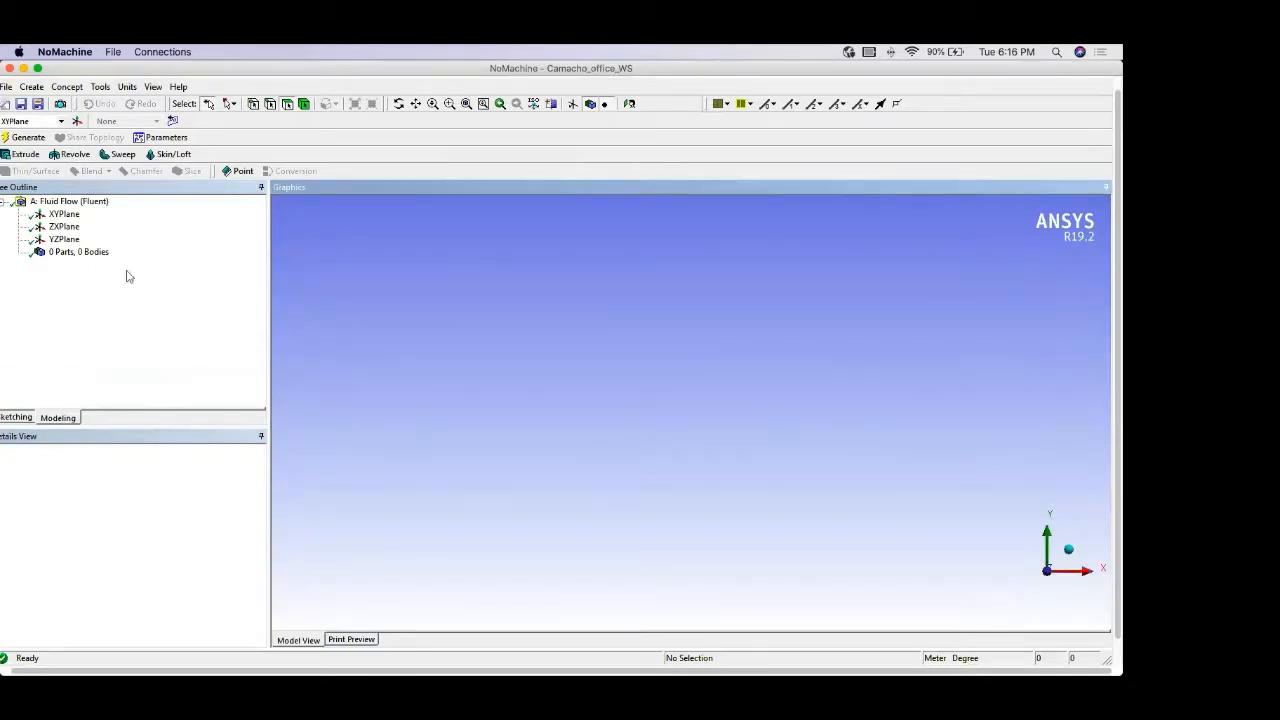
pyautogui.click(60, 215)
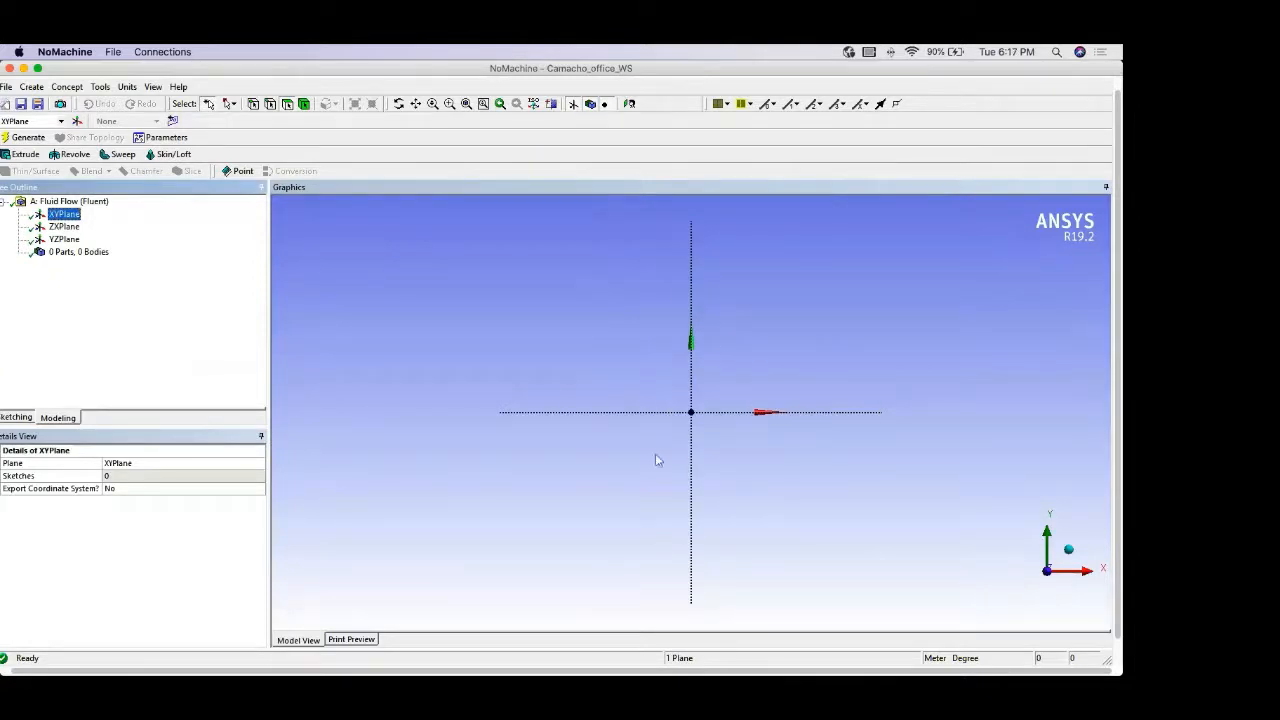
pyautogui.click(24, 417)
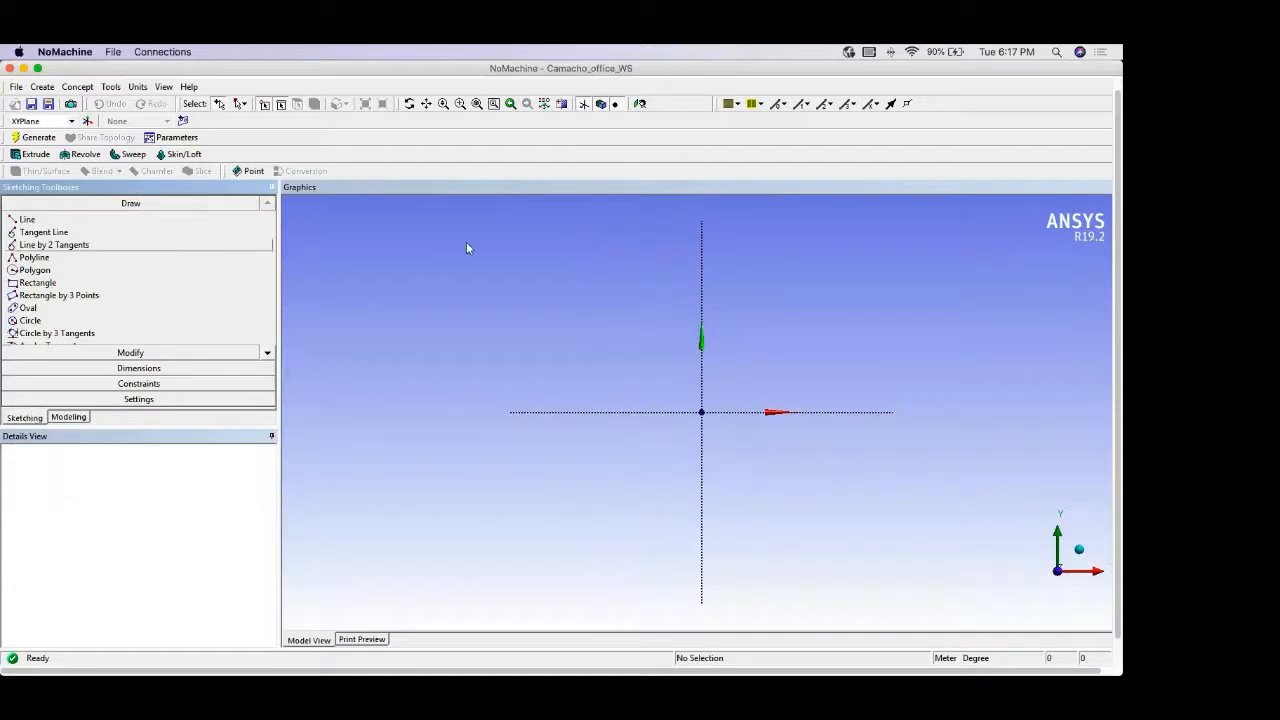
pyautogui.click(40, 283)
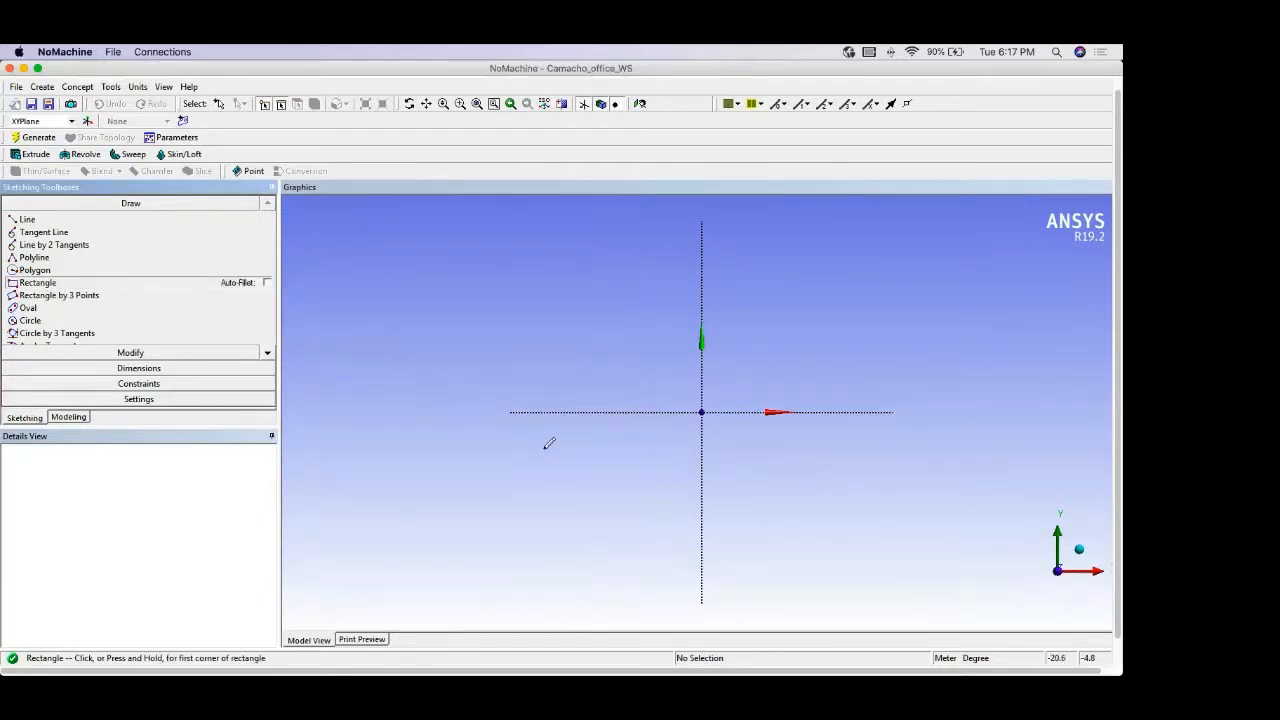
pyautogui.click(702, 411)
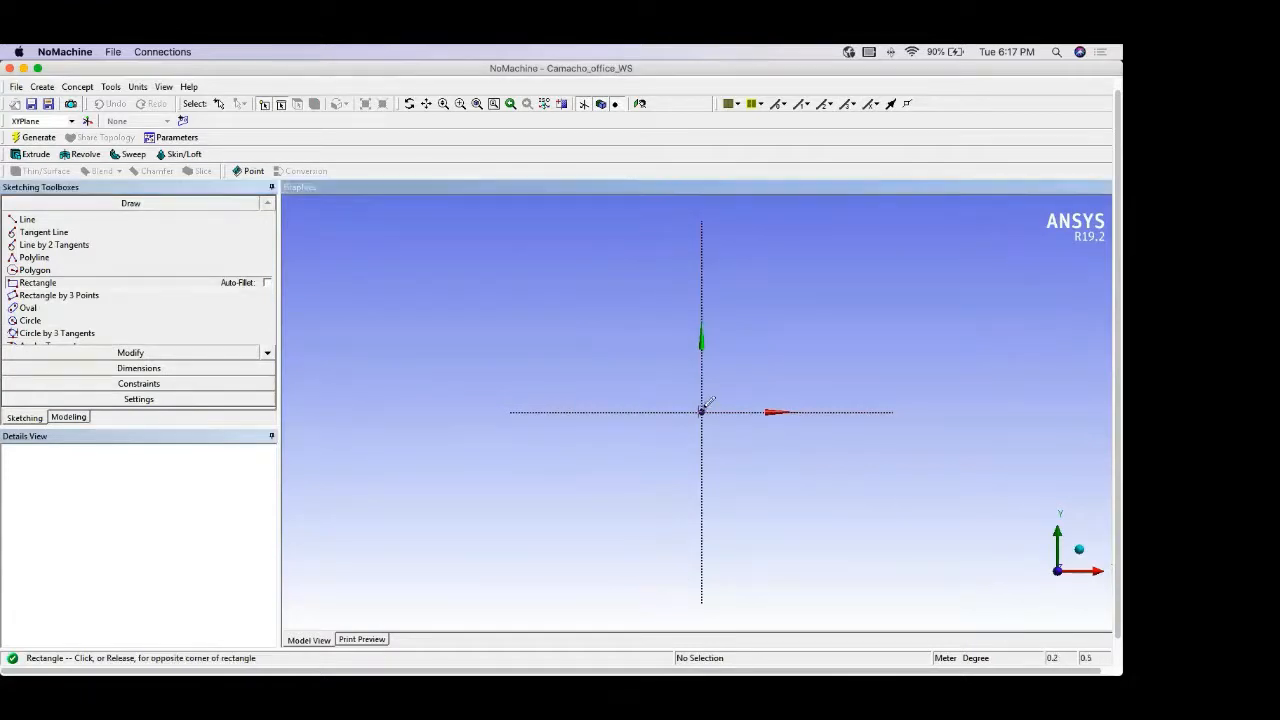
pyautogui.click(799, 252)
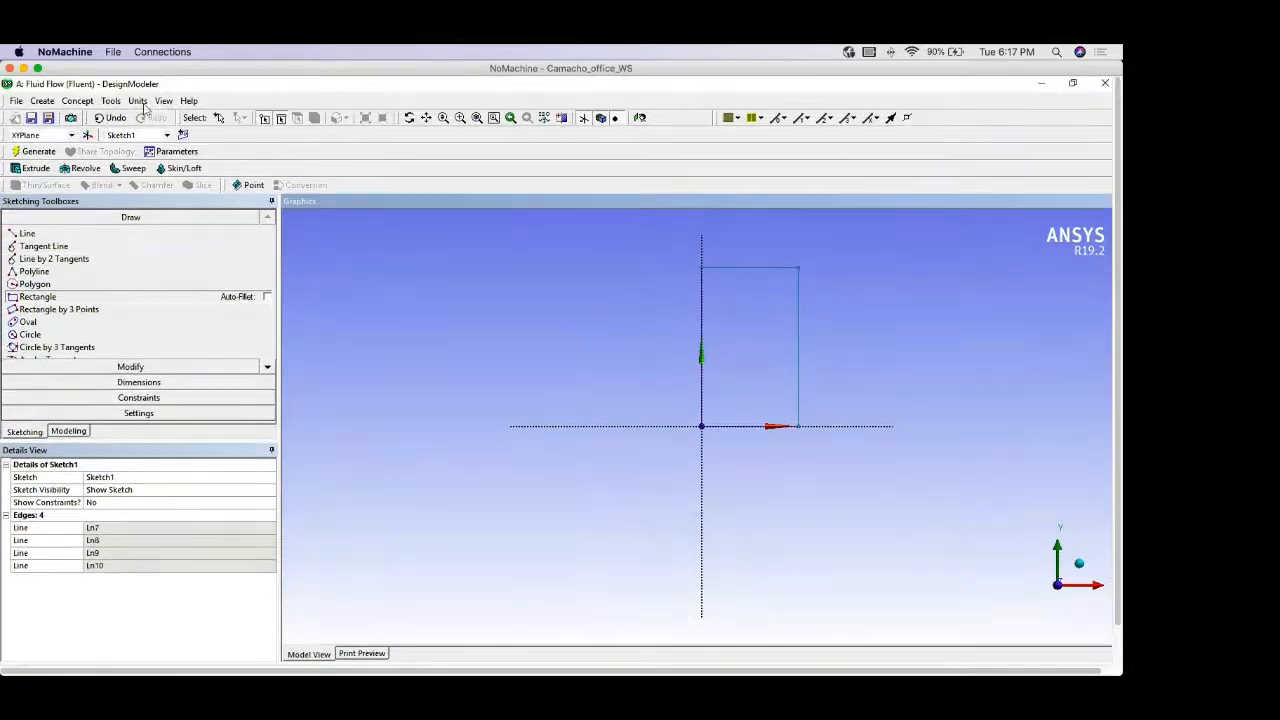
# Step: Switch the length unit to centimetres and dimension the rectangle's vertical edge on the Y axis and its base edge
pyautogui.click(138, 101)
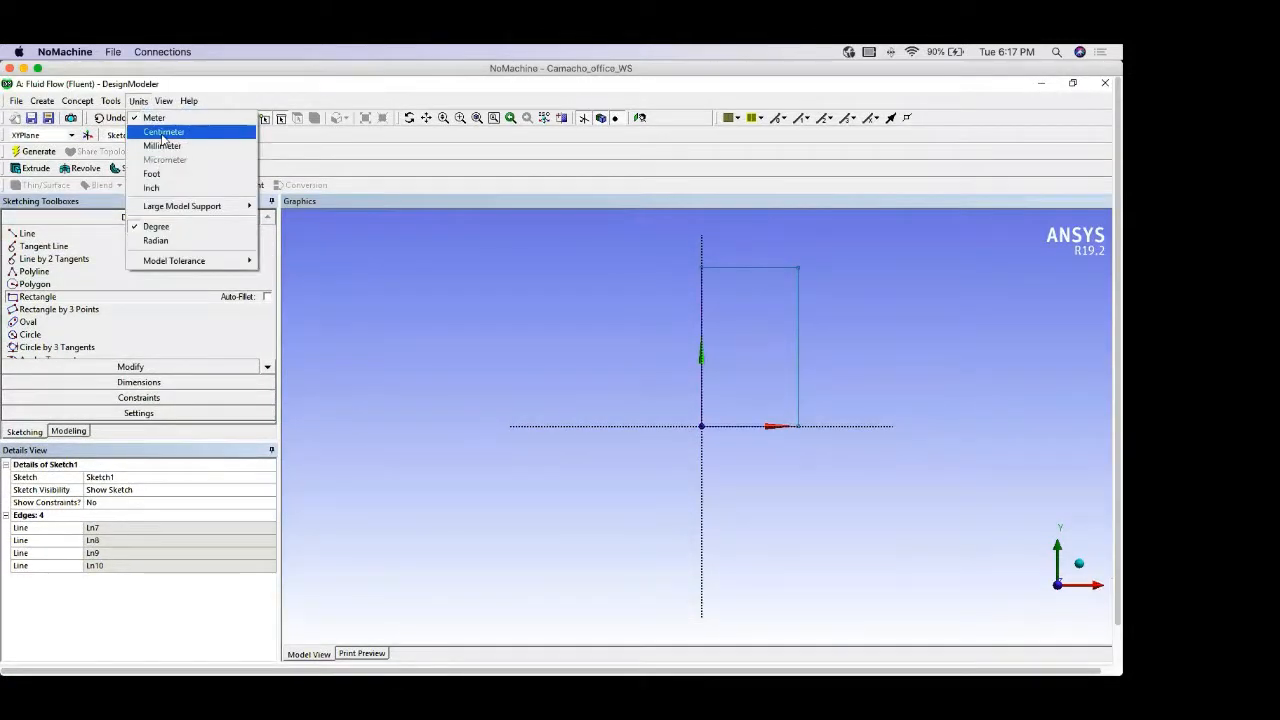
pyautogui.click(162, 131)
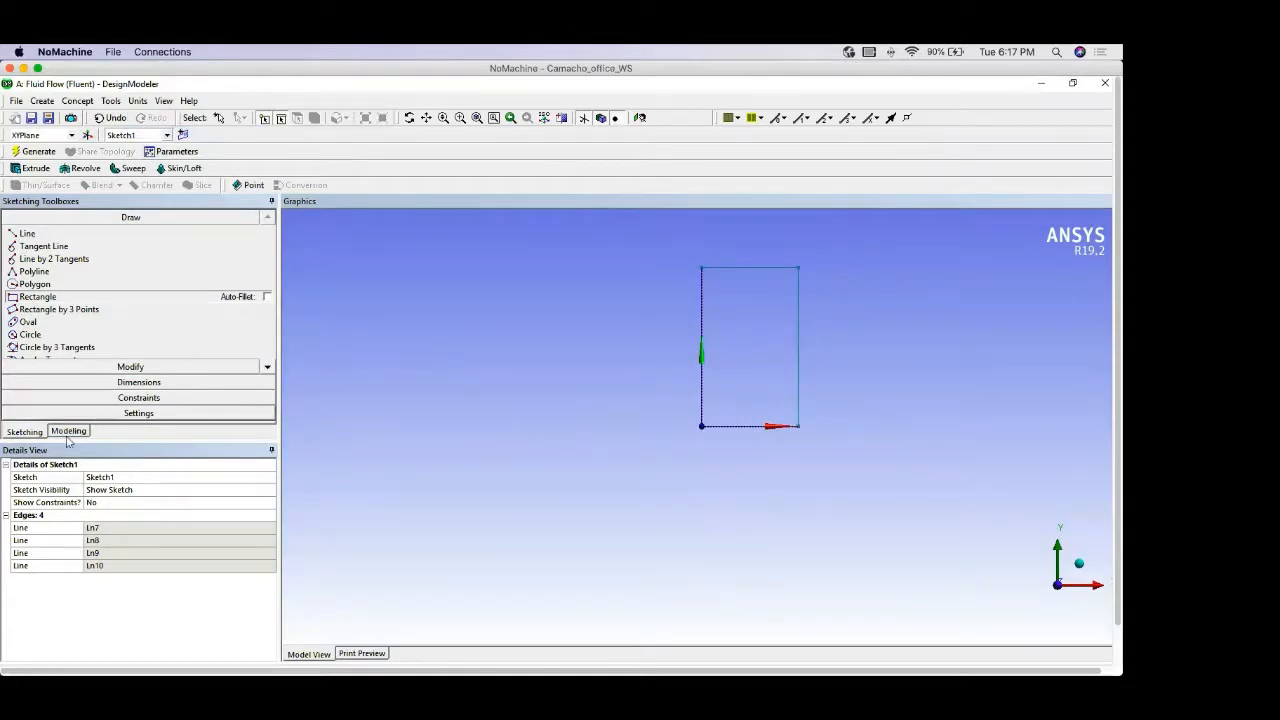
pyautogui.click(141, 383)
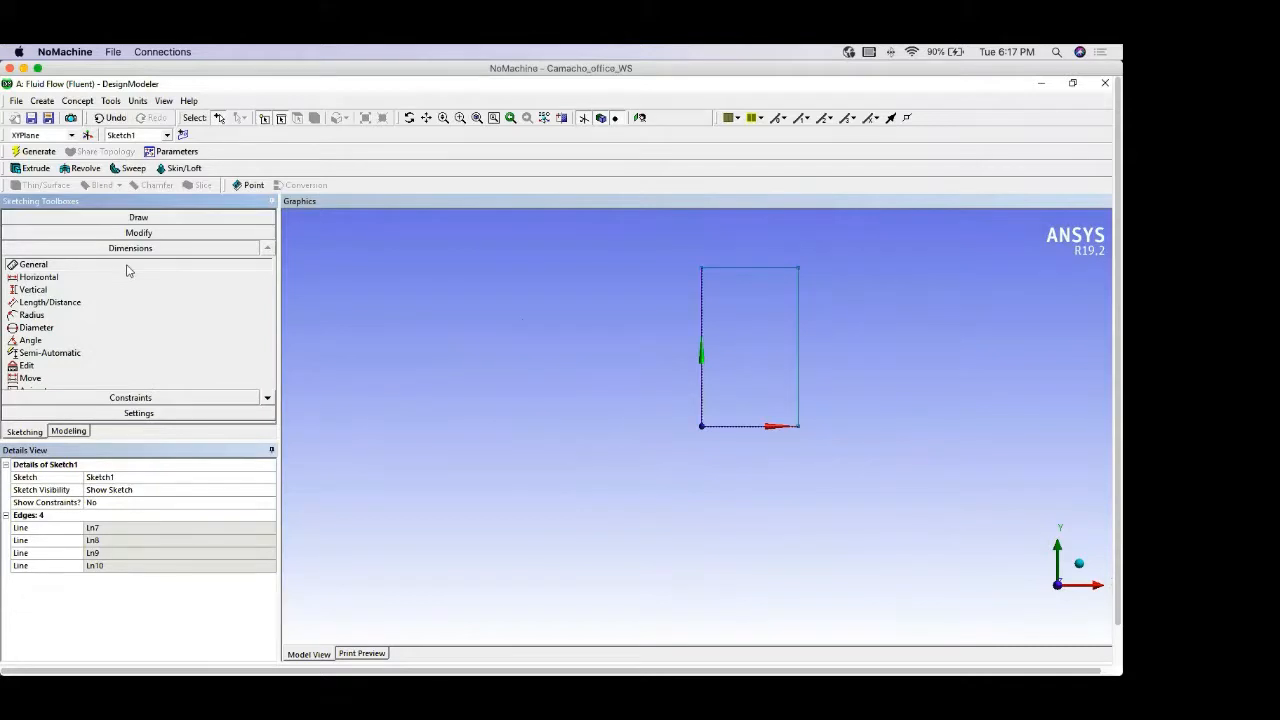
pyautogui.click(700, 392)
pyautogui.click(648, 392)
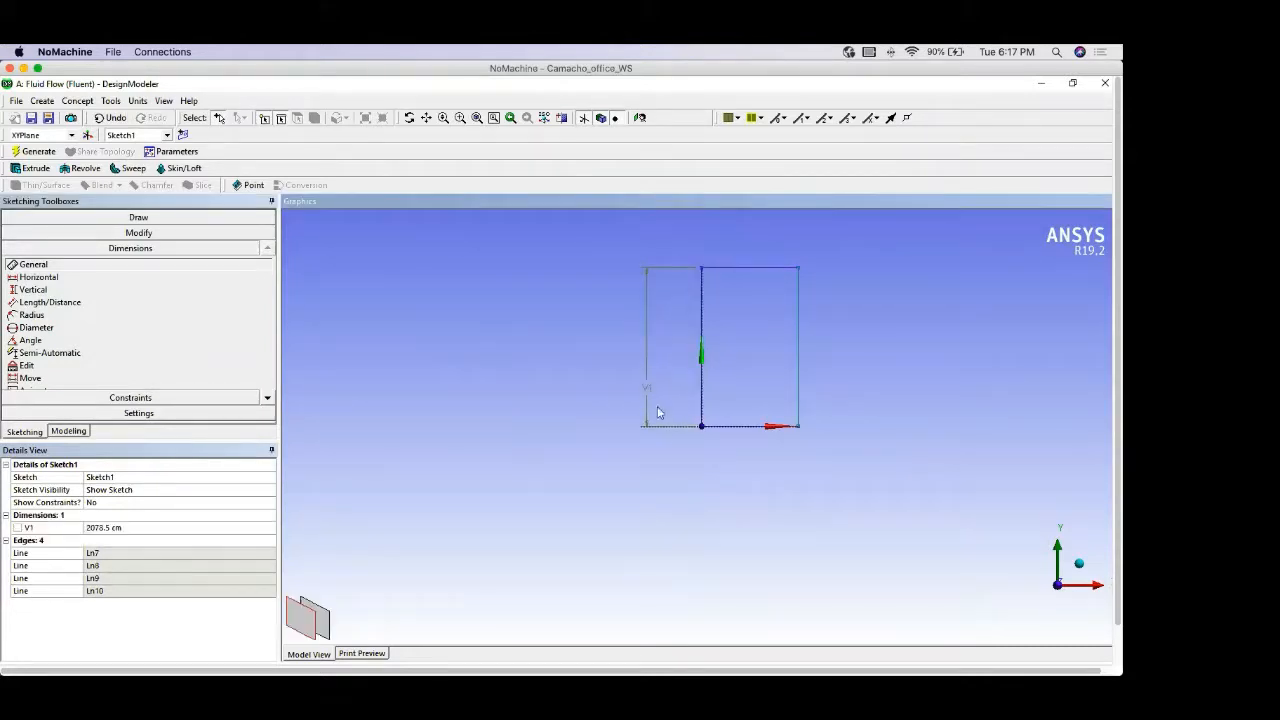
pyautogui.click(741, 427)
pyautogui.click(734, 474)
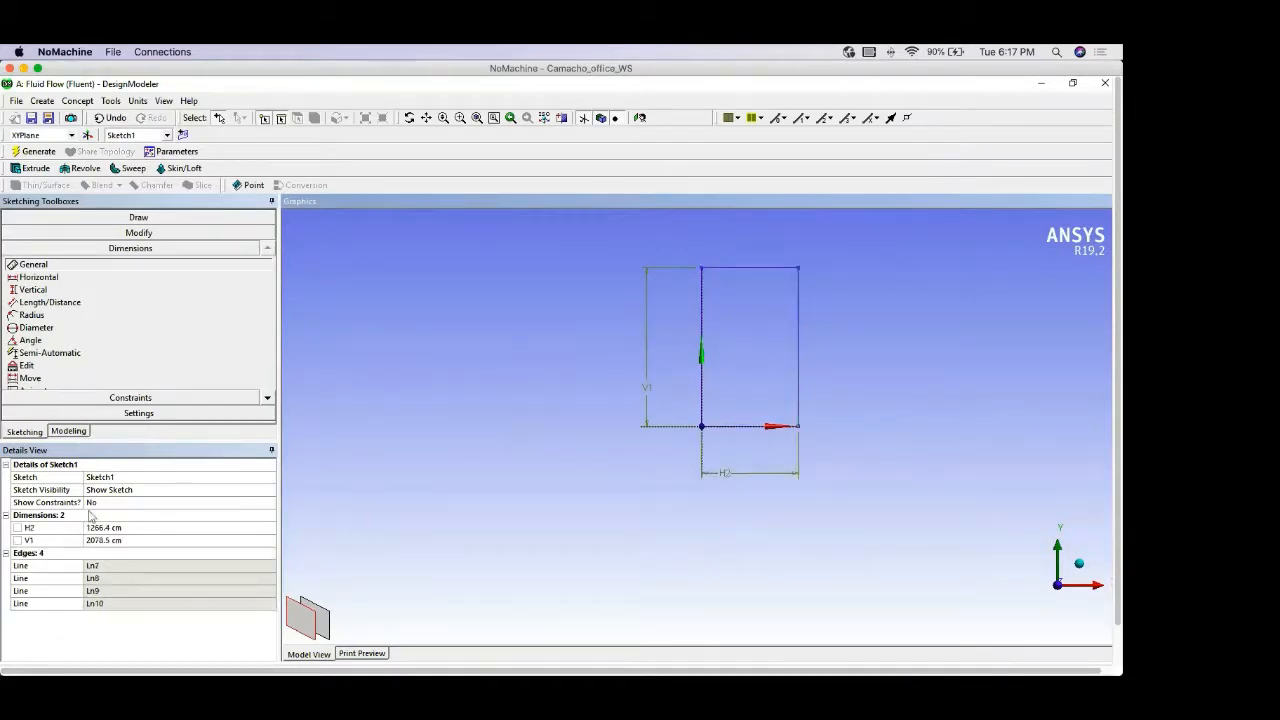
# Step: Set the rectangle's width to 2.54 cm and its height to 7 cm
pyautogui.click(145, 526)
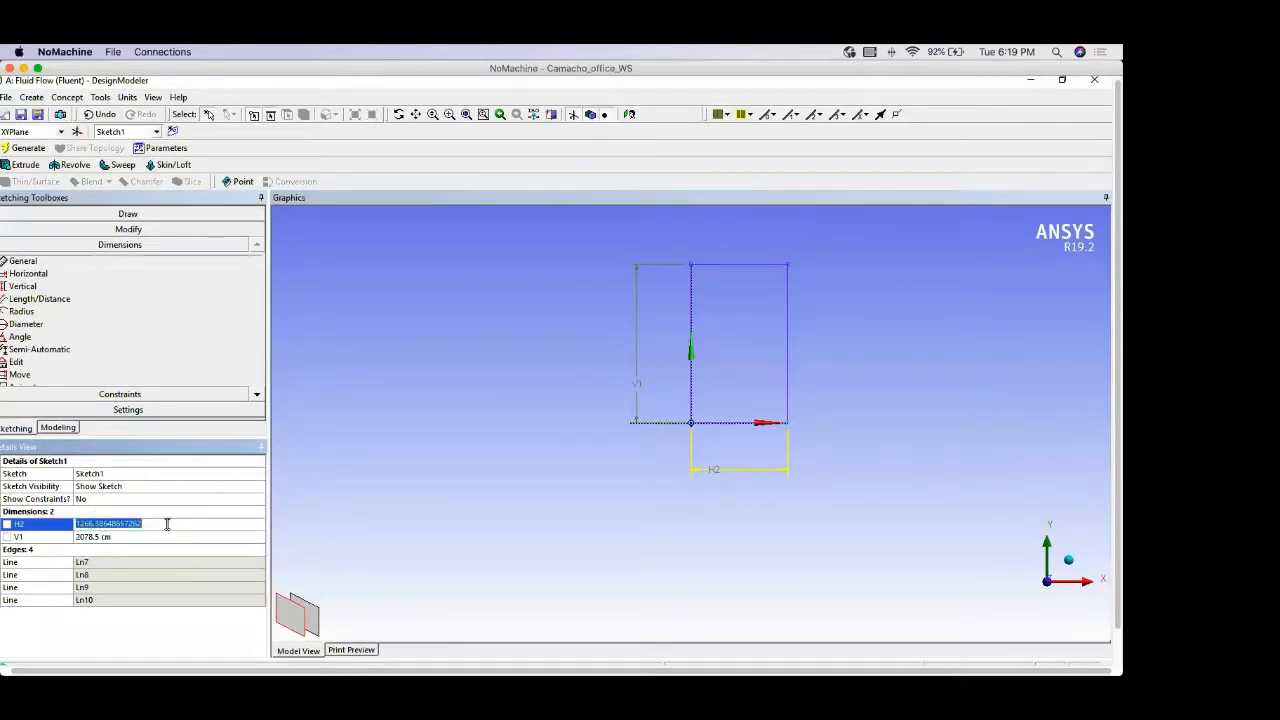
pyautogui.write('2.54')
pyautogui.press('Return')
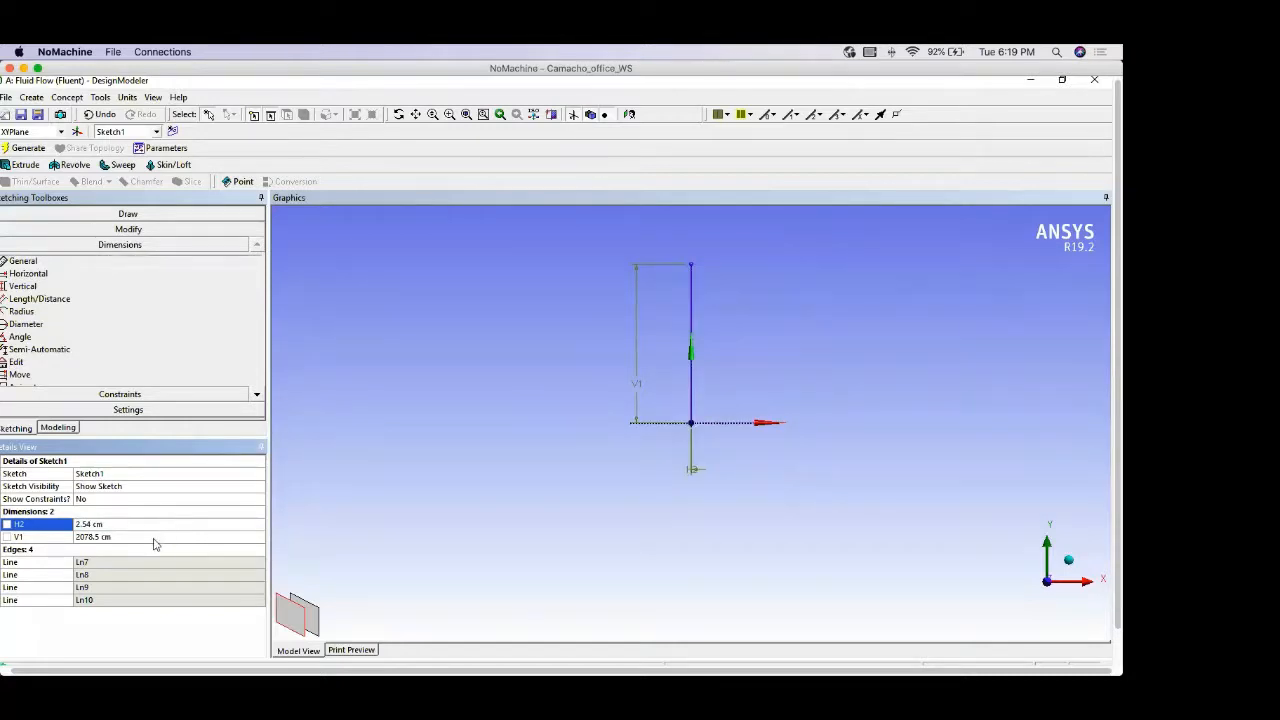
pyautogui.click(155, 537)
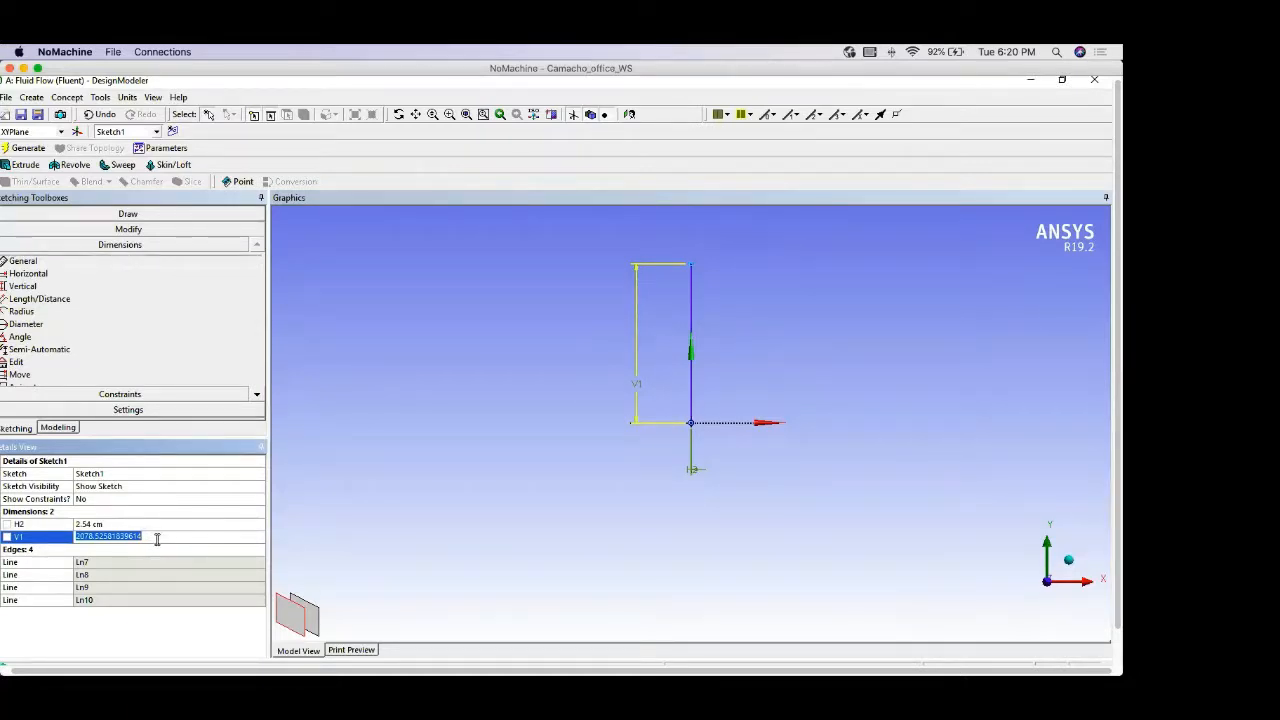
pyautogui.write('7')
pyautogui.press('Return')
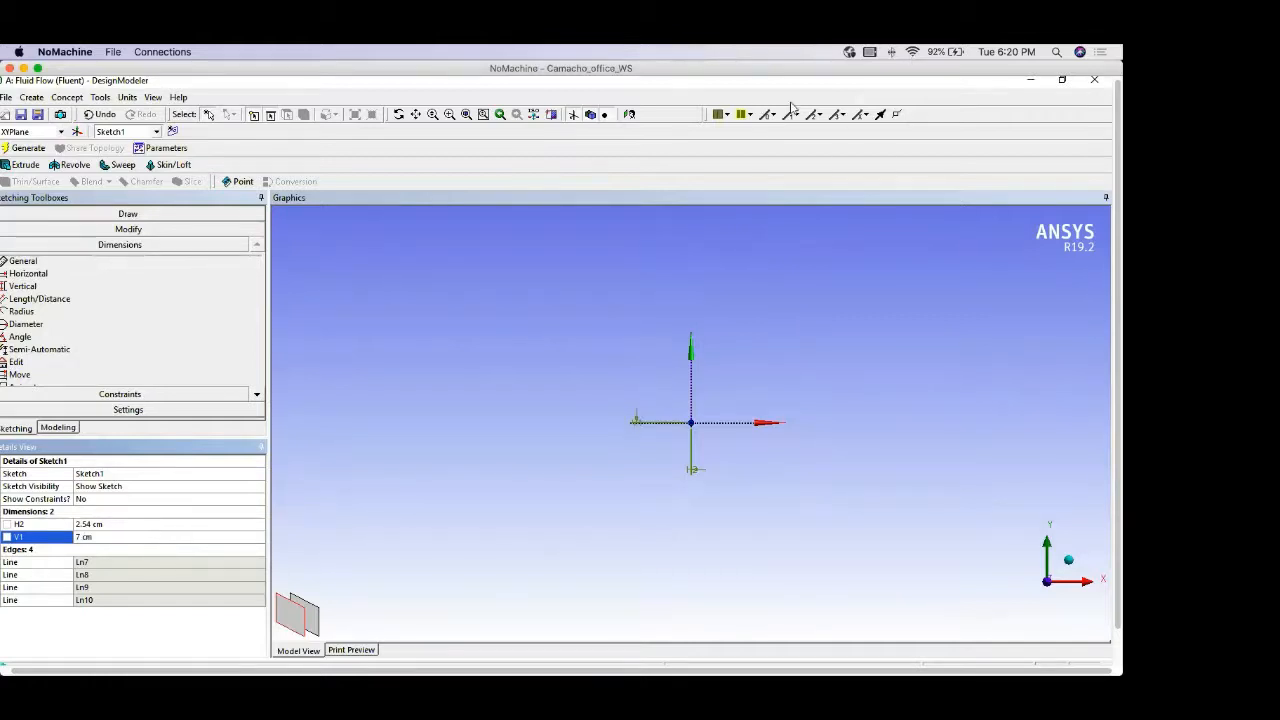
# Step: Split the rectangle's left edge about 0.59 cm above the origin and about 0.39 cm higher, and split its right edge near the base
pyautogui.click(468, 119)
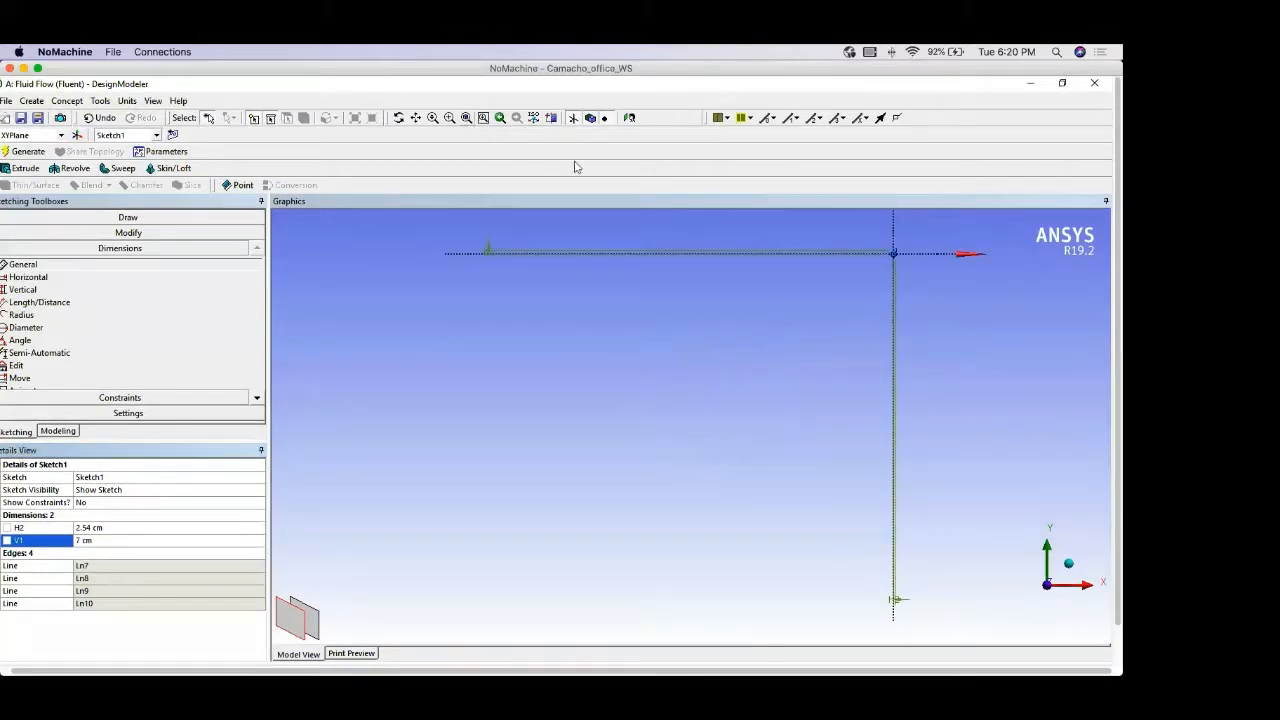
pyautogui.click(450, 118)
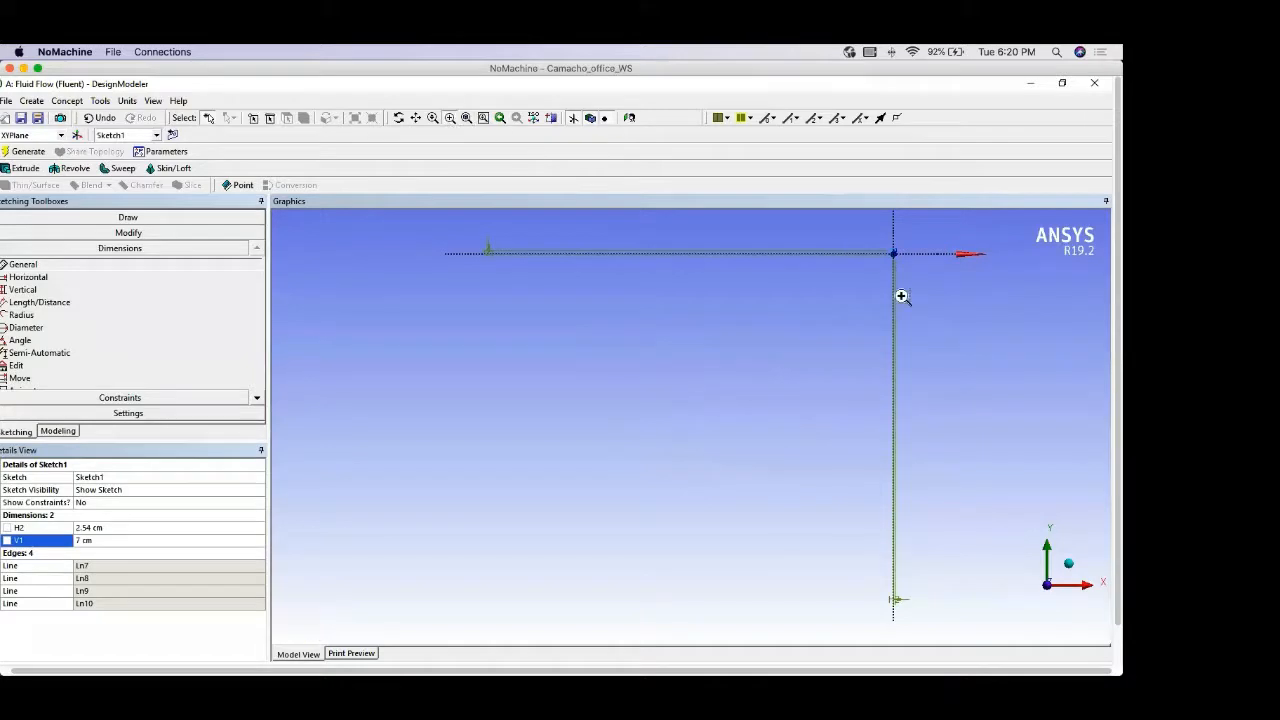
pyautogui.moveTo(876, 240); pyautogui.dragTo(914, 282)
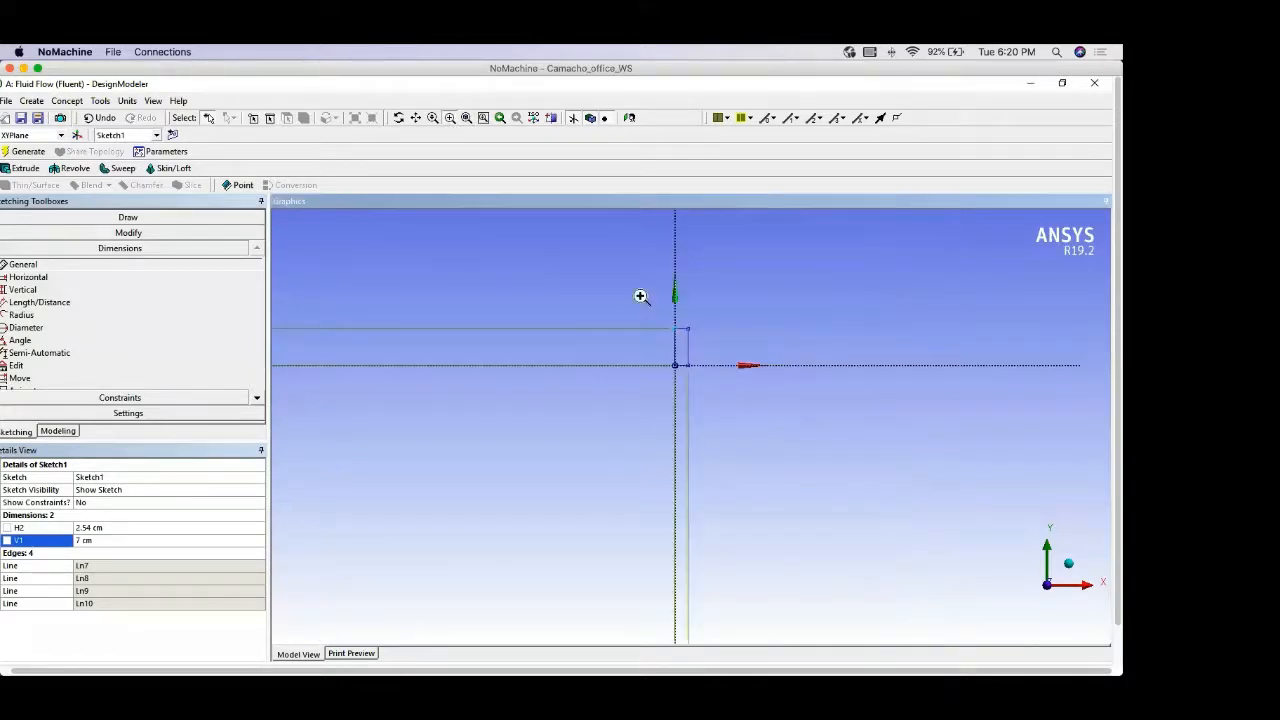
pyautogui.moveTo(637, 298)
pyautogui.mouseDown()
pyautogui.moveTo(708, 413)
pyautogui.moveTo(740, 434)
pyautogui.mouseUp()
pyautogui.moveTo(600, 283); pyautogui.dragTo(751, 547)
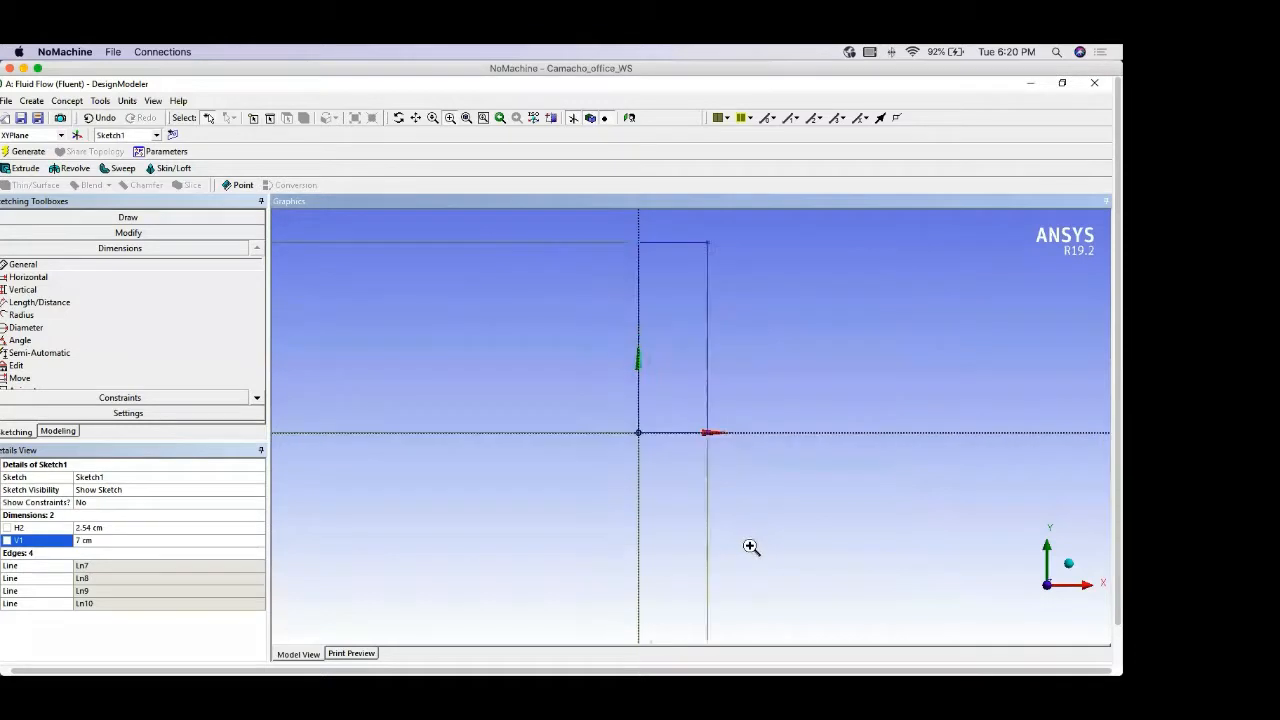
pyautogui.click(450, 118)
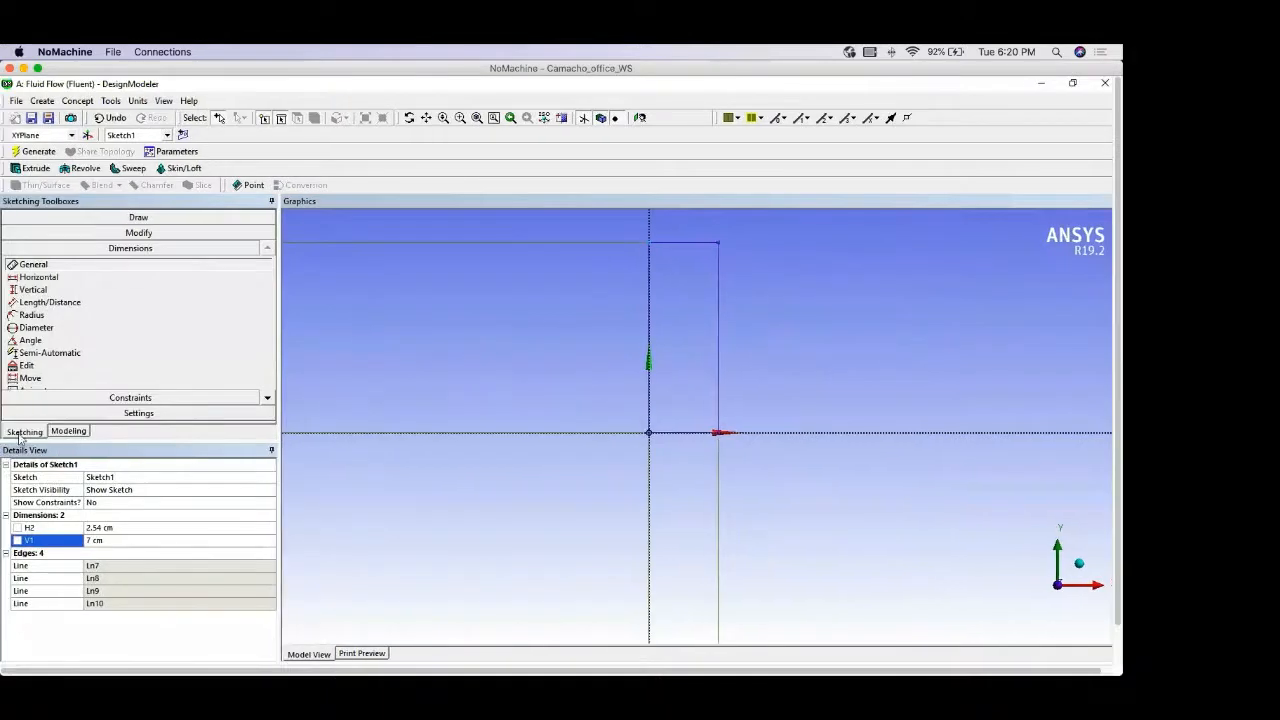
pyautogui.click(152, 232)
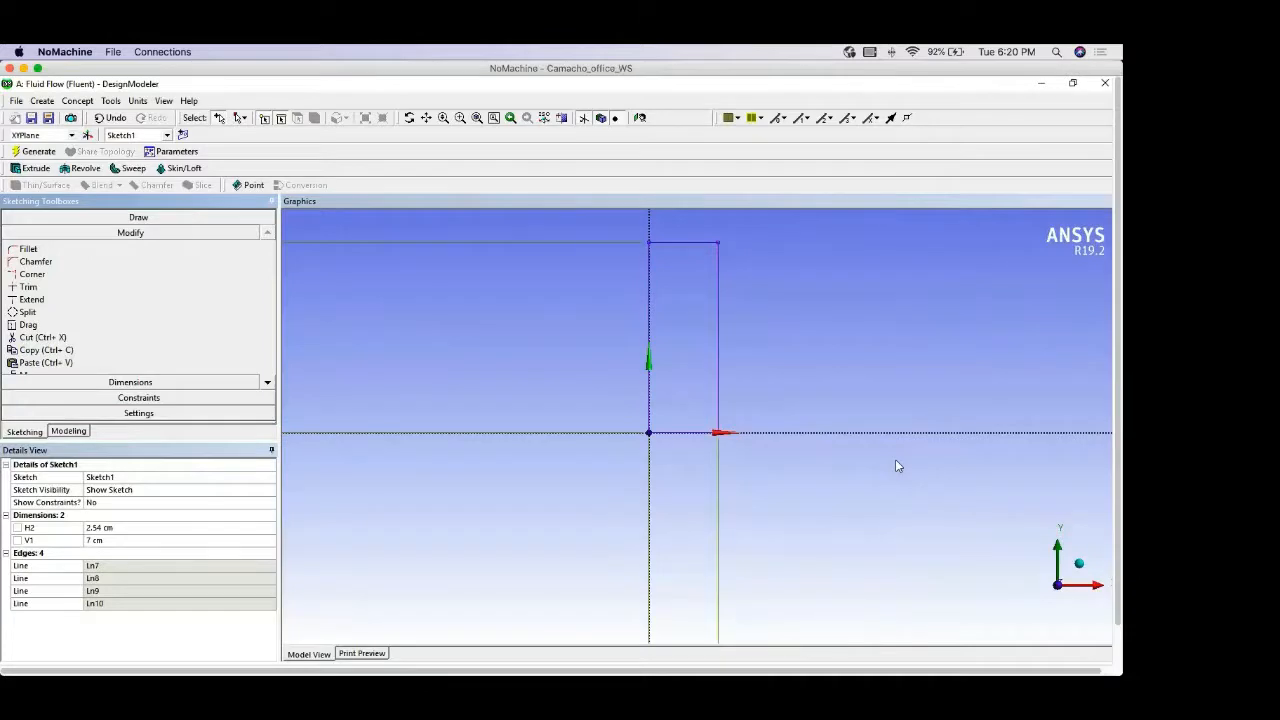
pyautogui.click(22, 310)
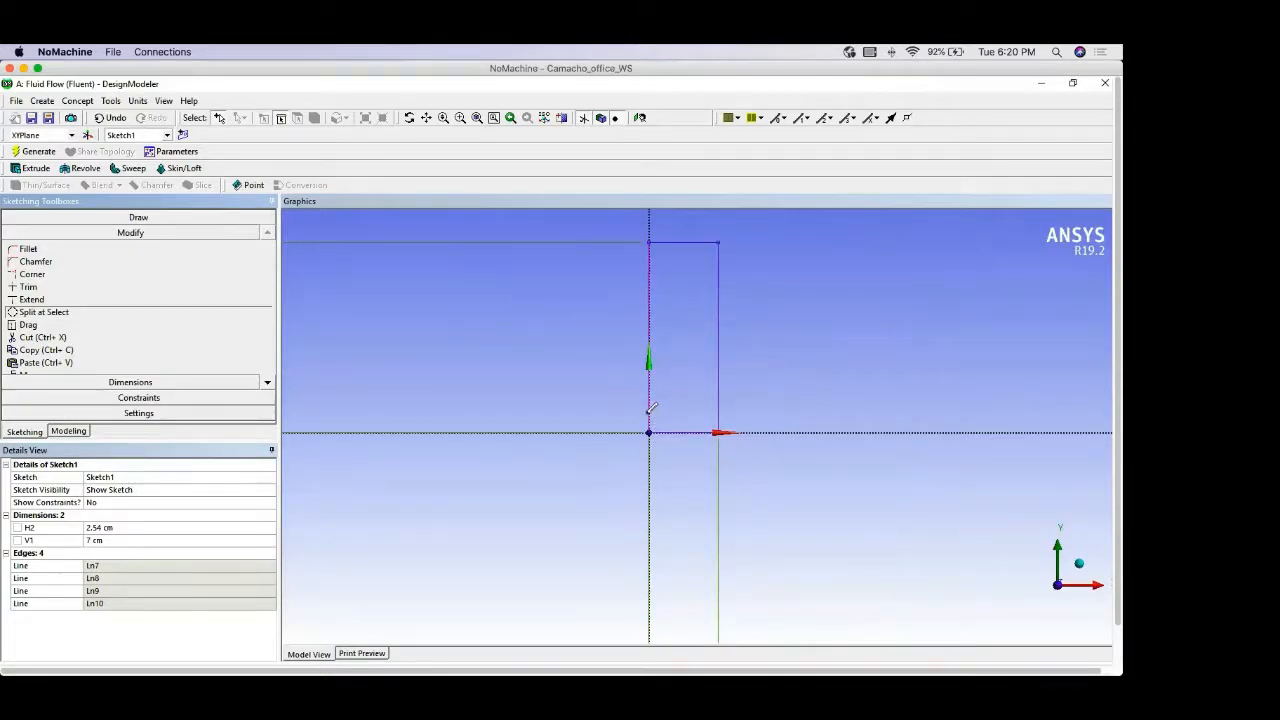
pyautogui.click(651, 408)
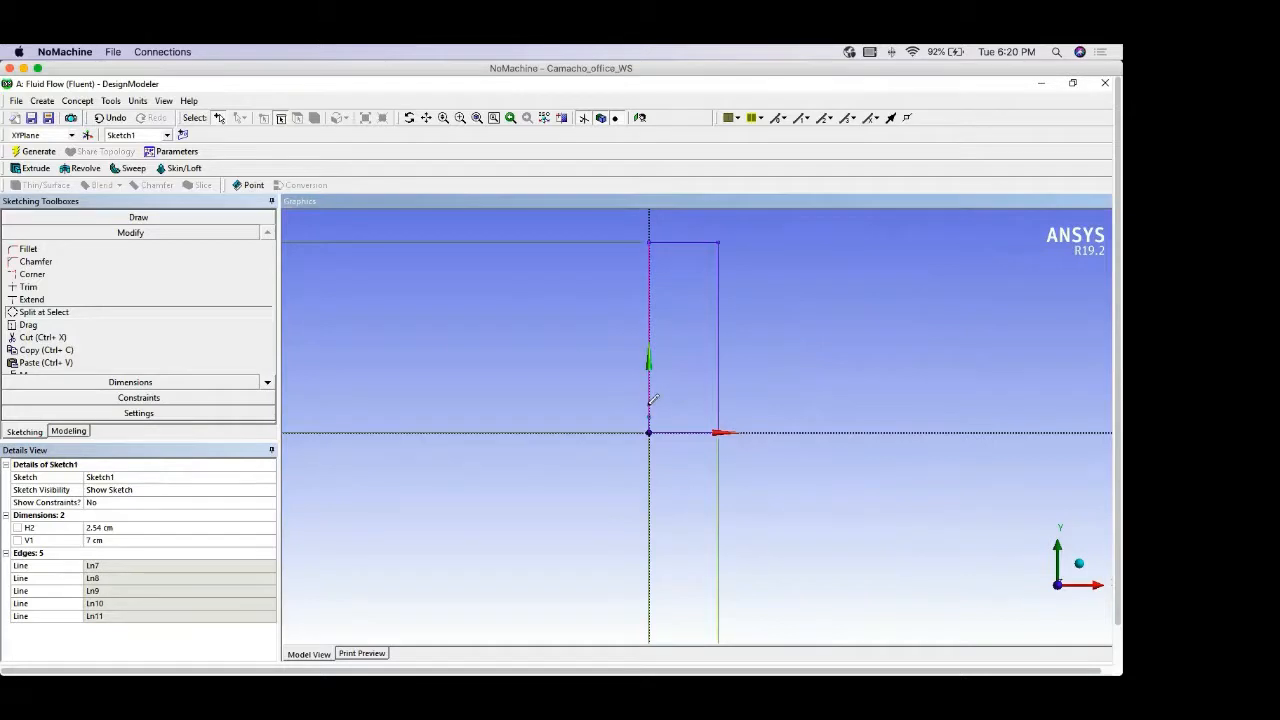
pyautogui.click(651, 403)
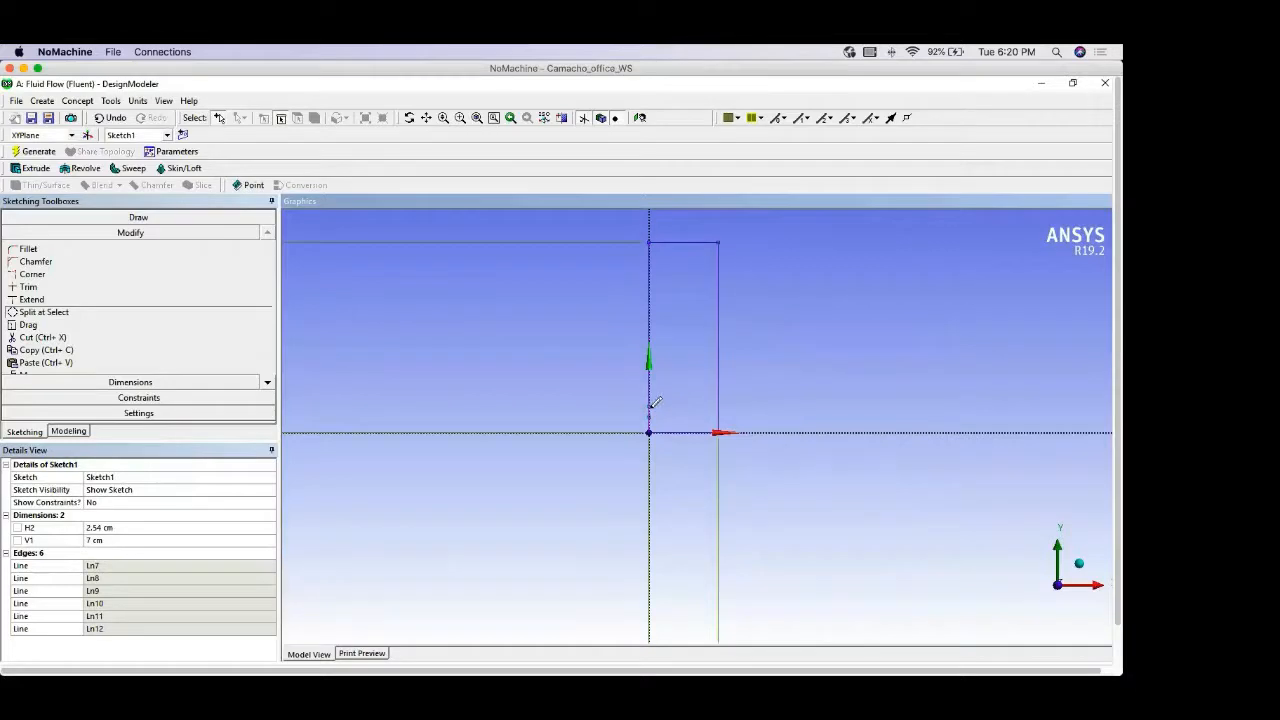
pyautogui.click(720, 421)
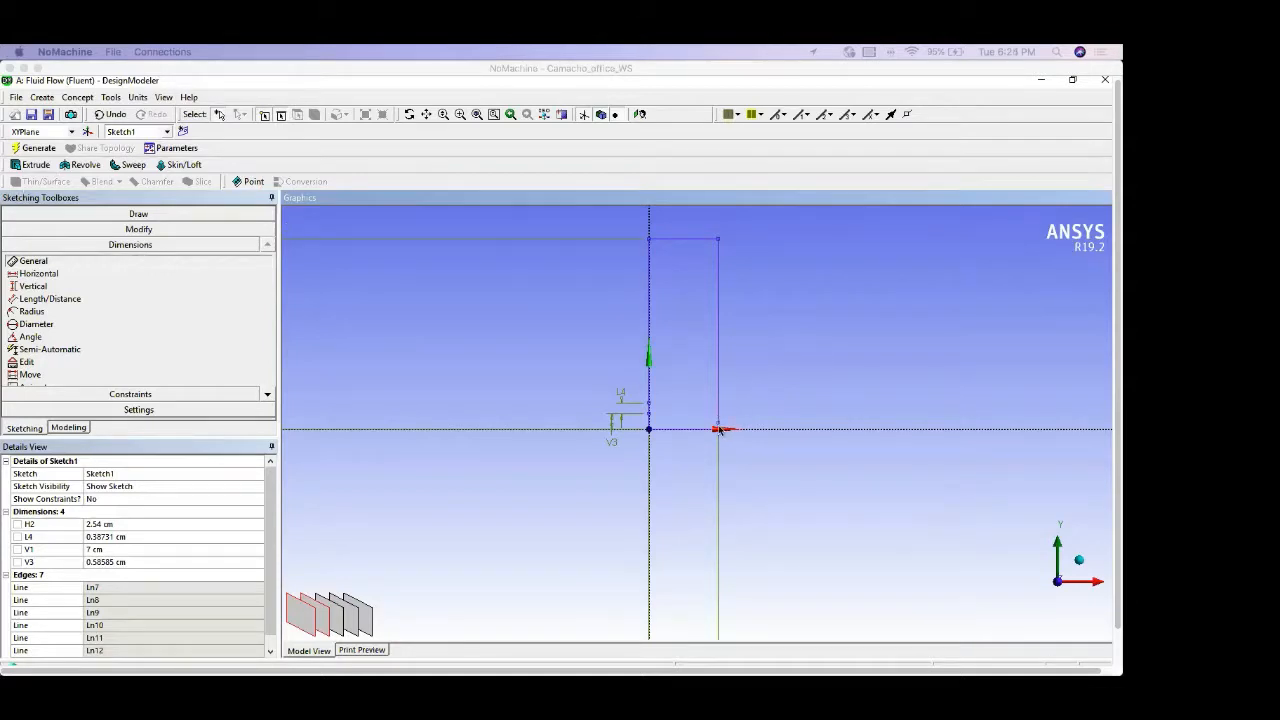
# Step: Add a vertical dimension to the short bottom segment of the rectangle's split right edge
pyautogui.click(752, 391)
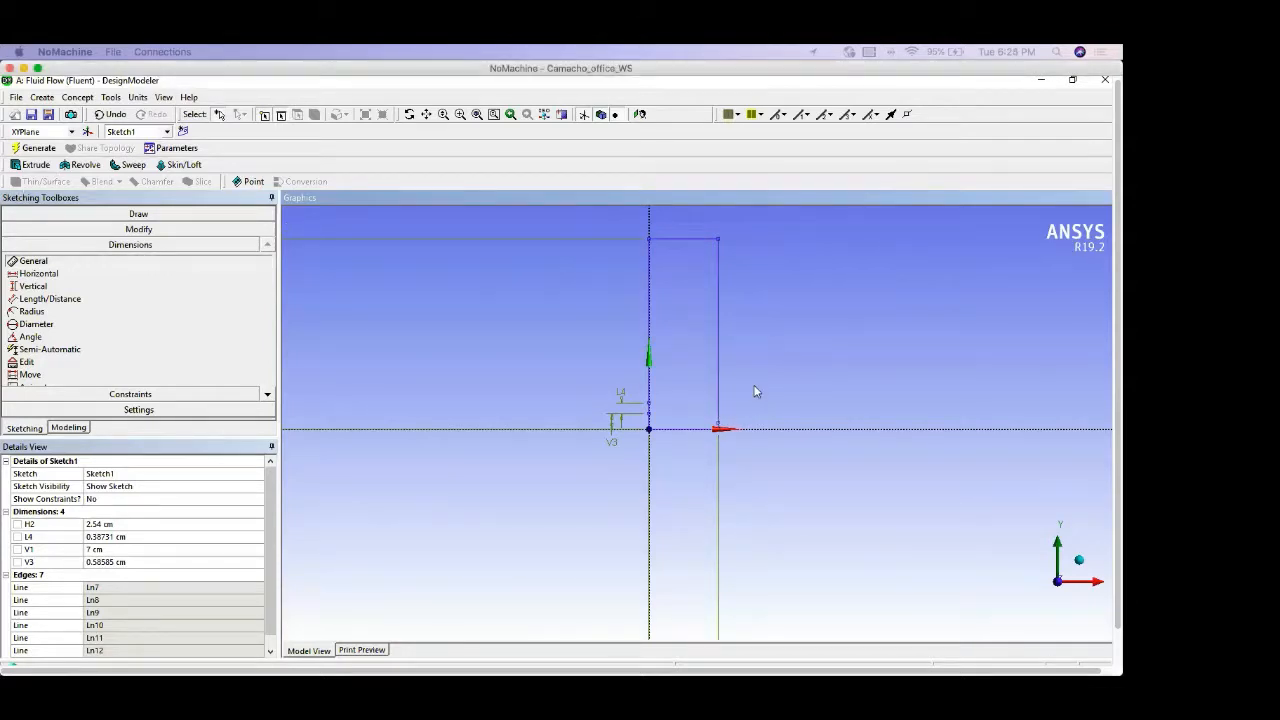
pyautogui.click(724, 430)
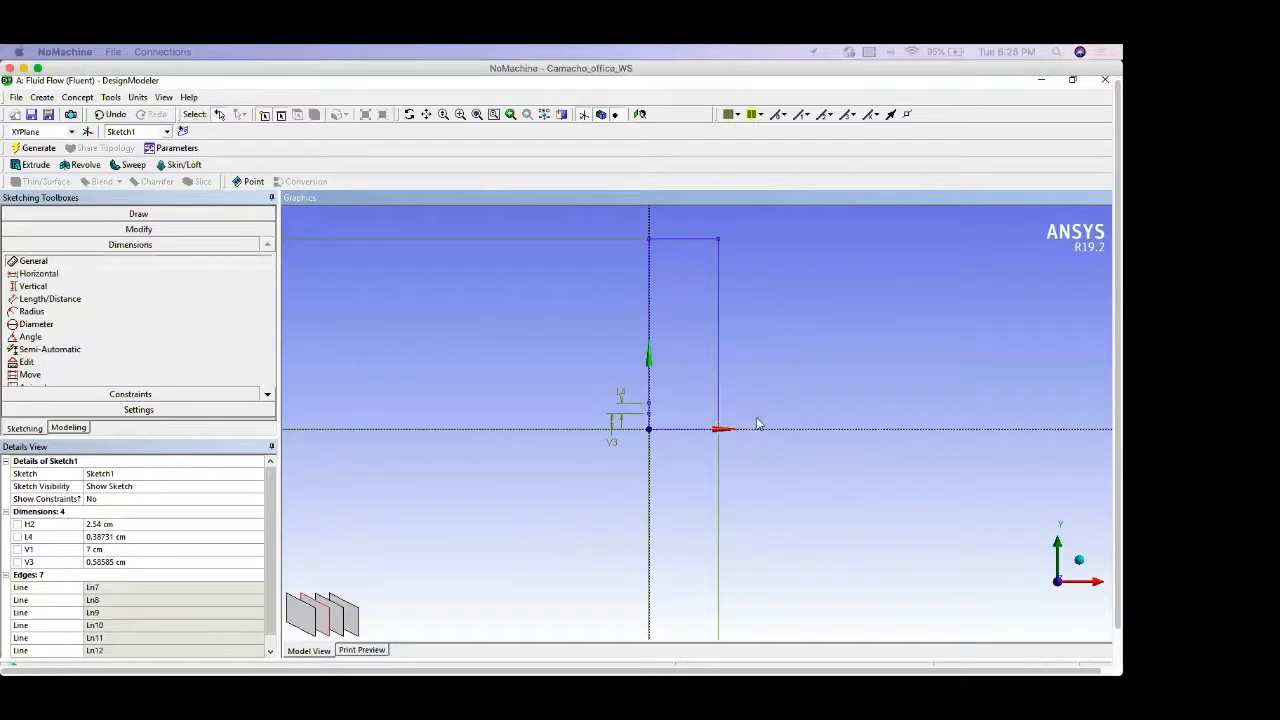
pyautogui.click(736, 428)
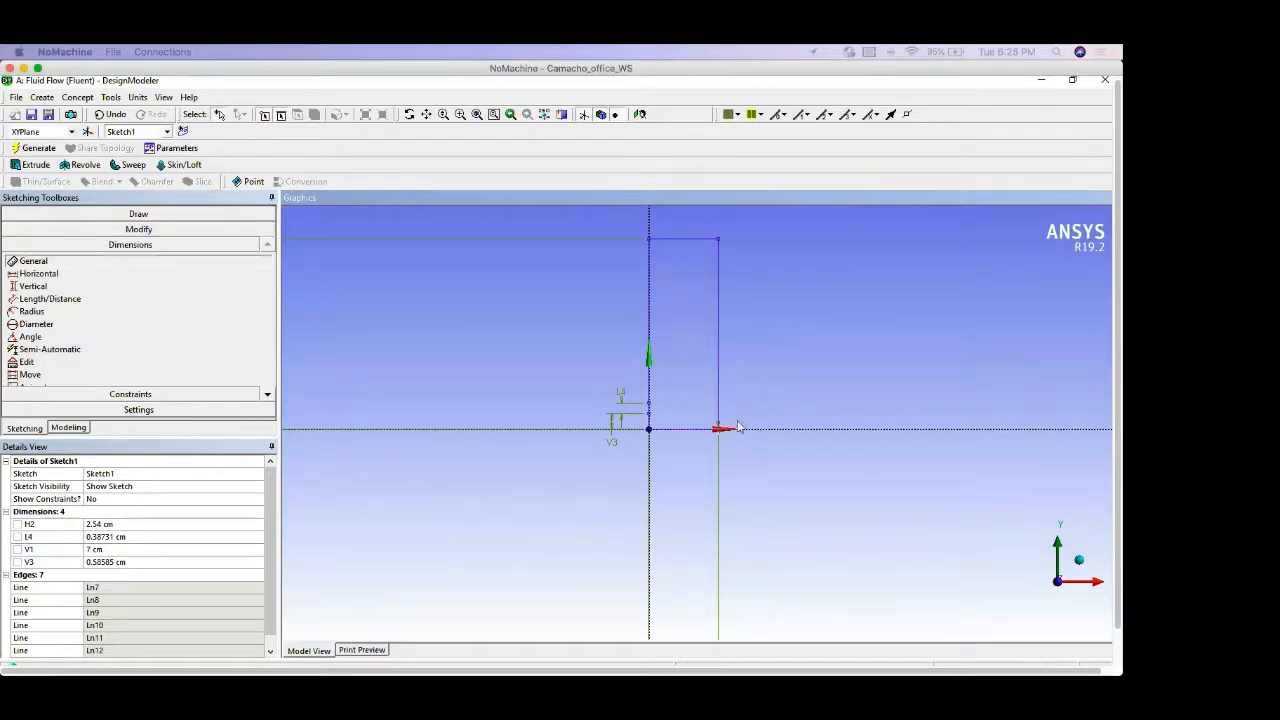
pyautogui.click(460, 114)
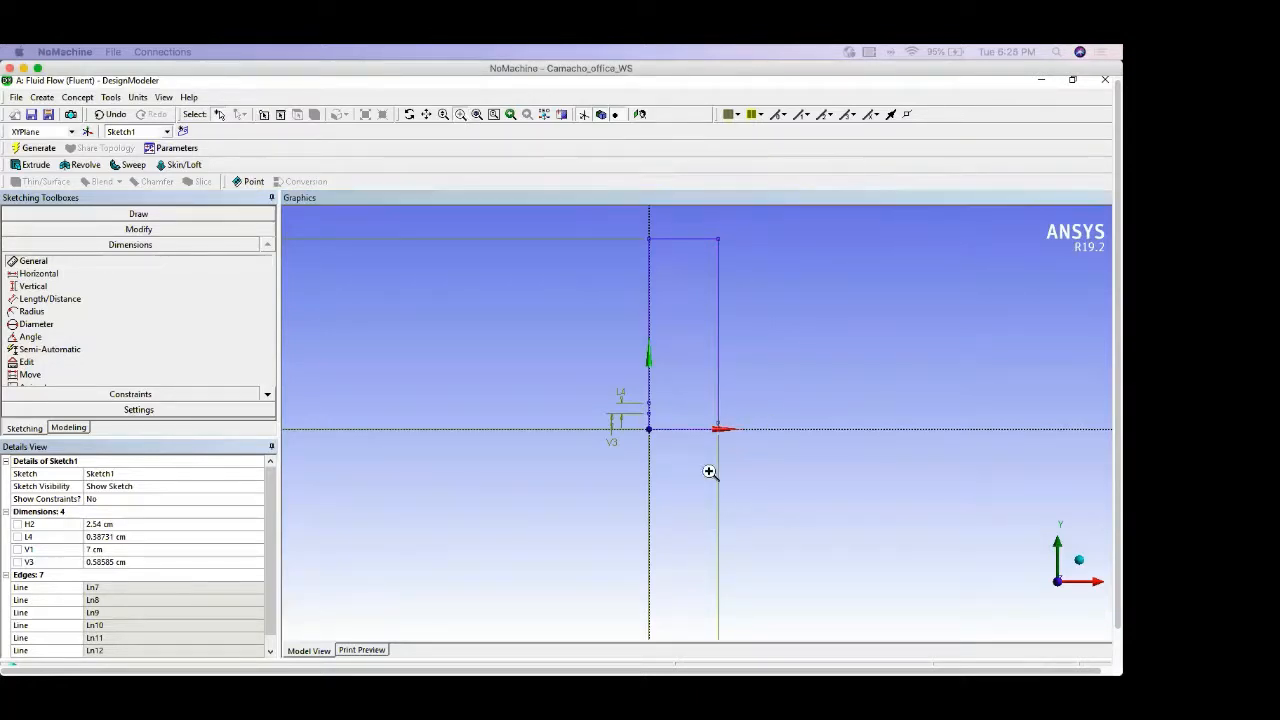
pyautogui.moveTo(708, 410); pyautogui.dragTo(766, 457)
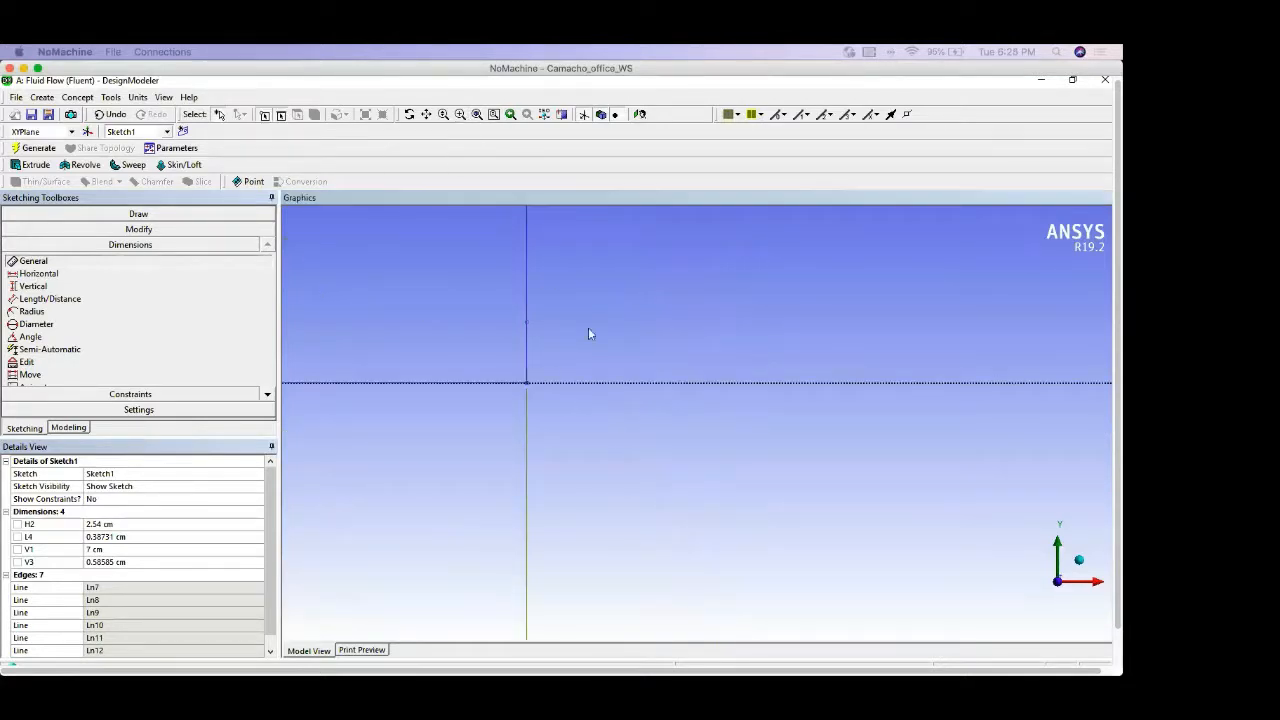
pyautogui.click(40, 261)
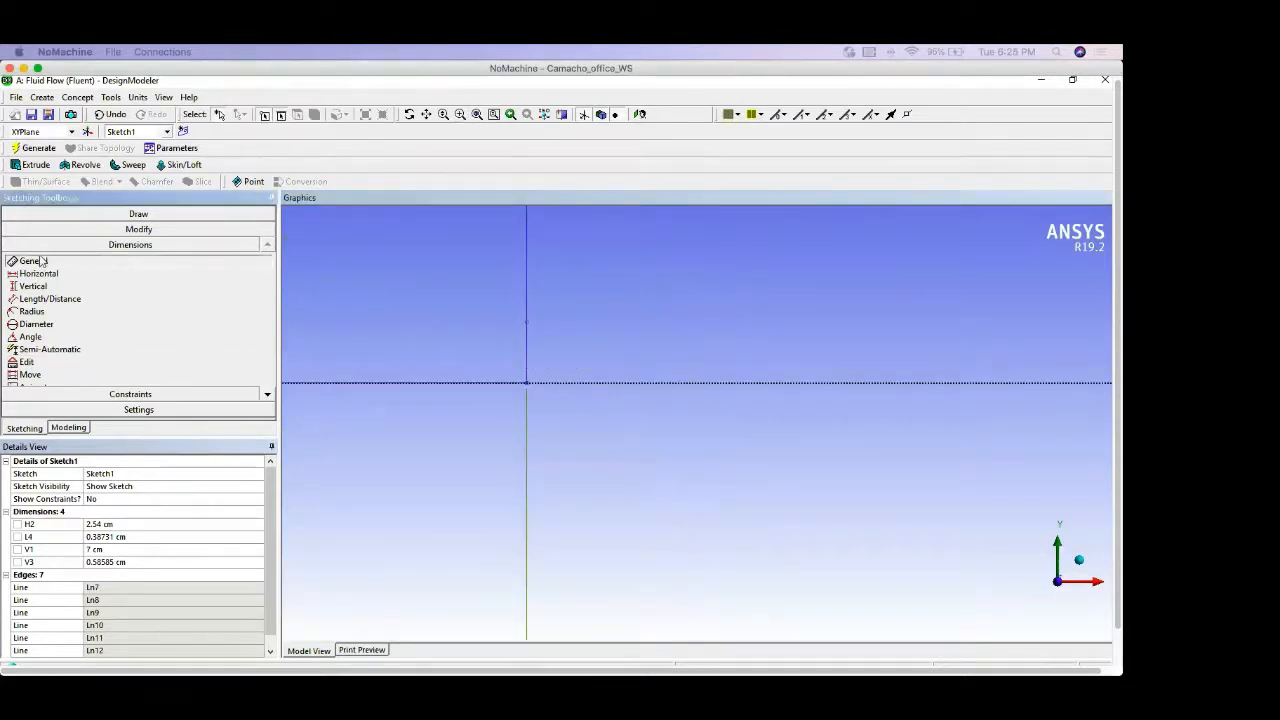
pyautogui.click(529, 368)
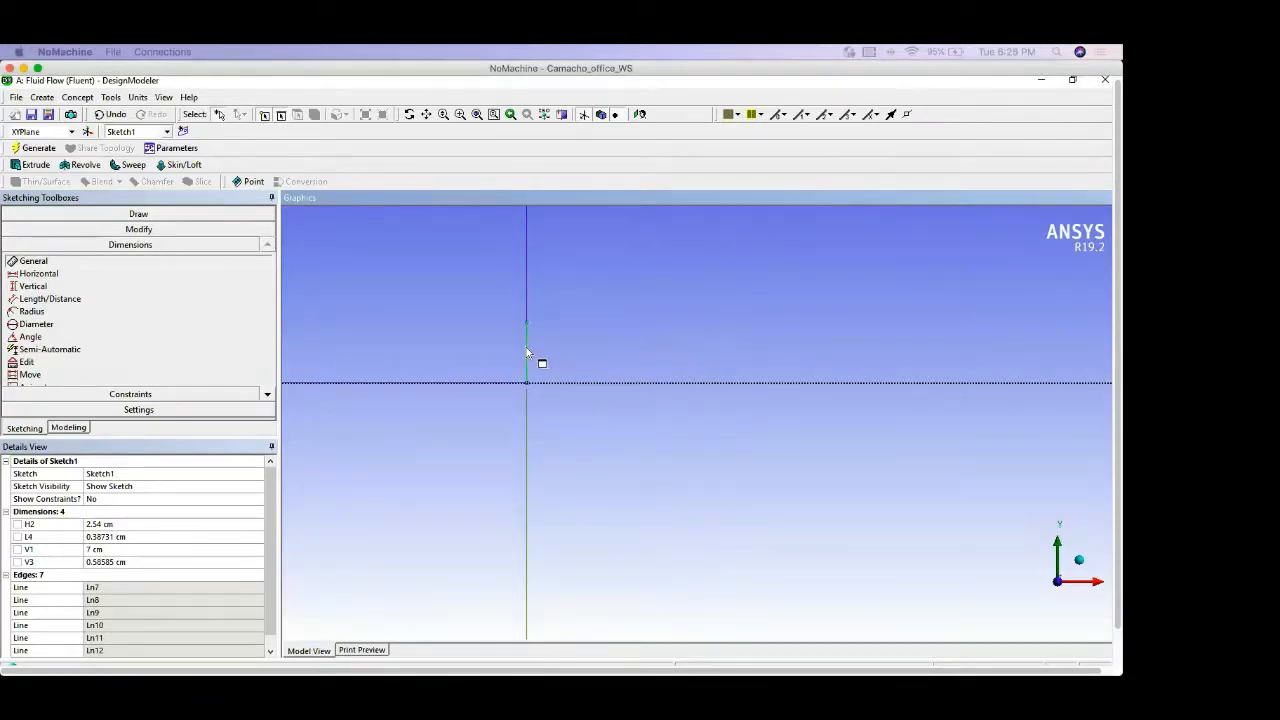
pyautogui.click(528, 352)
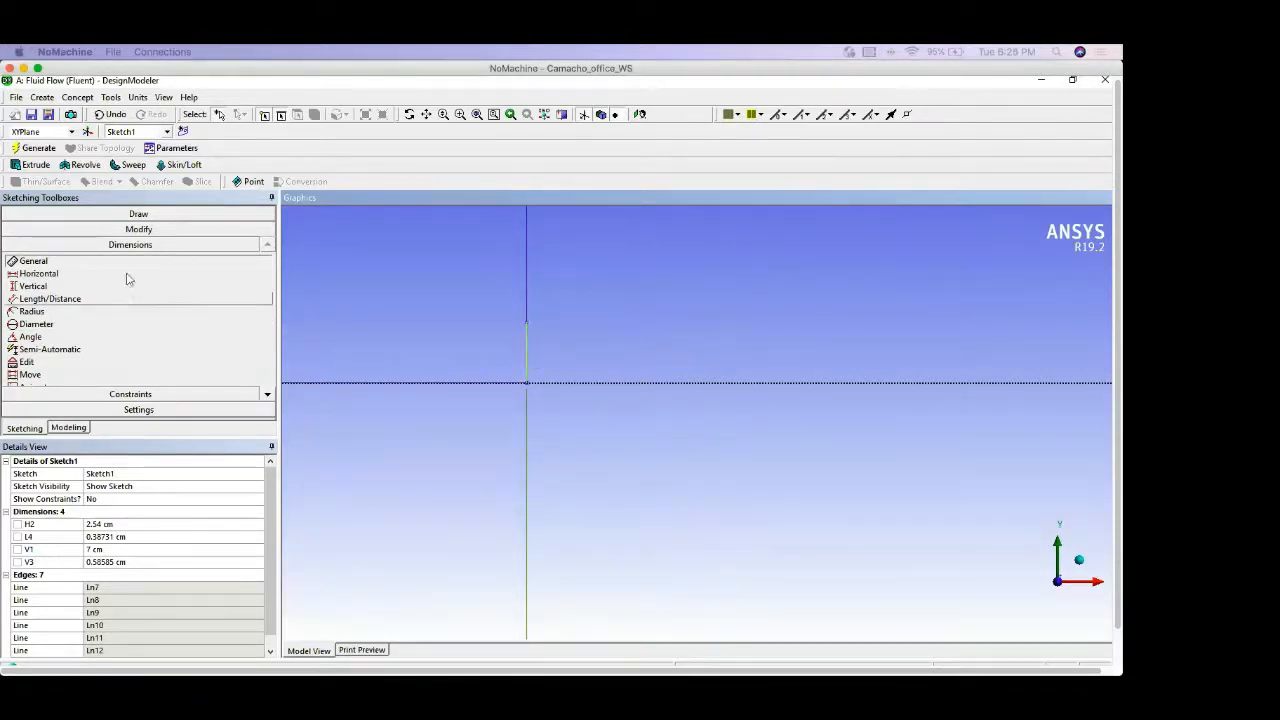
pyautogui.click(53, 274)
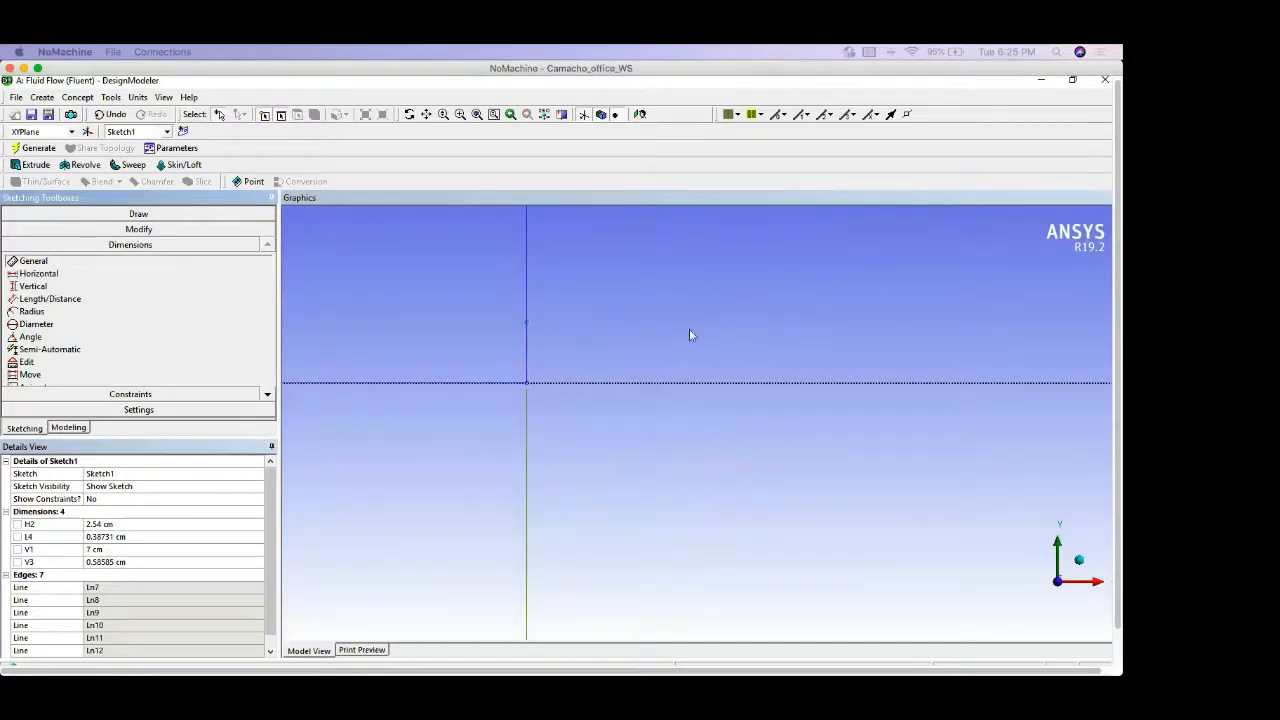
pyautogui.click(549, 343)
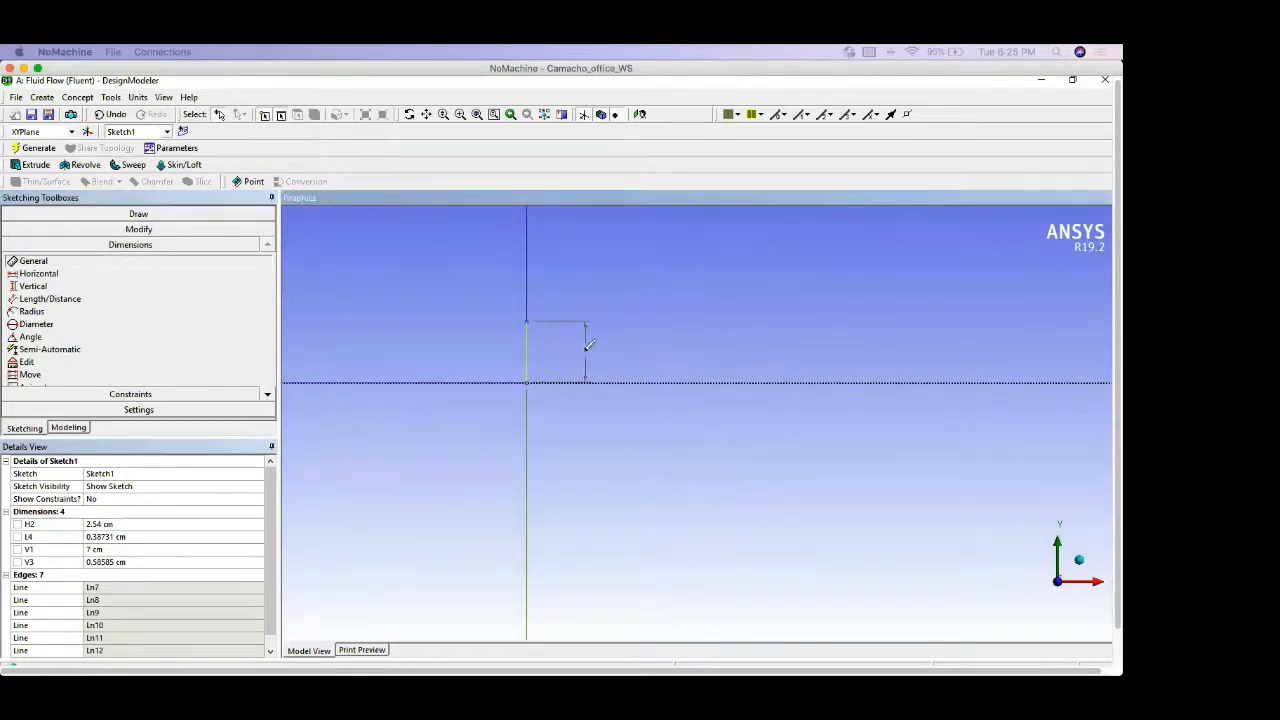
pyautogui.click(585, 350)
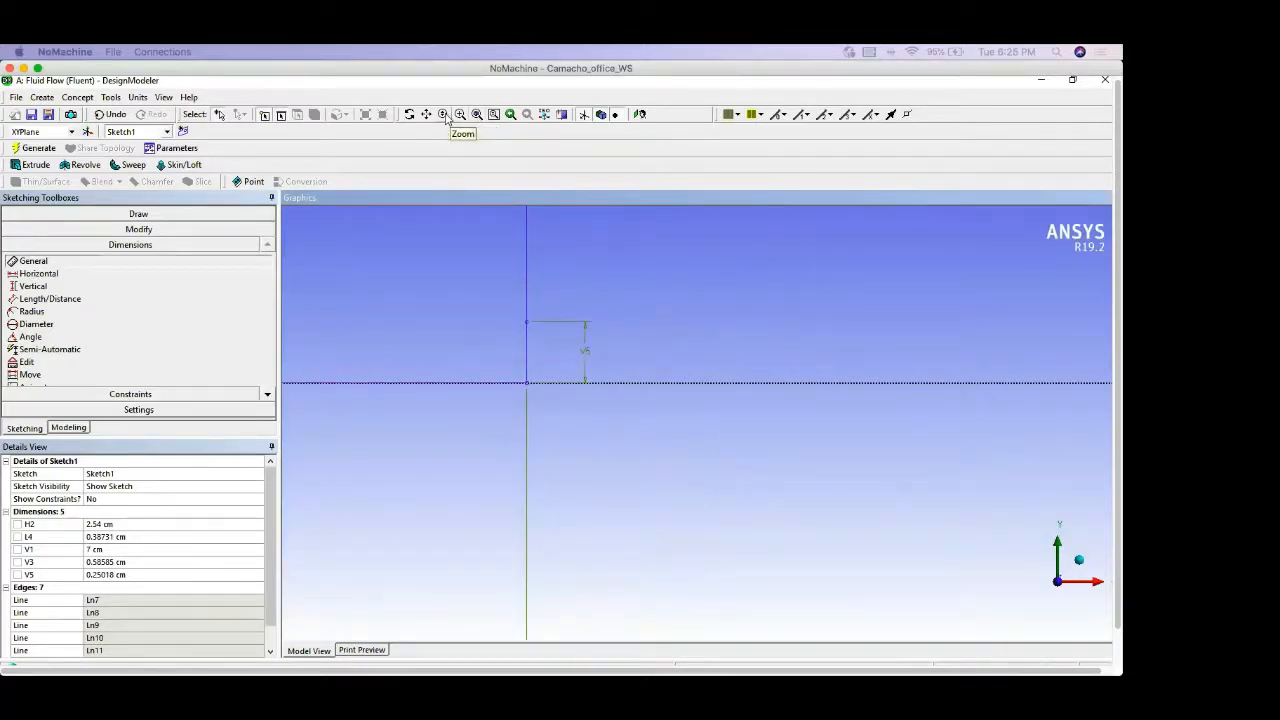
# Step: Set the left edge's lowest segment to 0.5 cm and the short segment above it to 0.2 cm
pyautogui.click(510, 114)
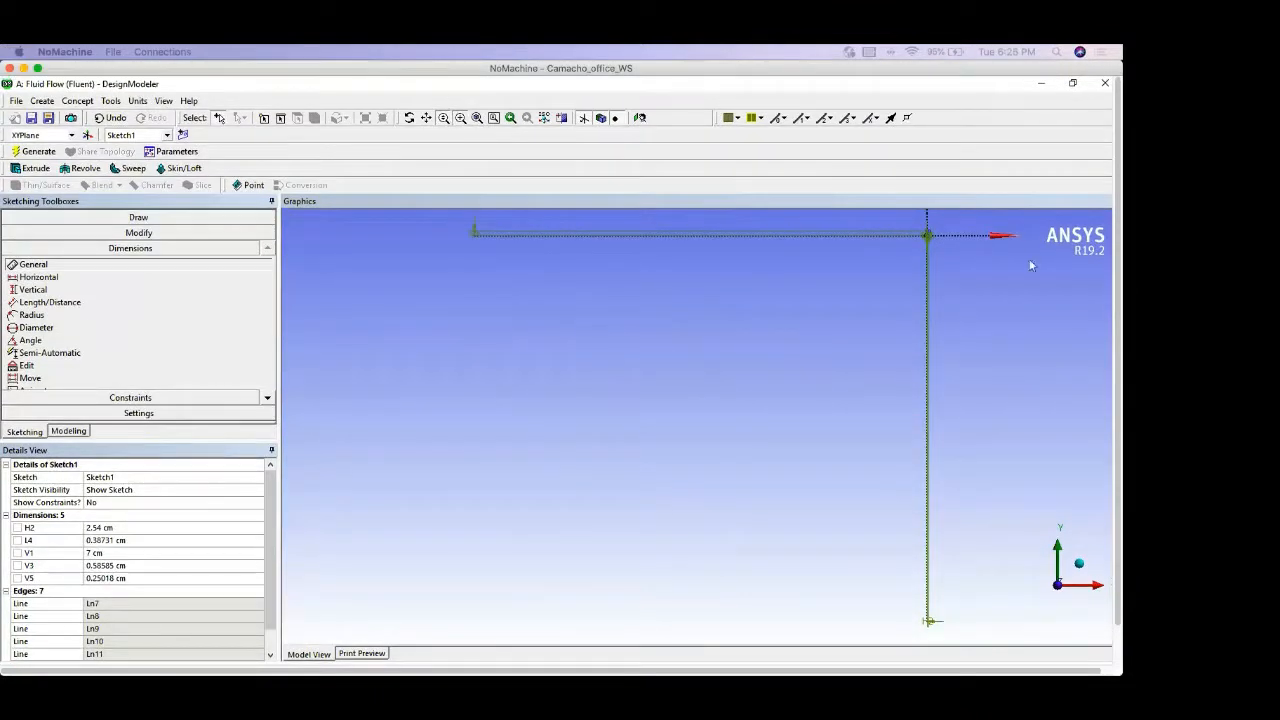
pyautogui.moveTo(905, 222); pyautogui.dragTo(965, 263)
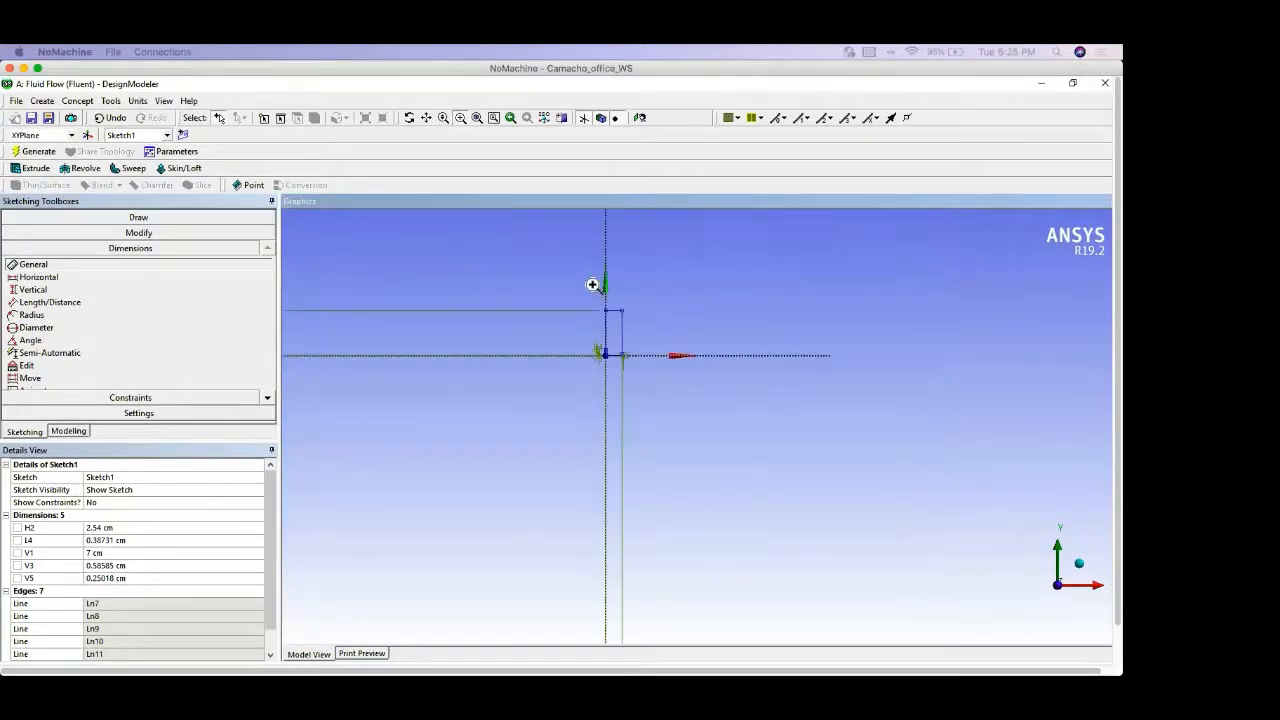
pyautogui.moveTo(592, 285); pyautogui.dragTo(640, 372)
pyautogui.moveTo(594, 276); pyautogui.dragTo(778, 572)
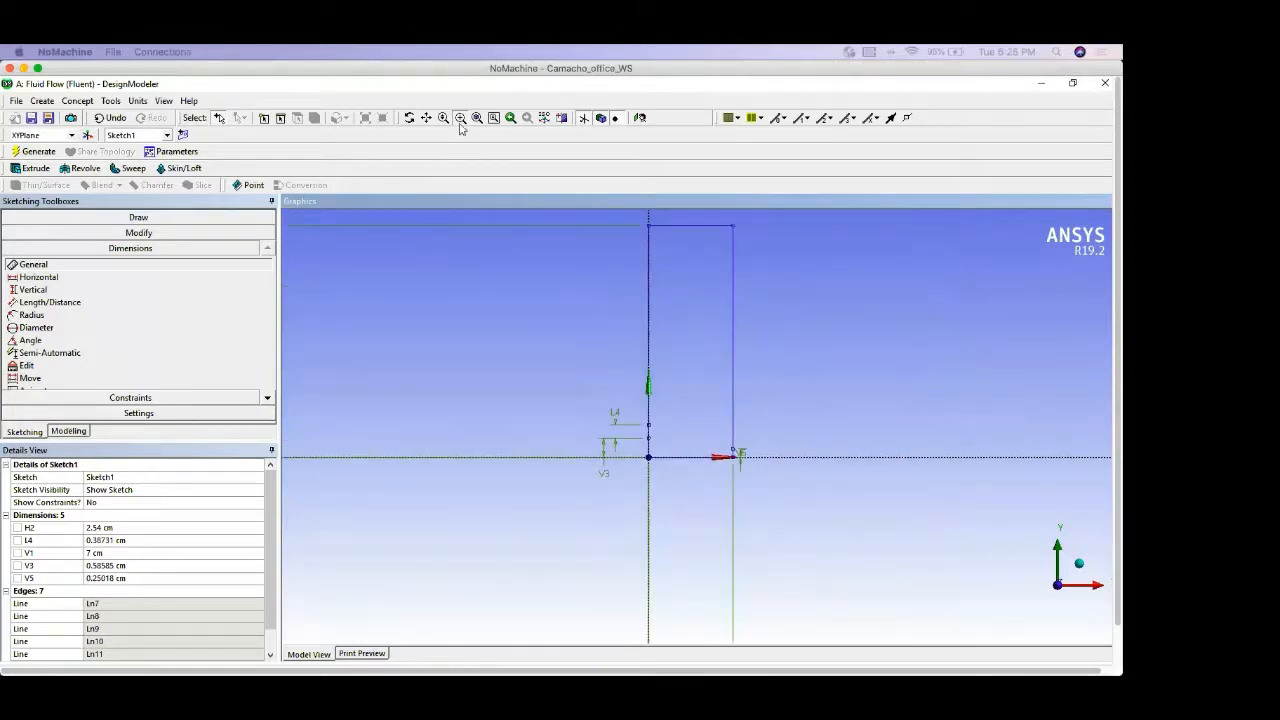
pyautogui.click(144, 540)
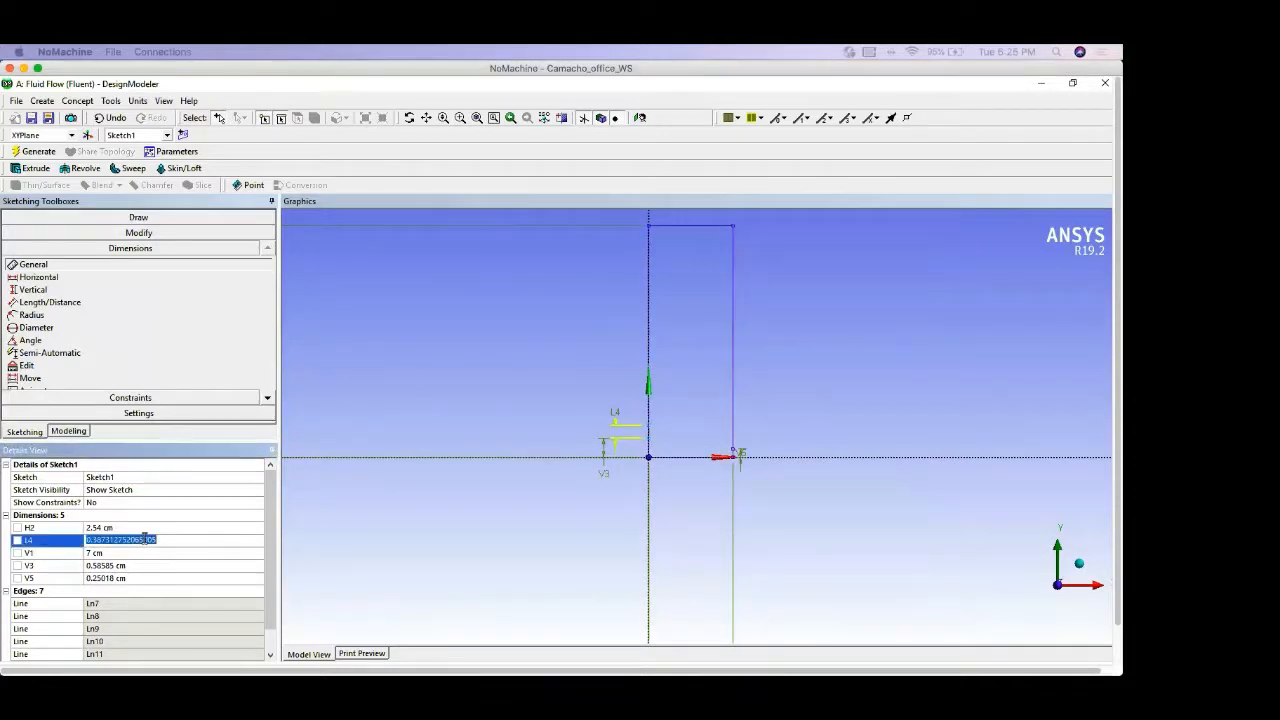
pyautogui.write('0.2')
pyautogui.click(139, 566)
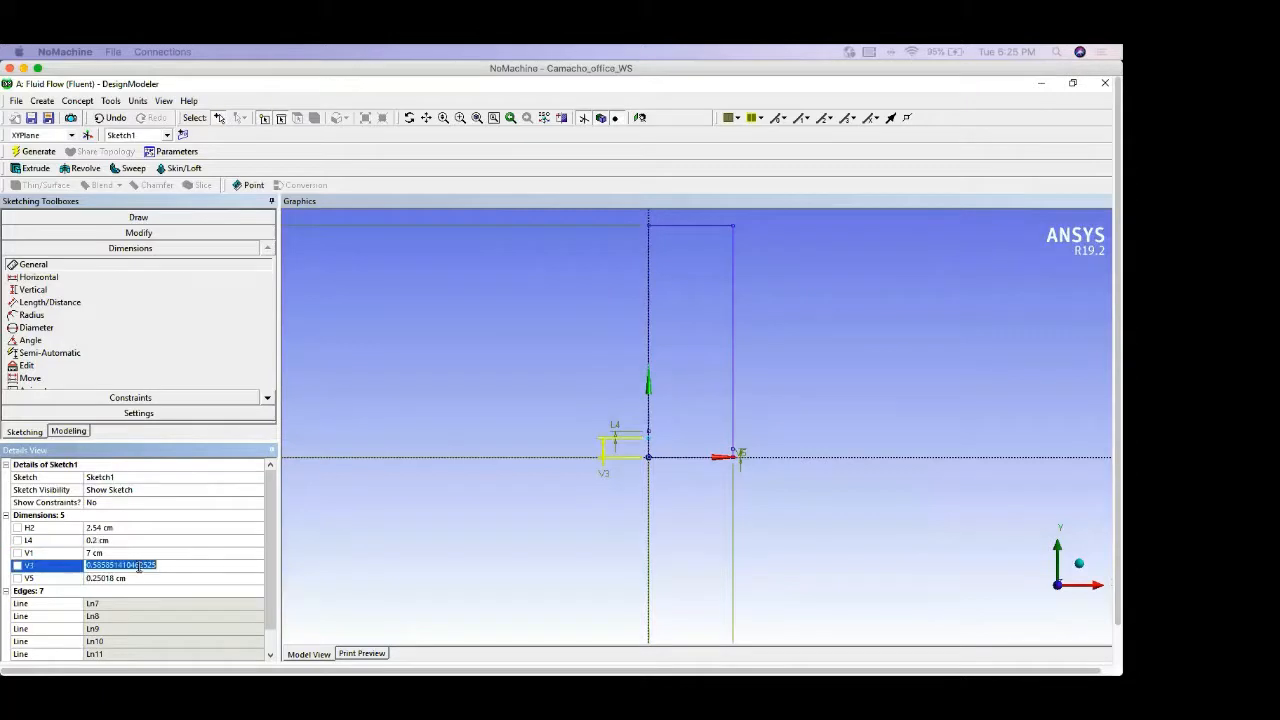
pyautogui.write('0.5')
pyautogui.press('Return')
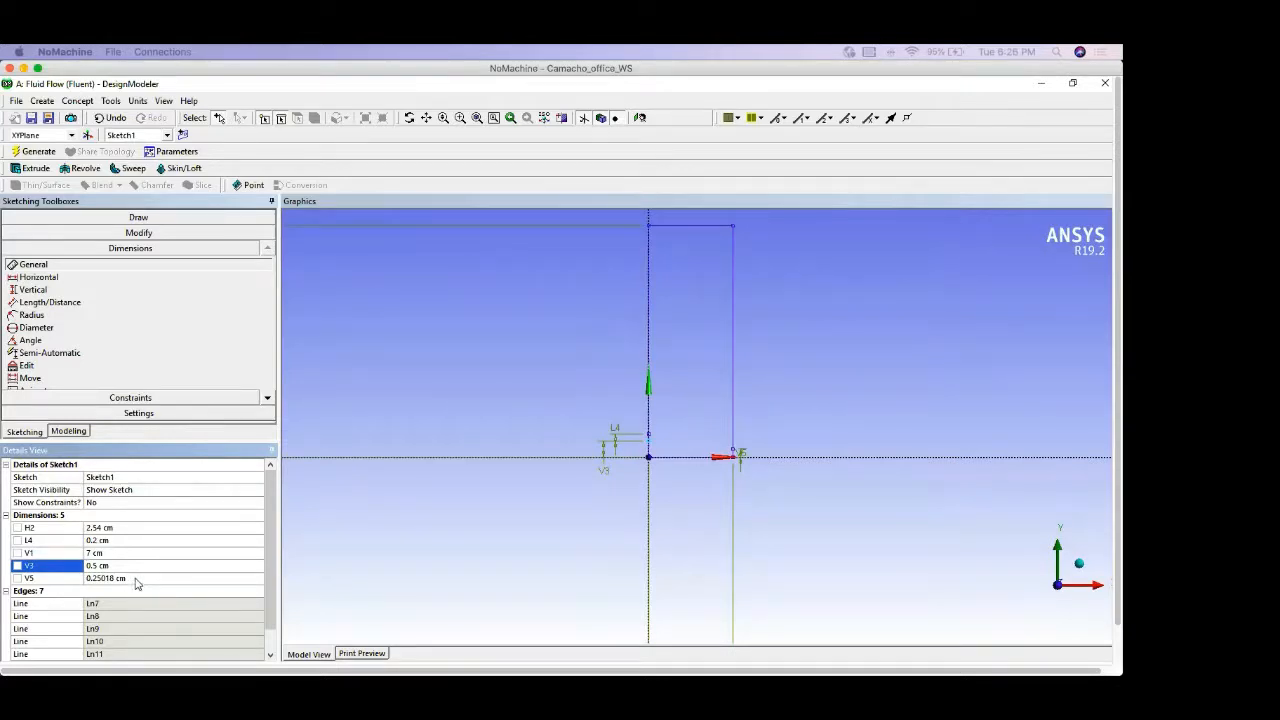
# Step: Set the short bottom segment of the right edge to 0.04 cm
pyautogui.click(137, 579)
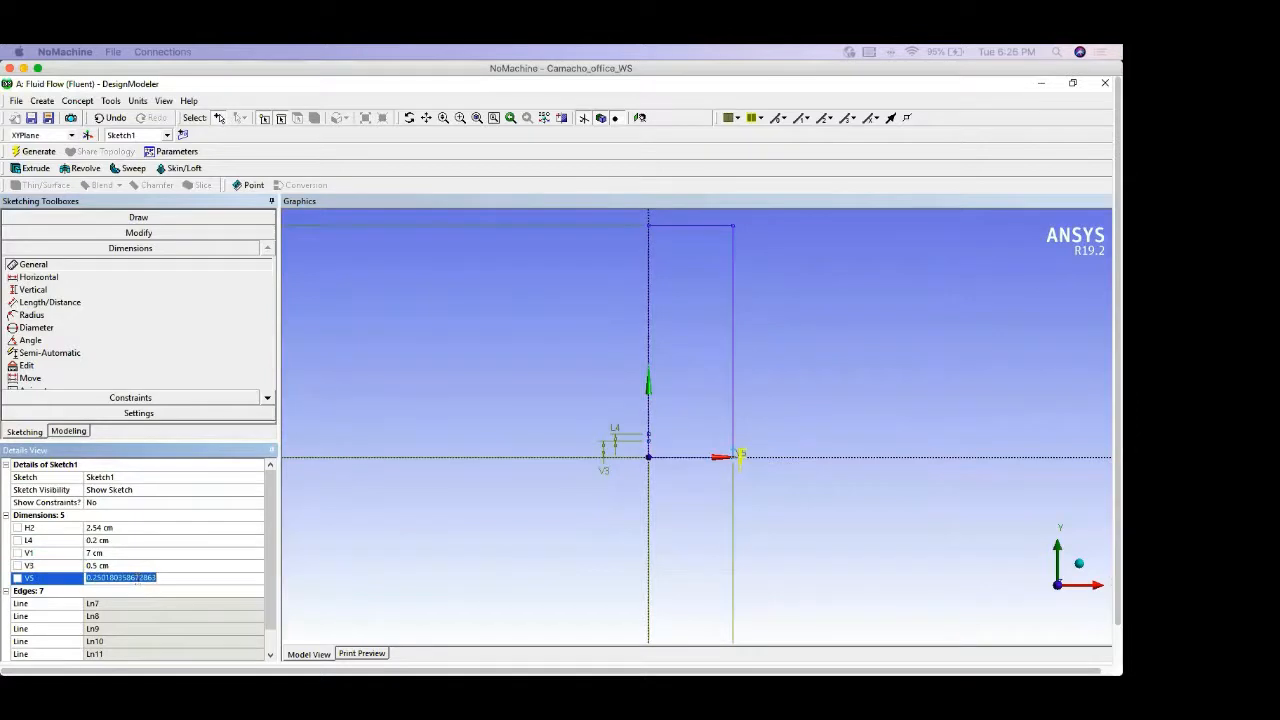
pyautogui.write('0.04')
pyautogui.press('Return')
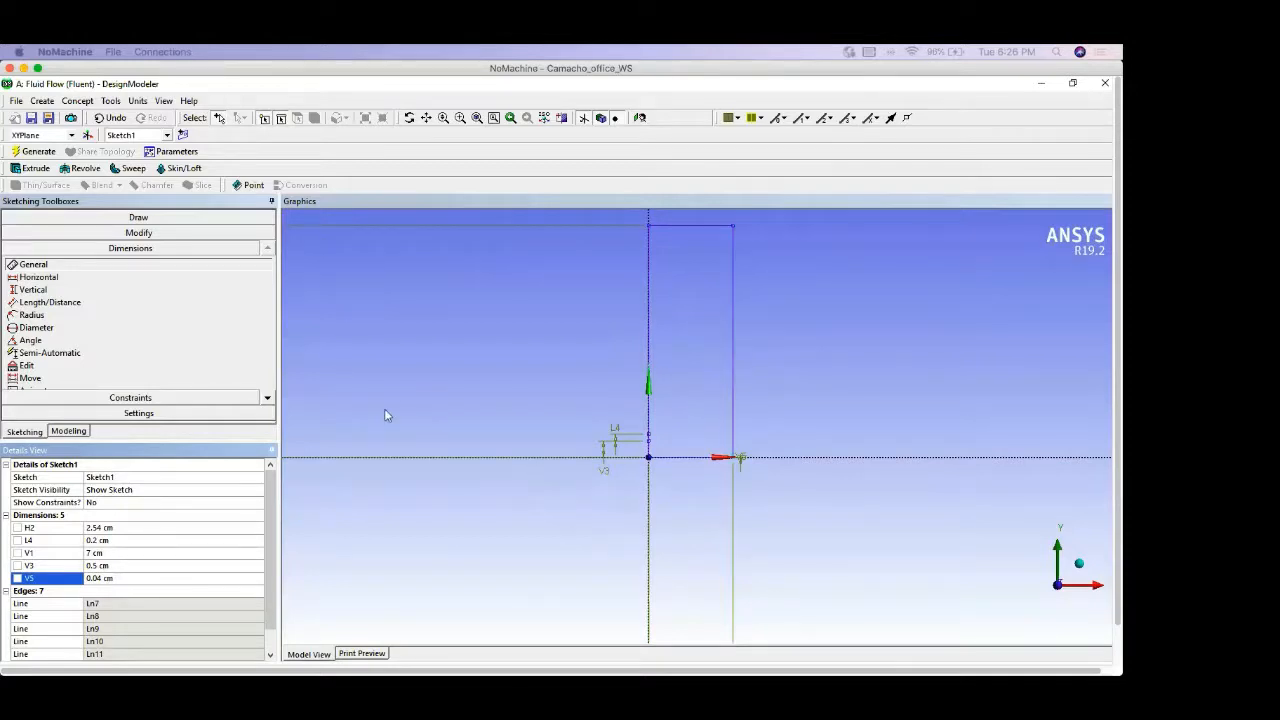
# Step: Create a surface from the rectangle sketch with the Add Material operation and generate the body
pyautogui.click(78, 104)
pyautogui.click(140, 202)
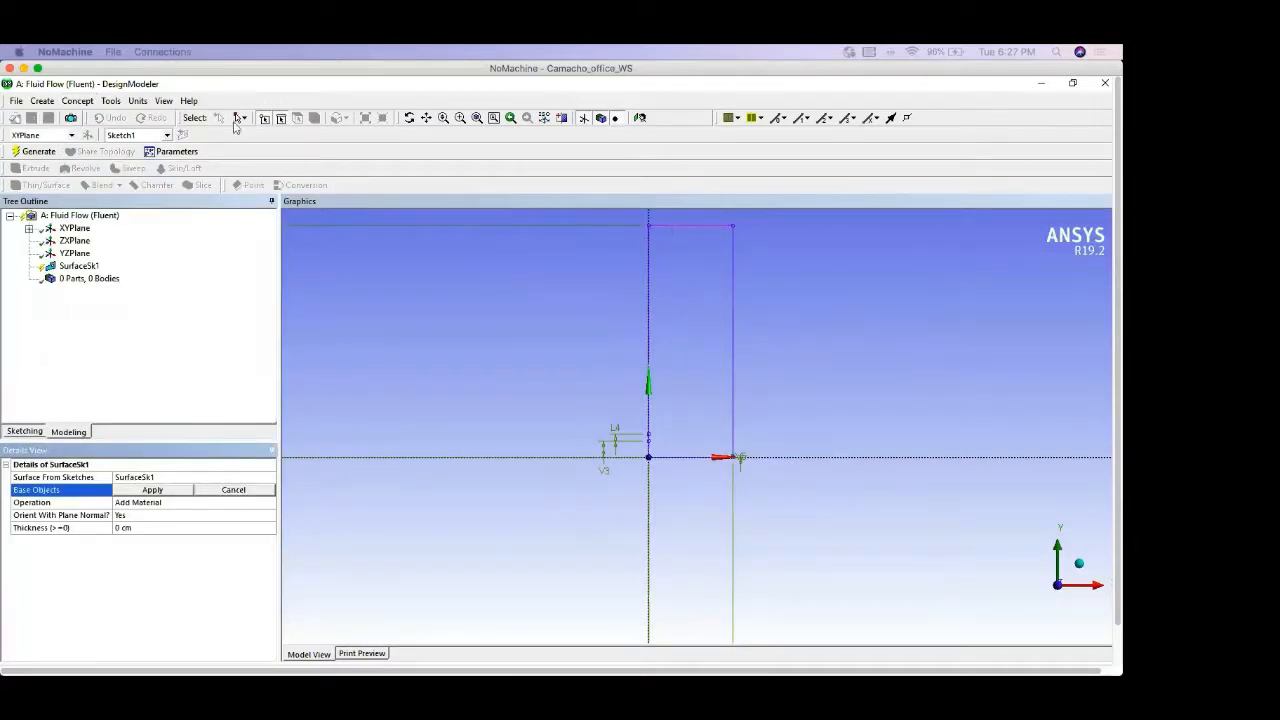
pyautogui.click(76, 102)
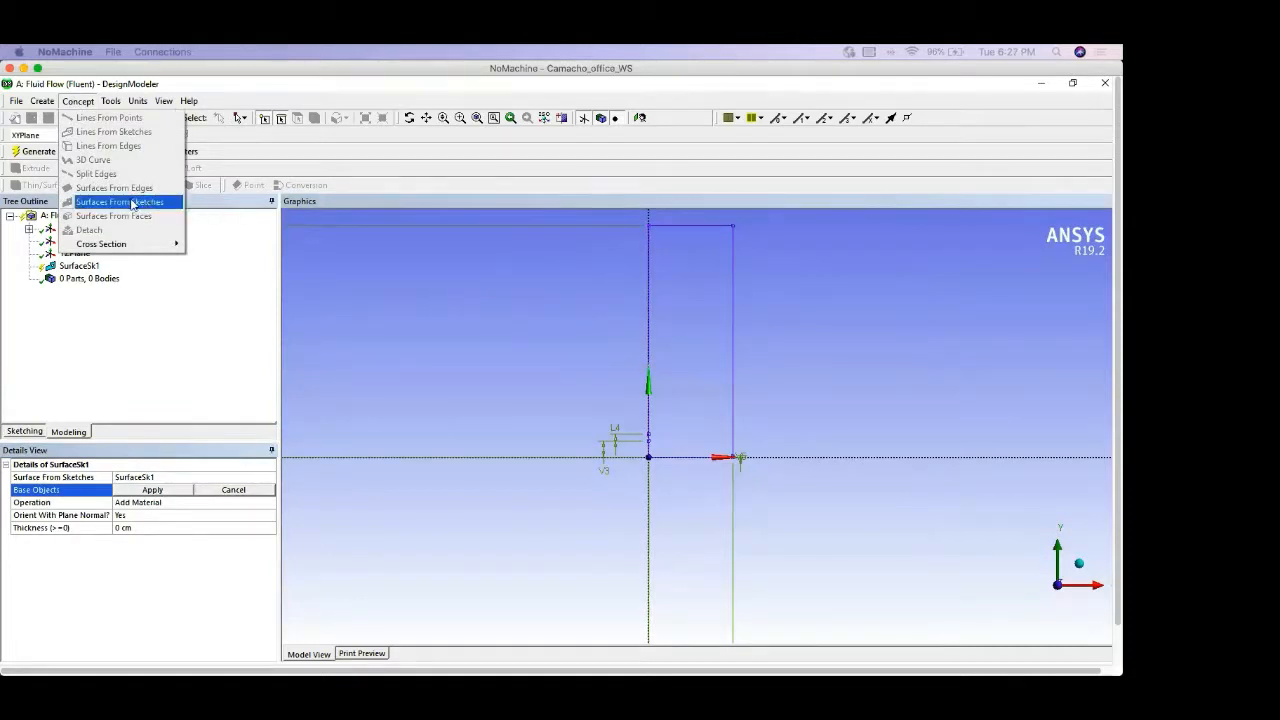
pyautogui.click(670, 228)
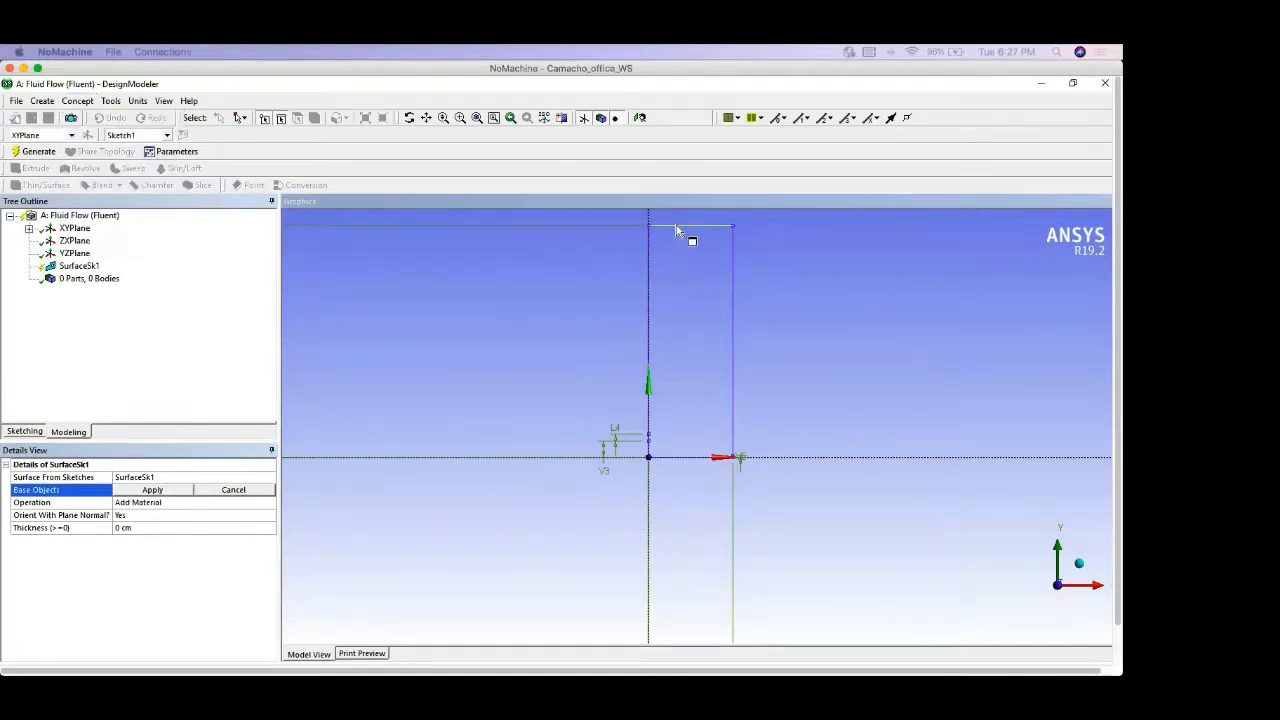
pyautogui.click(152, 489)
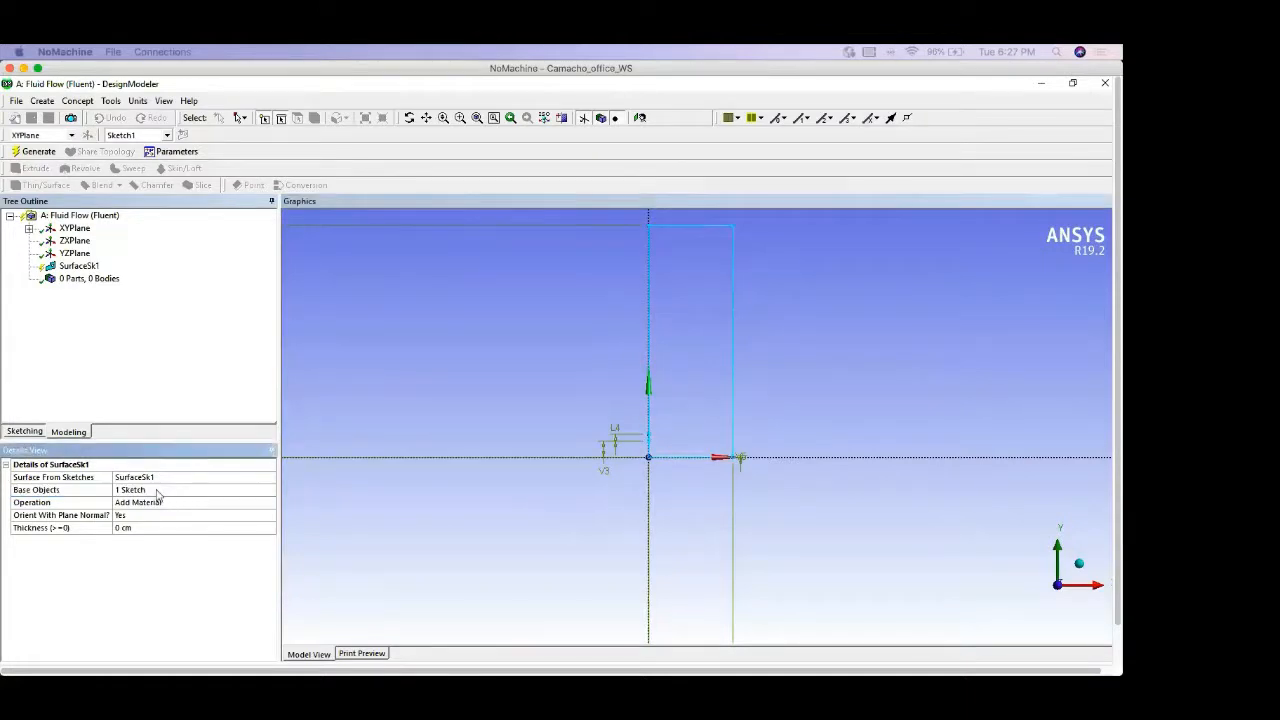
pyautogui.click(40, 152)
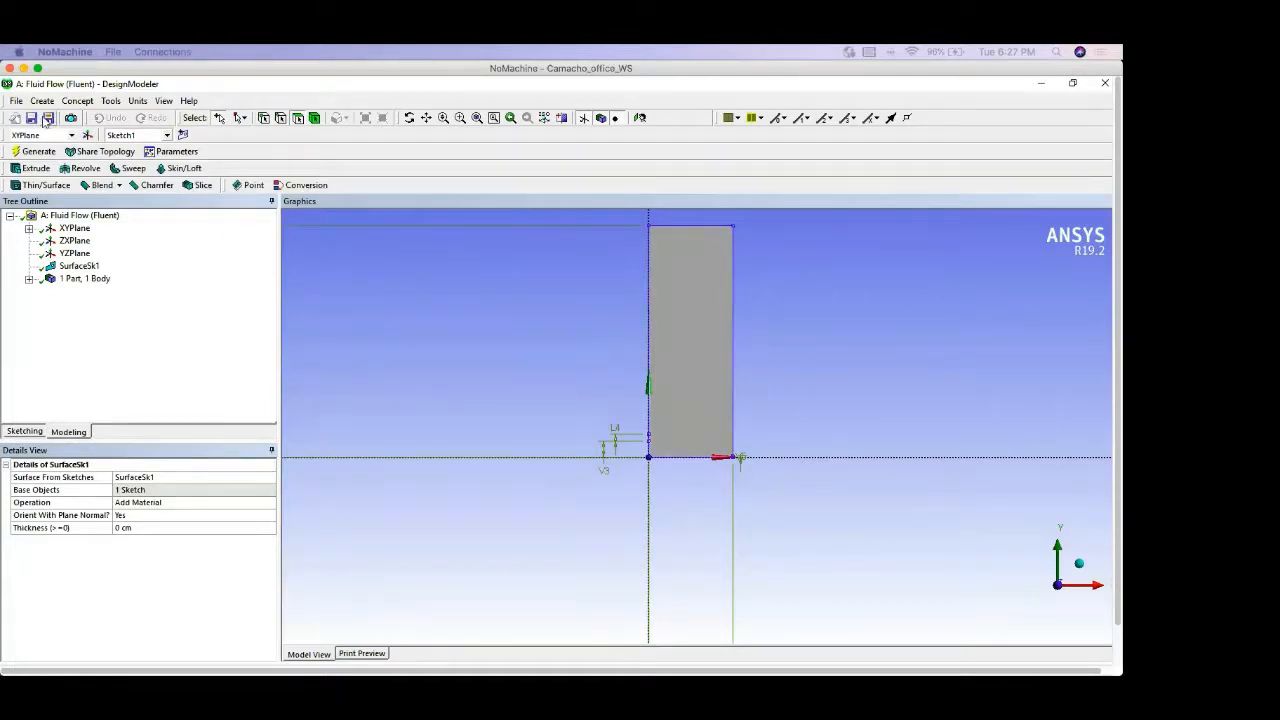
# Step: Save the project as Test in the Test folder on the Desktop
pyautogui.click(47, 118)
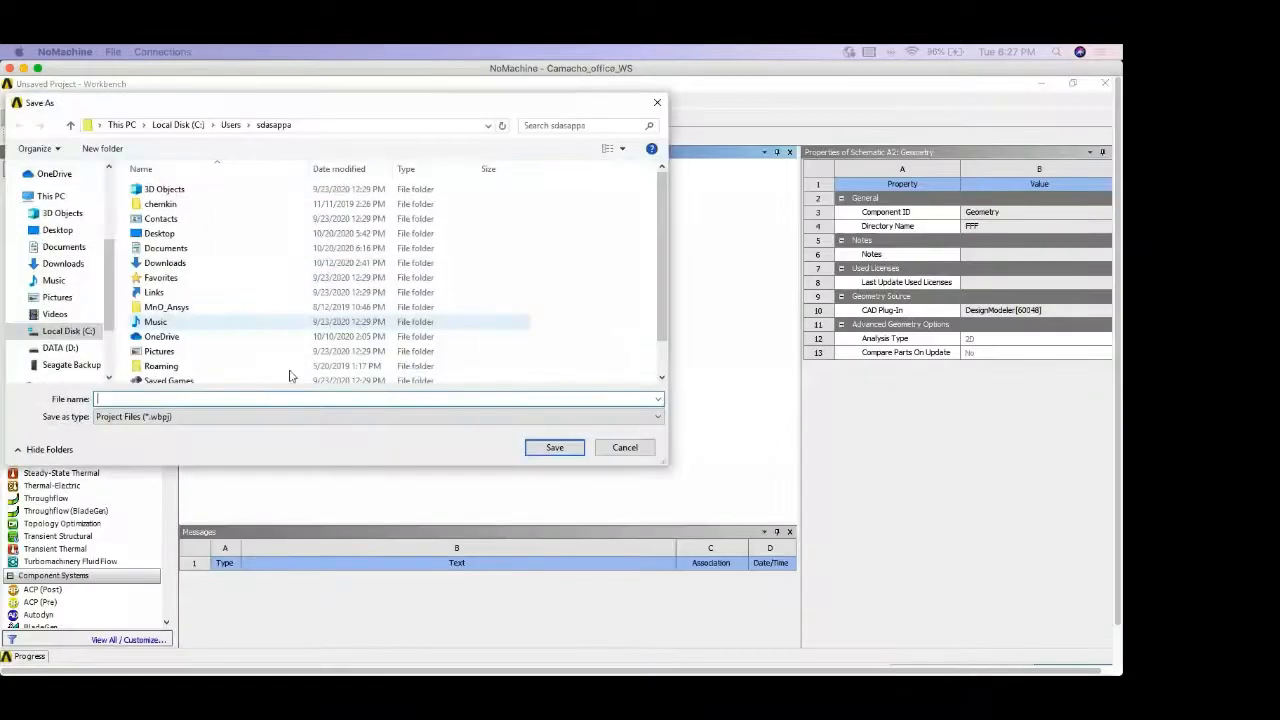
pyautogui.click(159, 236)
pyautogui.doubleClick(159, 234)
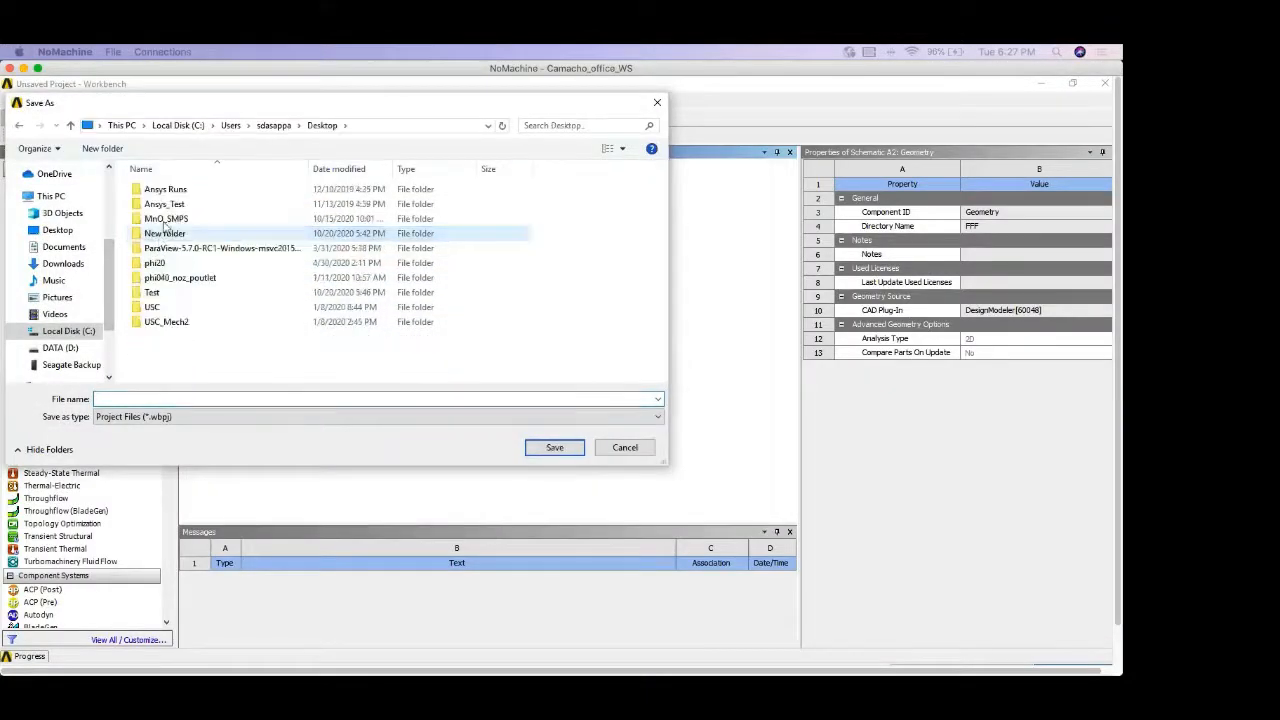
pyautogui.doubleClick(160, 296)
pyautogui.click(141, 398)
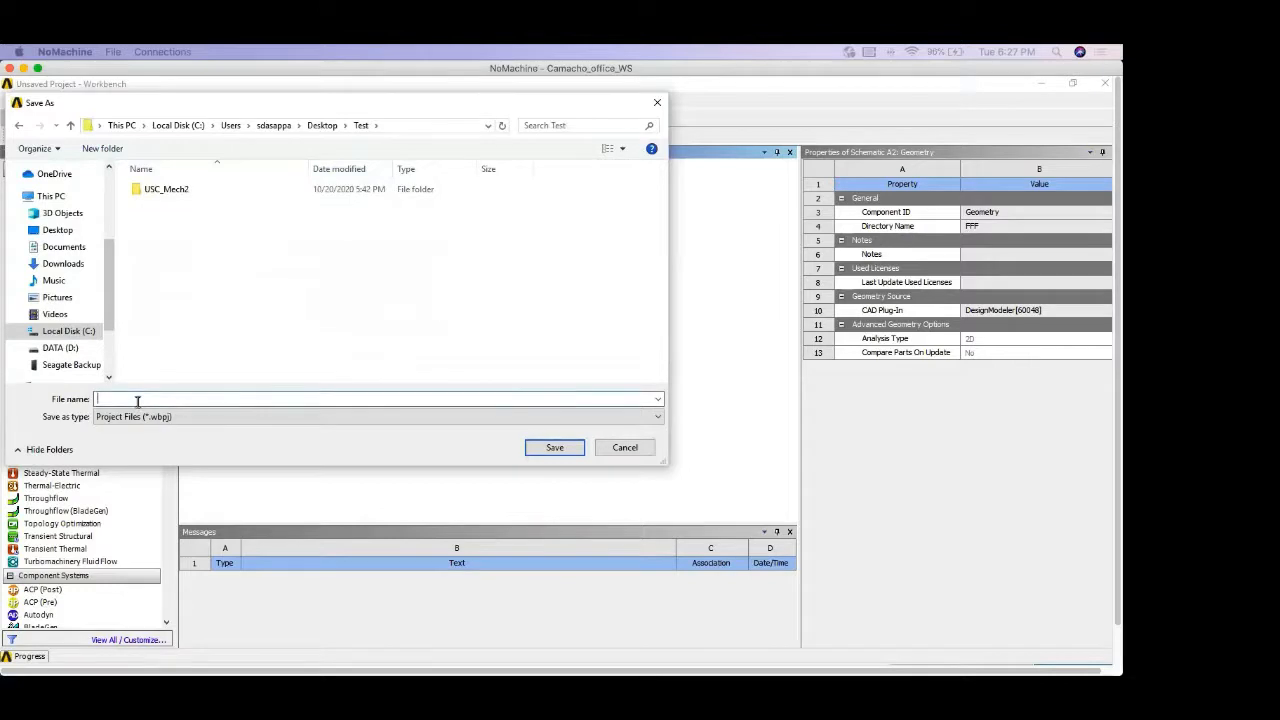
pyautogui.write('Test')
pyautogui.click(554, 447)
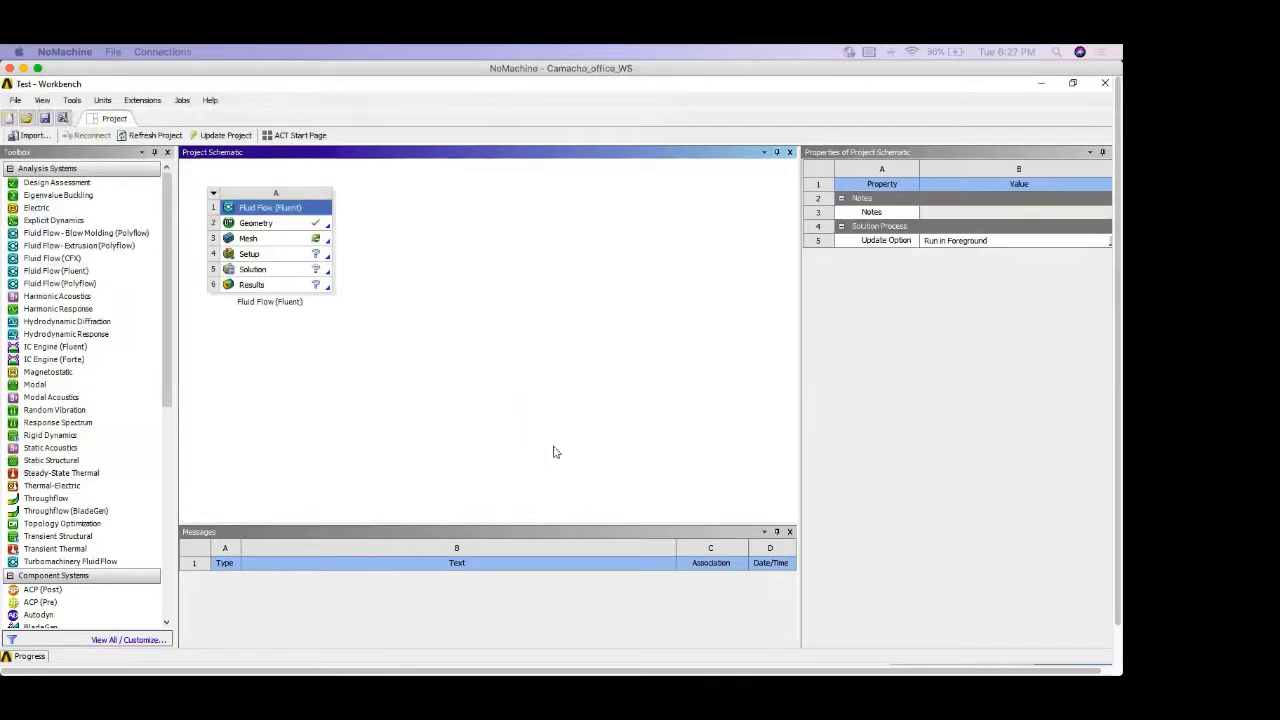
# Step: Open the Fluid Flow system's Mesh cell in the meshing application and show the mesh settings
pyautogui.click(246, 240)
pyautogui.doubleClick(240, 240)
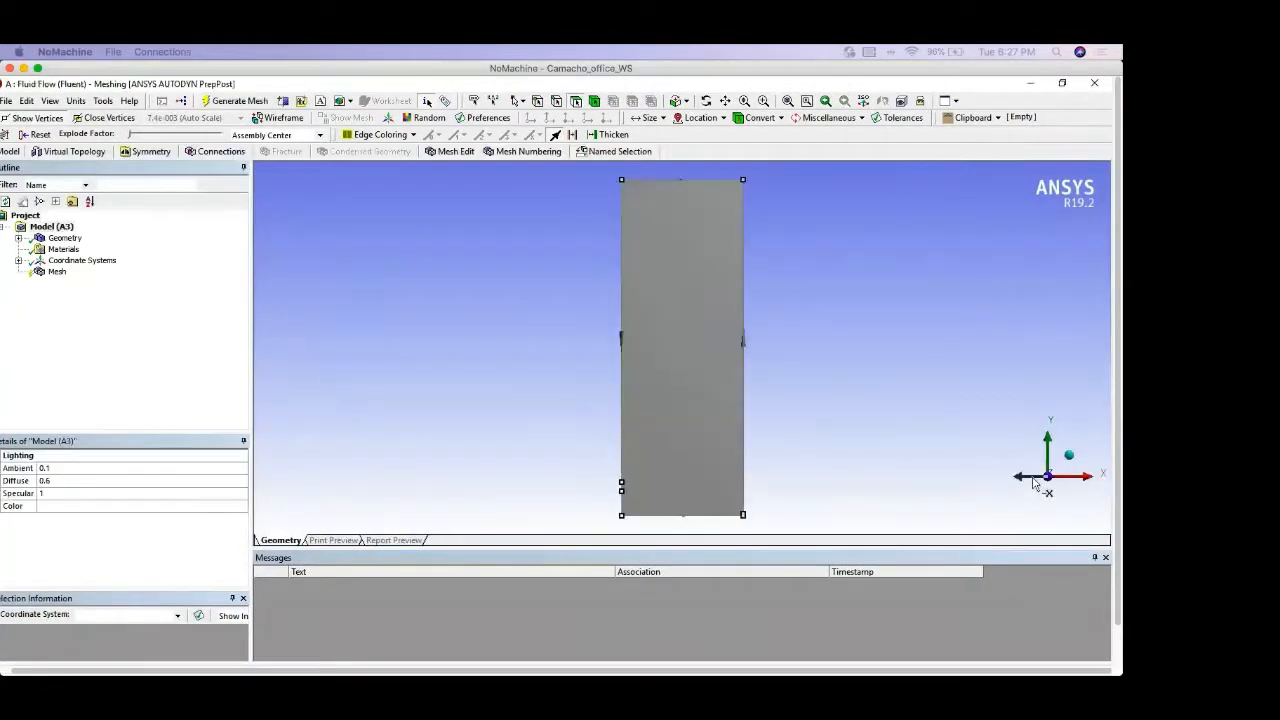
pyautogui.click(56, 272)
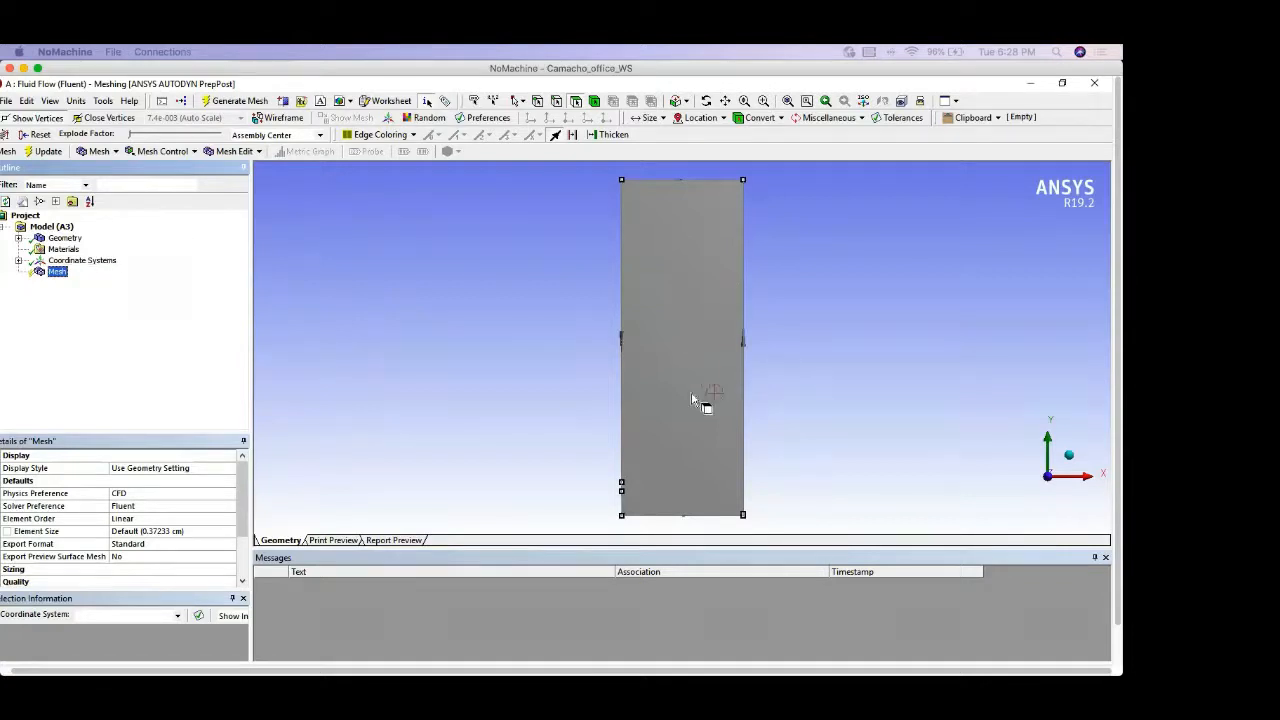
# Step: Insert an edge sizing on the lowest segment of the rectangle's left edge
pyautogui.click(557, 101)
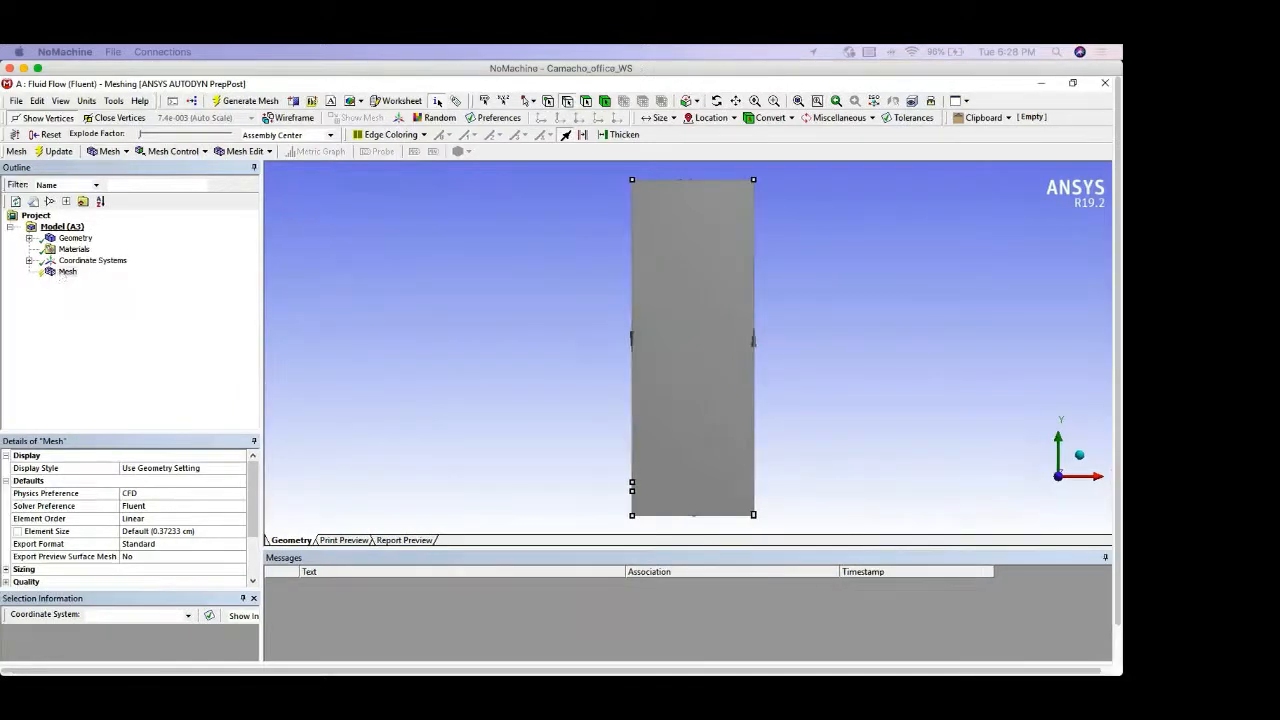
pyautogui.click(62, 272)
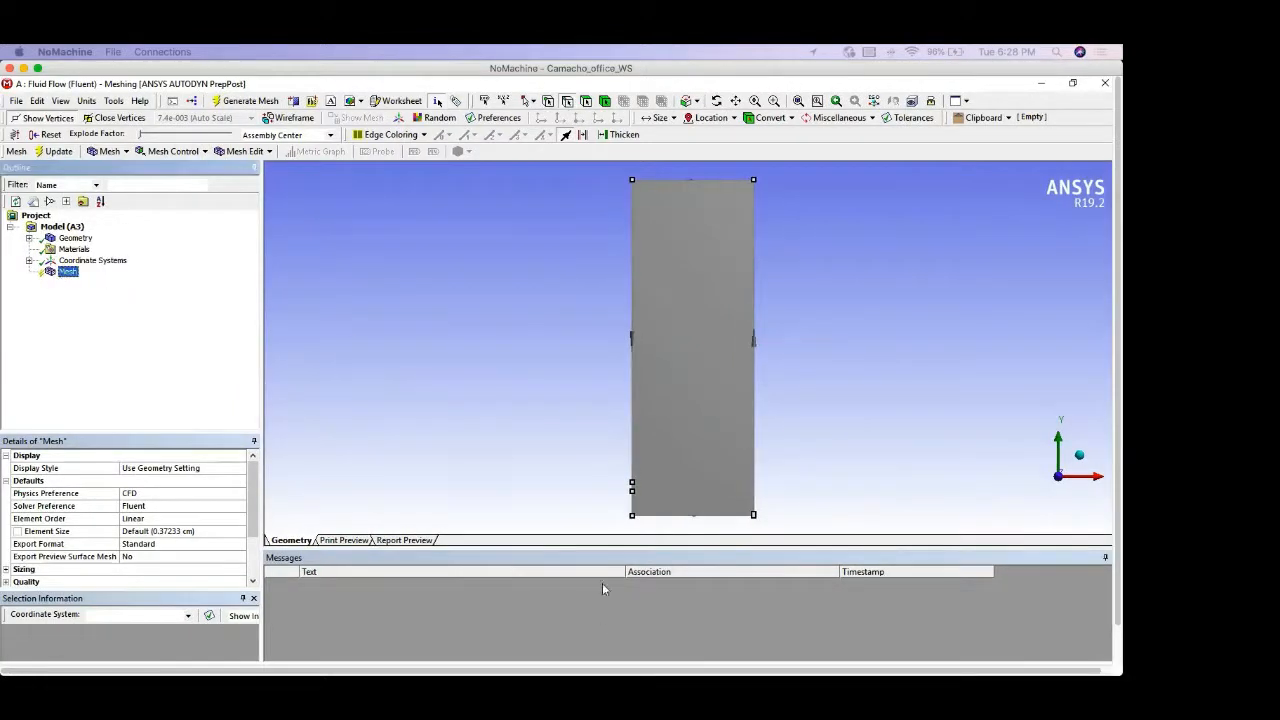
pyautogui.click(632, 513)
pyautogui.rightClick(630, 512)
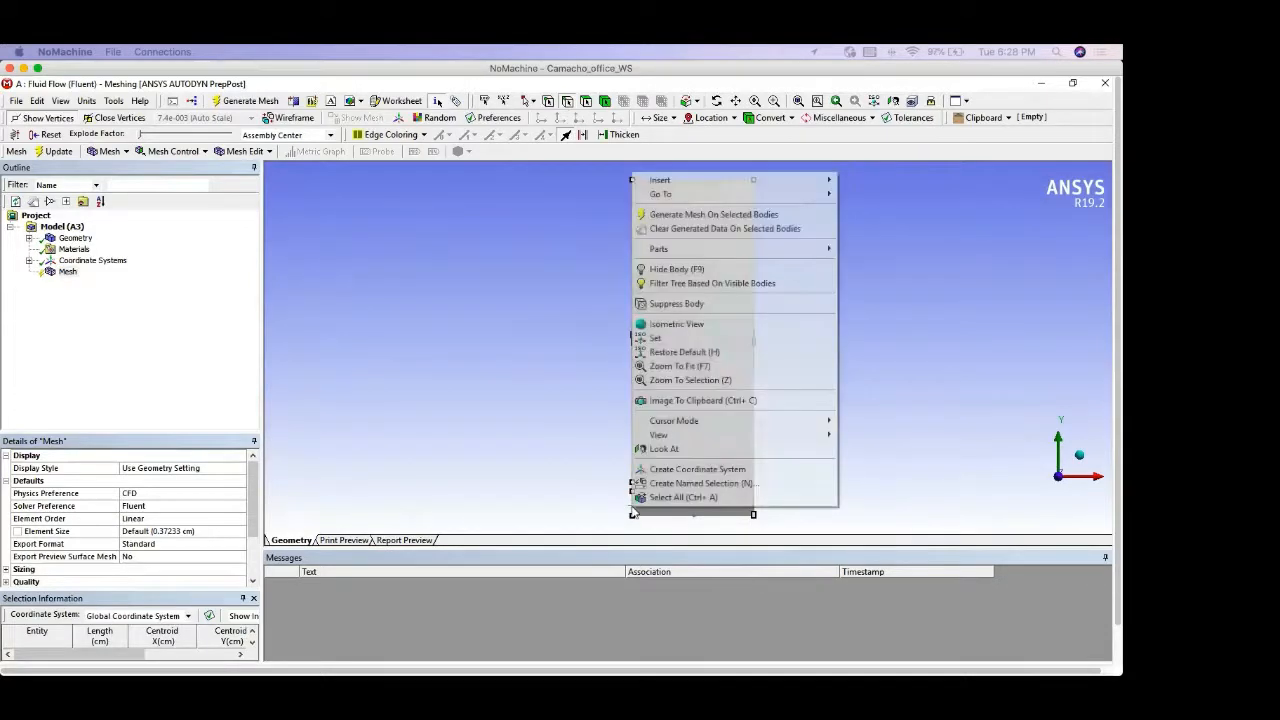
pyautogui.moveTo(701, 186)
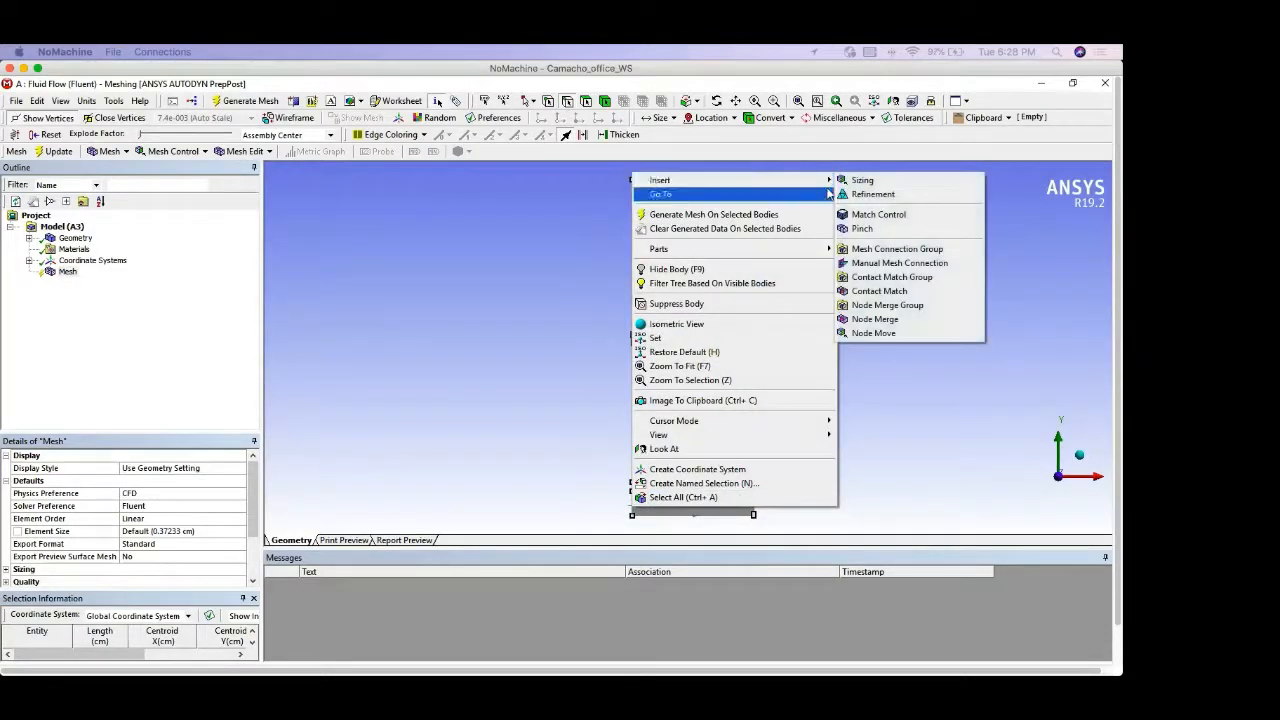
pyautogui.click(862, 180)
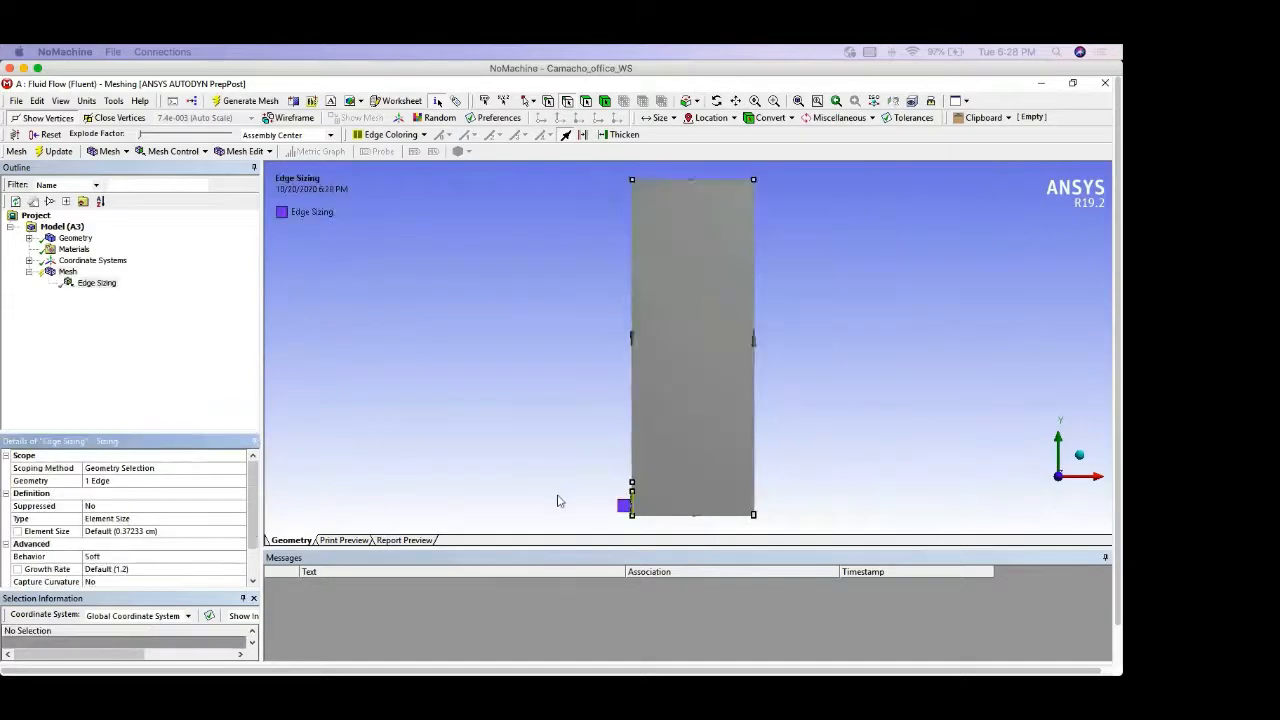
# Step: Insert an edge sizing on the short middle segment of the rectangle's left edge
pyautogui.click(633, 491)
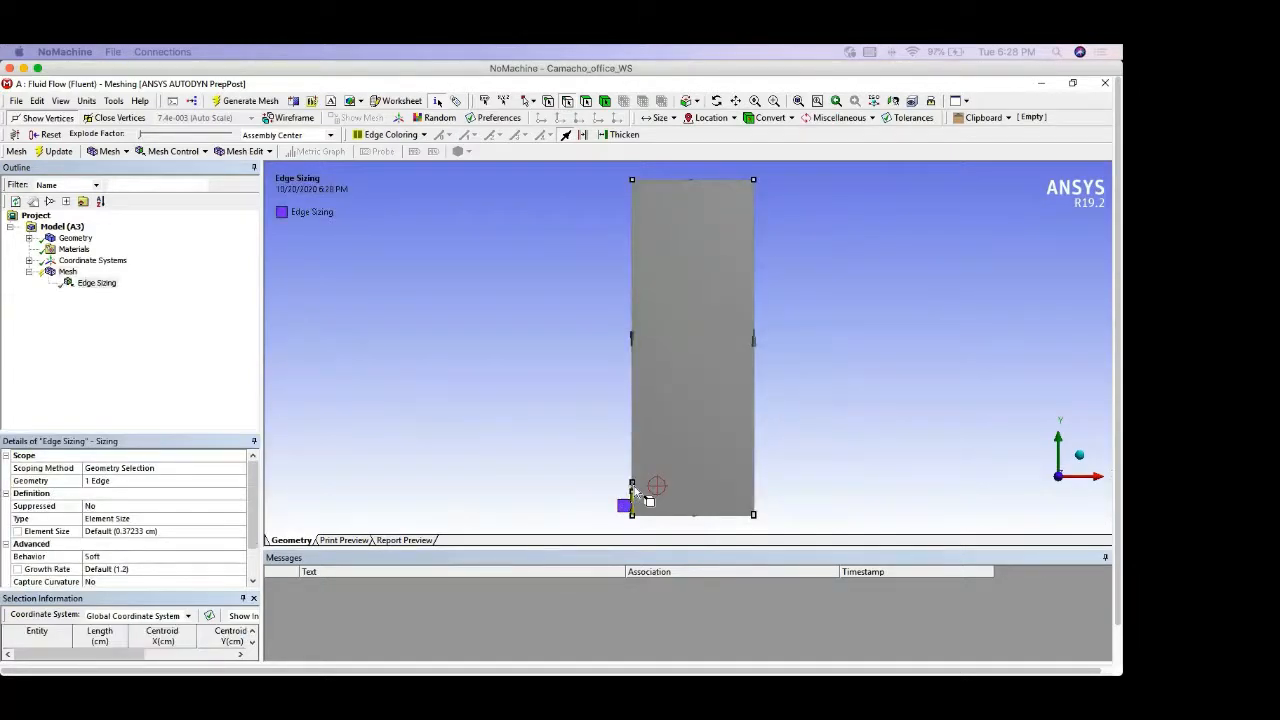
pyautogui.rightClick(633, 490)
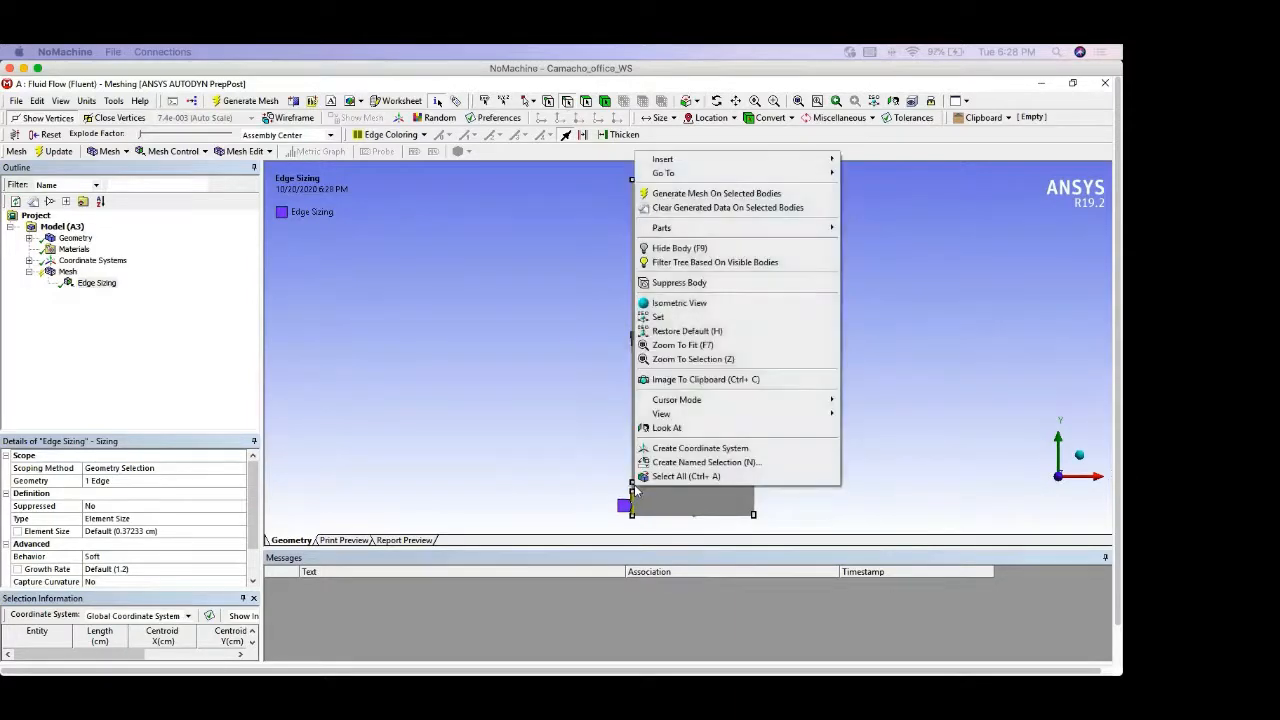
pyautogui.moveTo(769, 161)
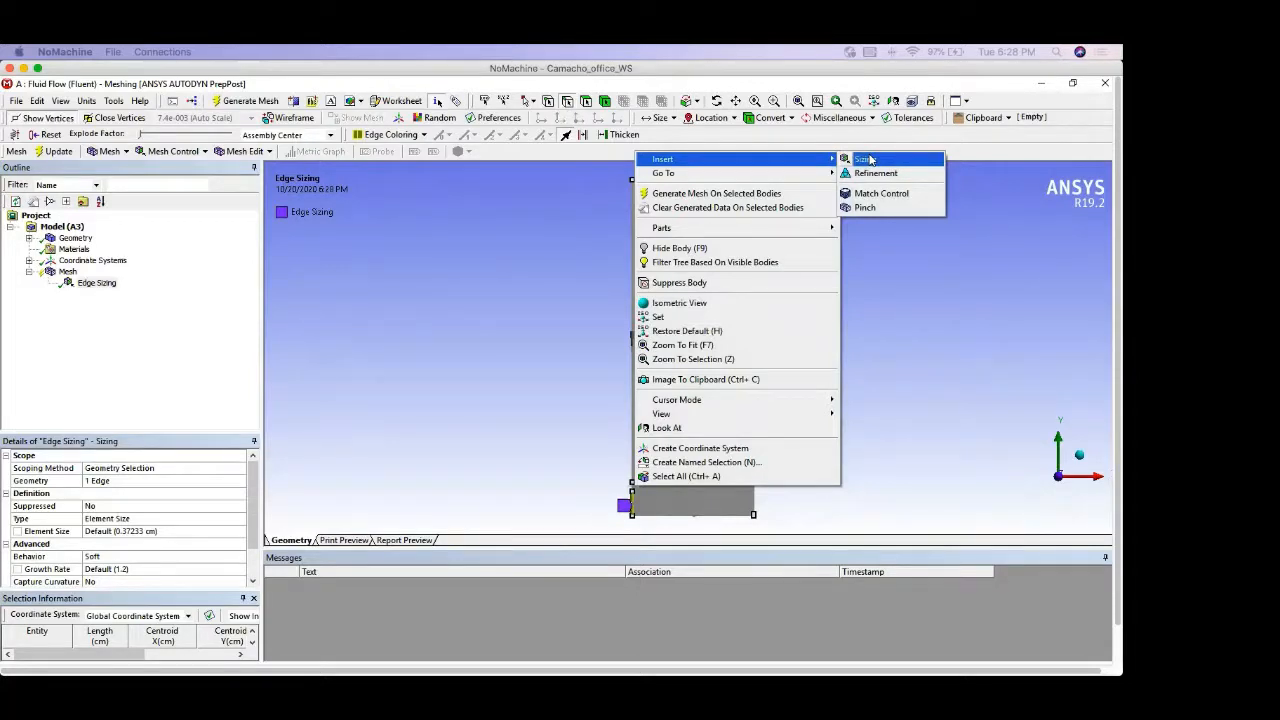
pyautogui.click(866, 160)
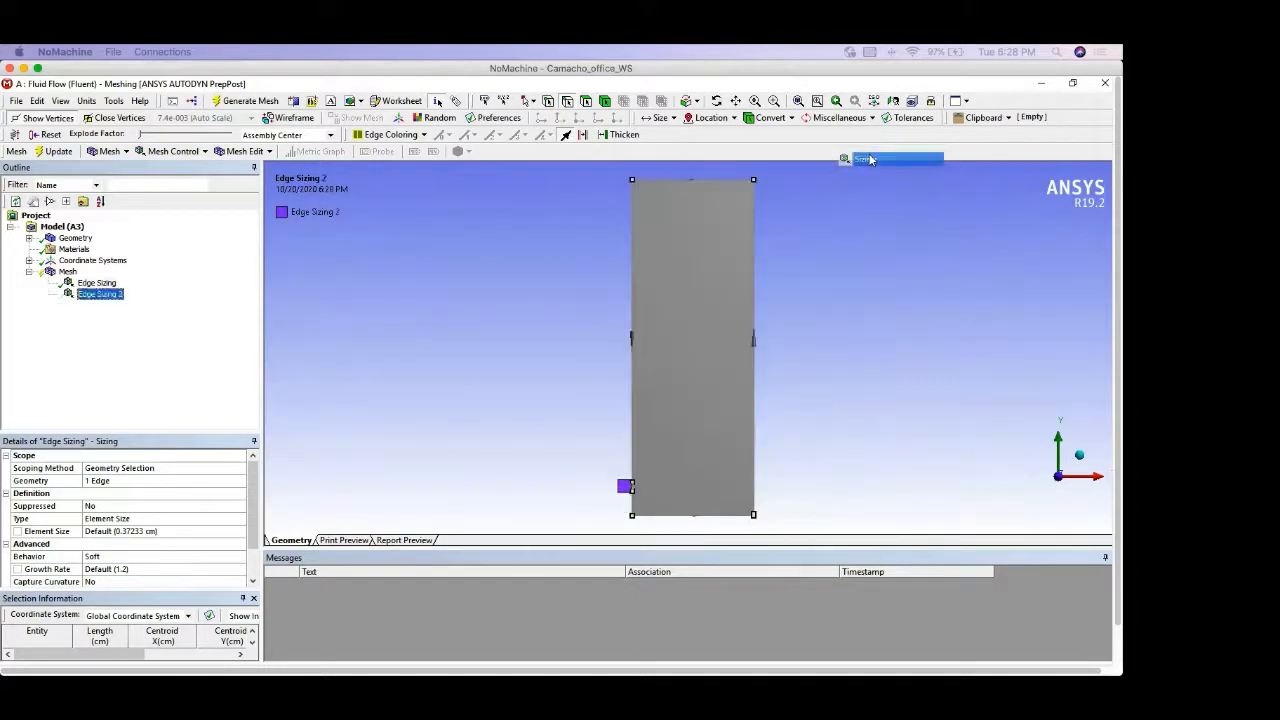
# Step: Insert an edge sizing on the long upper segment of the rectangle's left edge
pyautogui.click(632, 402)
pyautogui.rightClick(632, 346)
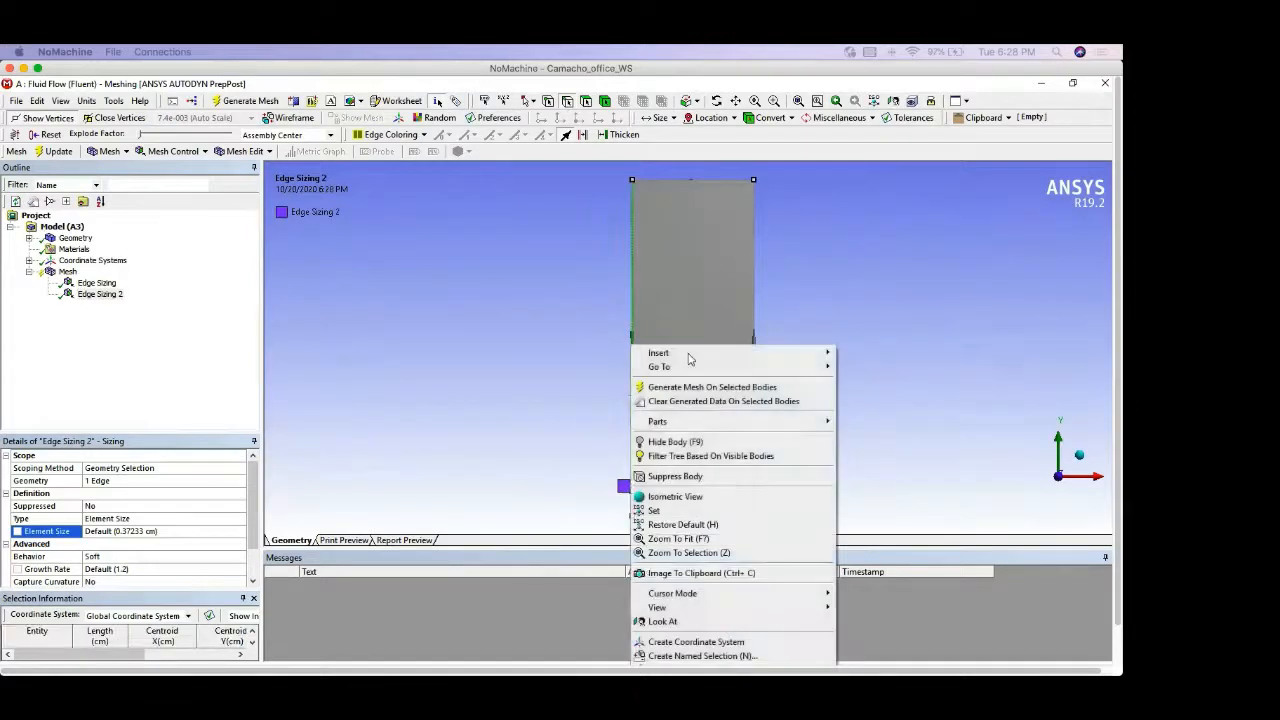
pyautogui.moveTo(688, 358)
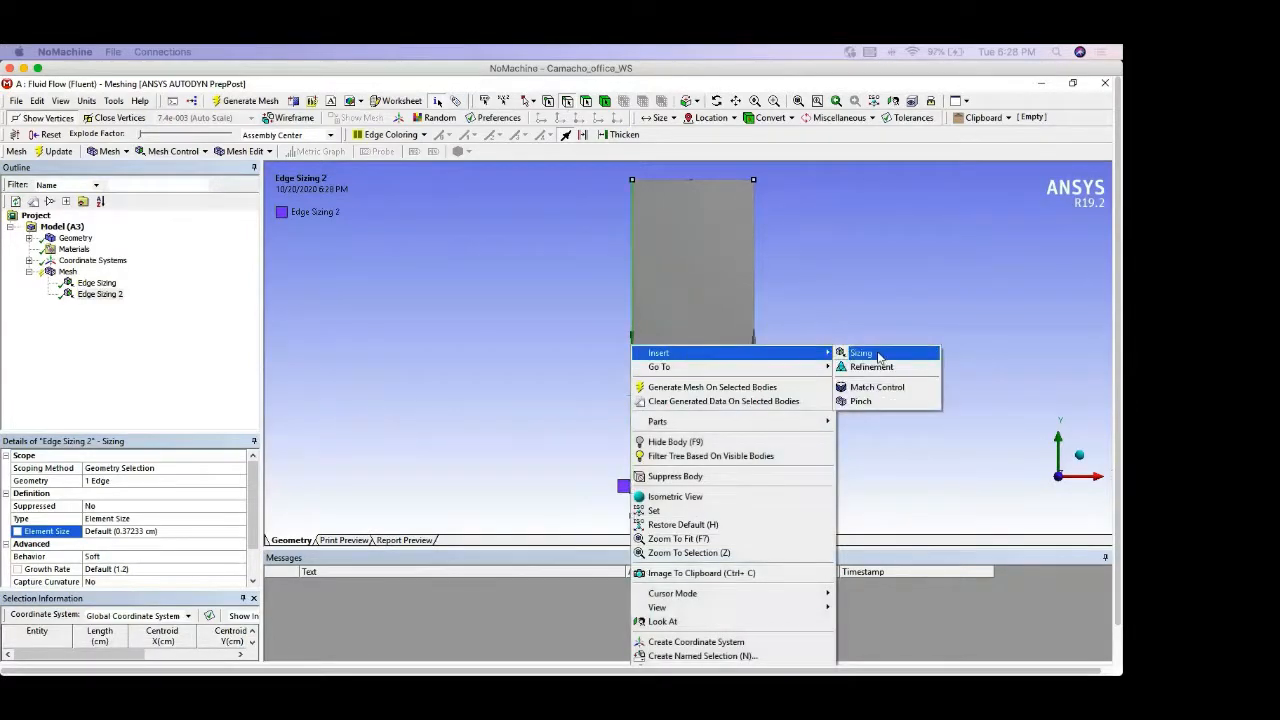
pyautogui.click(878, 354)
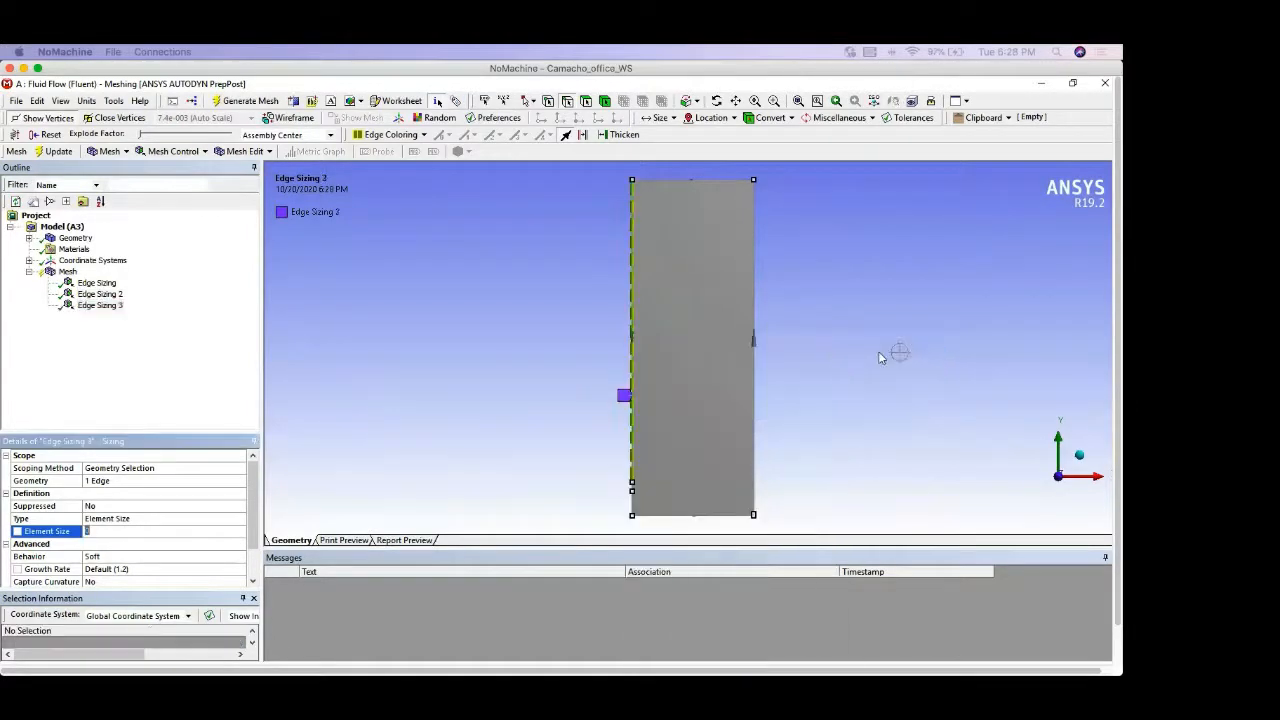
# Step: Insert an edge sizing on the rectangle's top edge
pyautogui.click(678, 184)
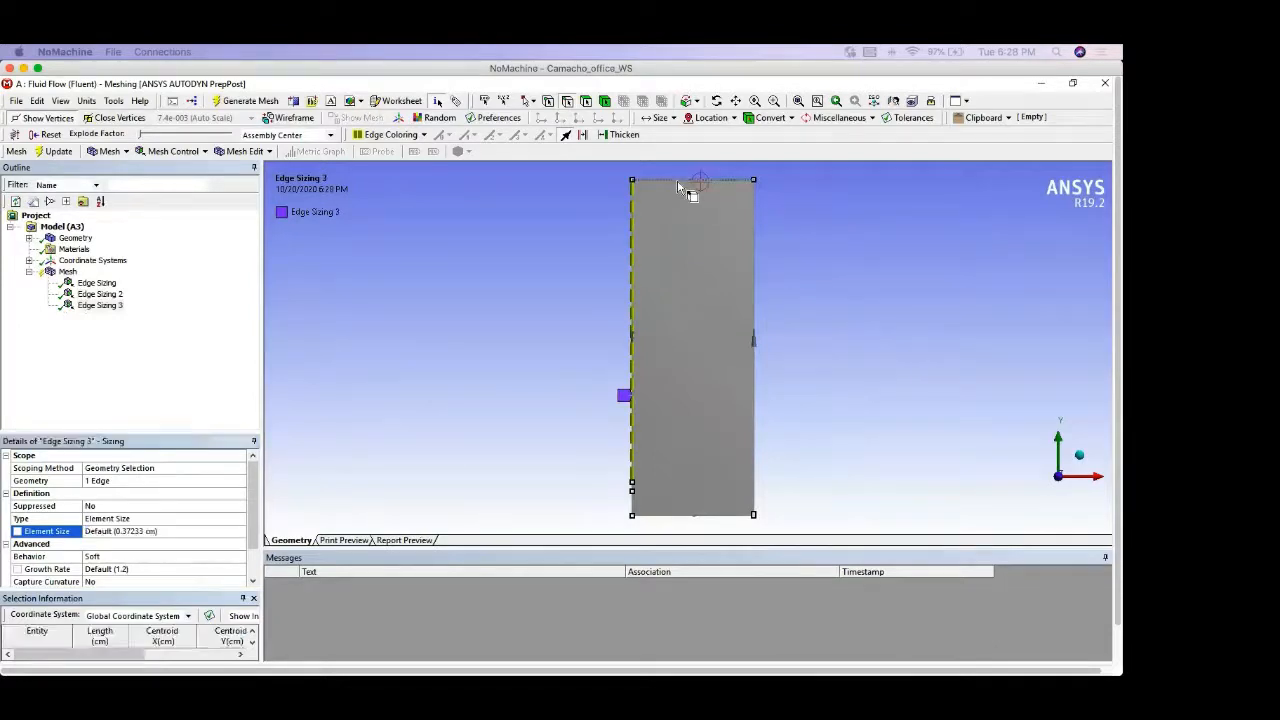
pyautogui.rightClick(678, 184)
pyautogui.moveTo(724, 195)
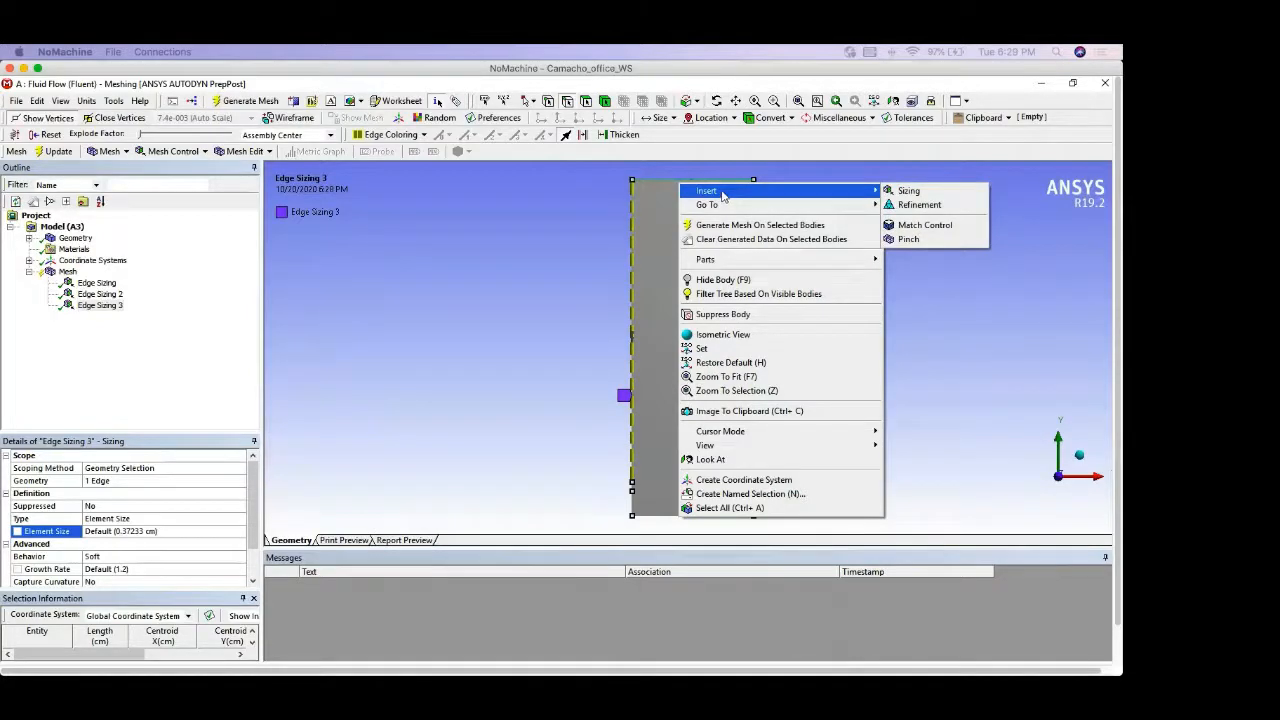
pyautogui.click(937, 193)
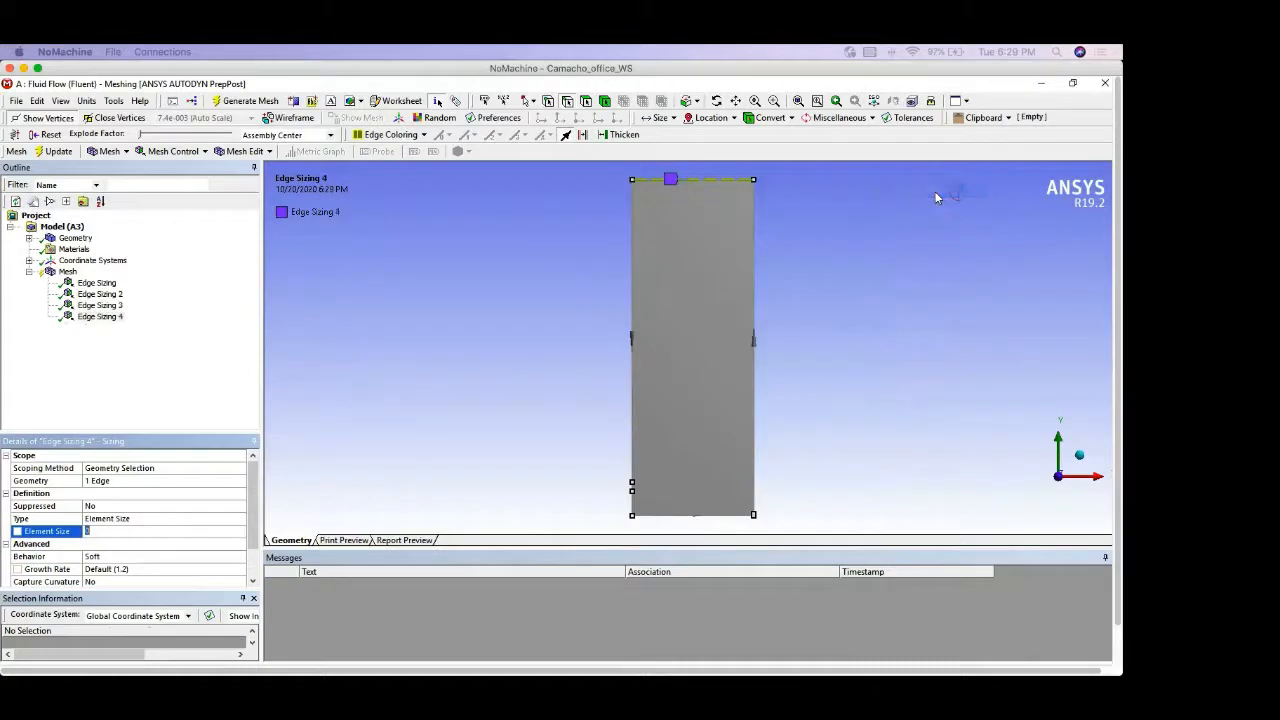
# Step: Insert an edge sizing on the long upper segment of the rectangle's right edge
pyautogui.click(755, 288)
pyautogui.rightClick(752, 288)
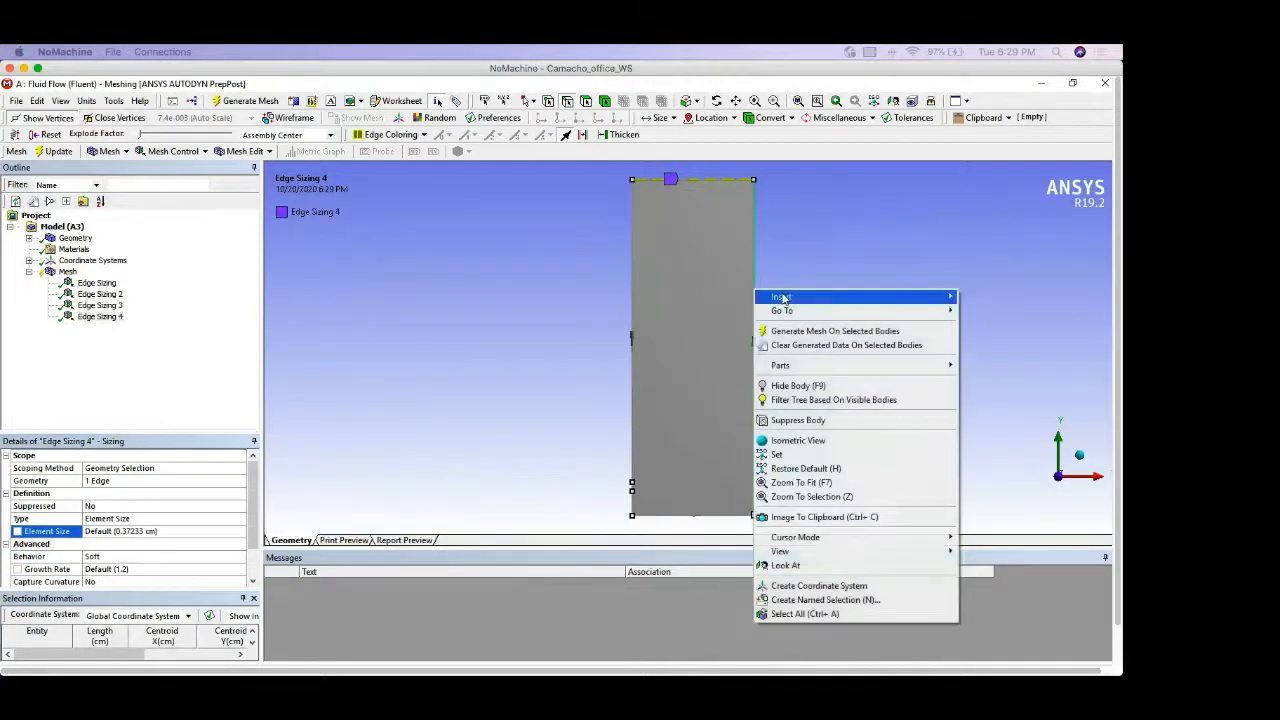
pyautogui.moveTo(785, 297)
pyautogui.click(1013, 302)
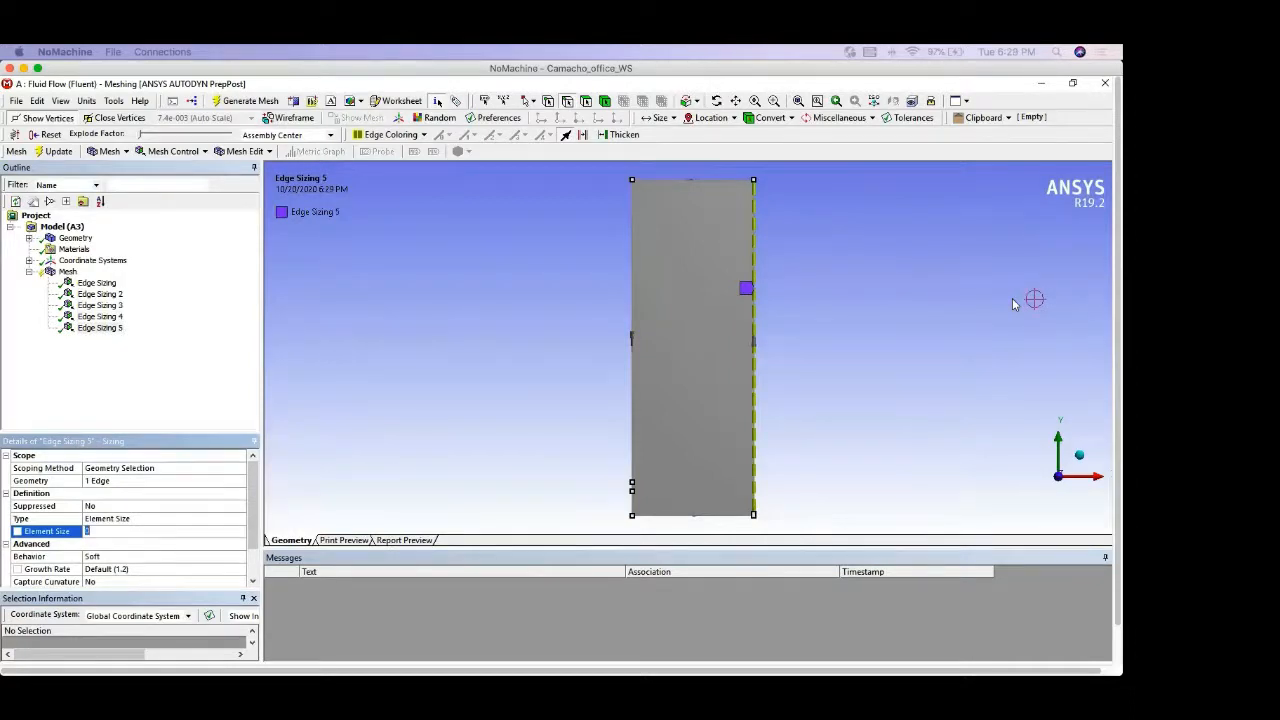
# Step: Insert an edge sizing on the rectangle's bottom edge
pyautogui.click(740, 517)
pyautogui.rightClick(736, 520)
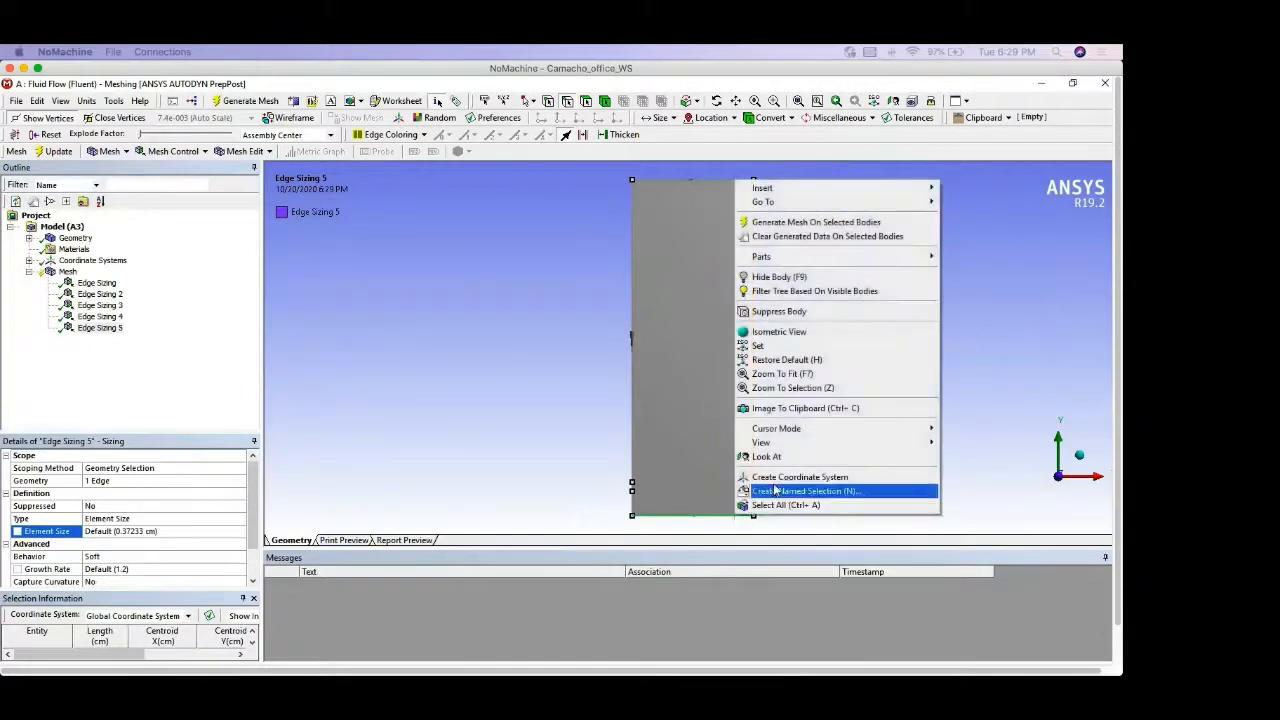
pyautogui.moveTo(843, 189)
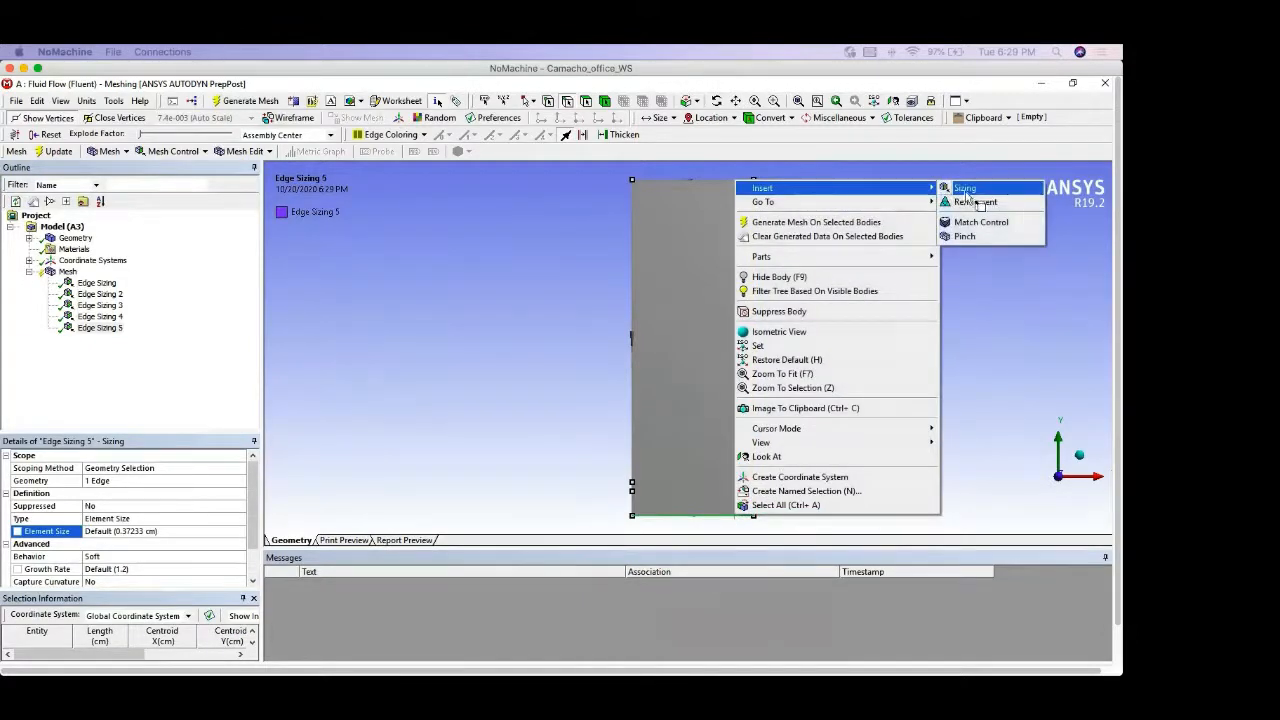
pyautogui.click(966, 191)
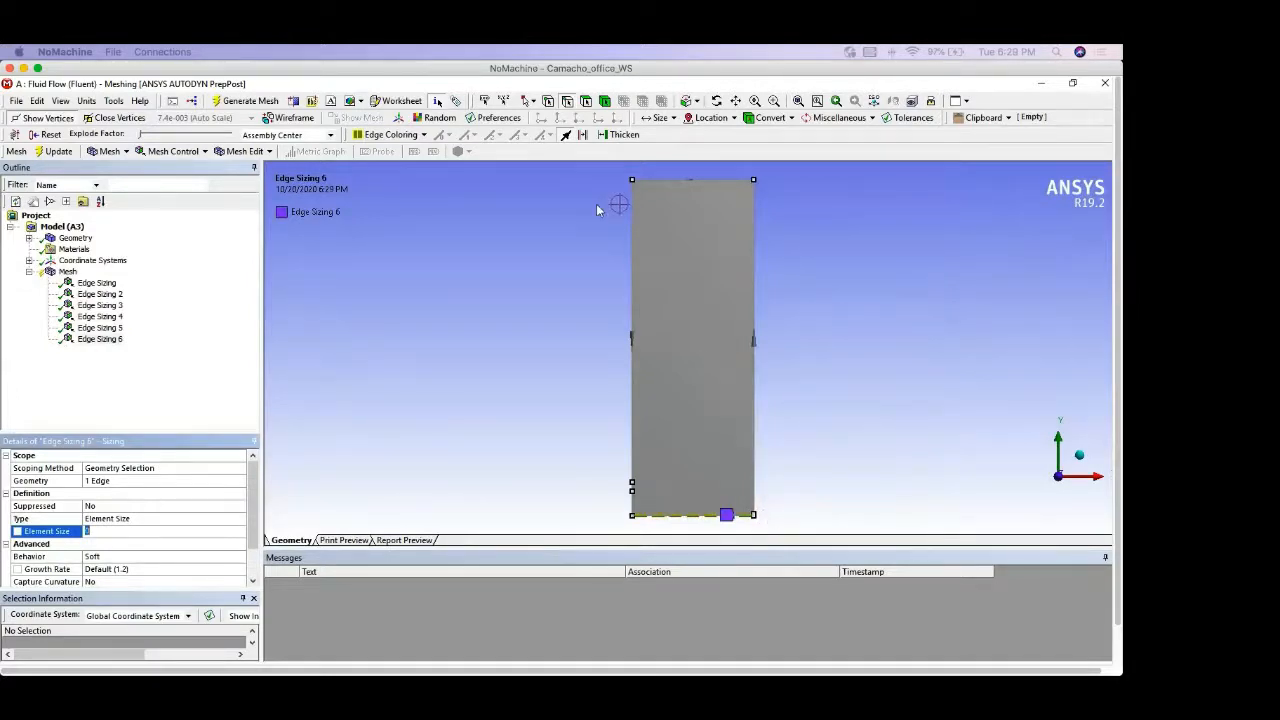
# Step: Insert an edge sizing on the tiny lowest segment of the right edge, at the rectangle's lower right corner
pyautogui.click(774, 101)
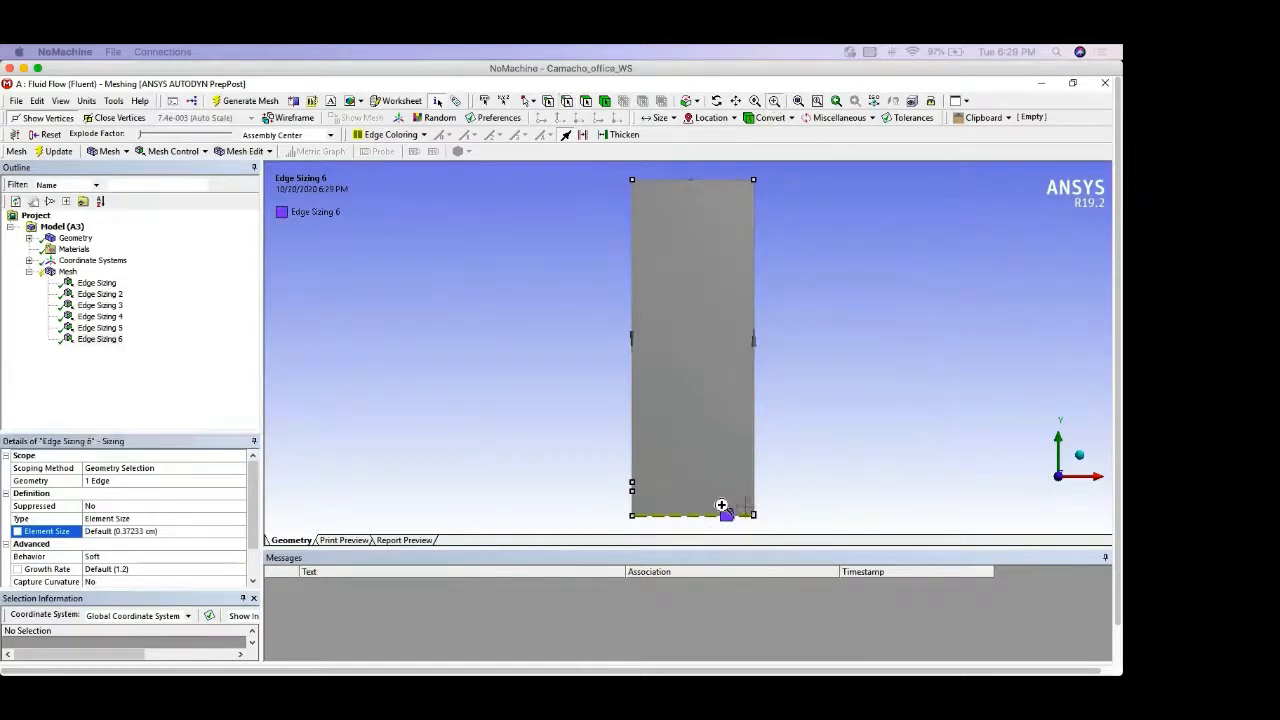
pyautogui.moveTo(726, 498); pyautogui.dragTo(804, 546)
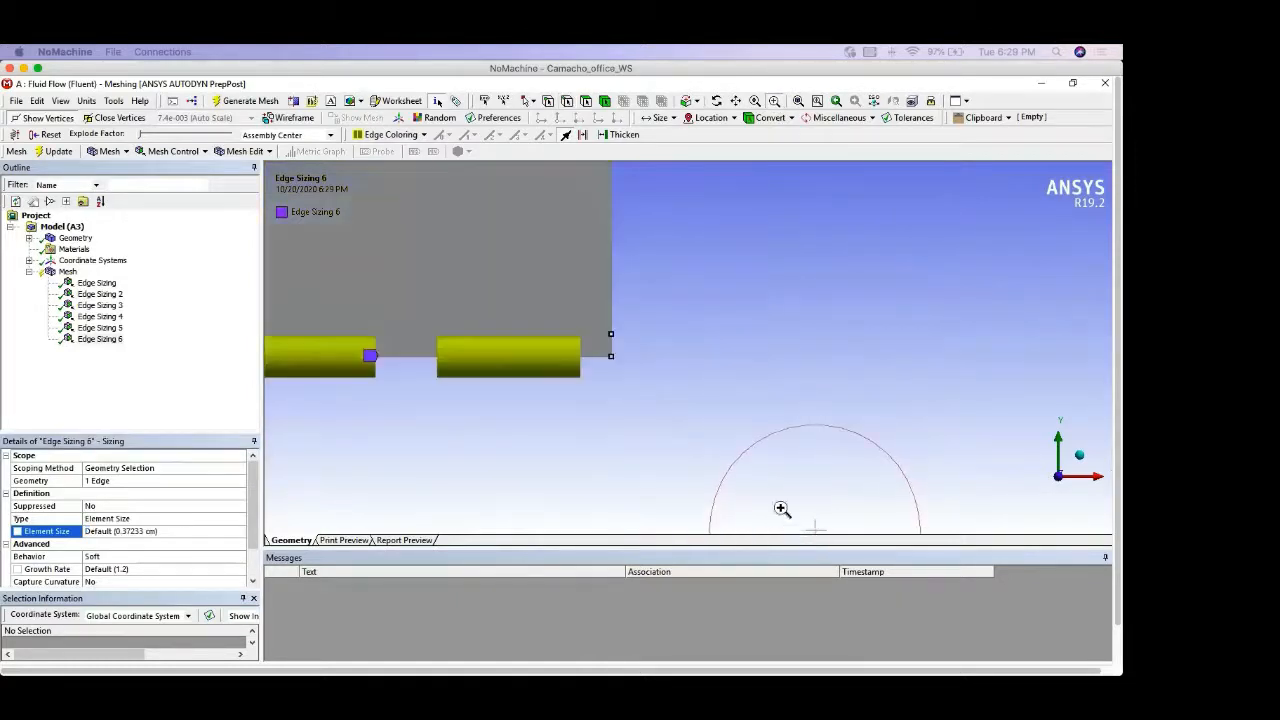
pyautogui.click(568, 101)
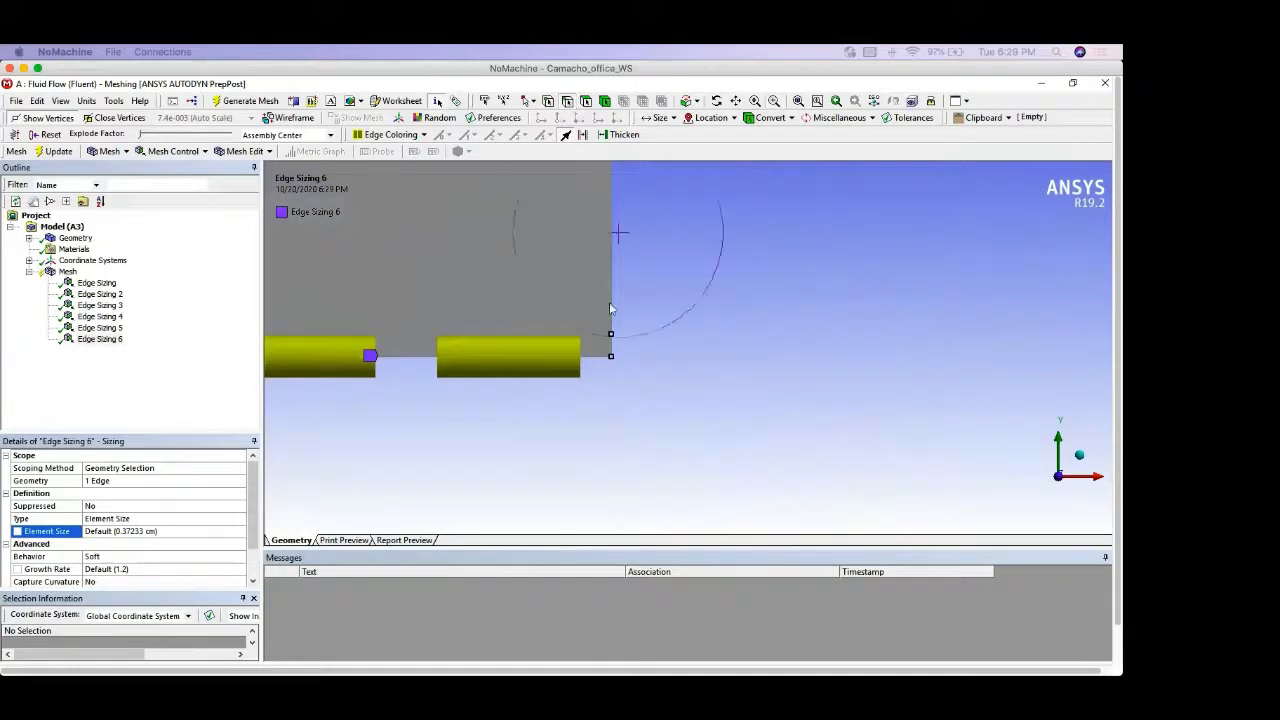
pyautogui.click(611, 345)
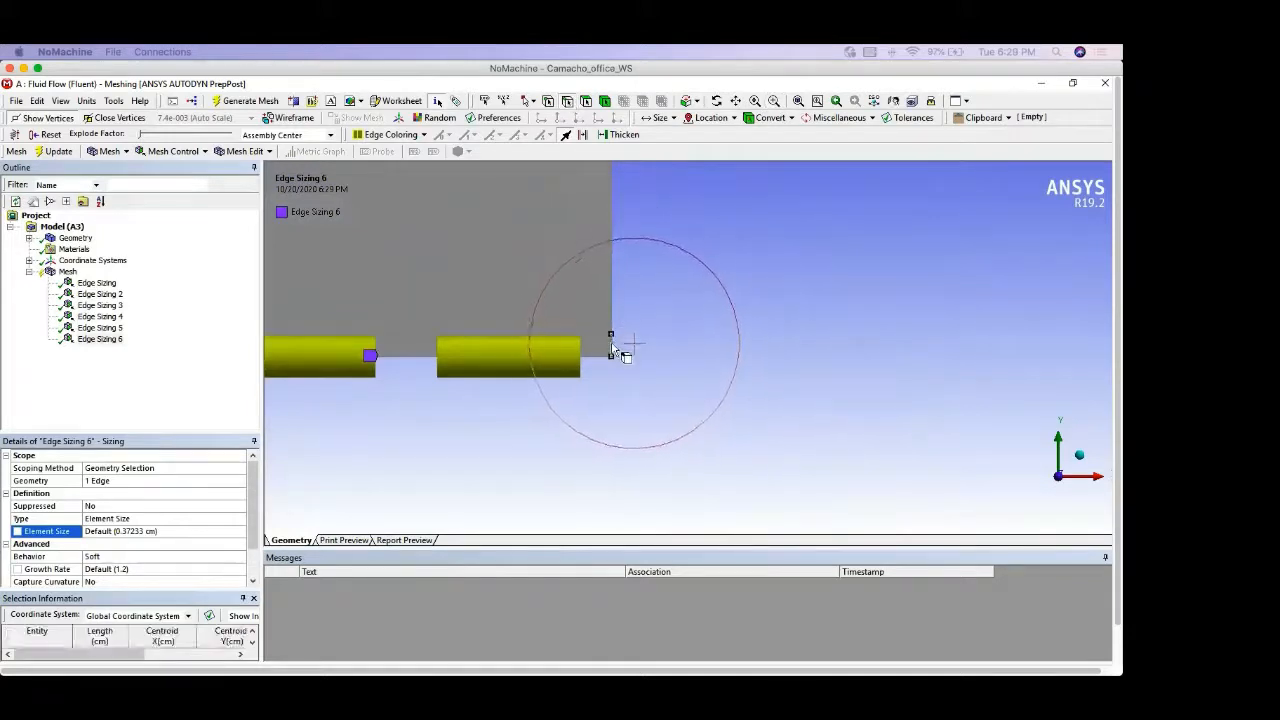
pyautogui.rightClick(612, 347)
pyautogui.moveTo(647, 355)
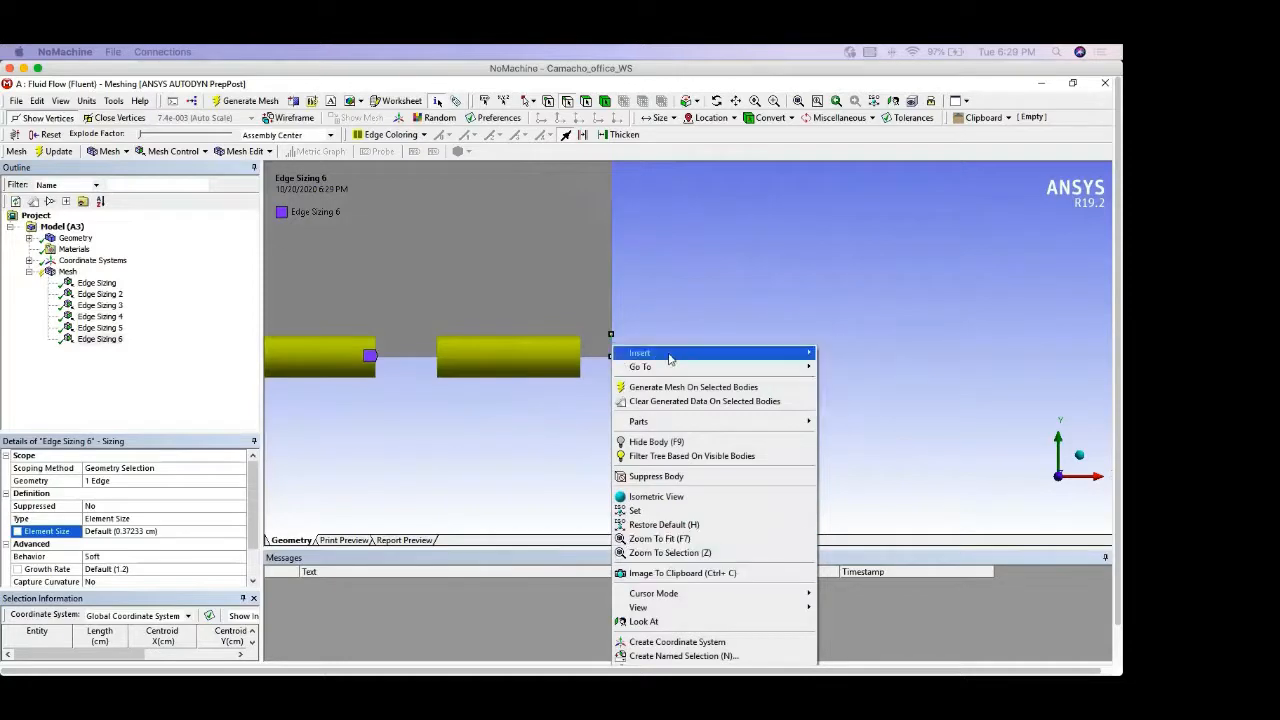
pyautogui.moveTo(781, 355)
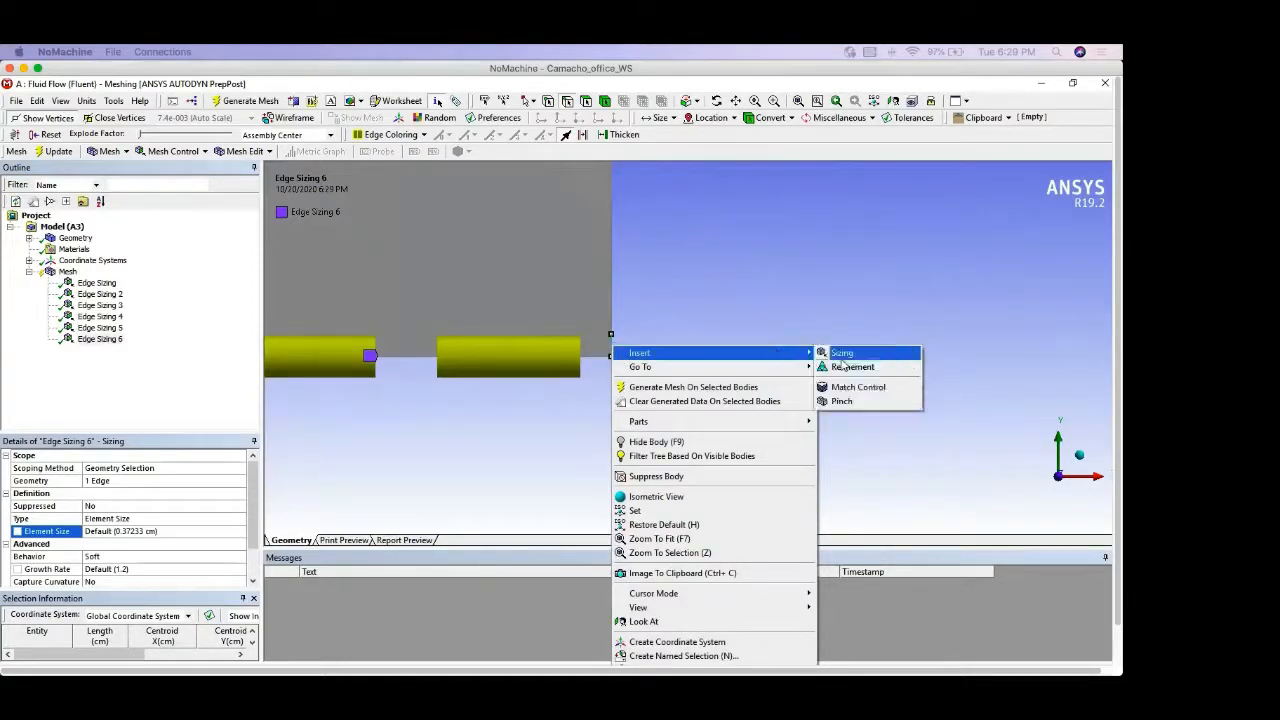
pyautogui.click(840, 354)
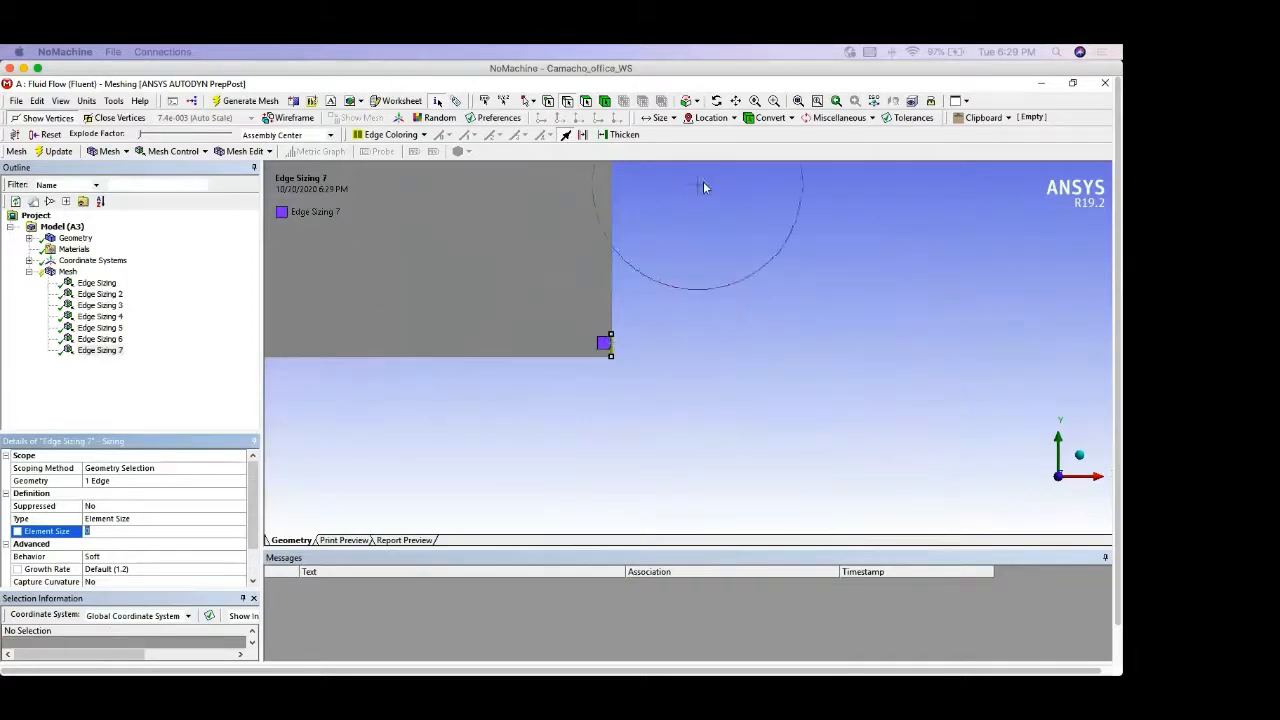
pyautogui.click(798, 101)
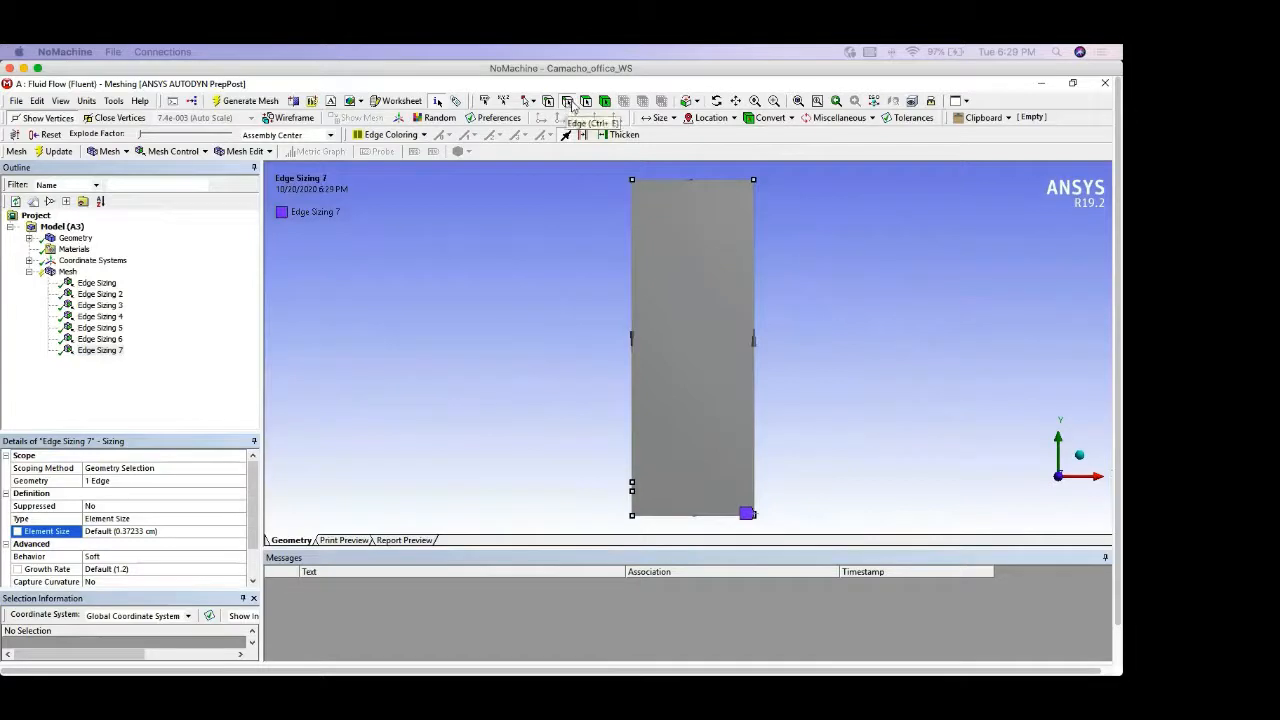
# Step: Insert a Face Meshing control on the whole rectangular face
pyautogui.click(587, 102)
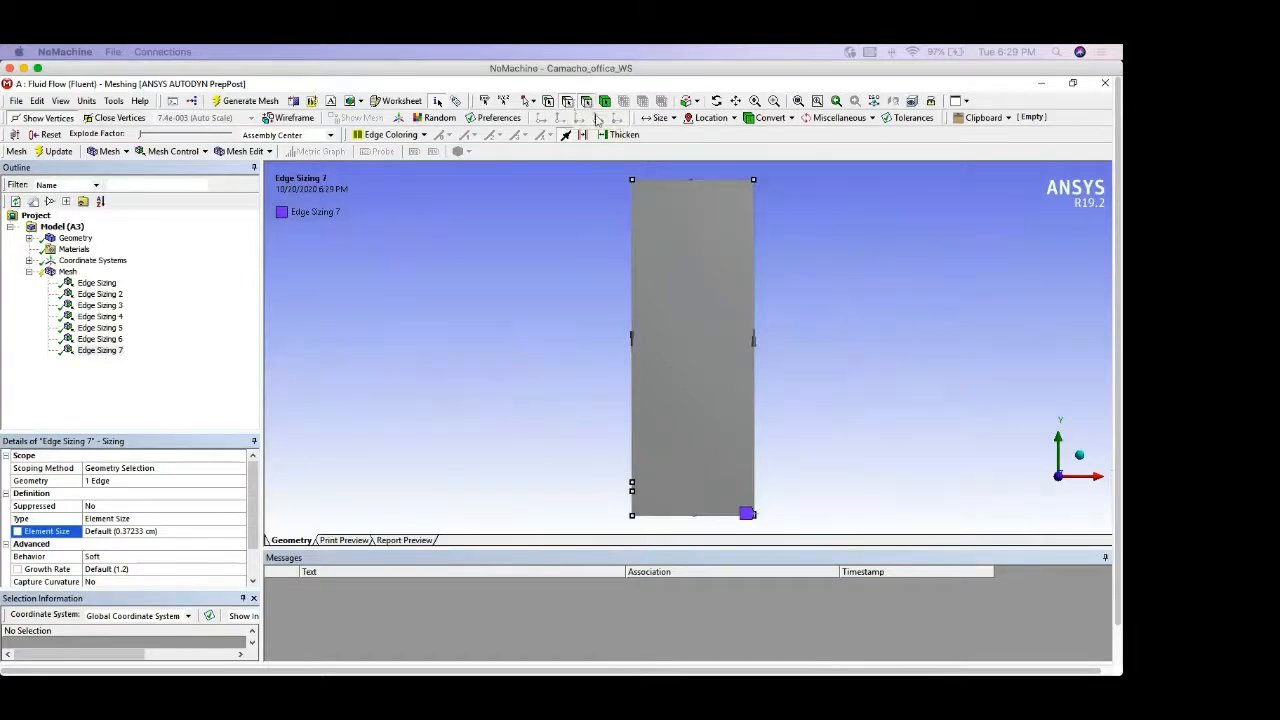
pyautogui.click(672, 240)
pyautogui.rightClick(672, 240)
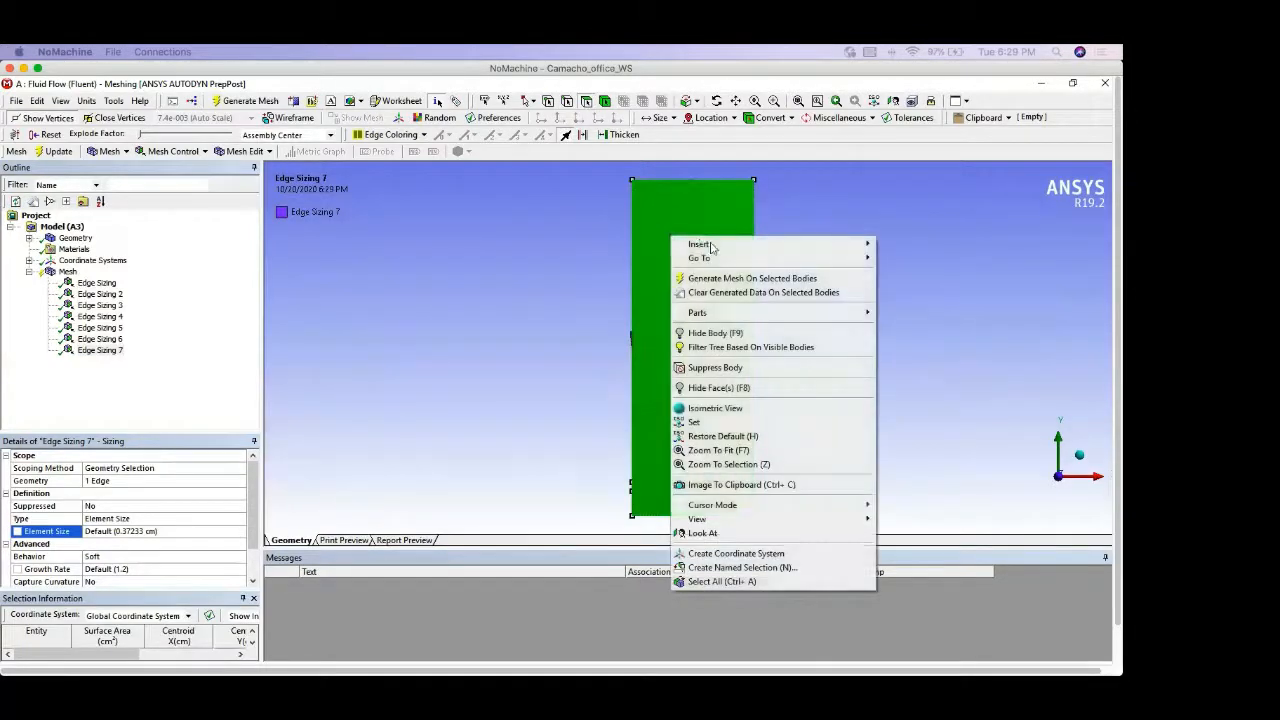
pyautogui.moveTo(713, 247)
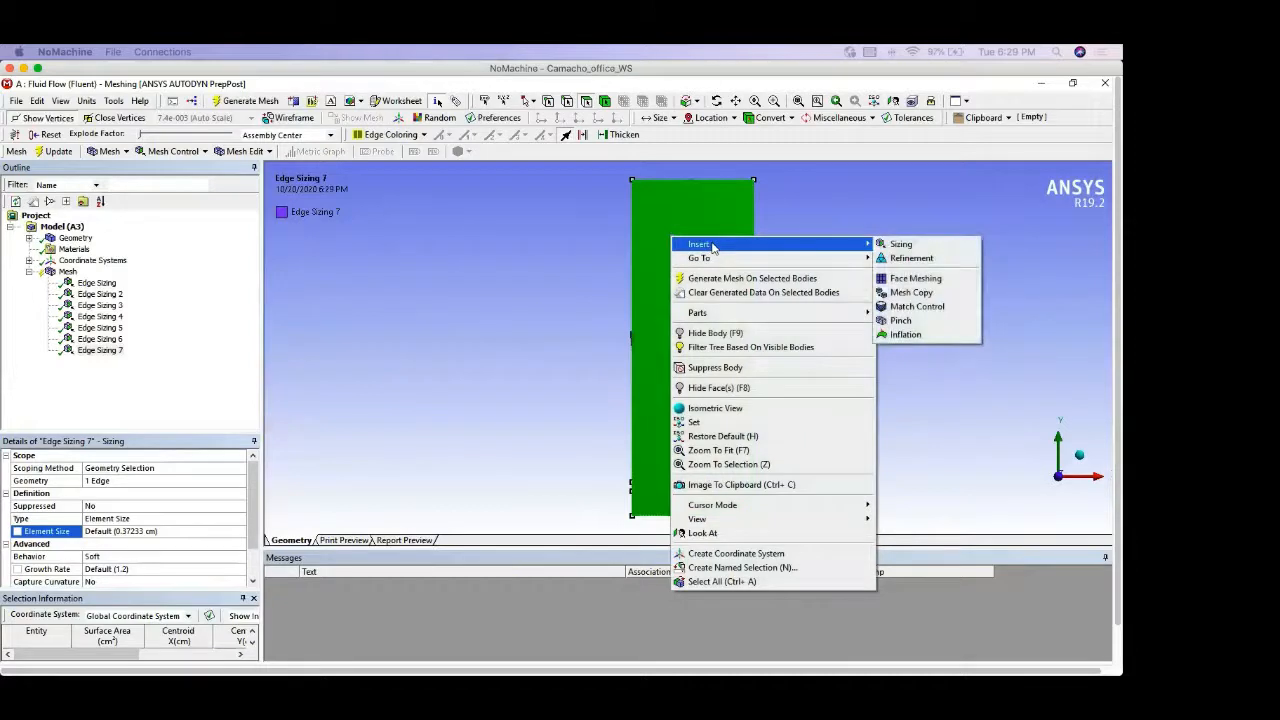
pyautogui.click(952, 279)
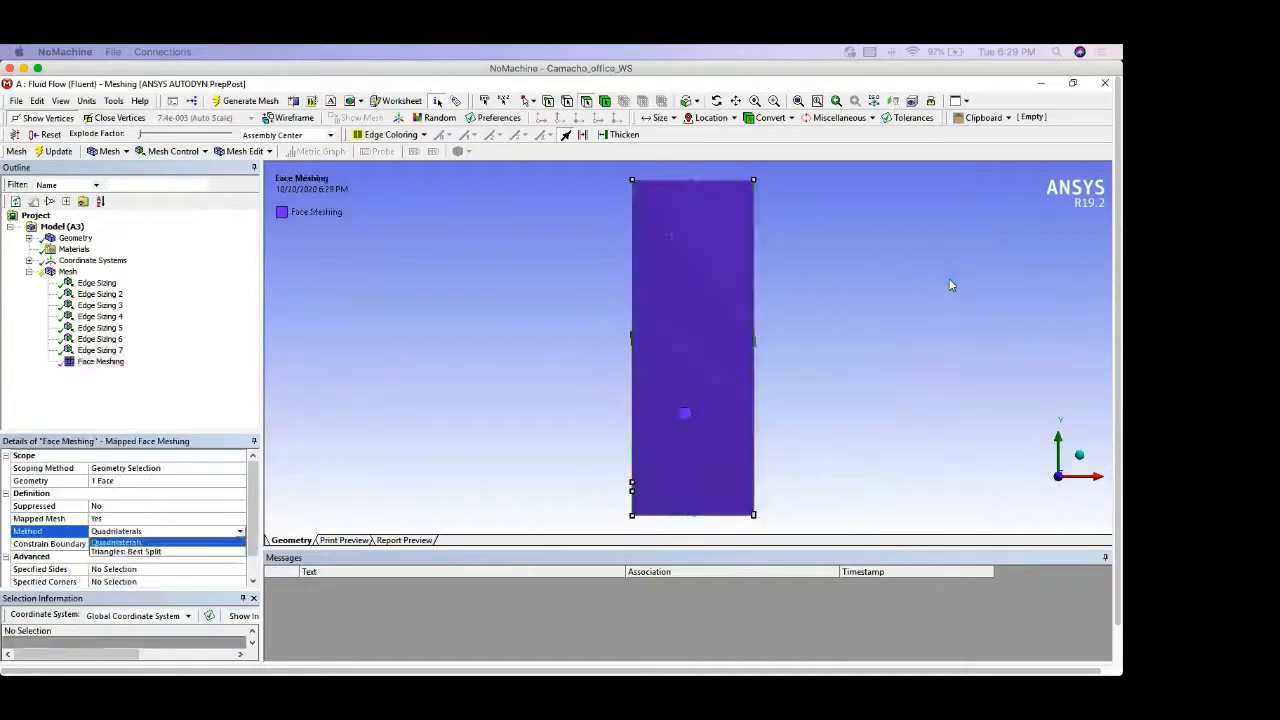
# Step: Generate the mesh for the rectangle and collapse the Mesh branch in the outline
pyautogui.click(68, 272)
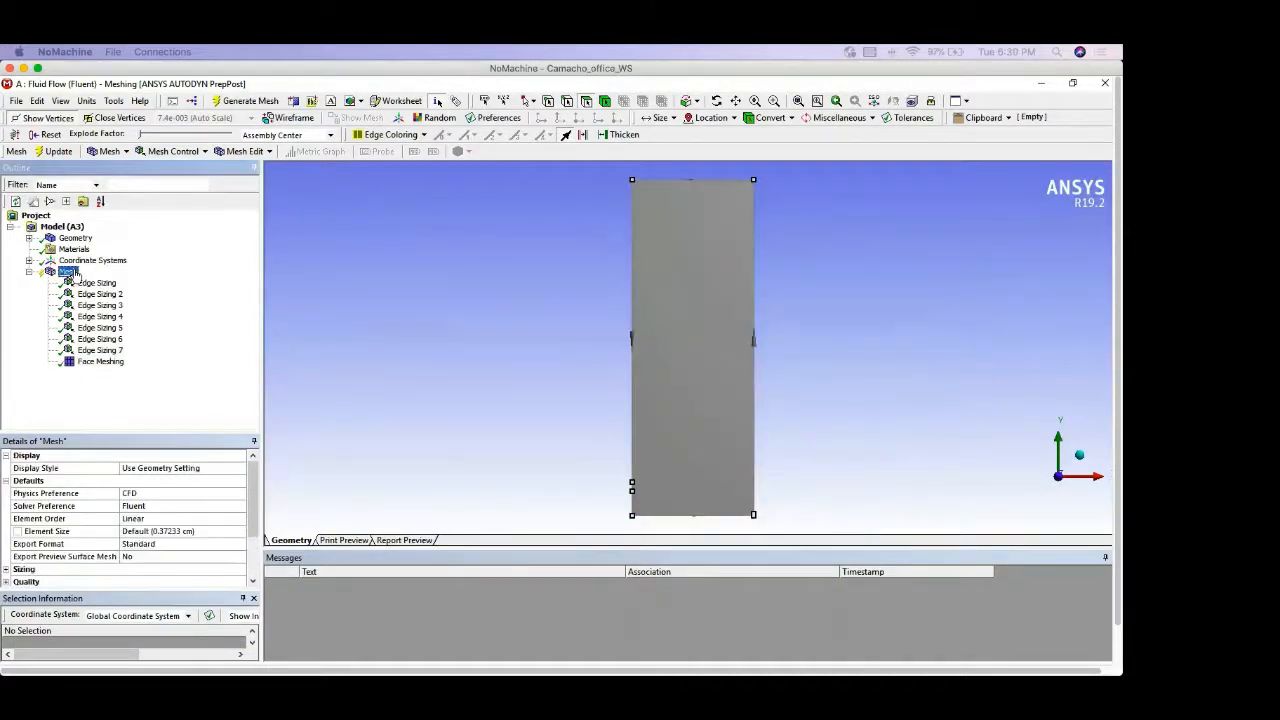
pyautogui.rightClick(73, 274)
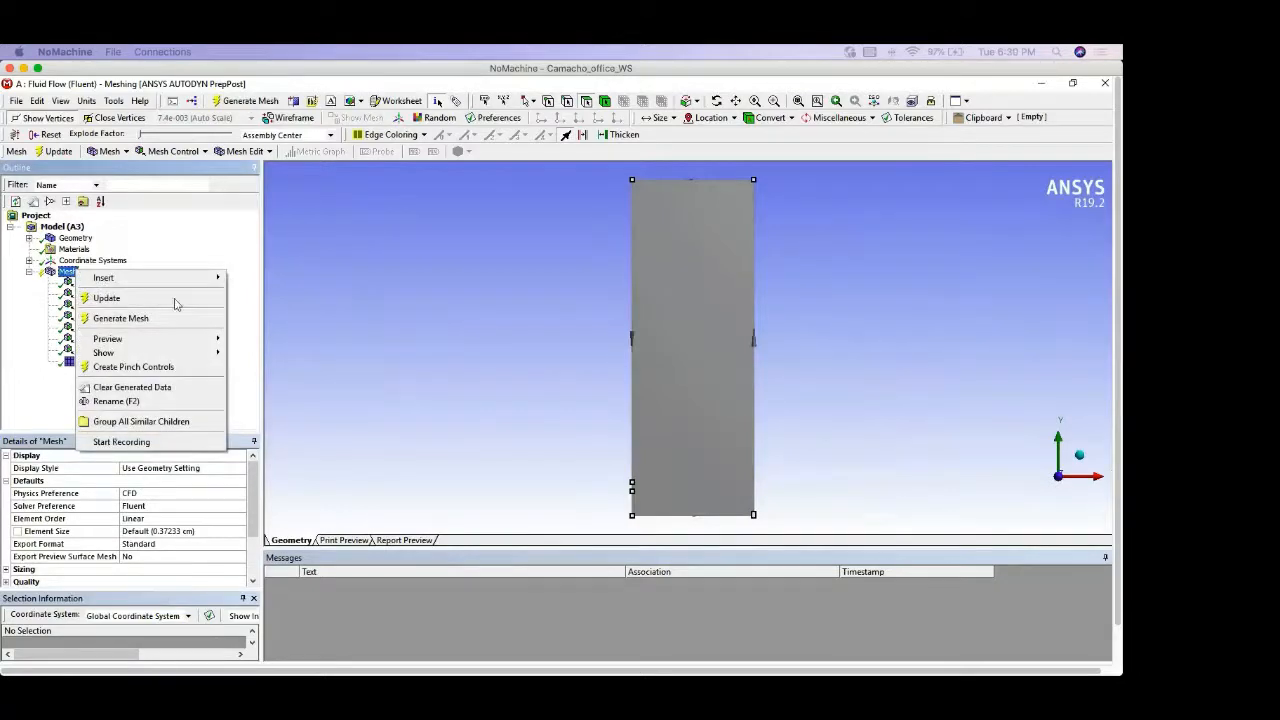
pyautogui.click(132, 319)
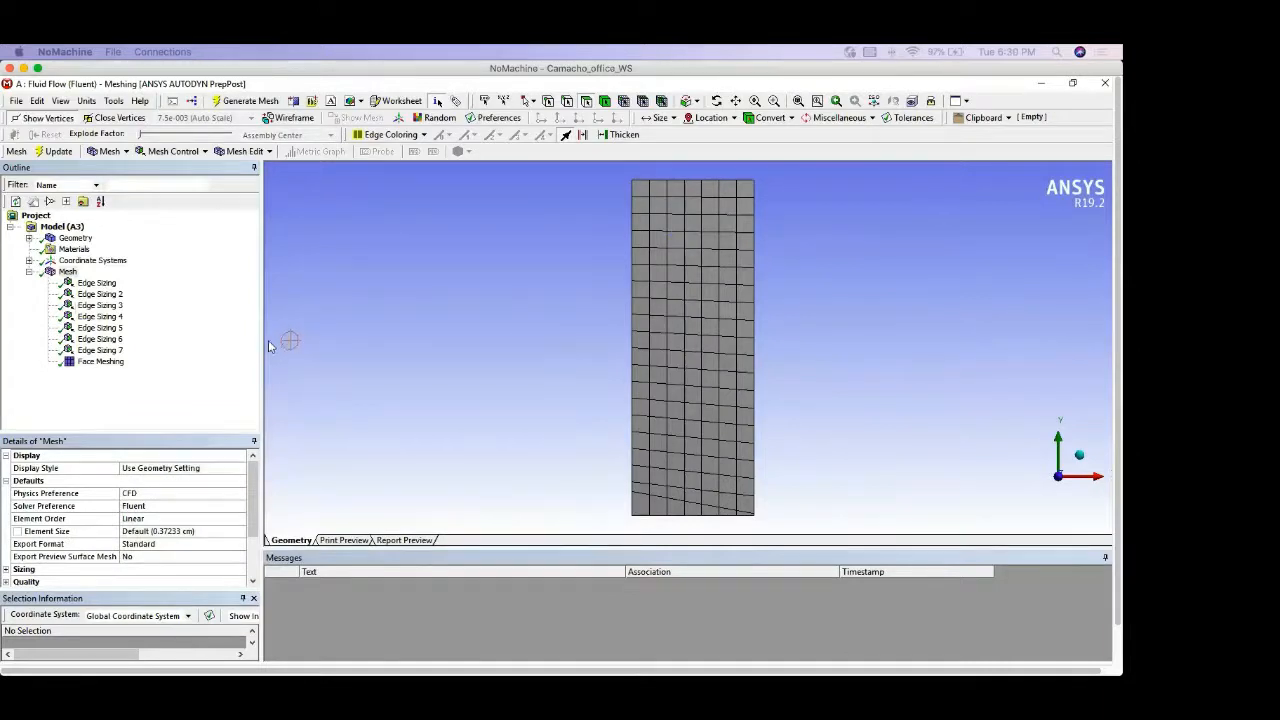
pyautogui.click(29, 272)
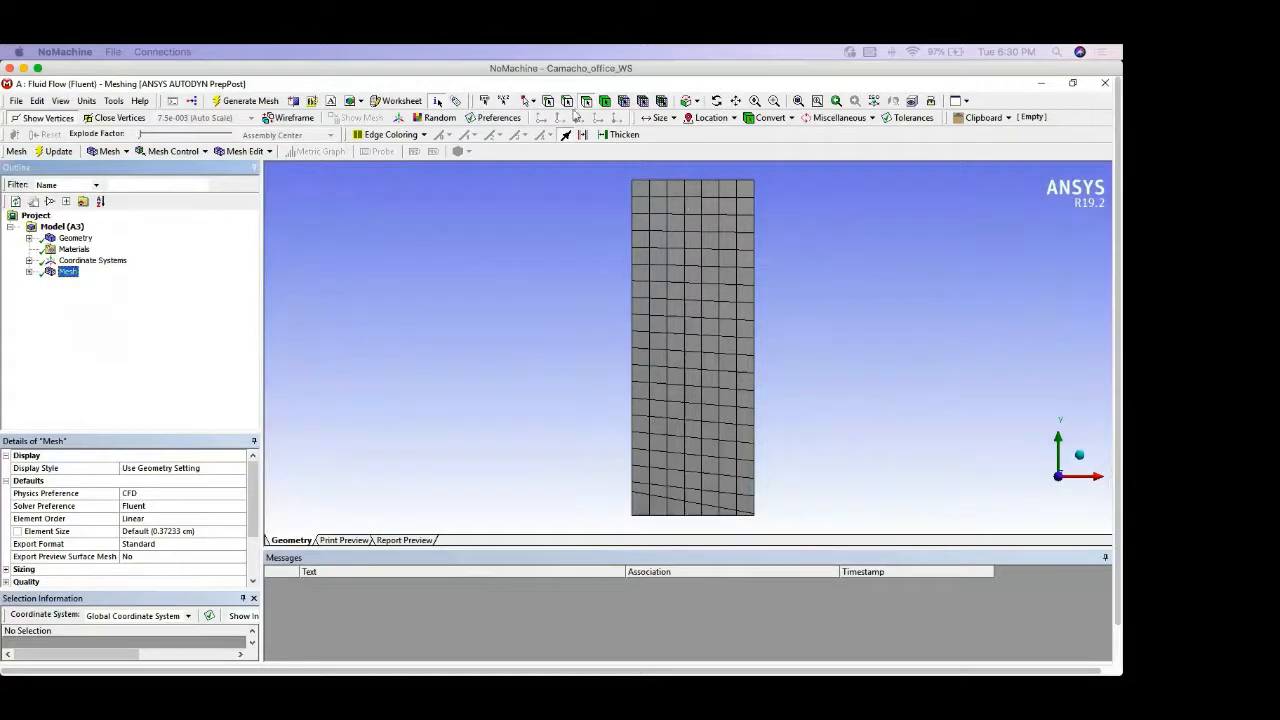
# Step: Create a named selection called nozzle_inlet from the lowest segment of the rectangle's left edge
pyautogui.click(567, 101)
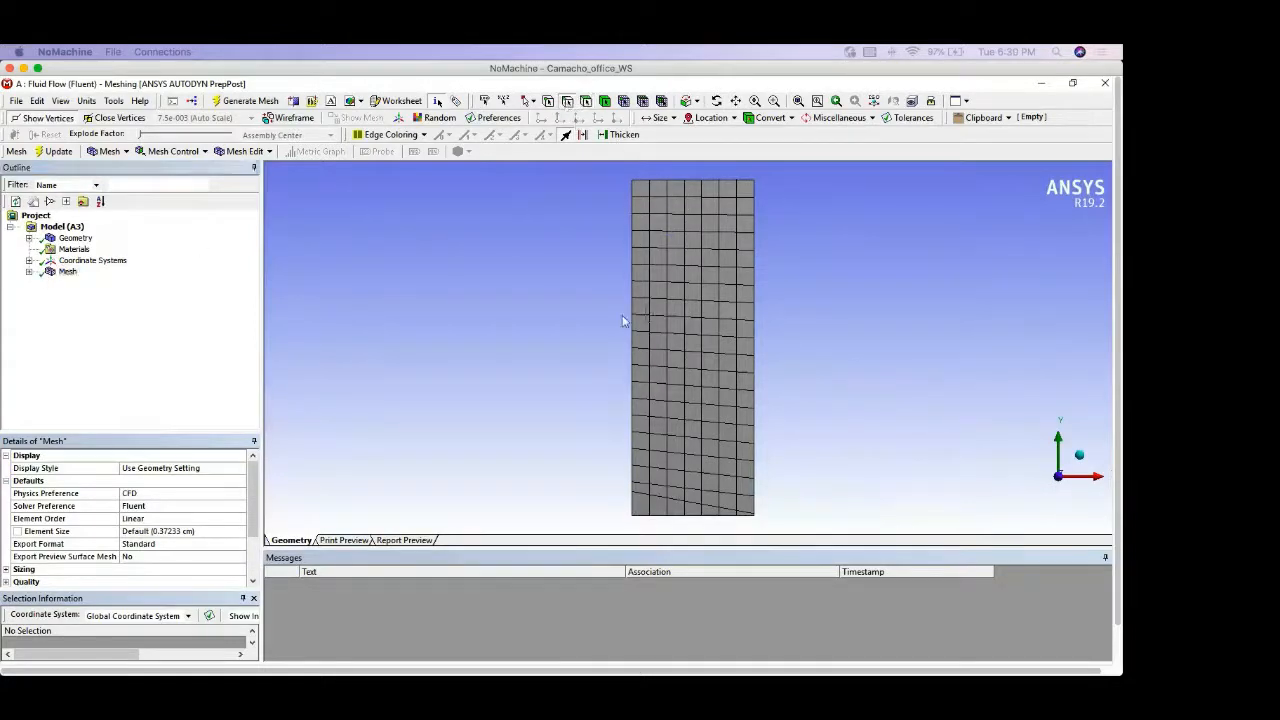
pyautogui.click(634, 508)
pyautogui.rightClick(634, 506)
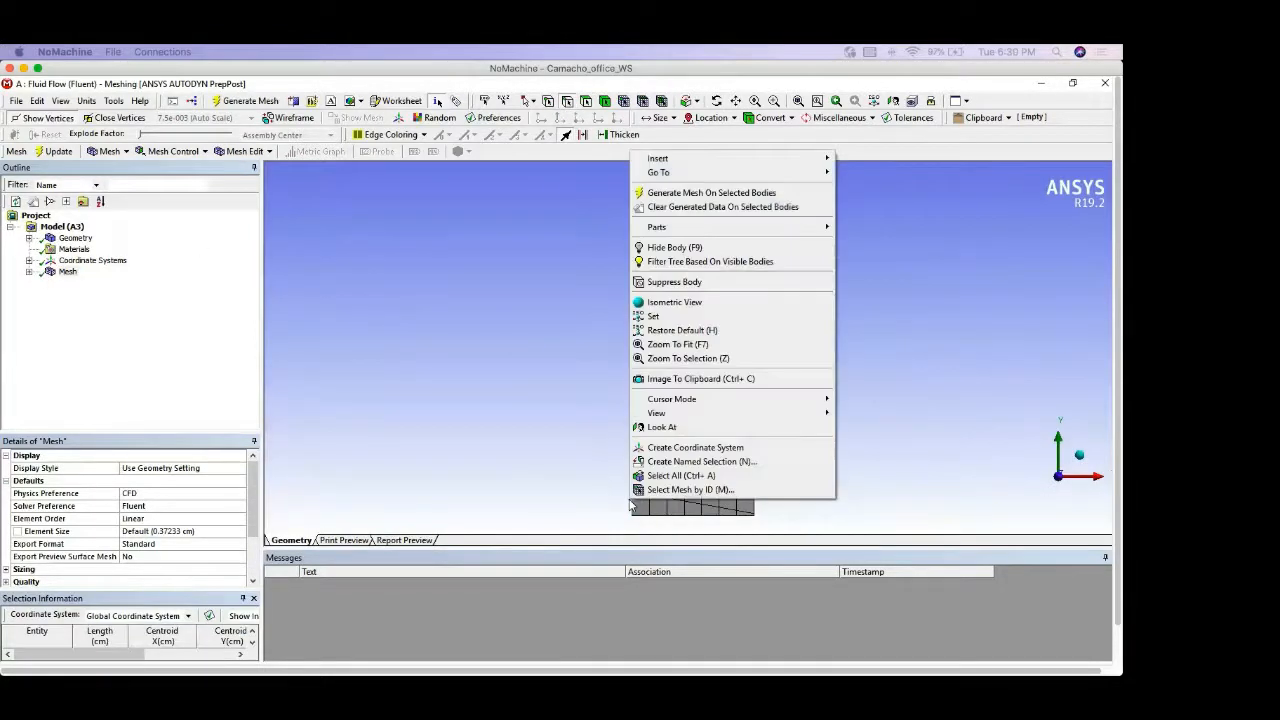
pyautogui.click(676, 462)
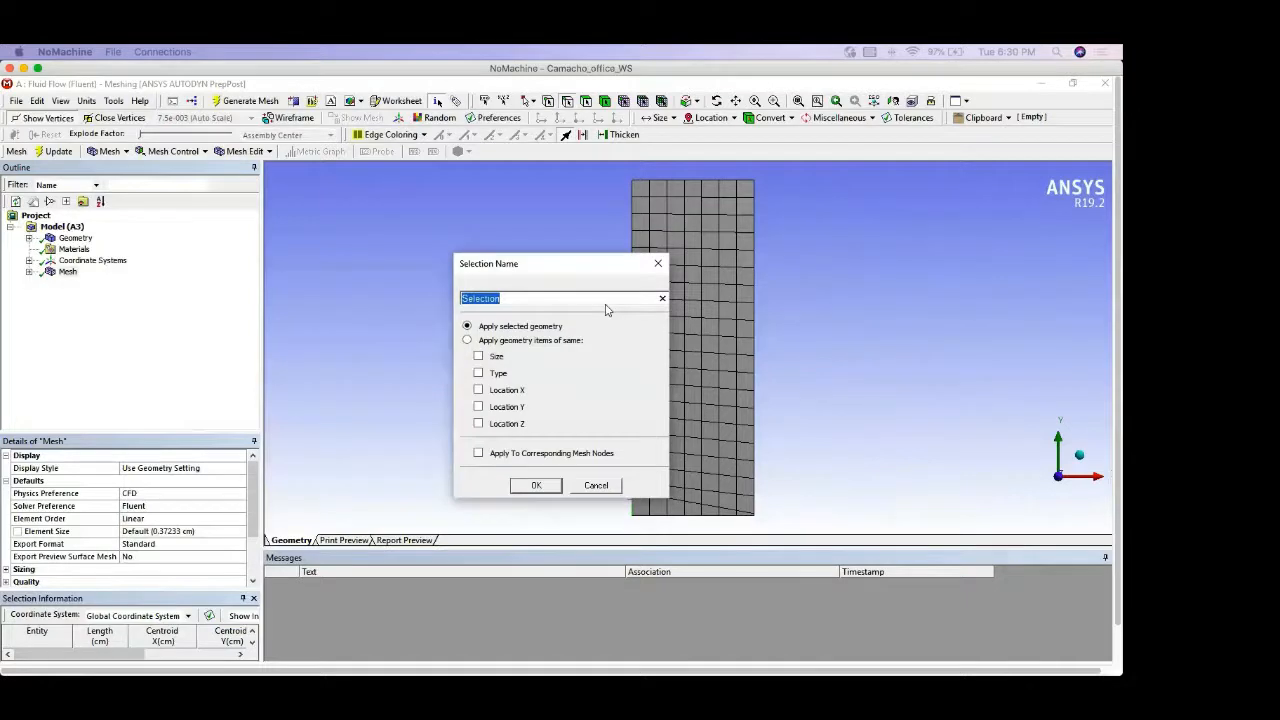
pyautogui.write('nozzle_inlet')
pyautogui.click(532, 486)
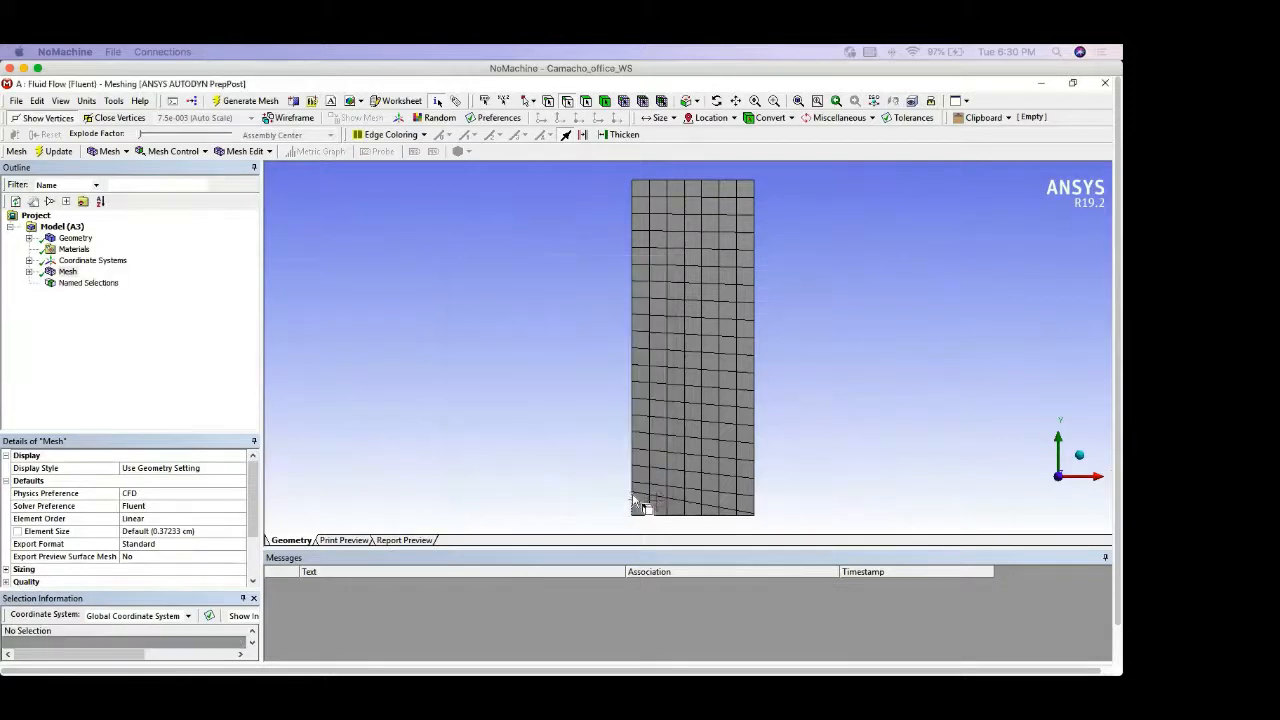
# Step: Create a named selection called nozzle_sheath from the short segment just above the nozzle inlet on the rectangle's left edge
pyautogui.click(634, 494)
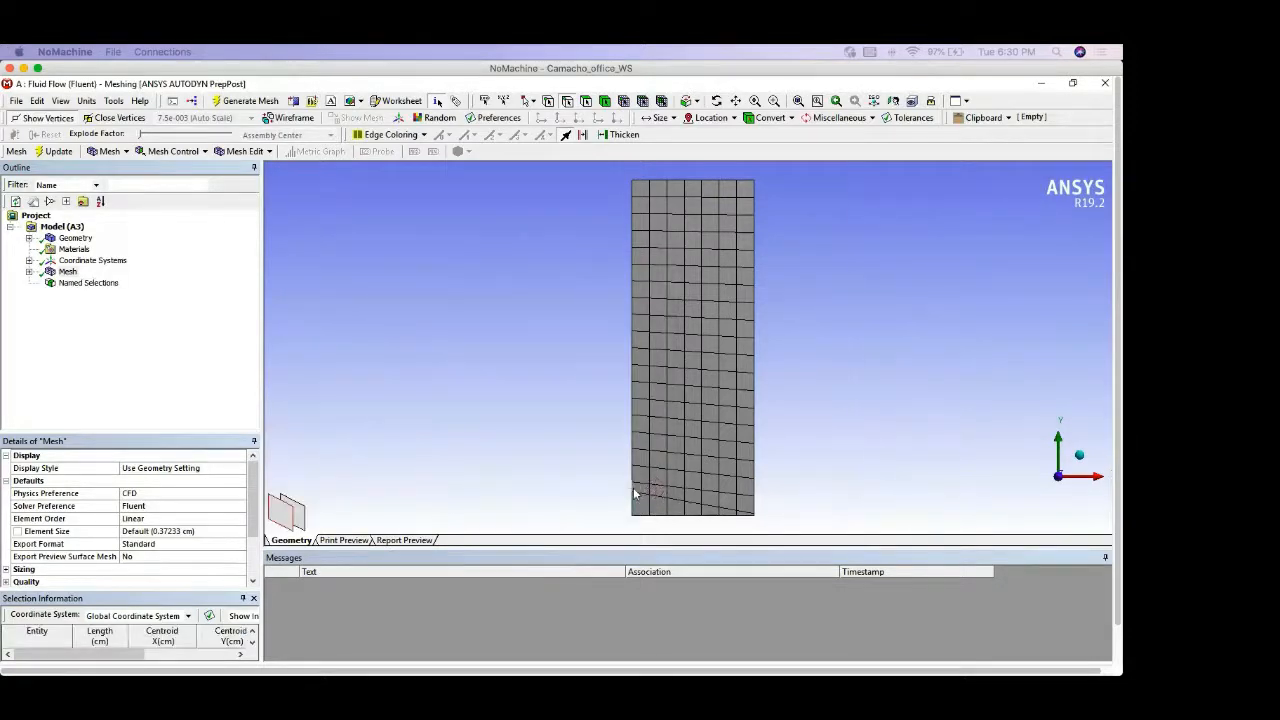
pyautogui.rightClick(634, 494)
pyautogui.click(678, 451)
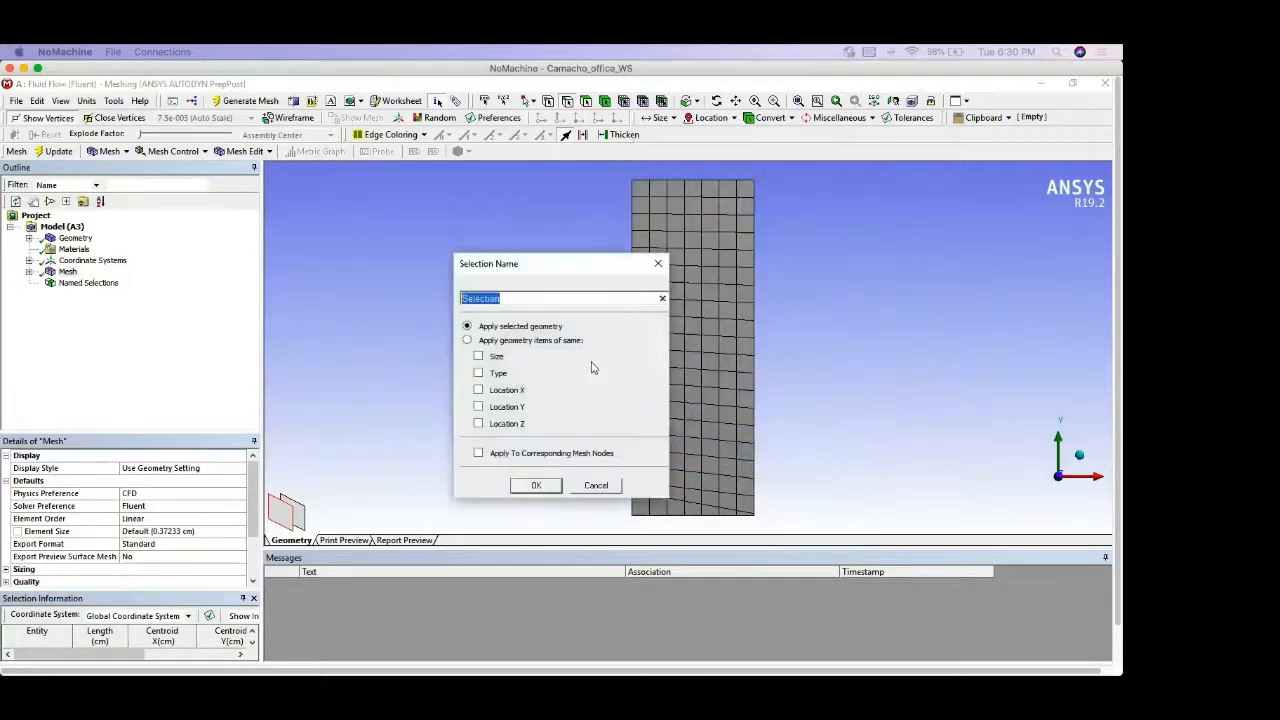
pyautogui.write('nozzle_sheath')
pyautogui.click(540, 488)
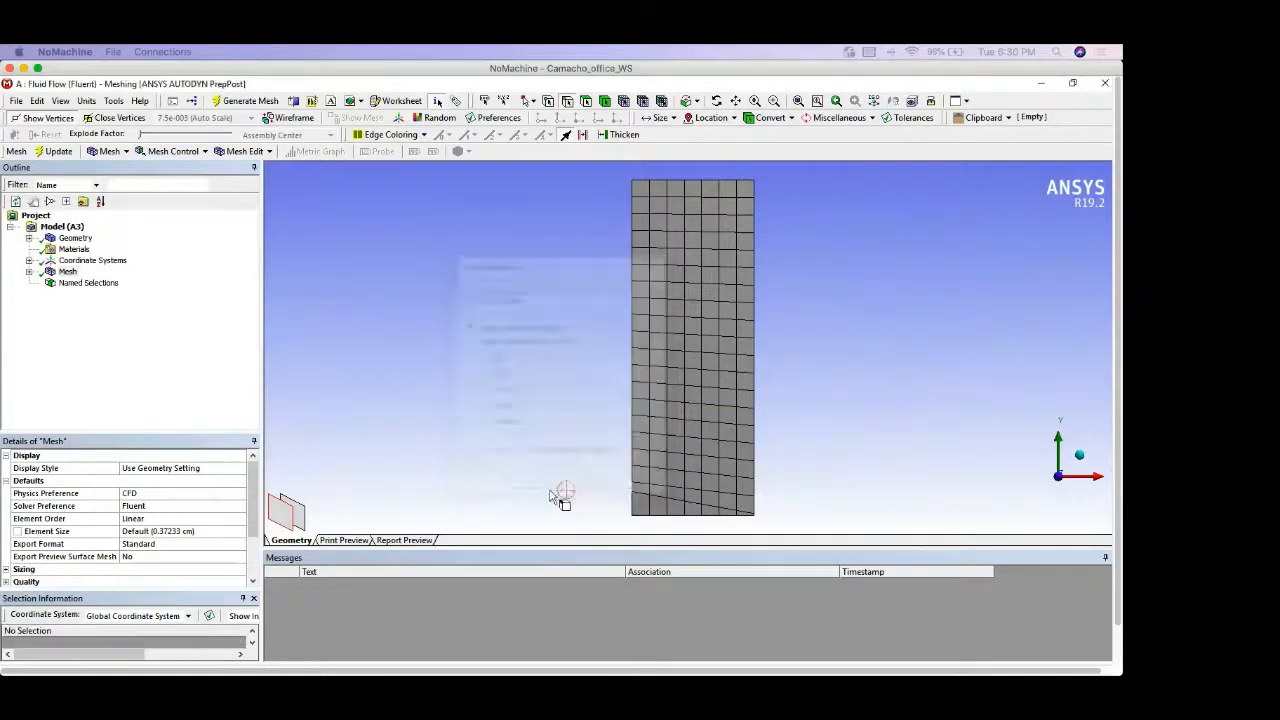
# Step: Create a named selection called nozzle_wall from the long upper segment of the rectangle's left edge
pyautogui.rightClick(630, 425)
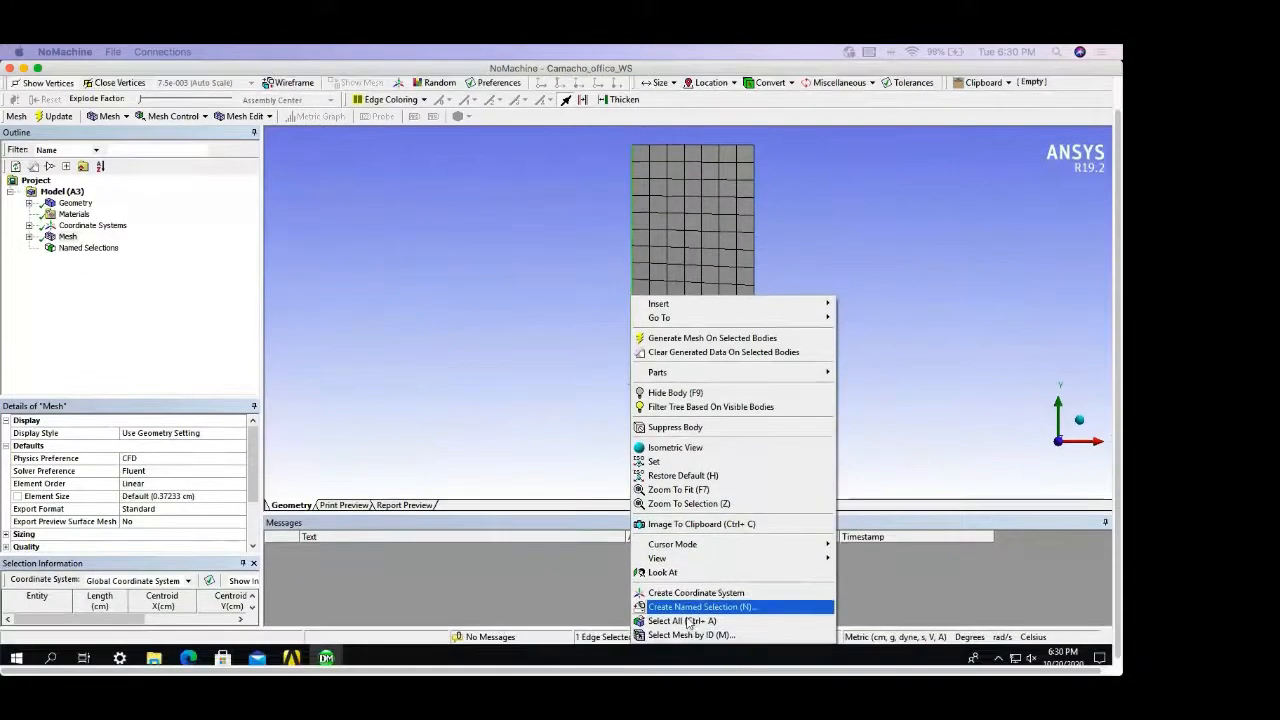
pyautogui.click(692, 607)
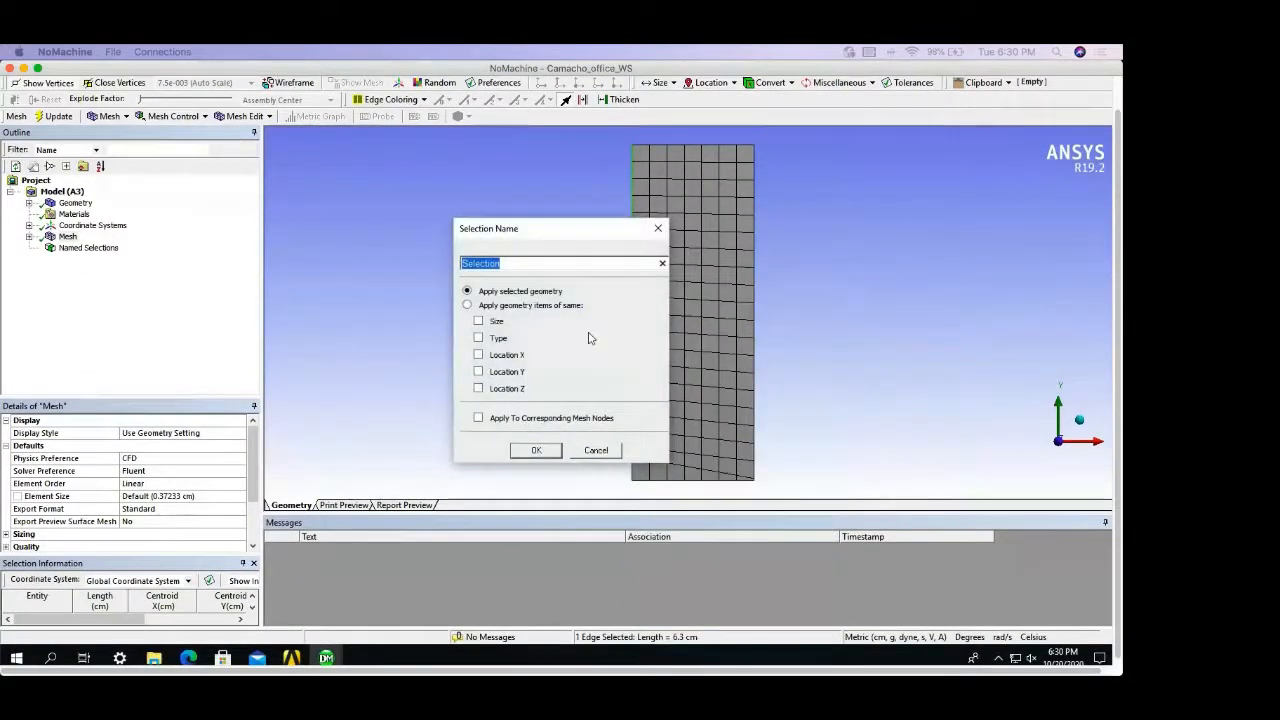
pyautogui.write('nozzle_wall')
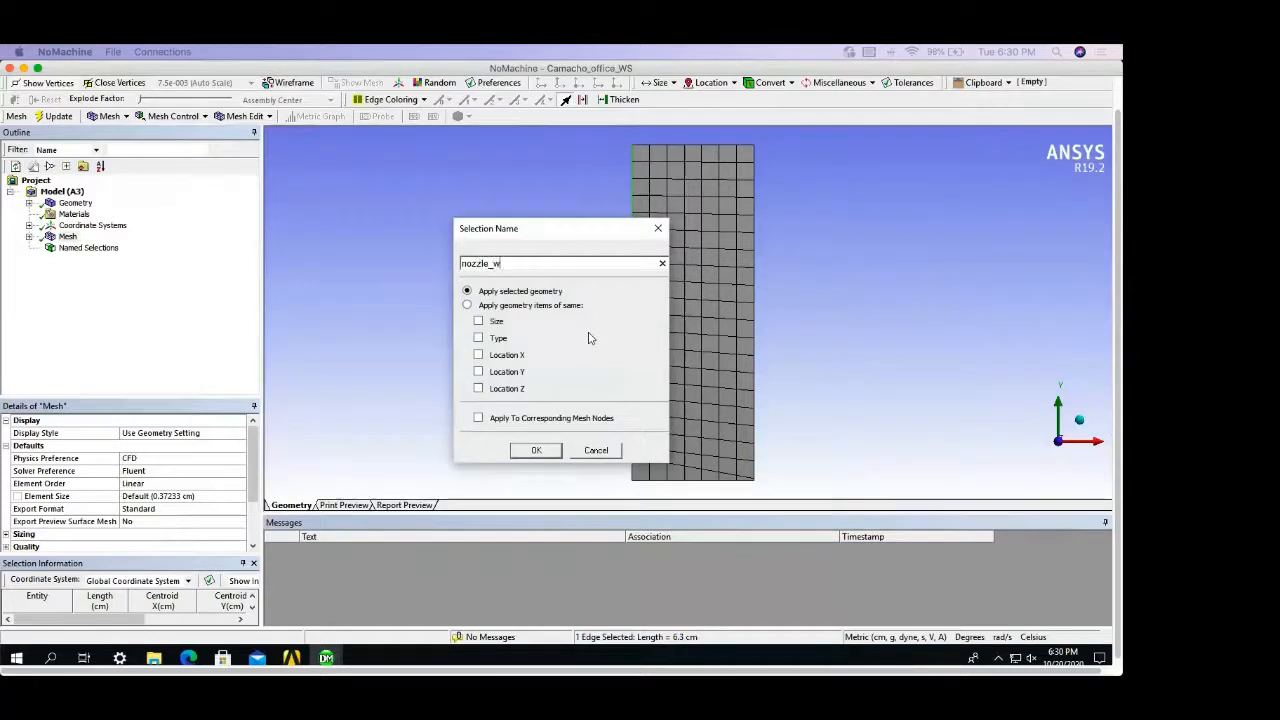
pyautogui.click(538, 450)
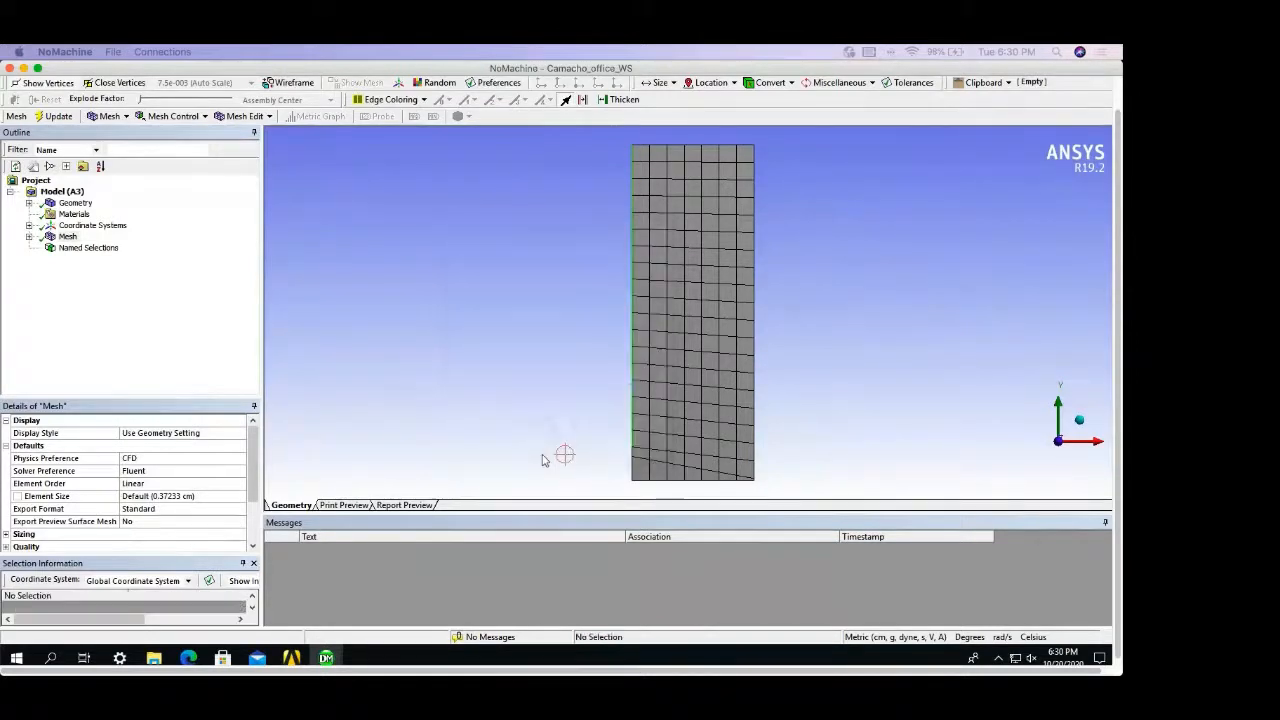
# Step: Create a named selection called side_outlet from the rectangle's top edge
pyautogui.click(708, 145)
pyautogui.rightClick(707, 146)
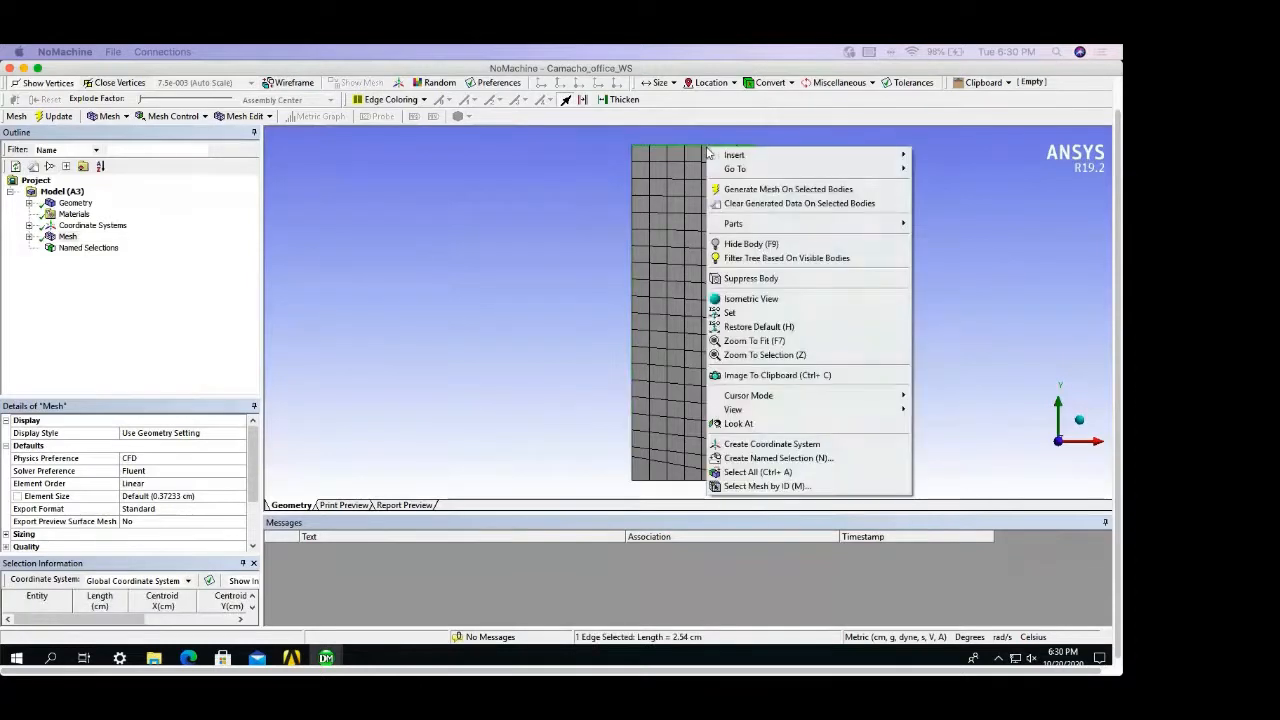
pyautogui.click(776, 458)
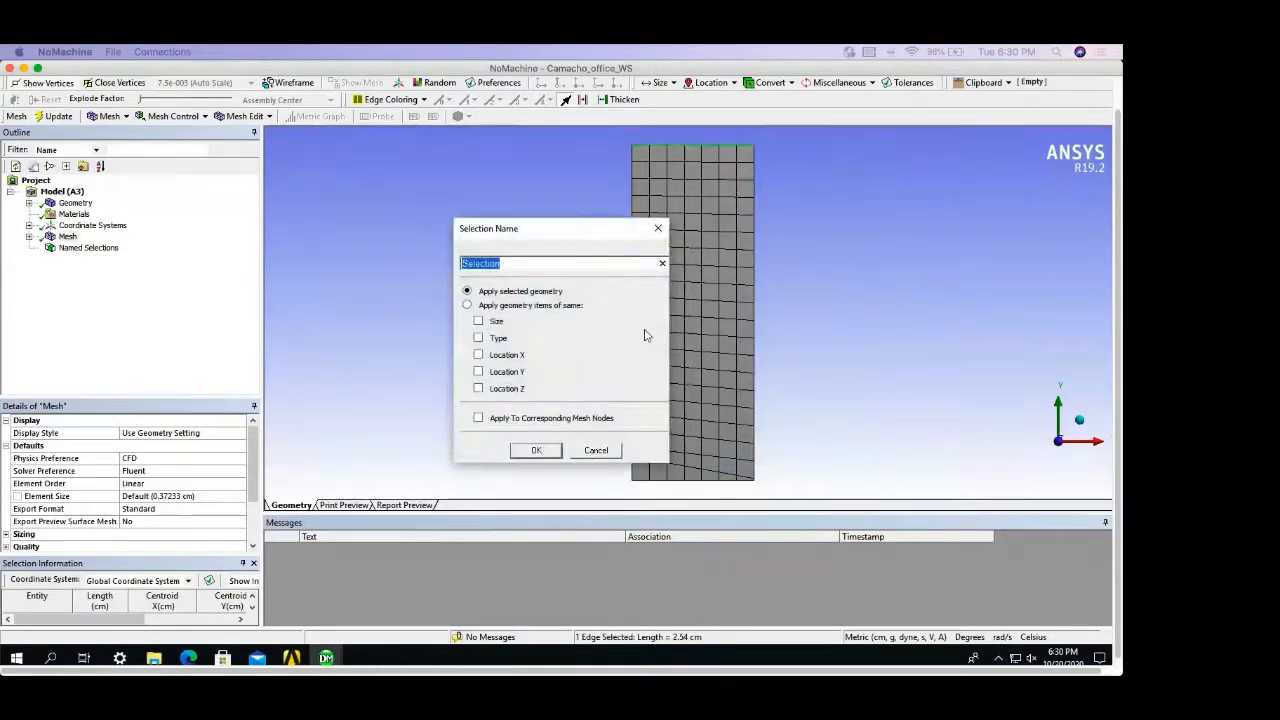
pyautogui.write('side_outlet')
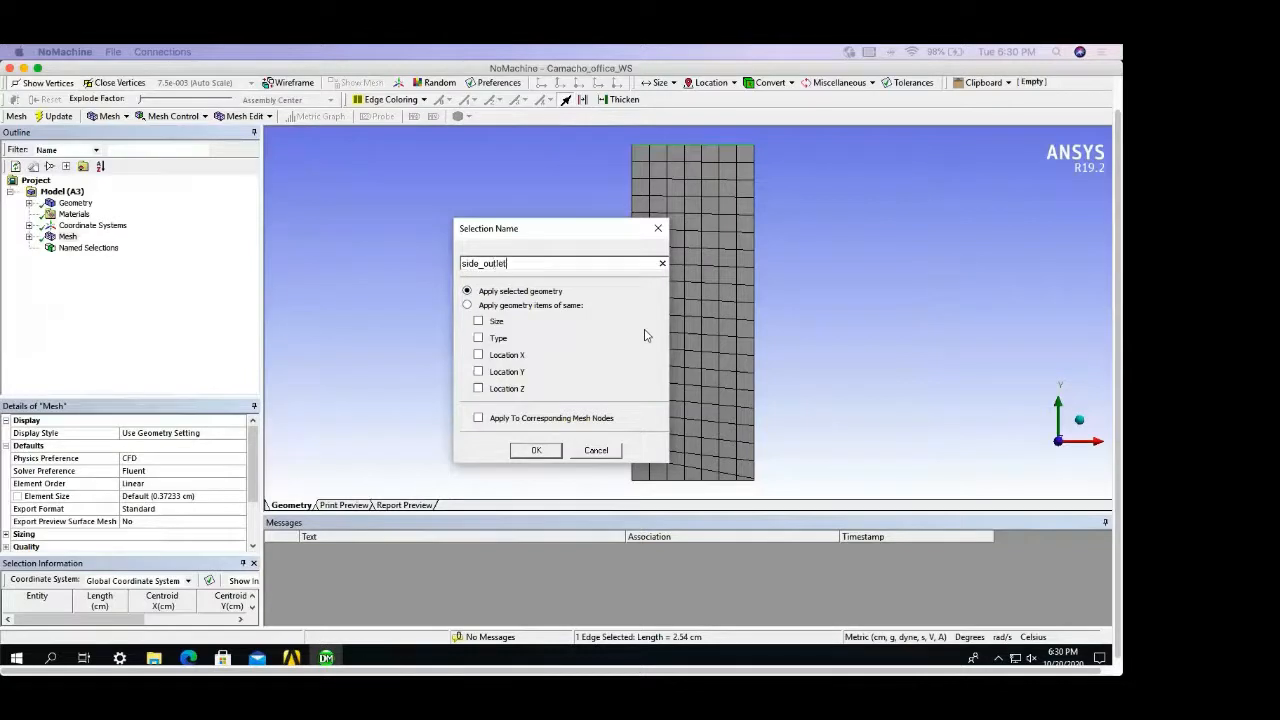
pyautogui.click(536, 451)
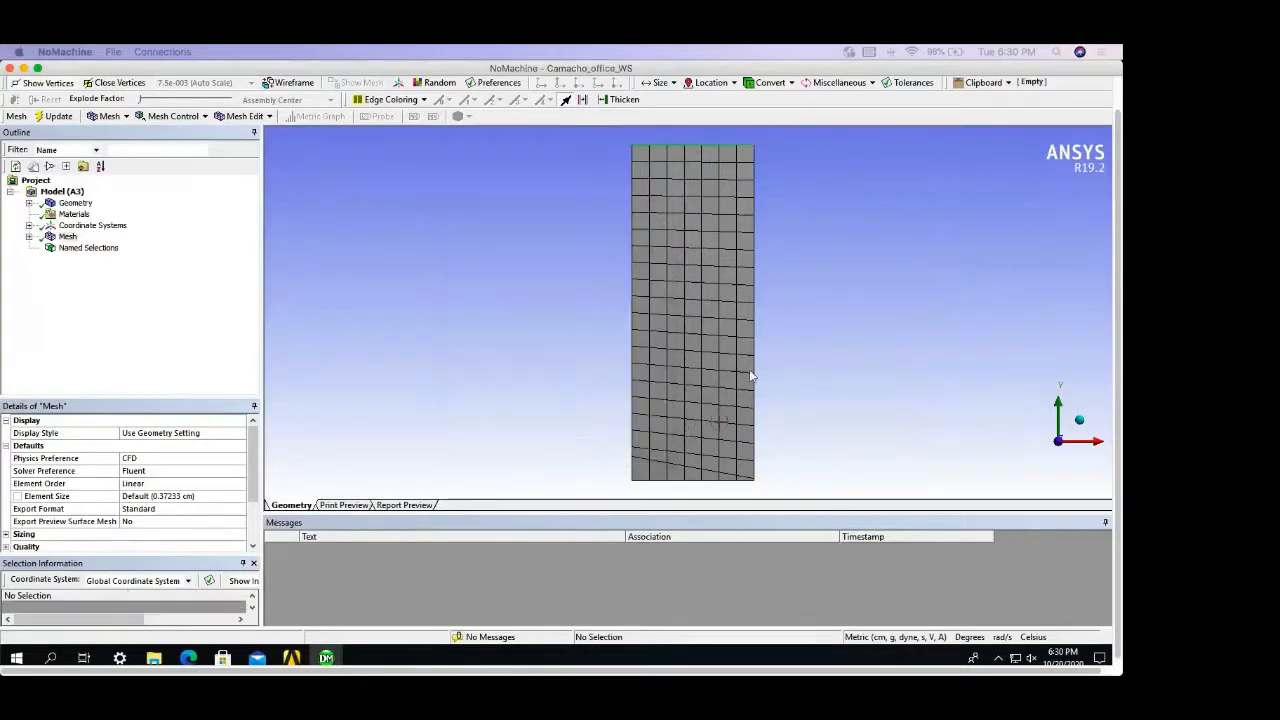
# Step: Create a named selection called stagnation_wall from the long segment of the rectangle's right edge
pyautogui.click(756, 358)
pyautogui.rightClick(757, 358)
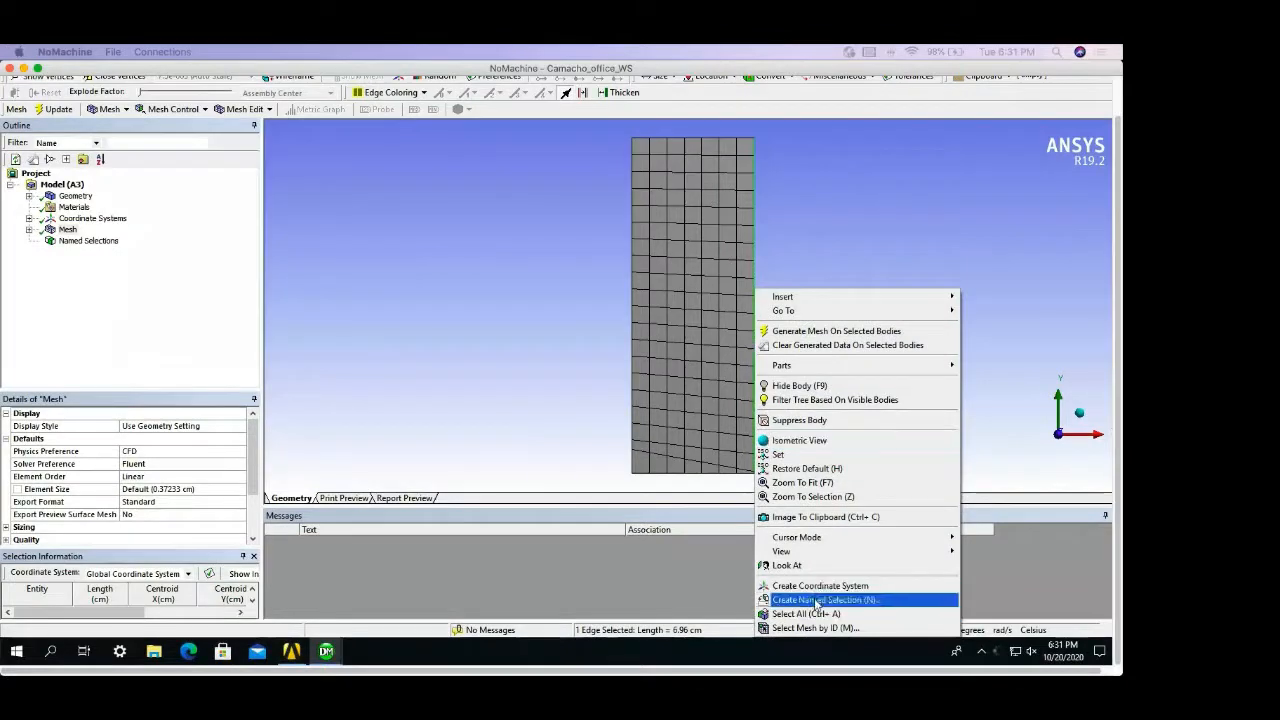
pyautogui.click(818, 599)
pyautogui.write('st')
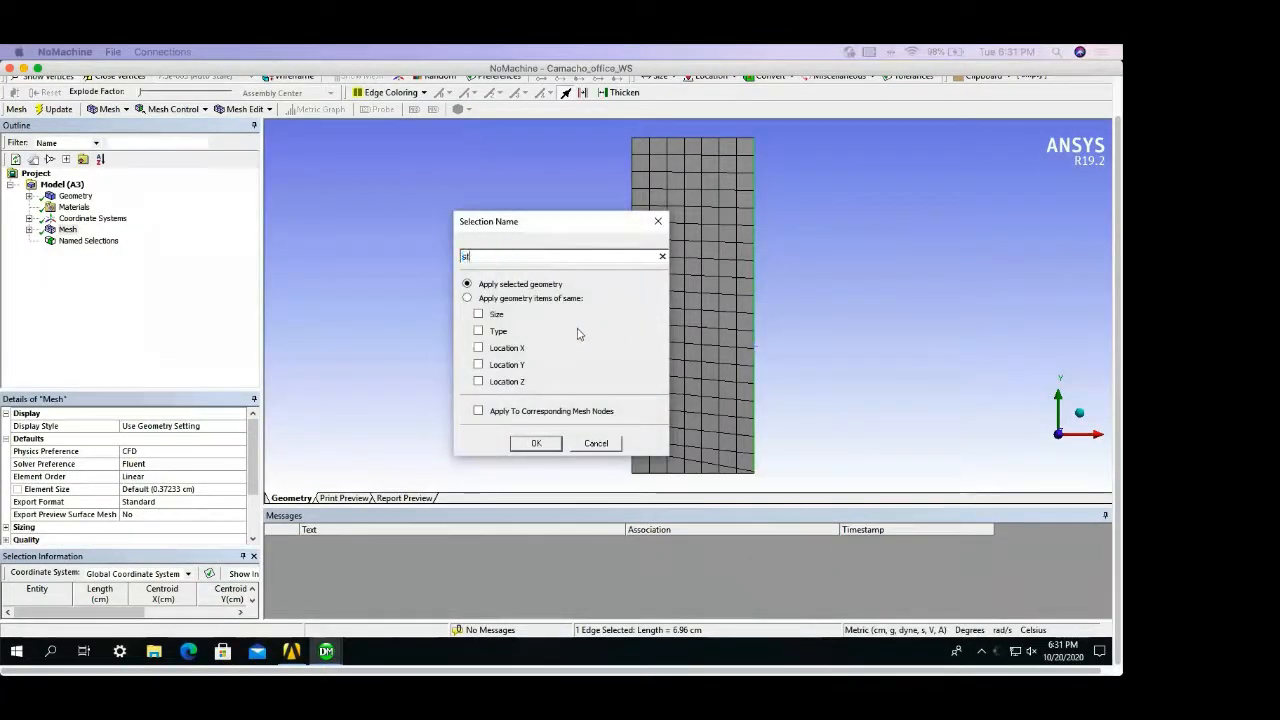
pyautogui.write('agnation_wall')
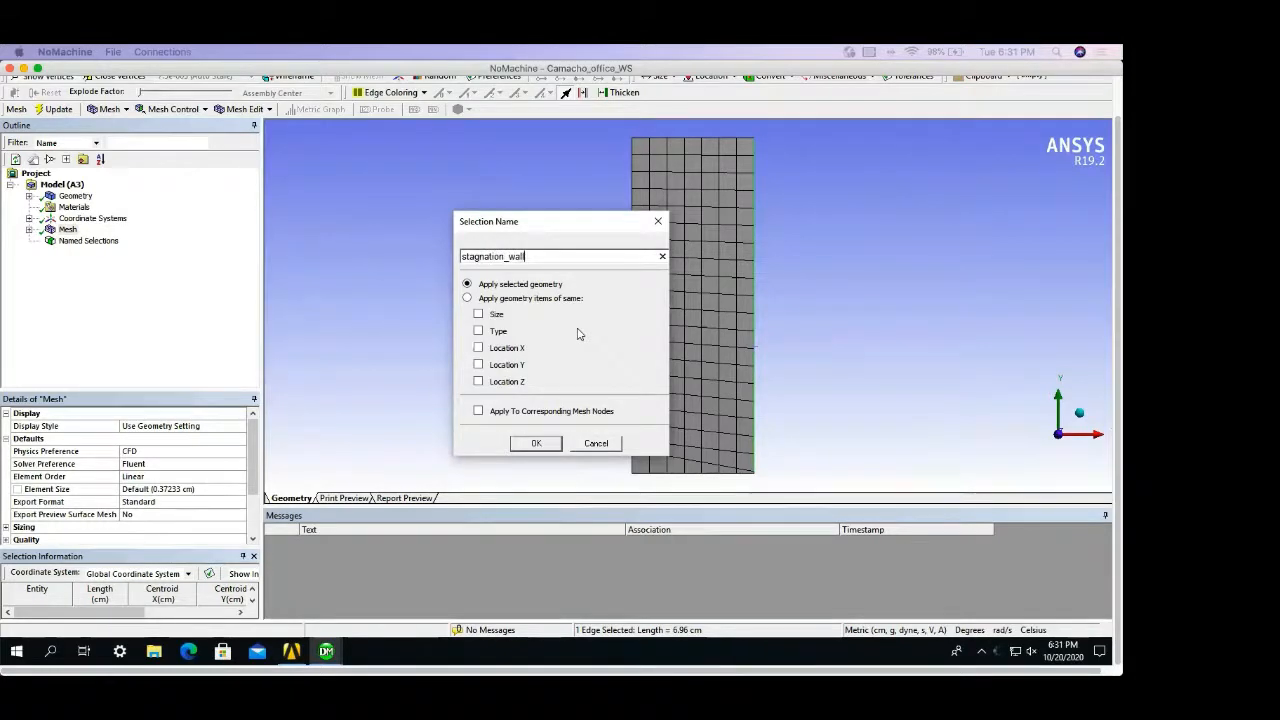
pyautogui.click(537, 444)
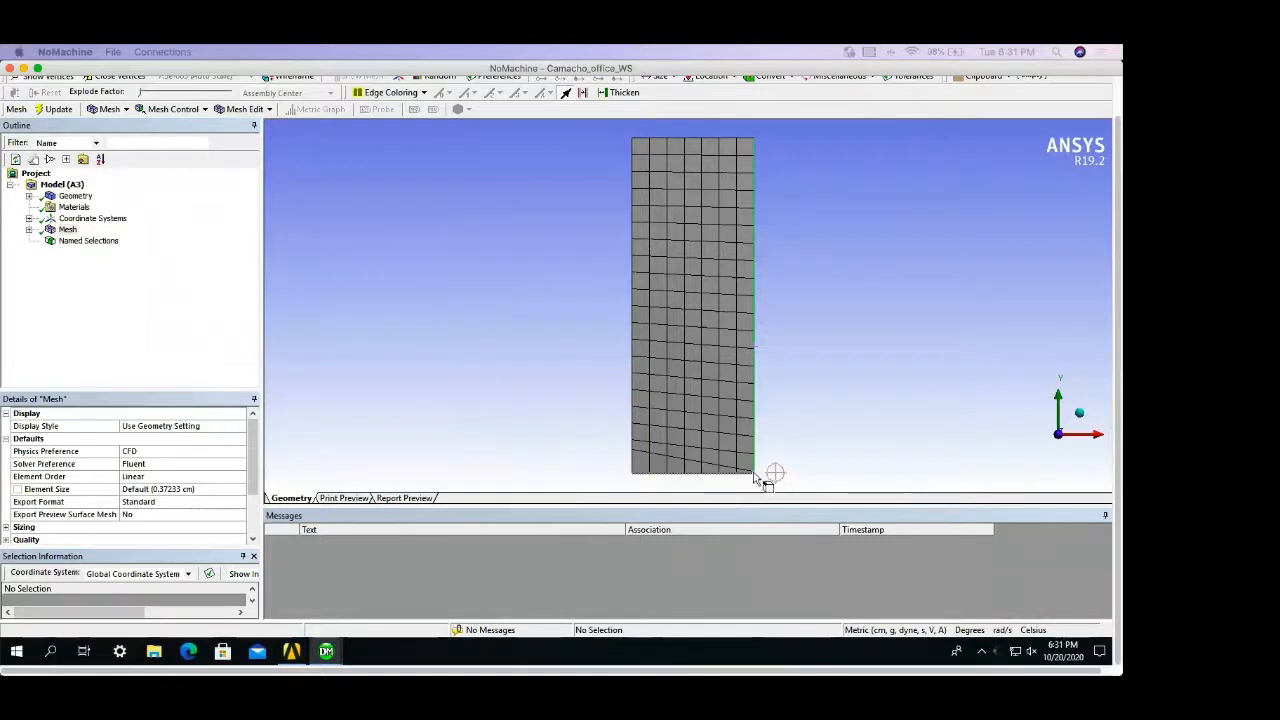
# Step: Create a named selection called axis from the rectangle's bottom edge
pyautogui.click(756, 478)
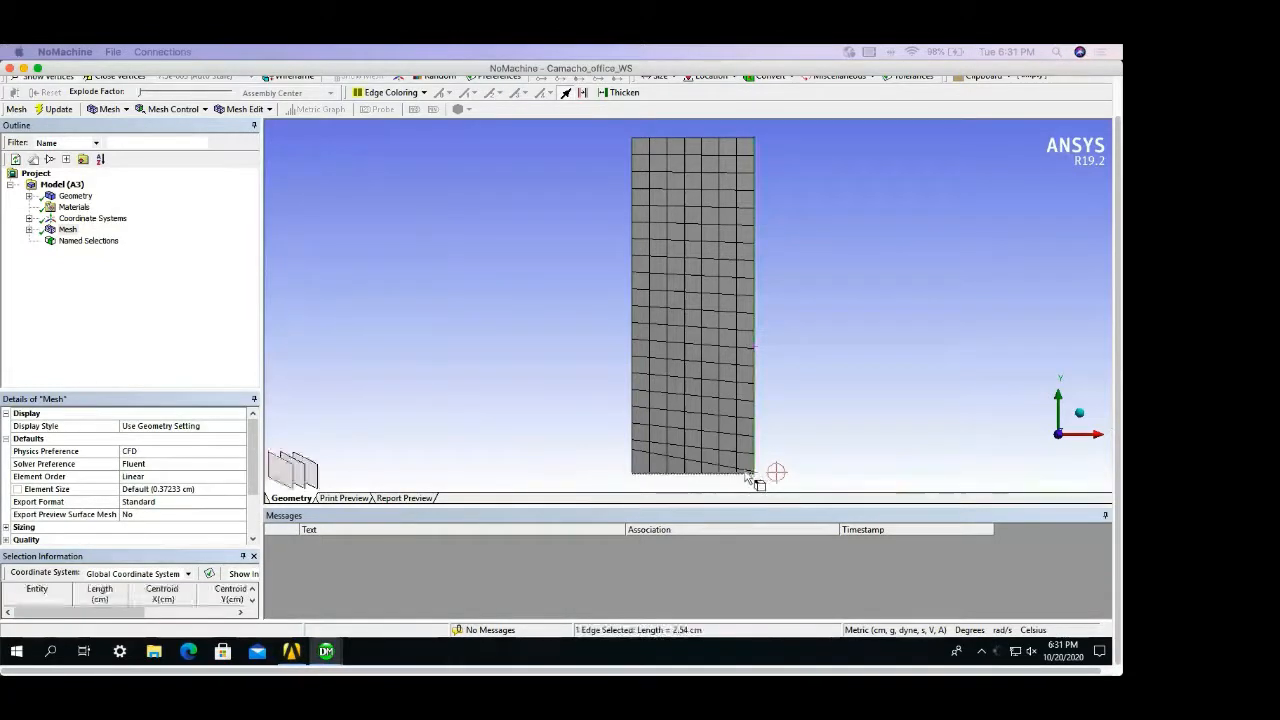
pyautogui.rightClick(752, 474)
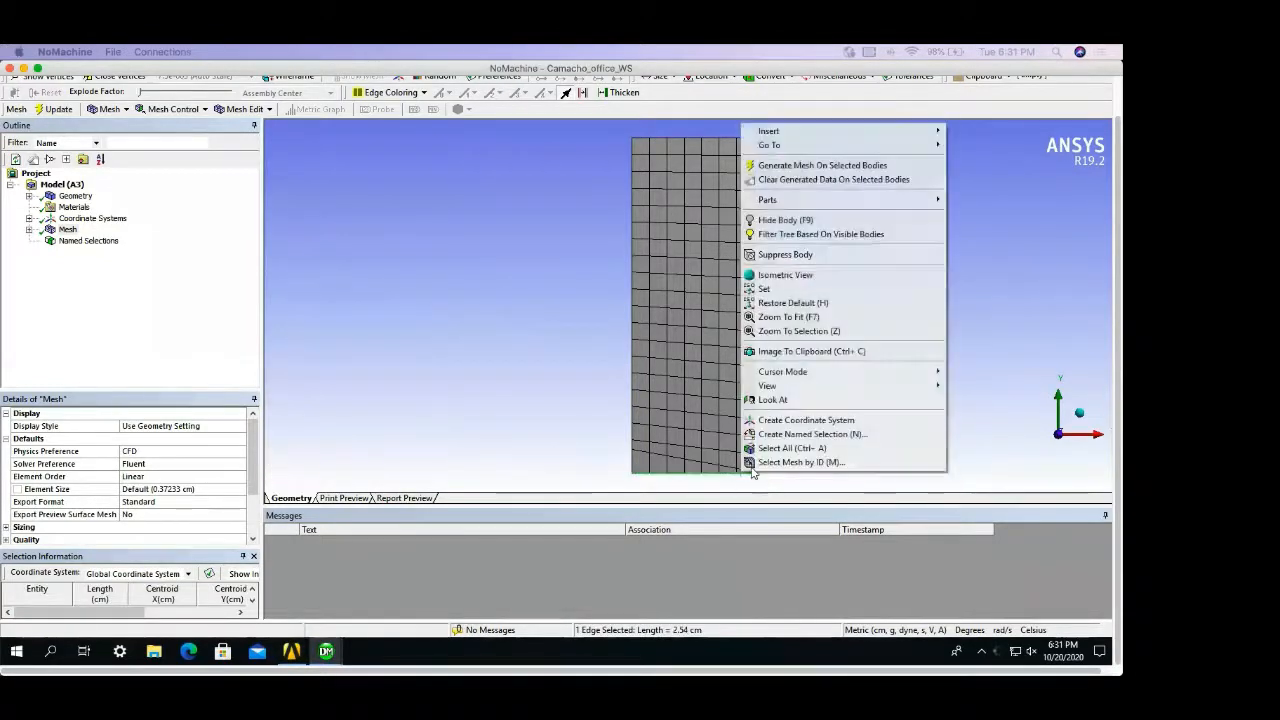
pyautogui.click(805, 434)
pyautogui.write('inlet')
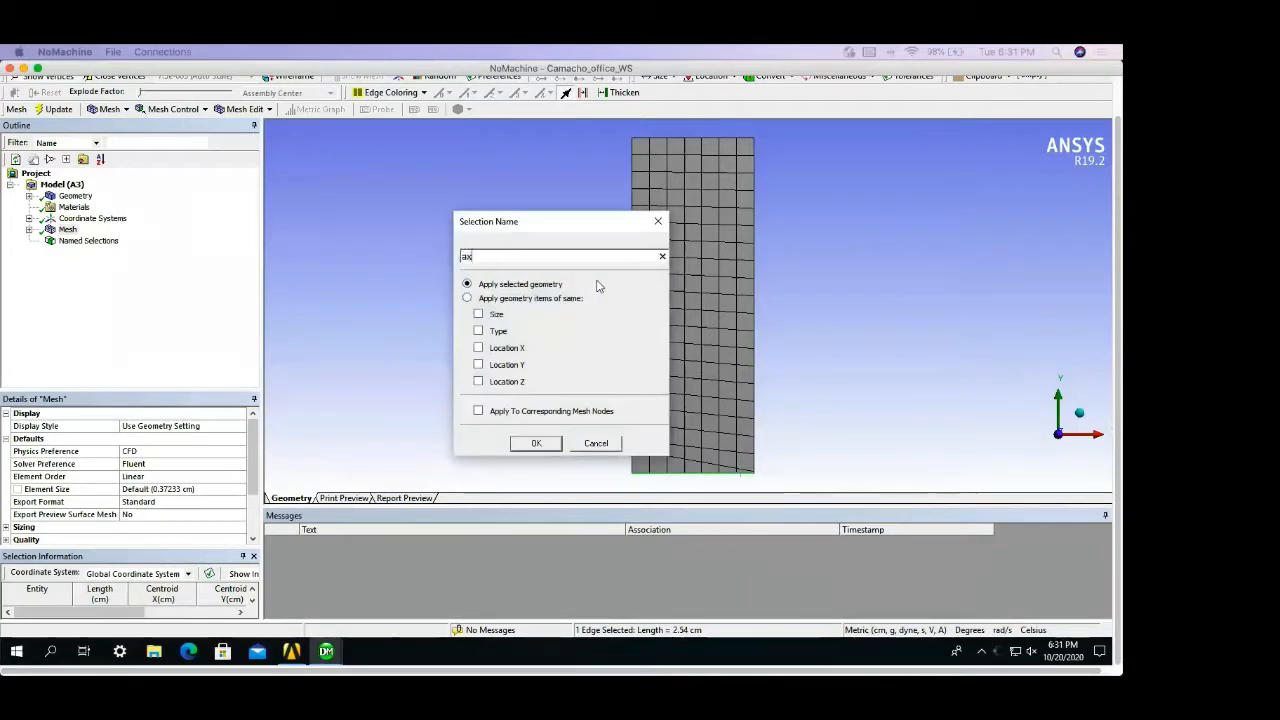
pyautogui.click(538, 443)
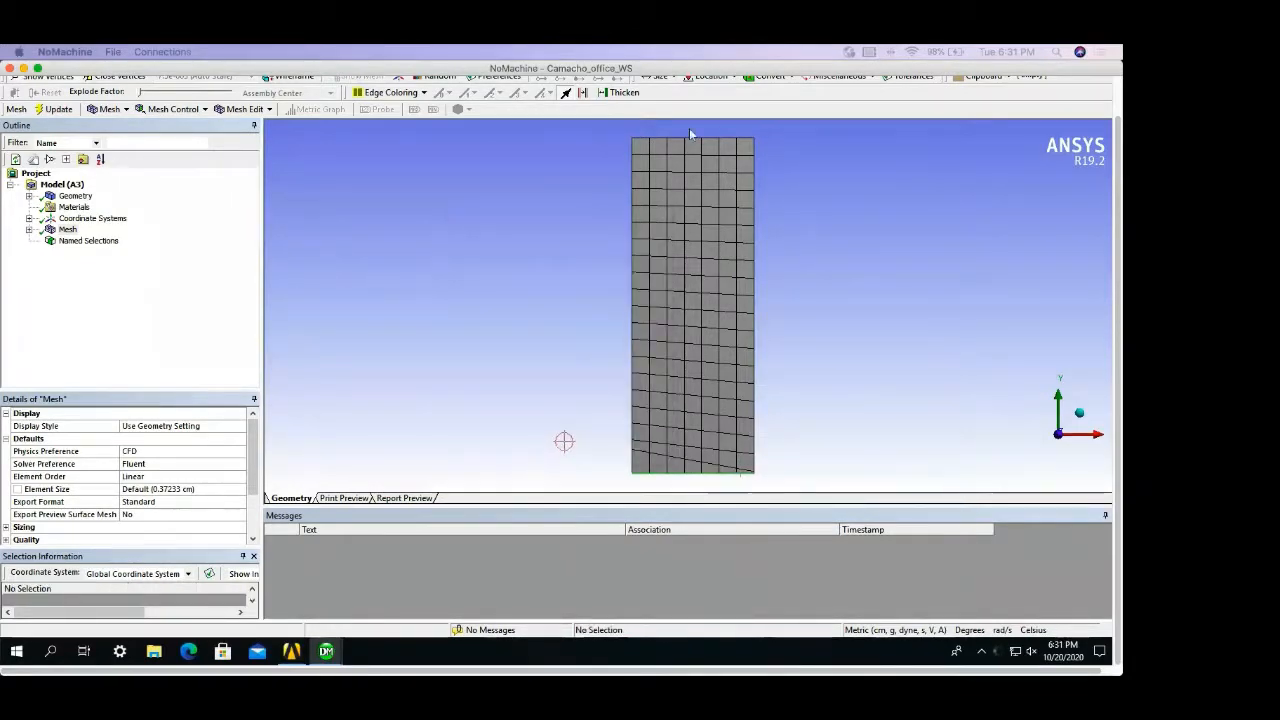
# Step: Create a named selection called orifice_inlet from the tiny lowest segment of the right edge, at the rectangle's lower right corner
pyautogui.click(773, 102)
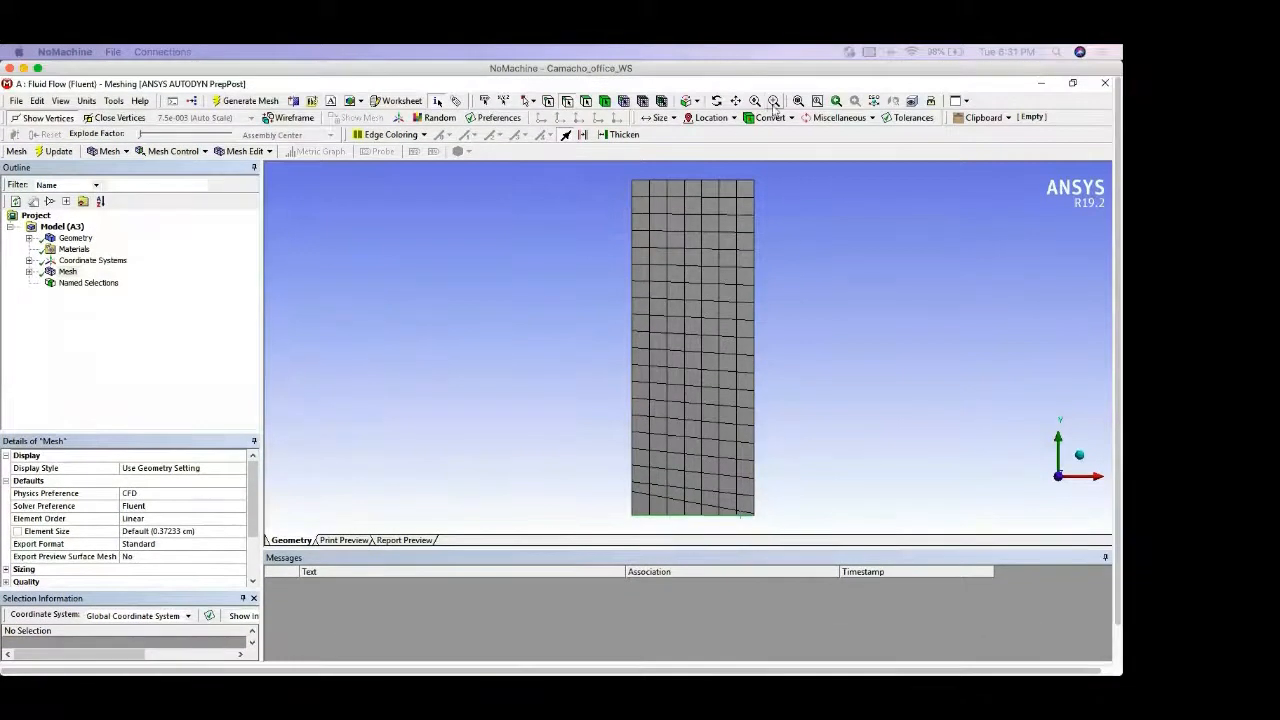
pyautogui.moveTo(729, 500); pyautogui.dragTo(773, 530)
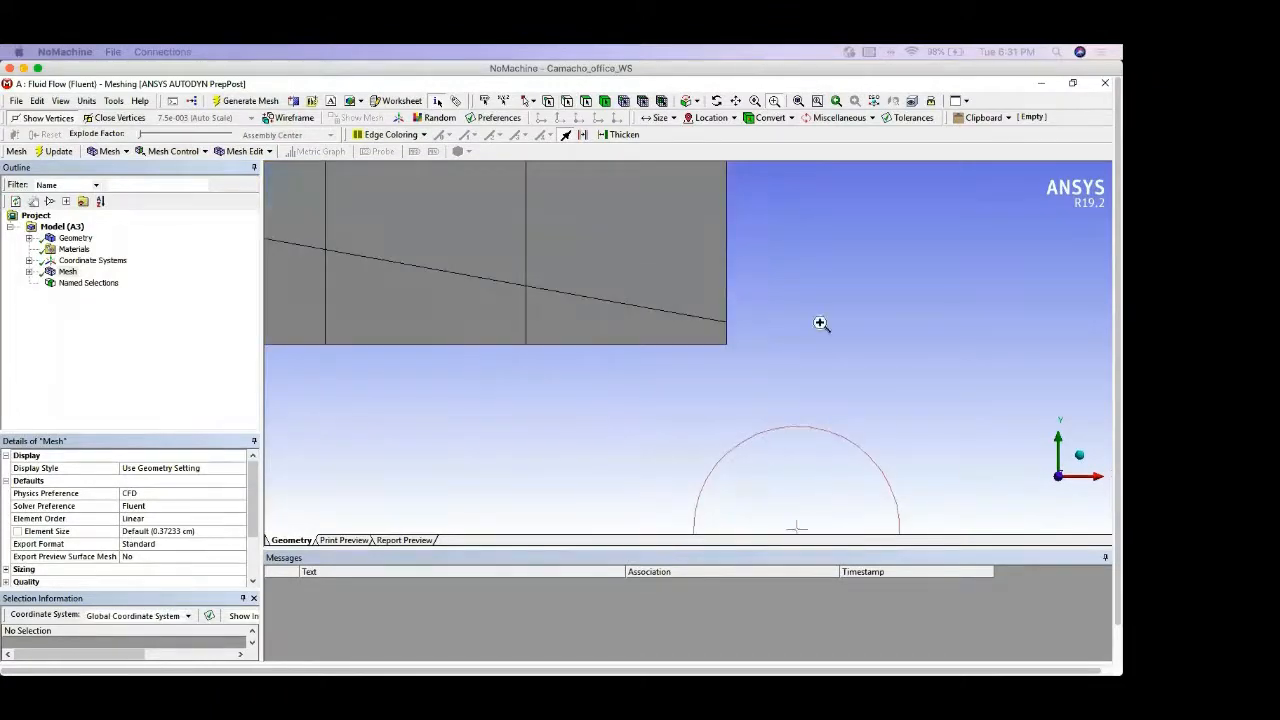
pyautogui.click(567, 101)
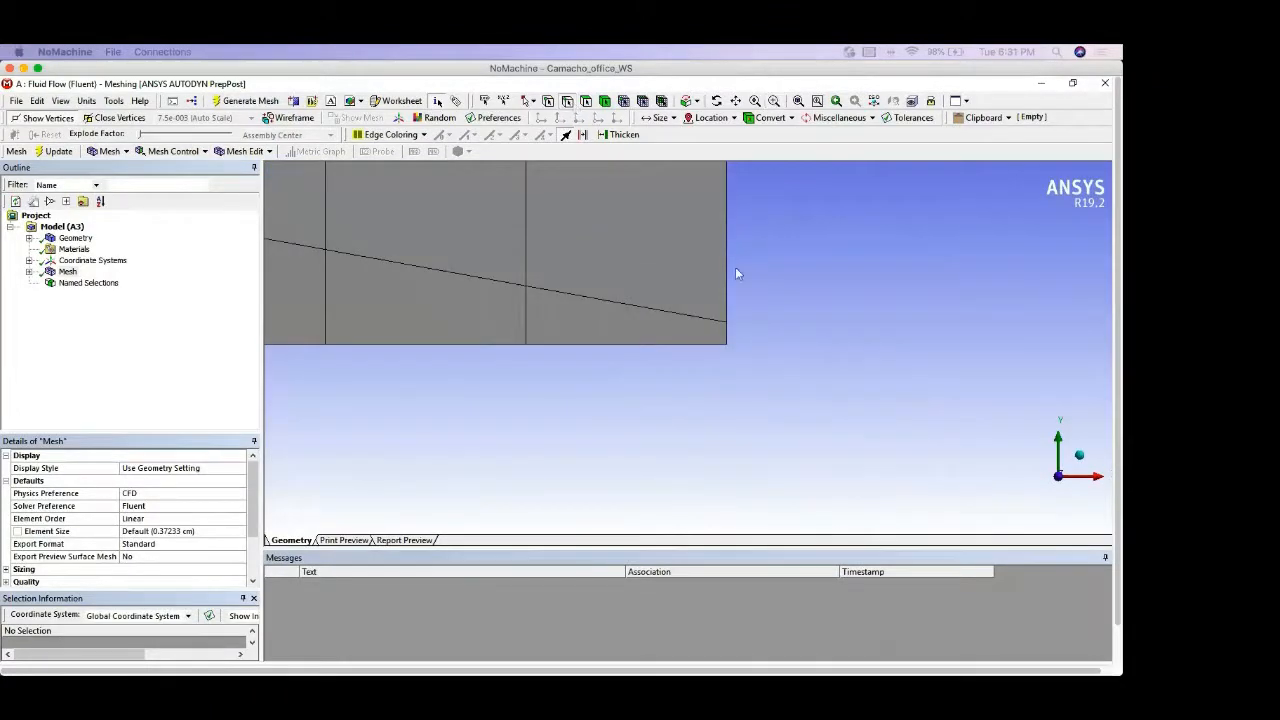
pyautogui.click(727, 331)
pyautogui.rightClick(727, 331)
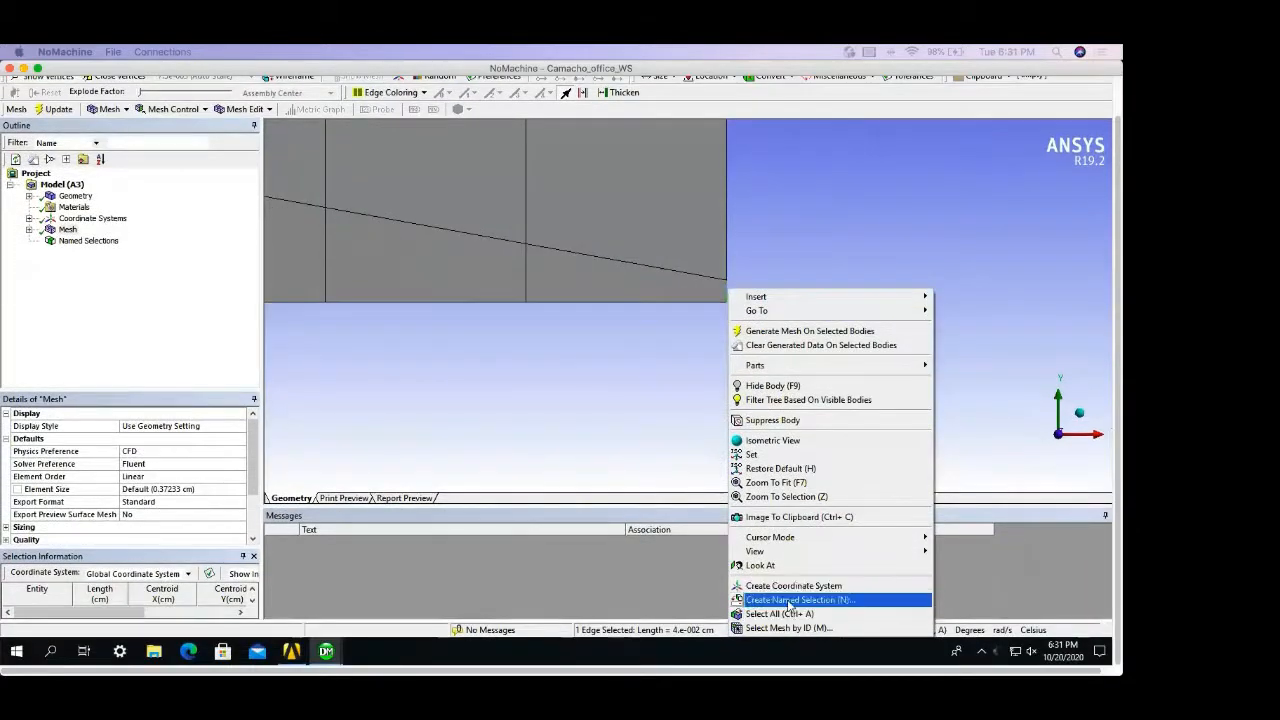
pyautogui.click(790, 600)
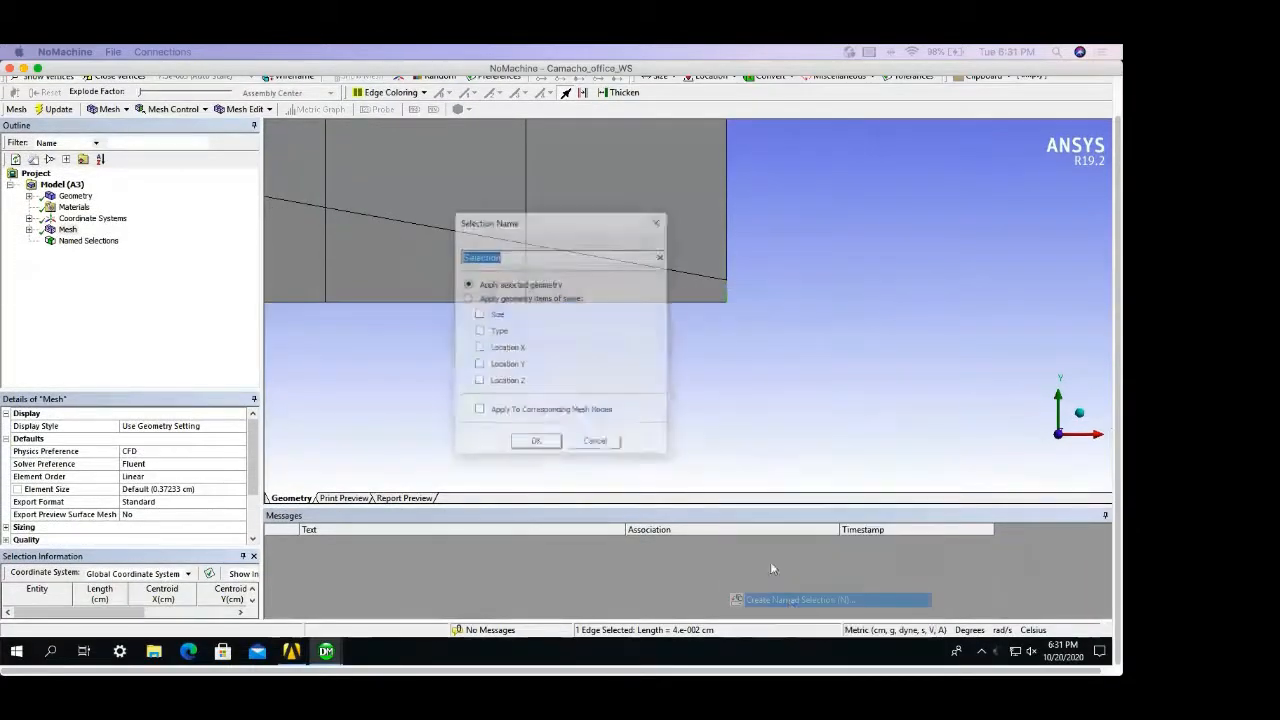
pyautogui.write('orif')
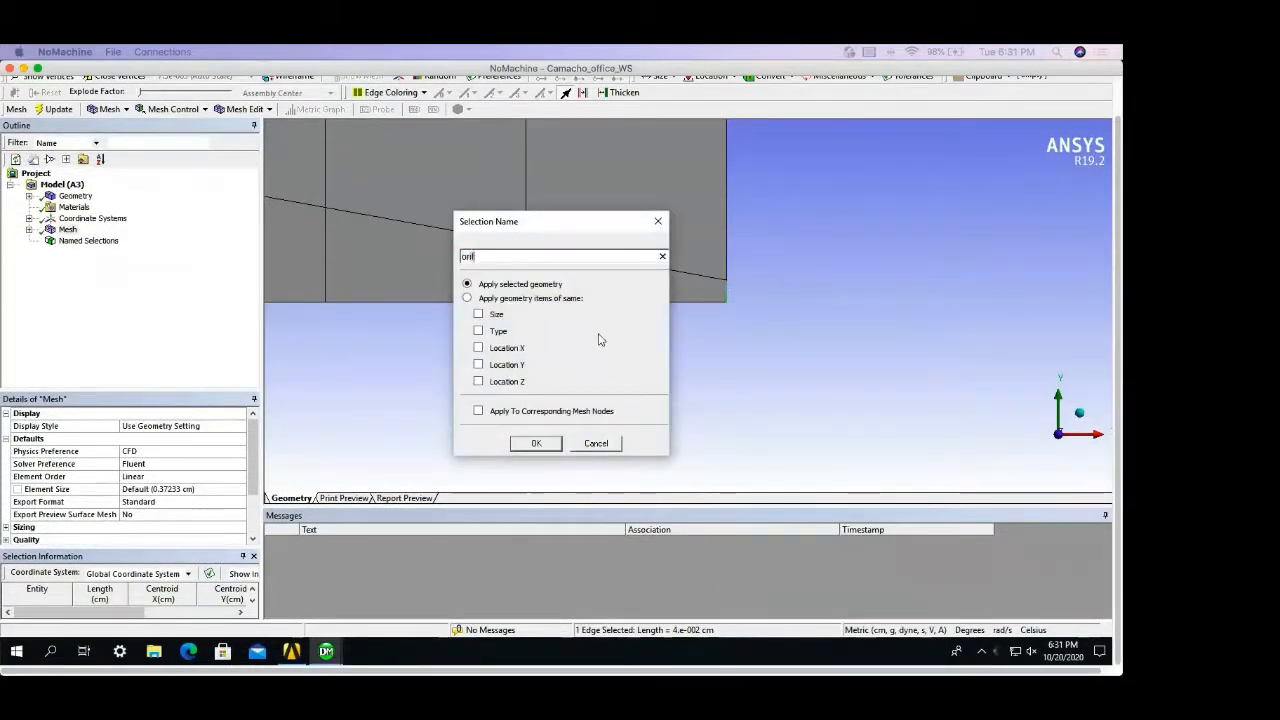
pyautogui.write('ice_outlet')
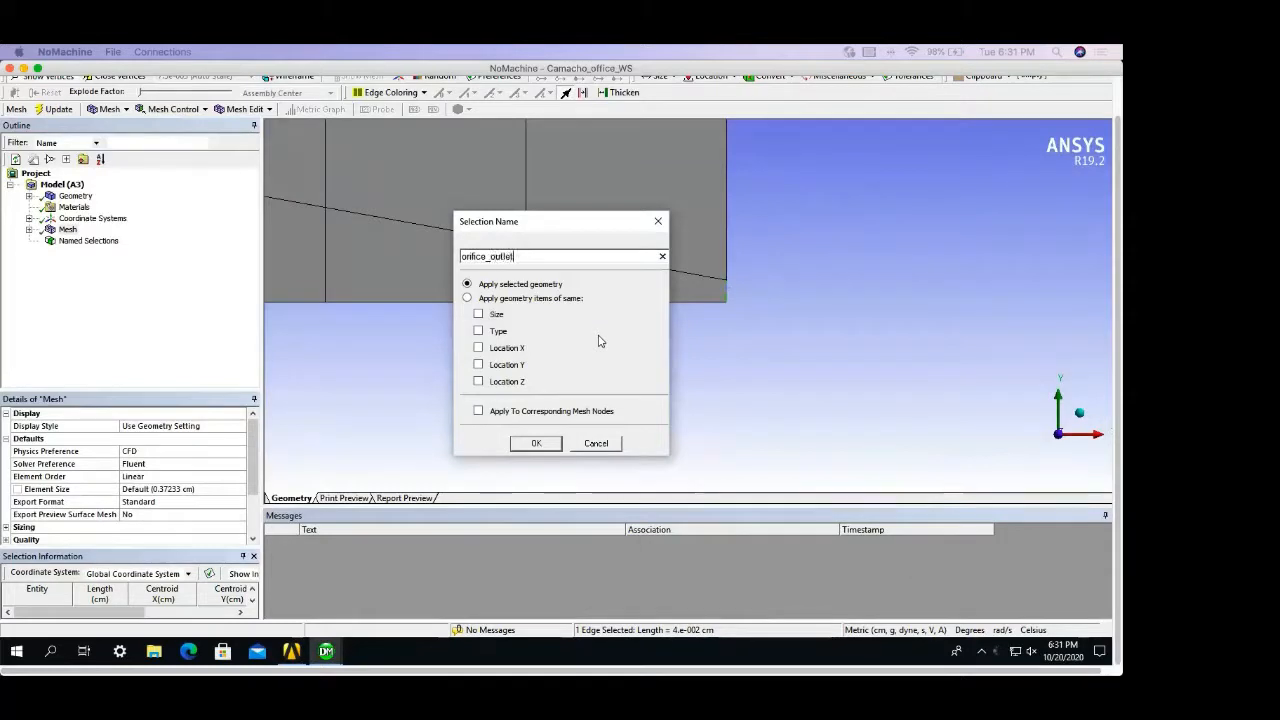
pyautogui.press('BackSpace')
pyautogui.press('BackSpace')
pyautogui.press('BackSpace')
pyautogui.press('BackSpace')
pyautogui.press('BackSpace')
pyautogui.press('BackSpace')
pyautogui.write('in')
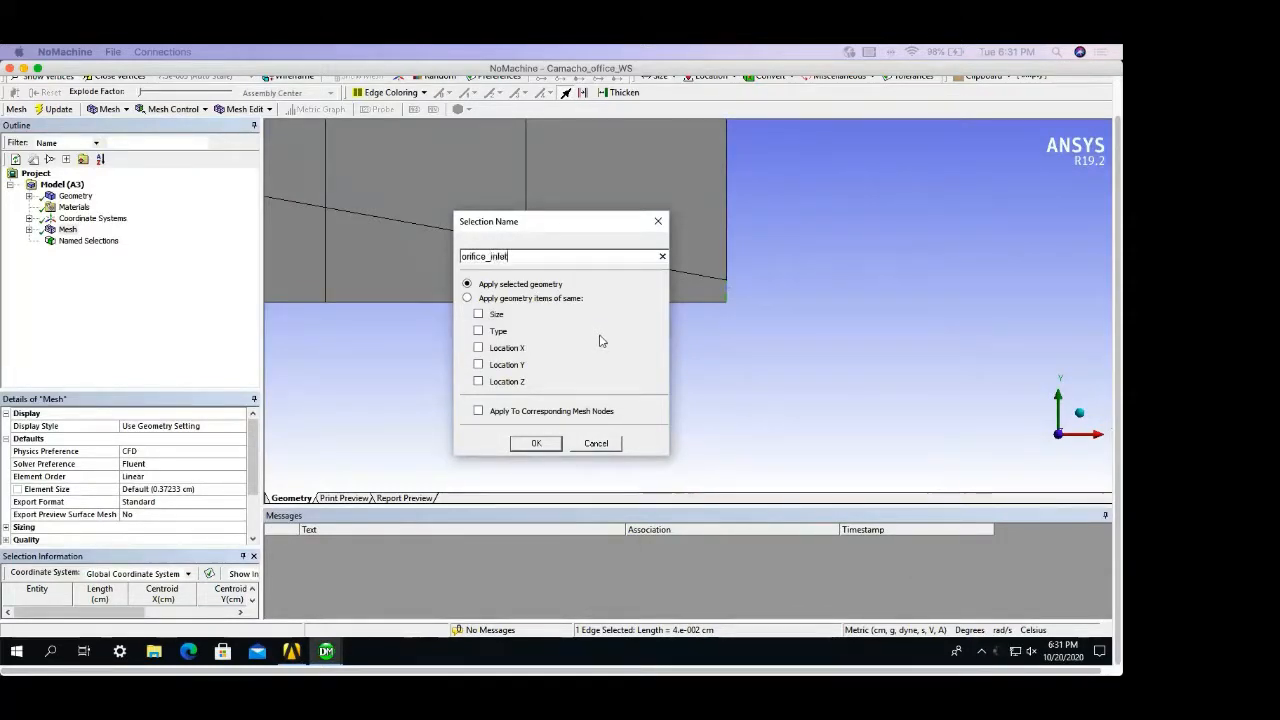
pyautogui.click(537, 443)
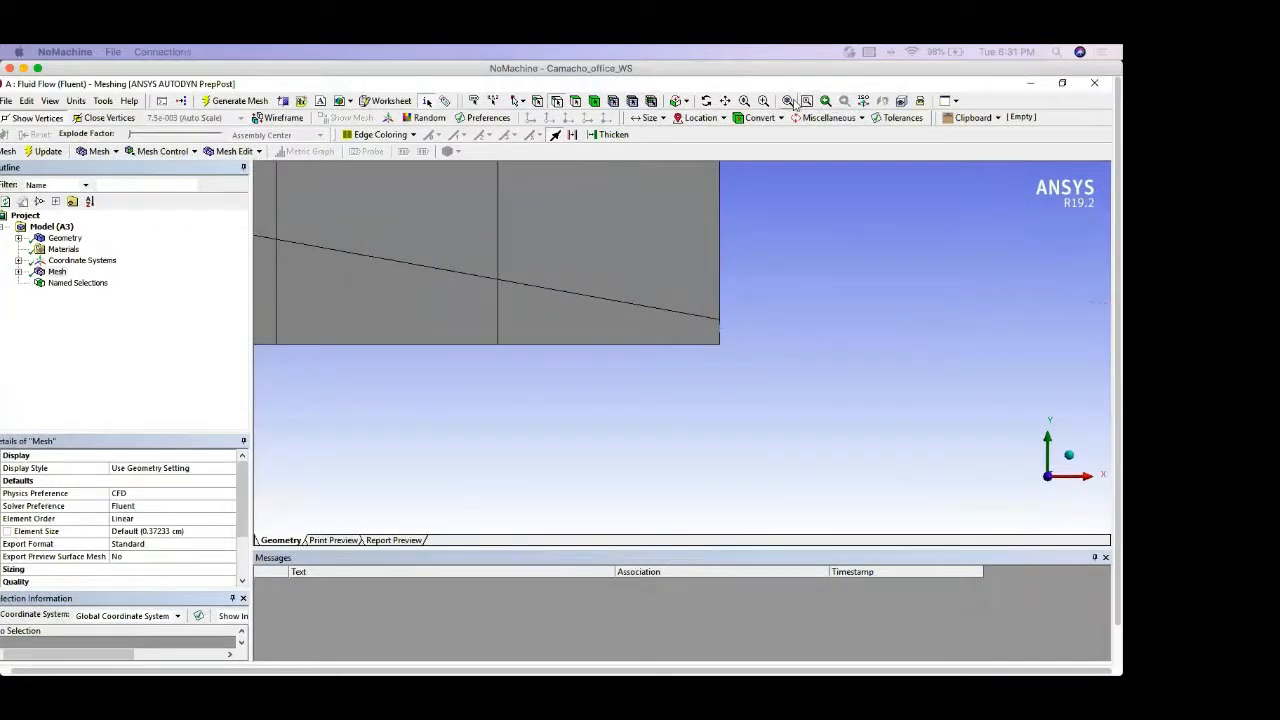
# Step: Review each named selection from nozzle_inlet to orifice_inlet to check which edge of the rectangle it covers
pyautogui.click(789, 101)
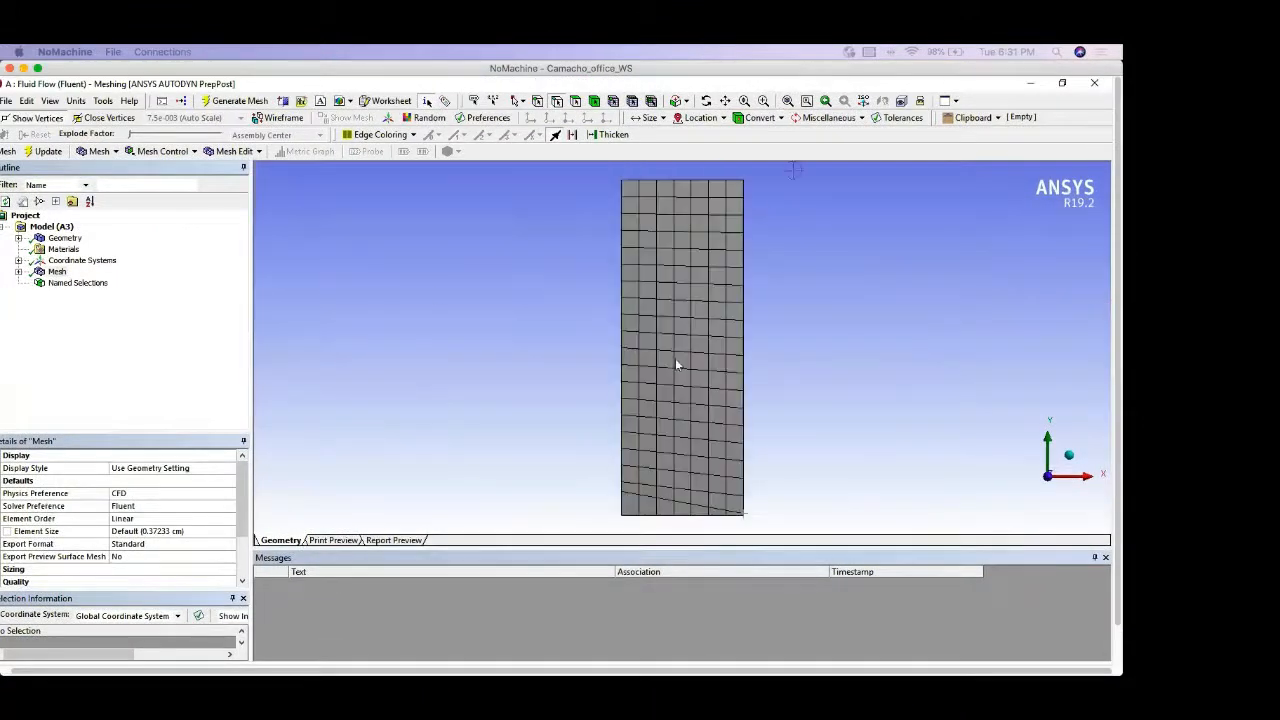
pyautogui.click(57, 272)
pyautogui.click(29, 283)
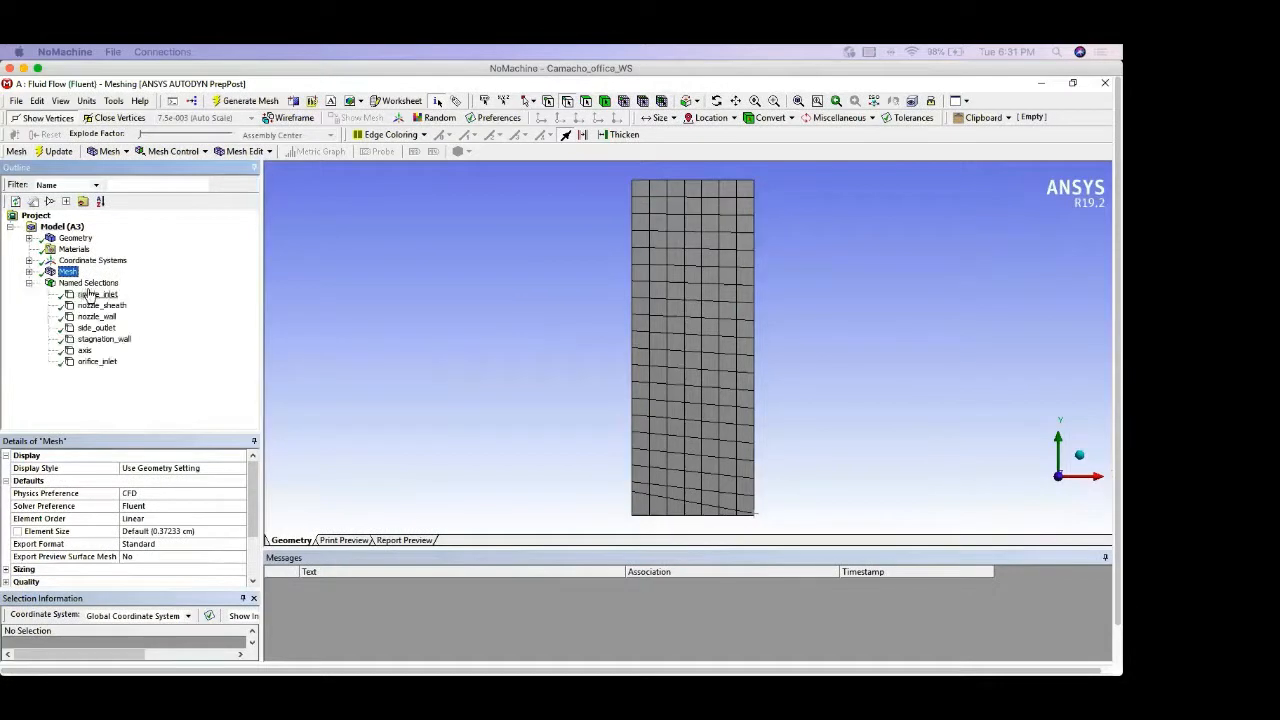
pyautogui.click(95, 295)
pyautogui.click(95, 305)
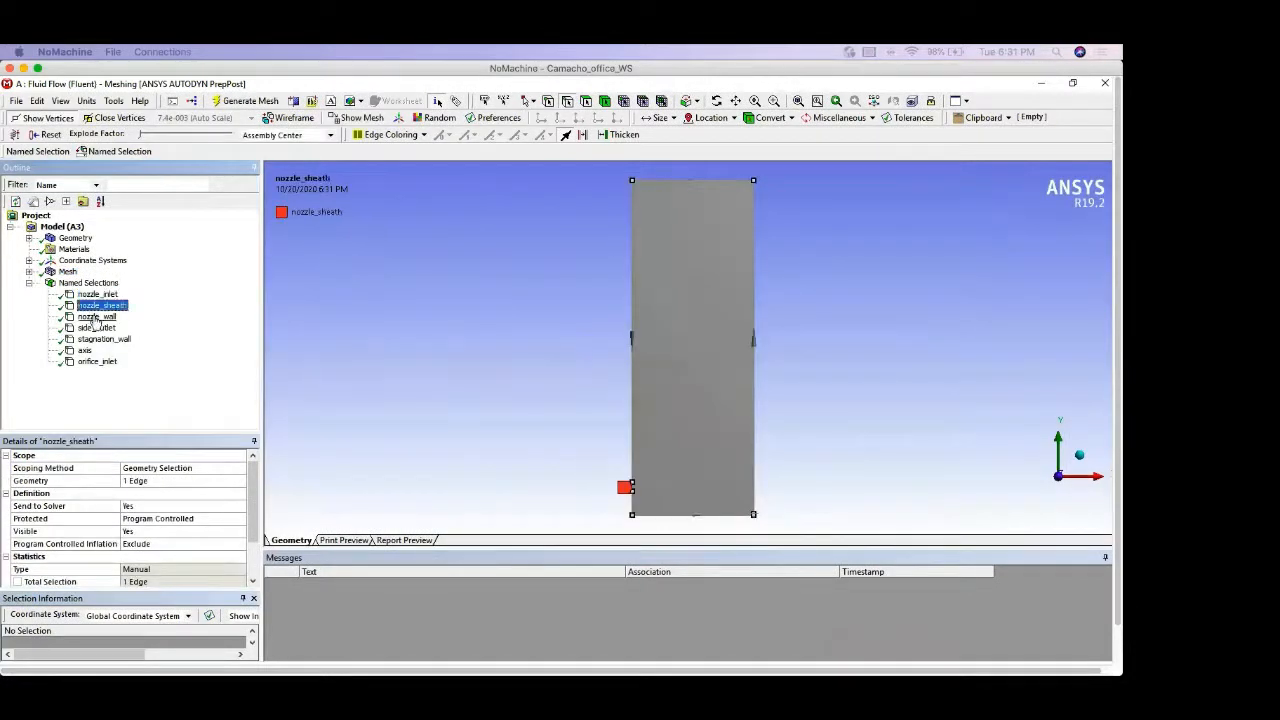
pyautogui.click(95, 317)
pyautogui.click(96, 328)
pyautogui.click(100, 339)
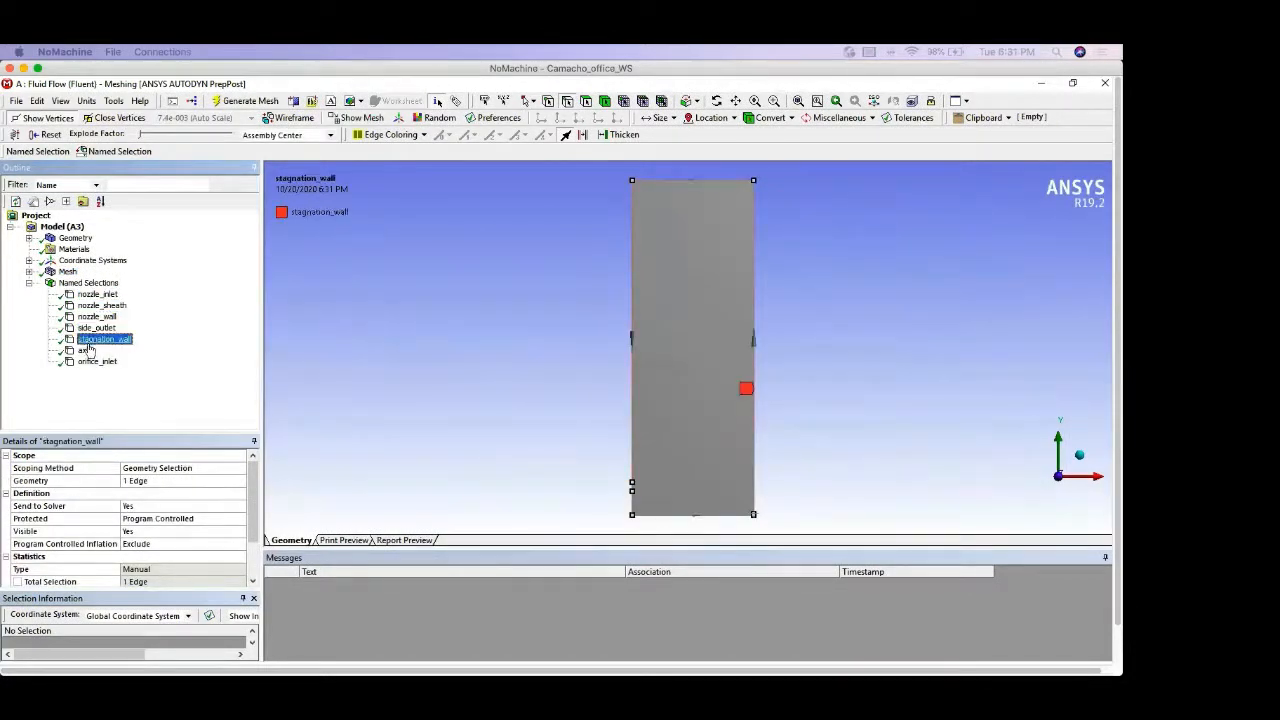
pyautogui.click(84, 350)
pyautogui.click(95, 362)
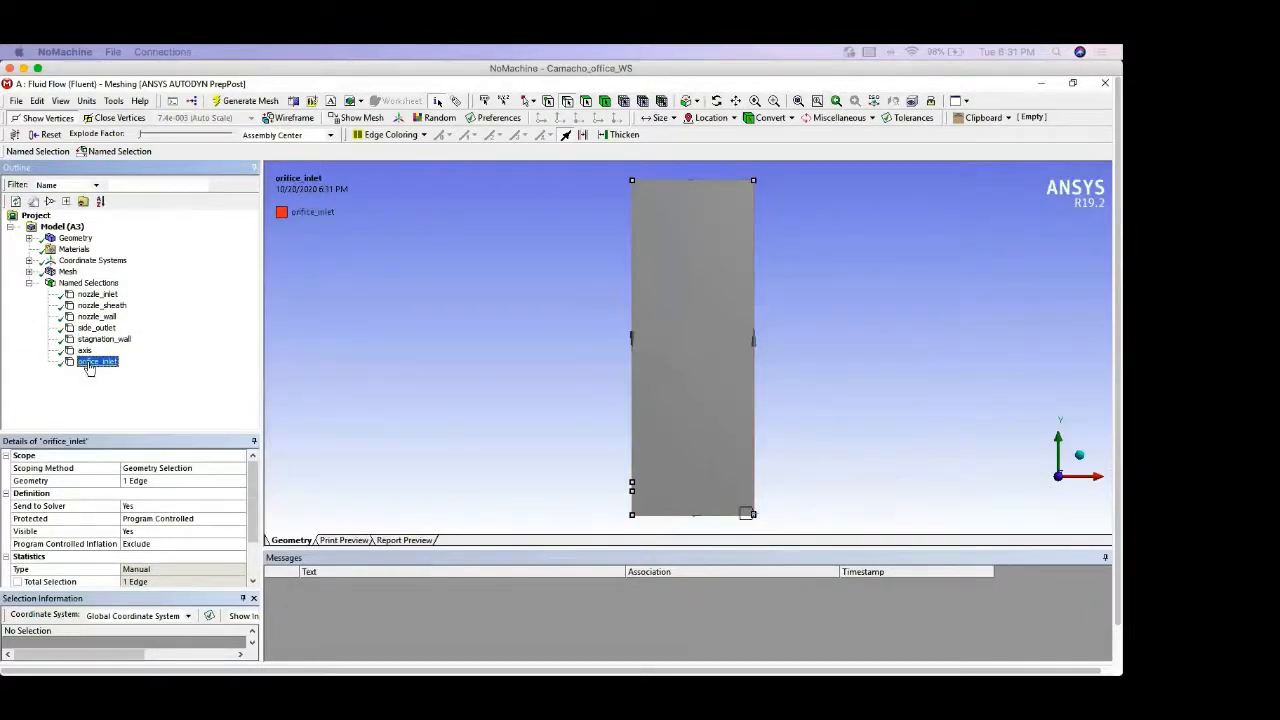
# Step: Update the mesh to pass it with its named boundaries to Fluent
pyautogui.rightClick(73, 274)
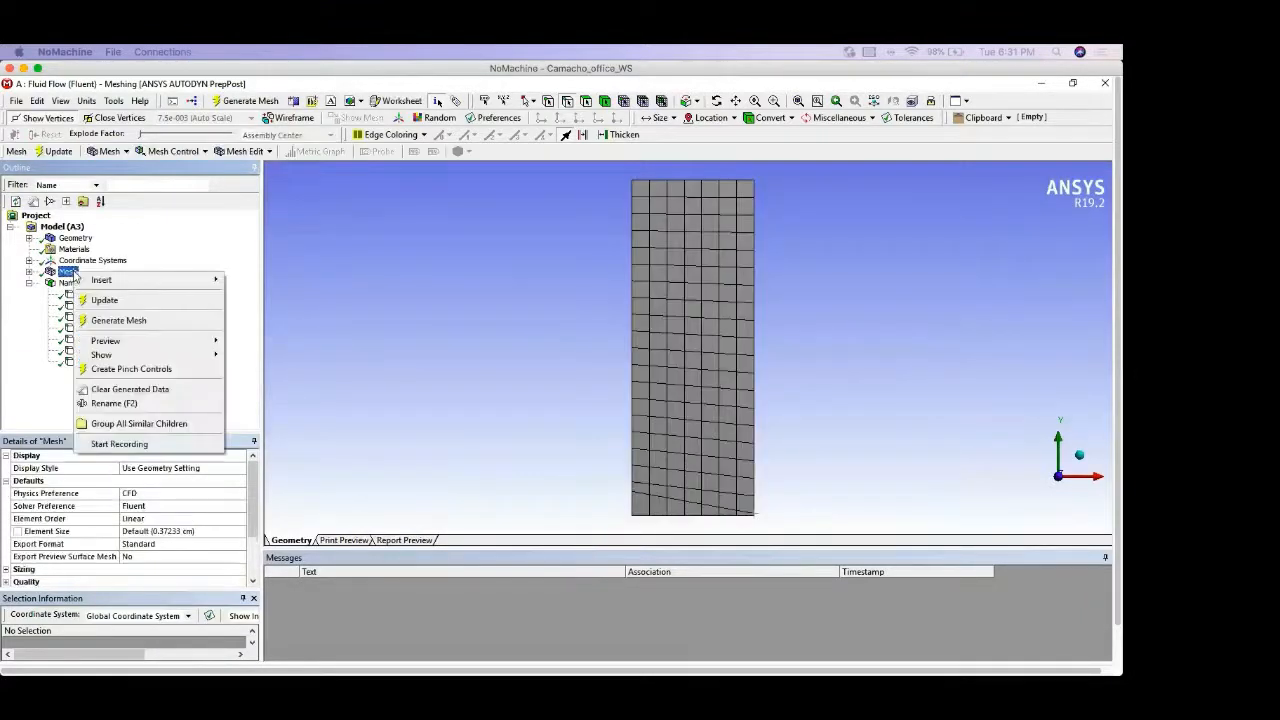
pyautogui.click(100, 300)
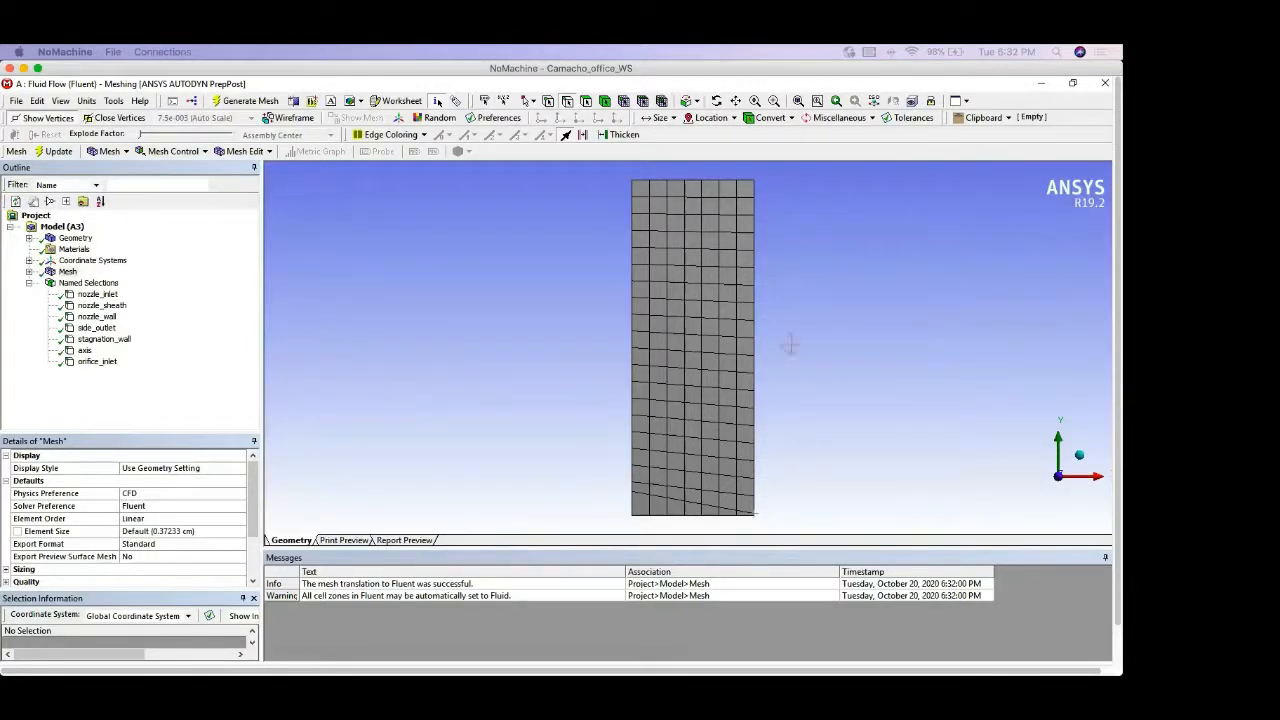
# Step: Close the meshing window and launch the Fluent setup with parallel processing on the local machine
pyautogui.click(1096, 85)
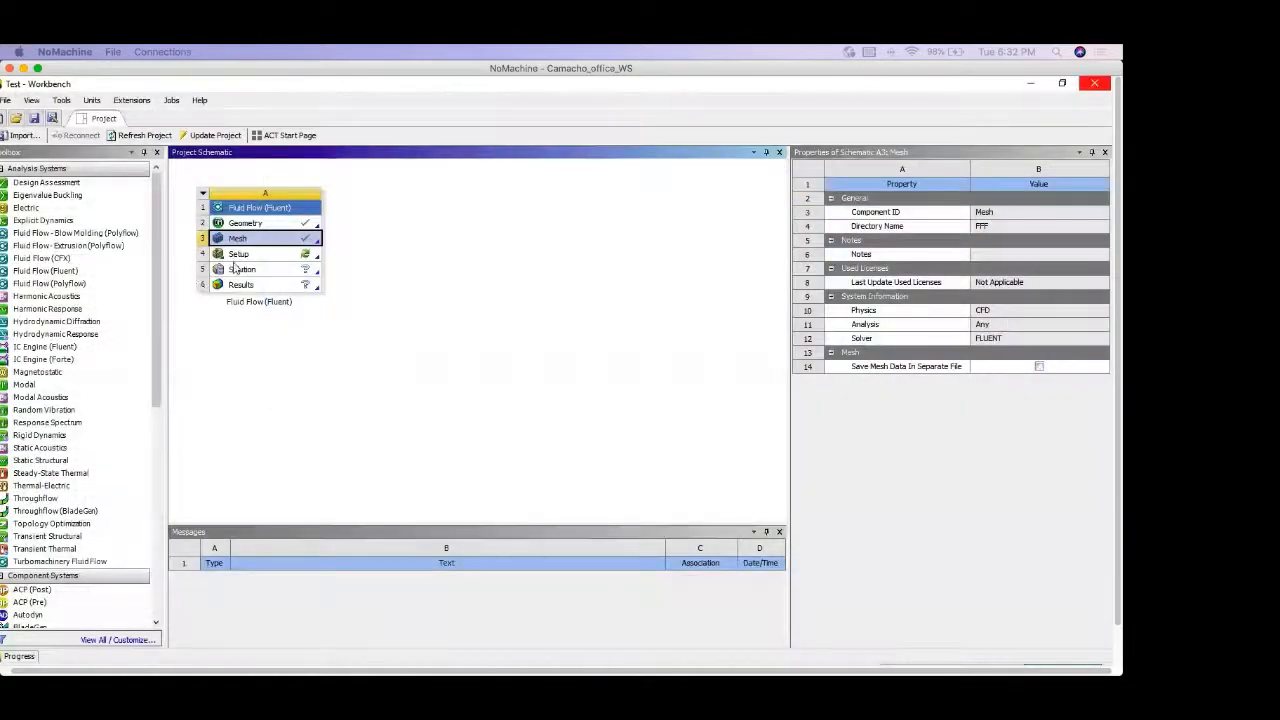
pyautogui.click(236, 255)
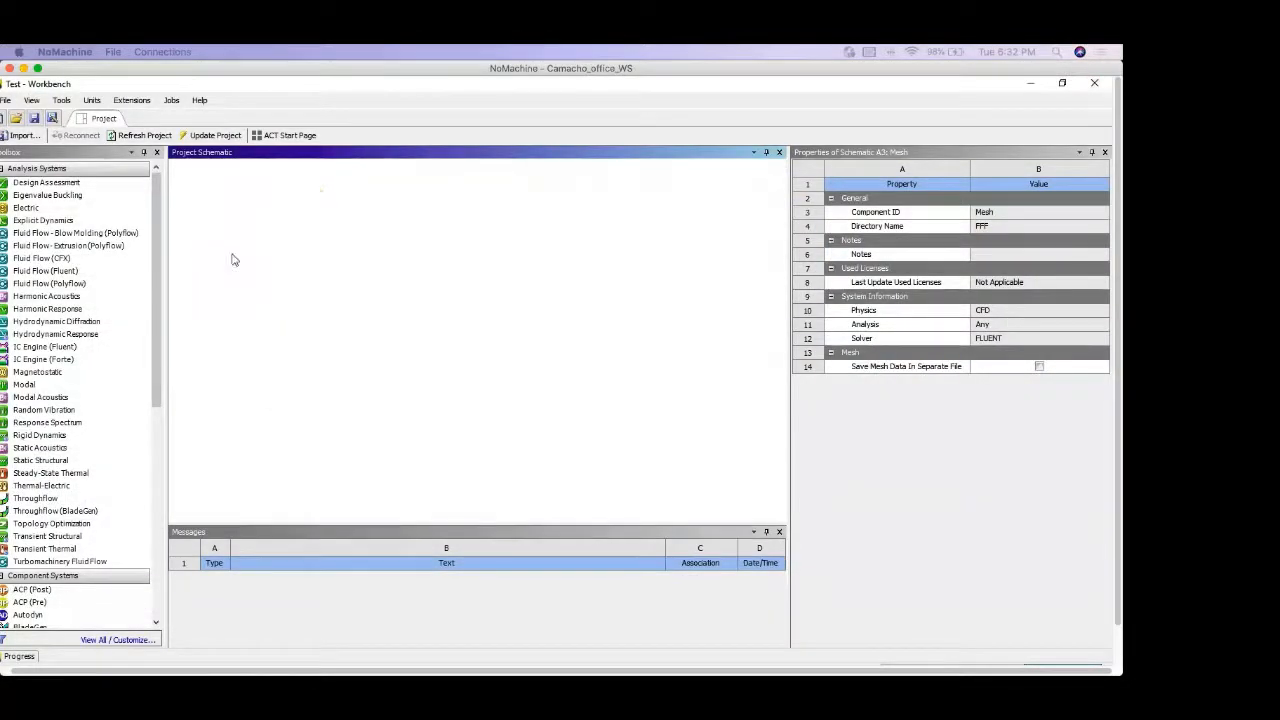
pyautogui.doubleClick(234, 256)
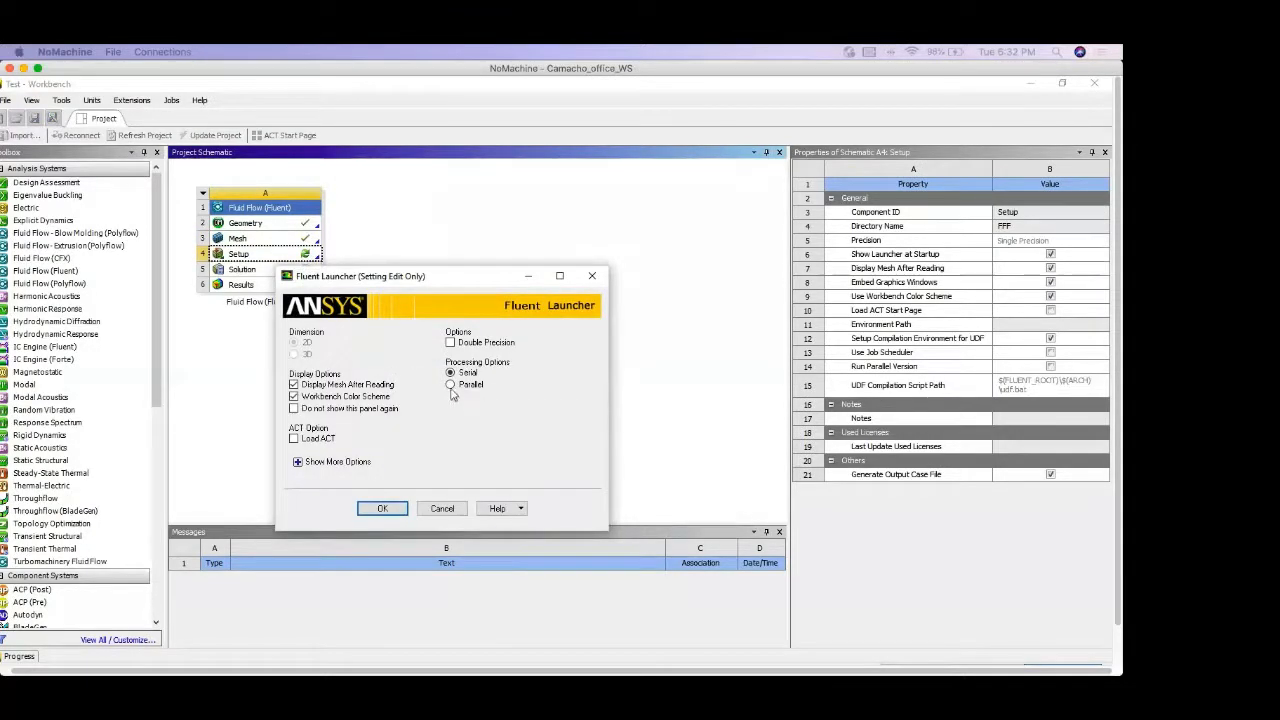
pyautogui.click(450, 385)
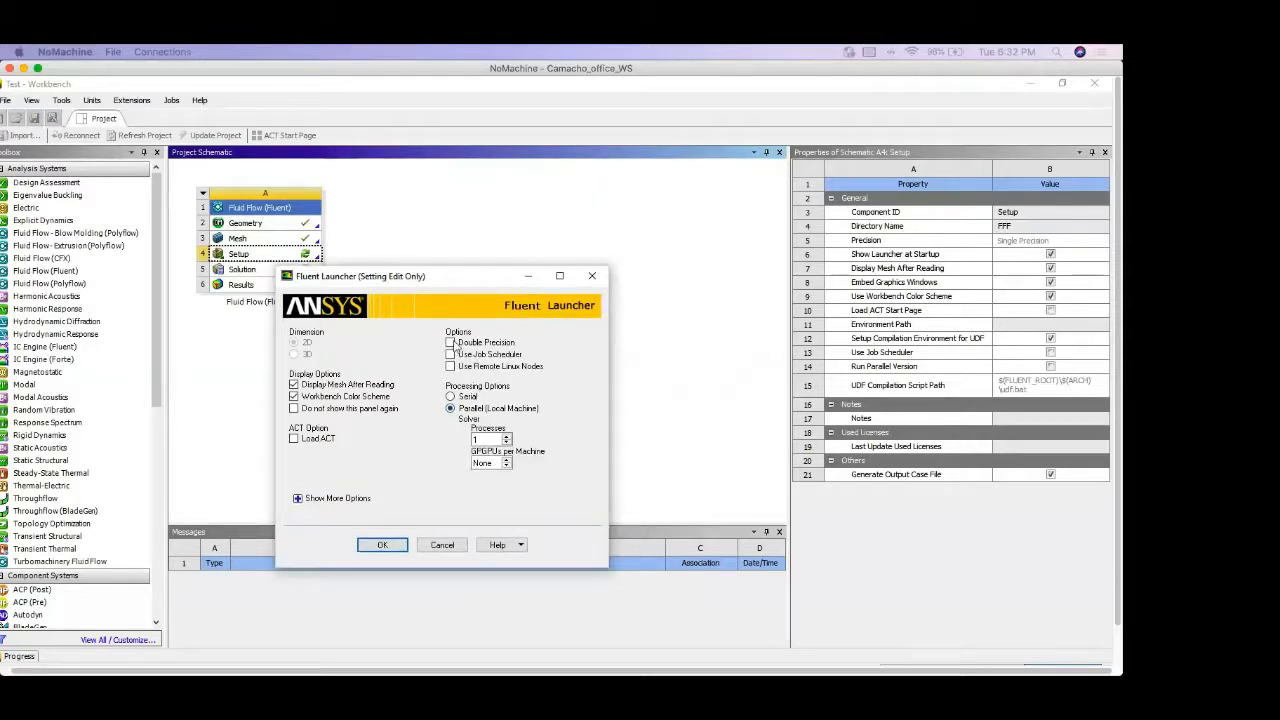
pyautogui.click(487, 439)
pyautogui.moveTo(485, 439); pyautogui.dragTo(462, 441)
pyautogui.click(384, 546)
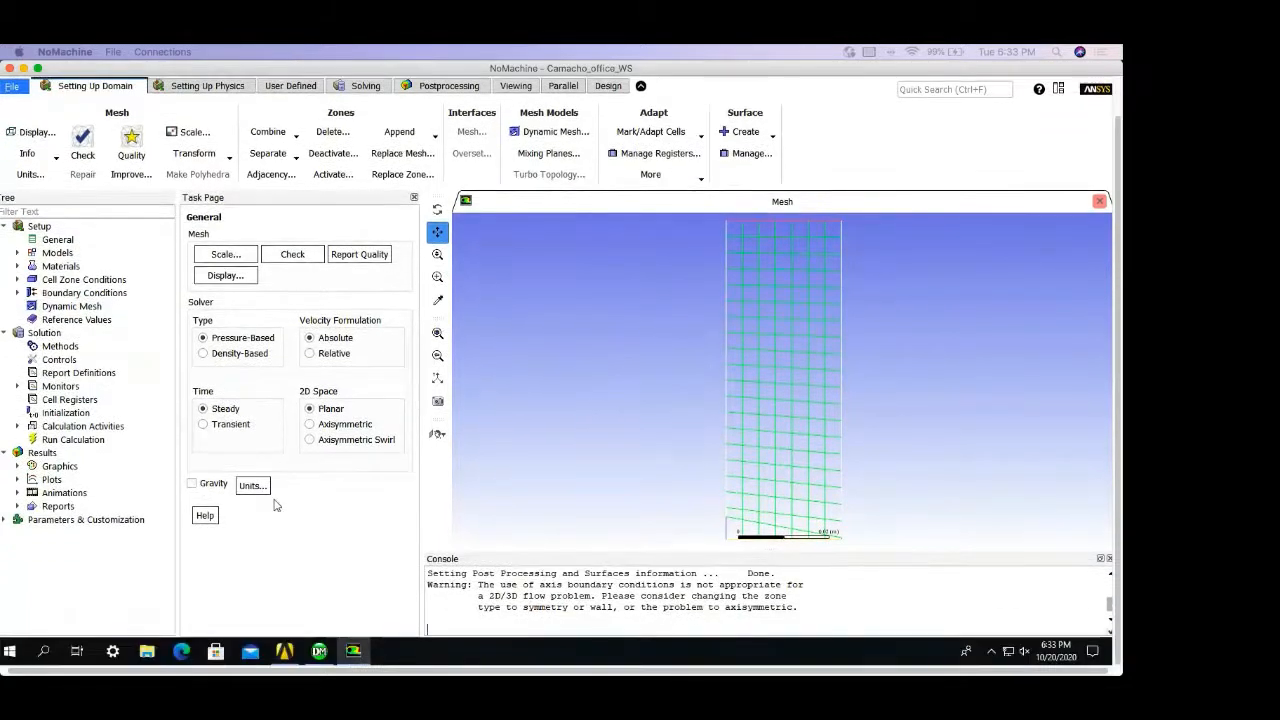
# Step: Set all units to cgs and change the solver's 2D space to Axisymmetric
pyautogui.click(262, 488)
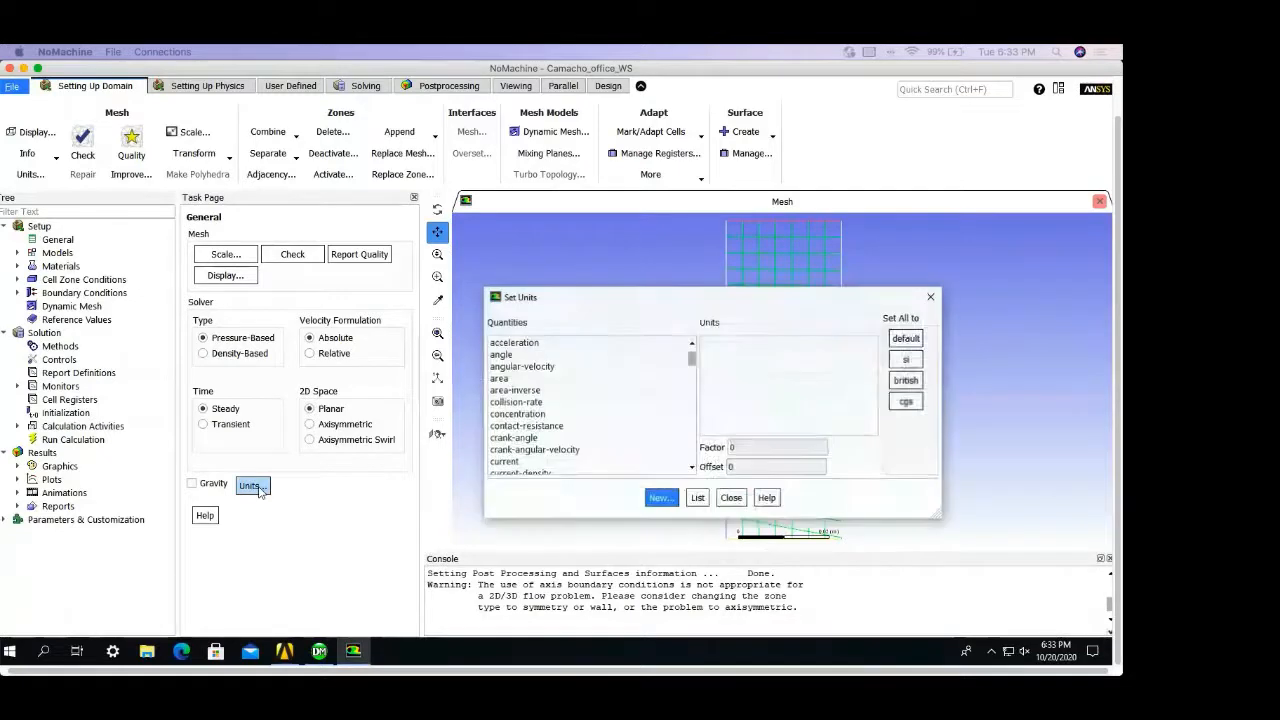
pyautogui.click(907, 401)
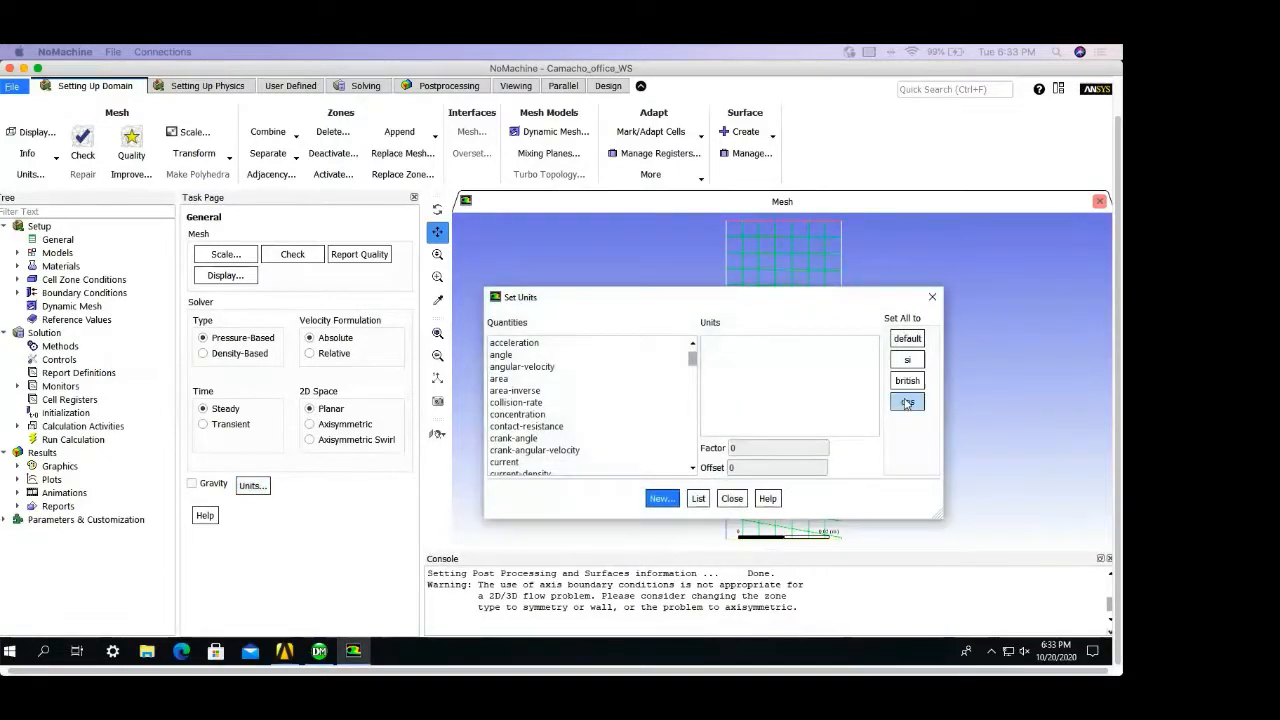
pyautogui.click(932, 297)
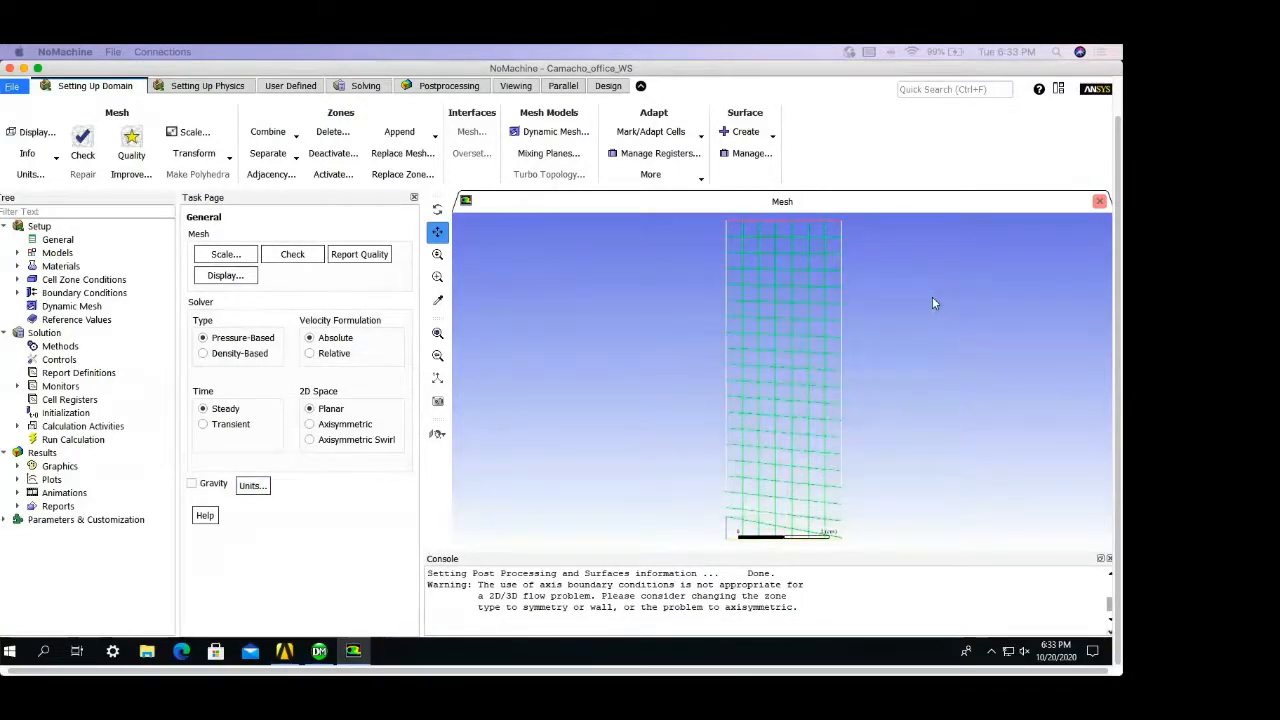
pyautogui.click(310, 425)
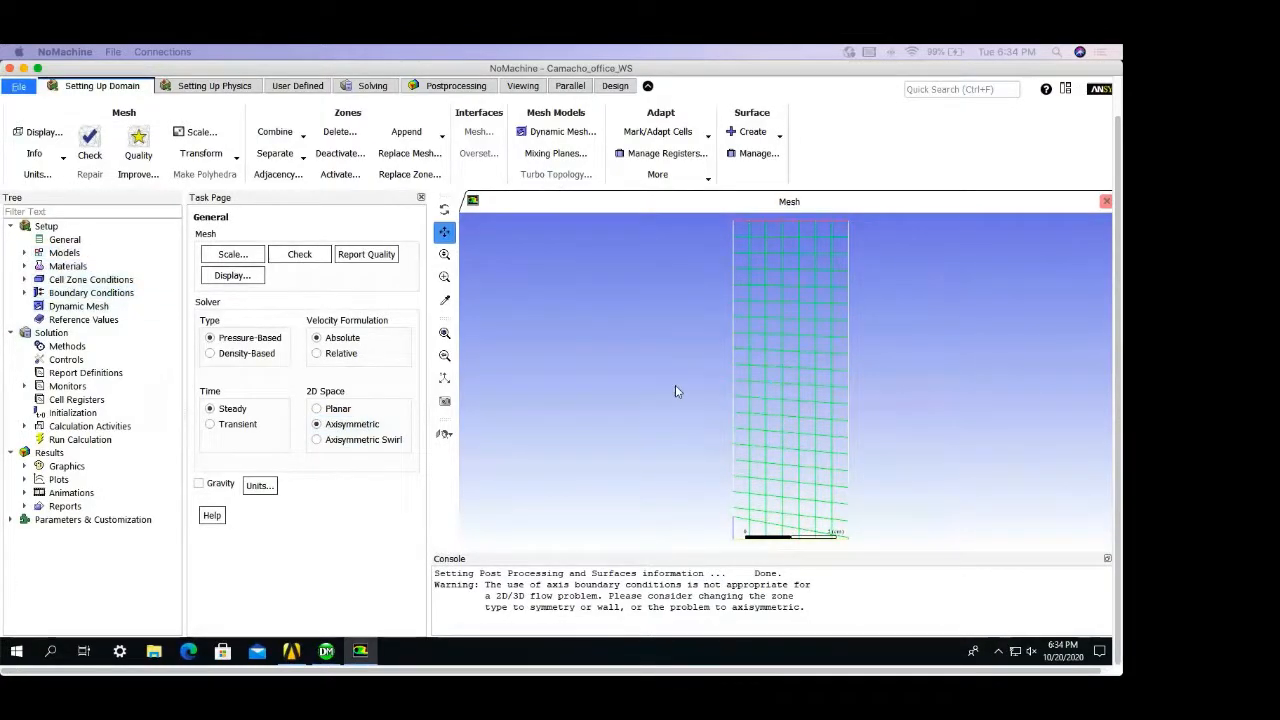
# Step: Keep the Multiphase model off and enable the Energy equation
pyautogui.click(26, 254)
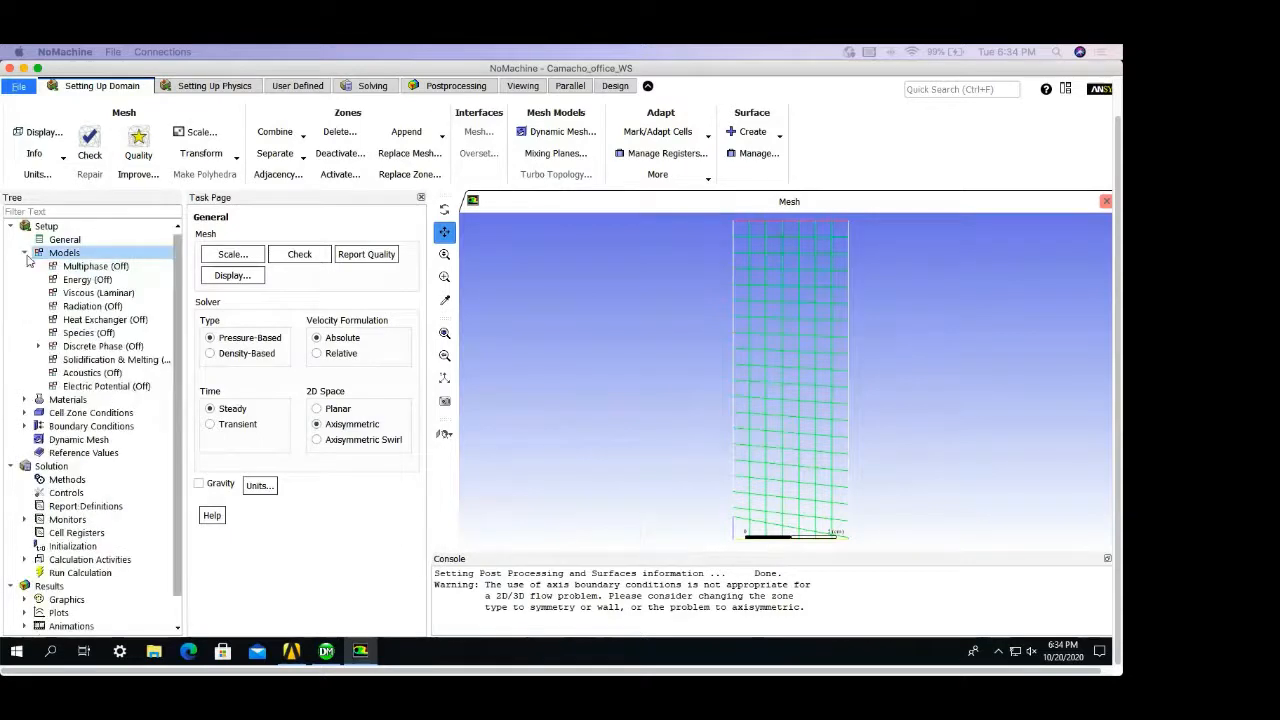
pyautogui.doubleClick(98, 266)
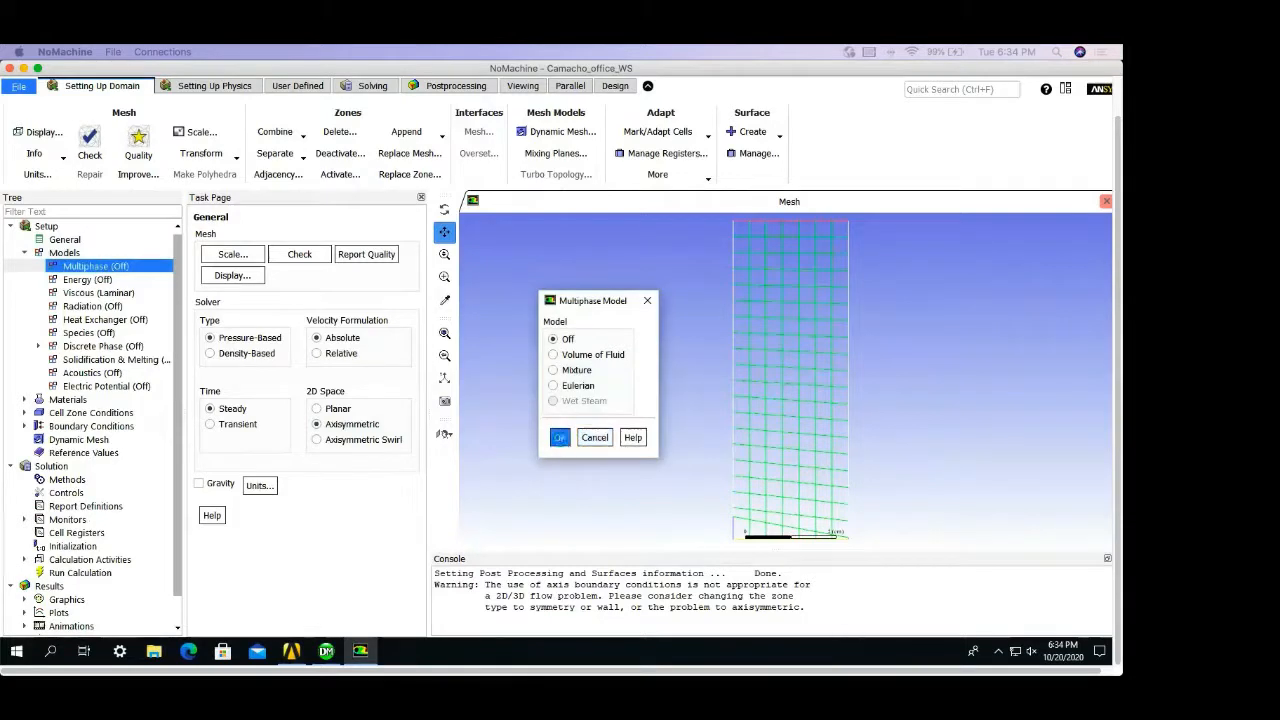
pyautogui.click(560, 437)
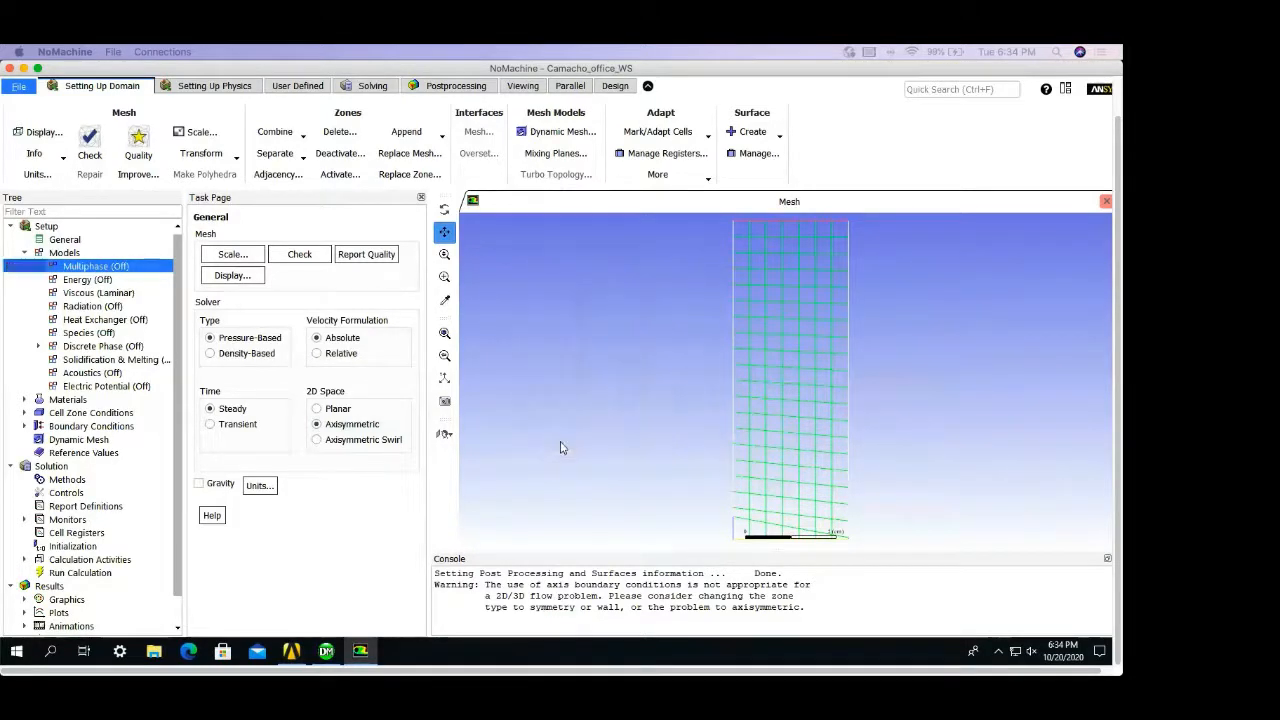
pyautogui.doubleClick(80, 279)
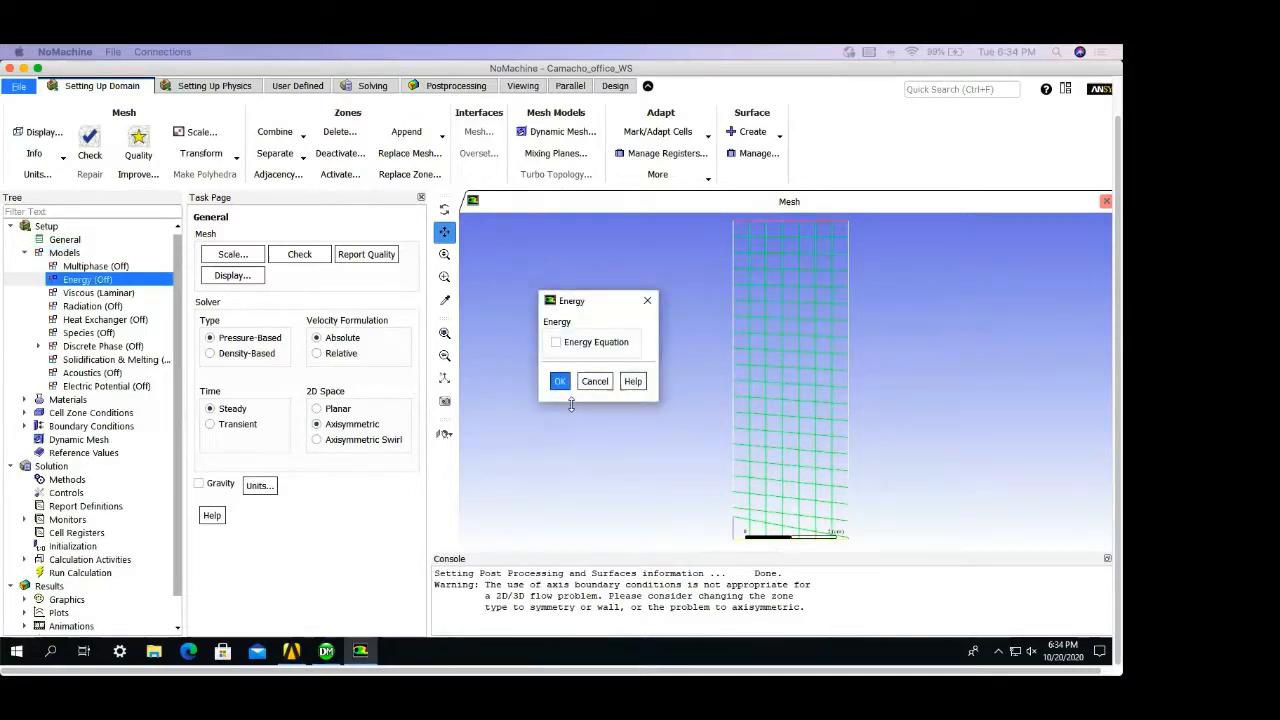
pyautogui.click(557, 343)
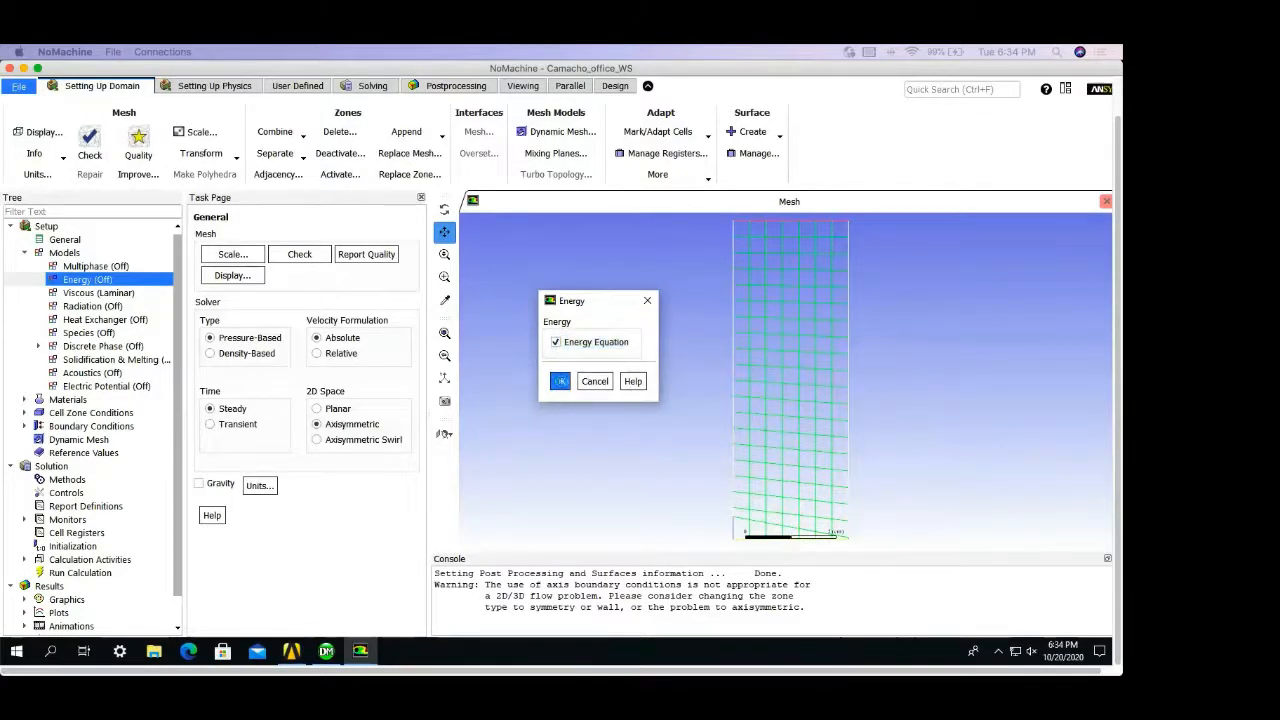
pyautogui.click(560, 381)
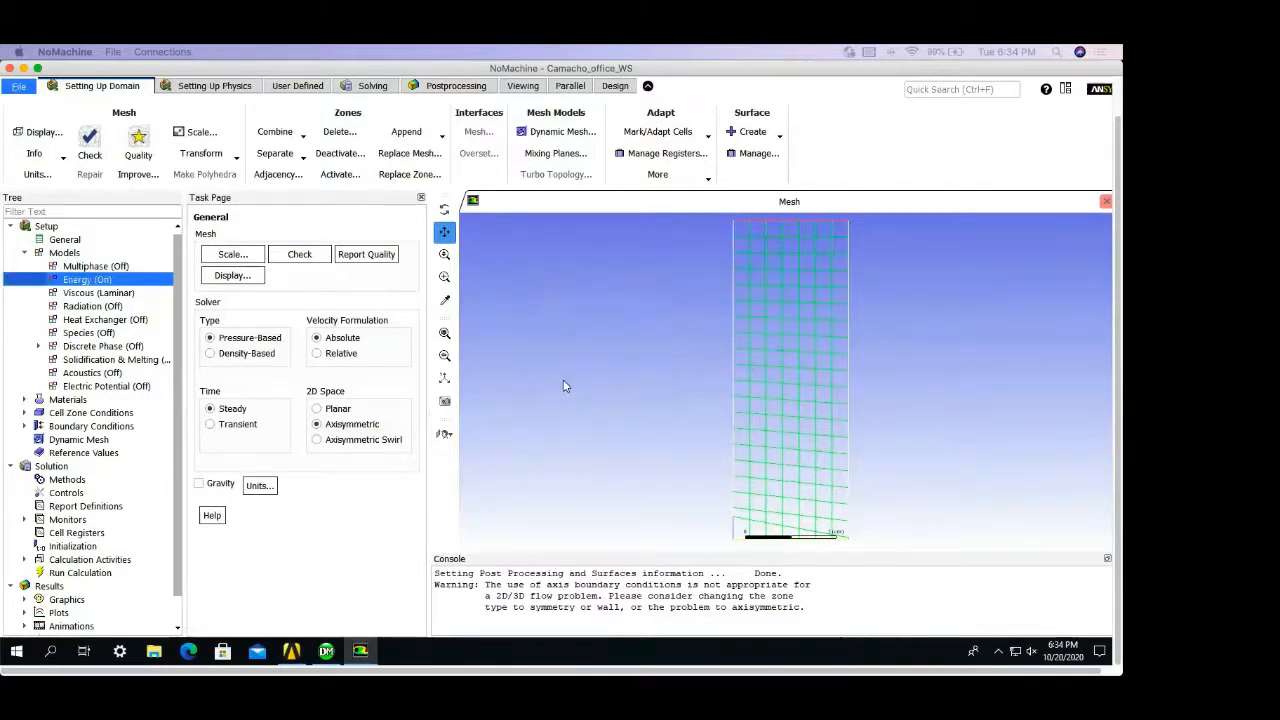
# Step: Review the viscous model options and accept the Laminar model
pyautogui.click(108, 293)
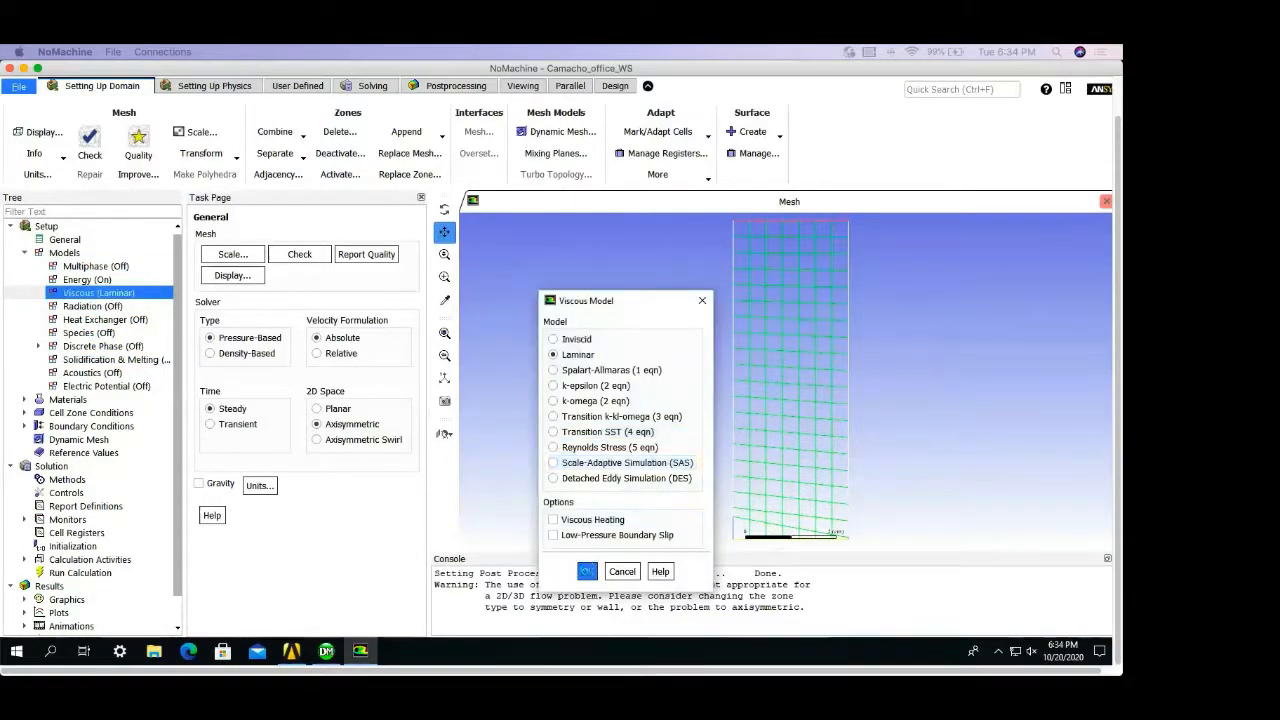
pyautogui.click(587, 571)
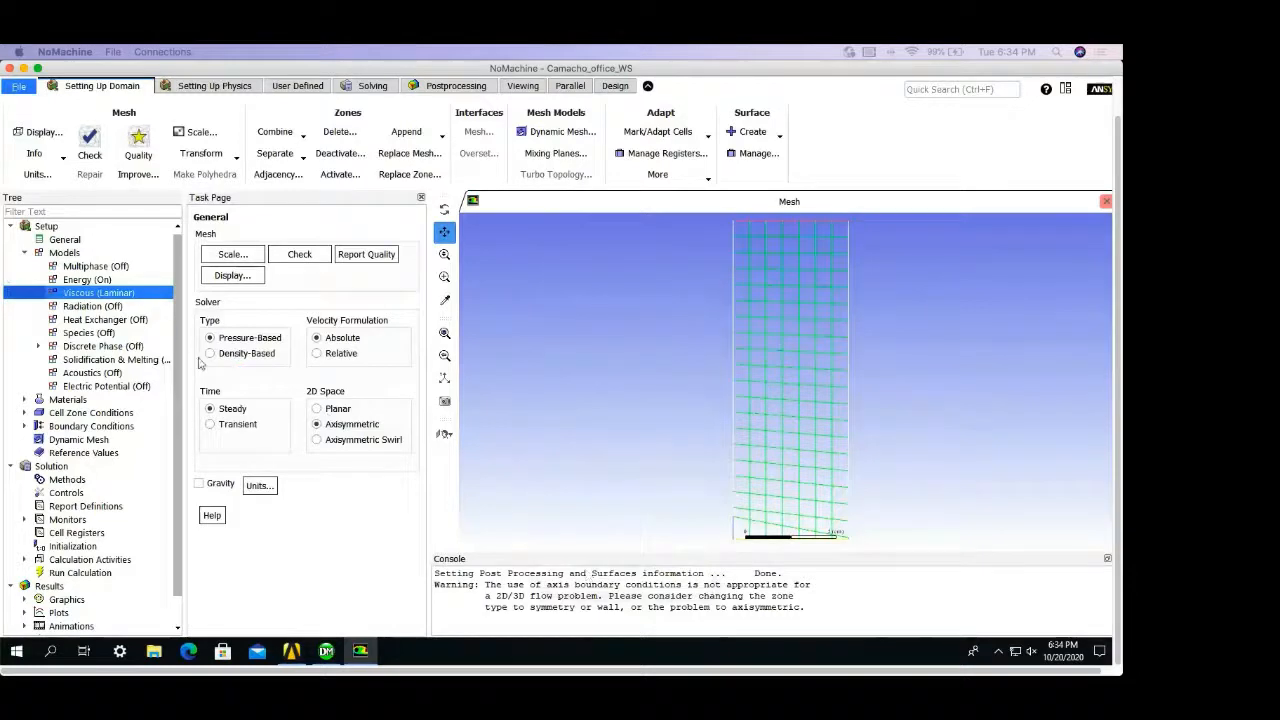
pyautogui.doubleClick(127, 293)
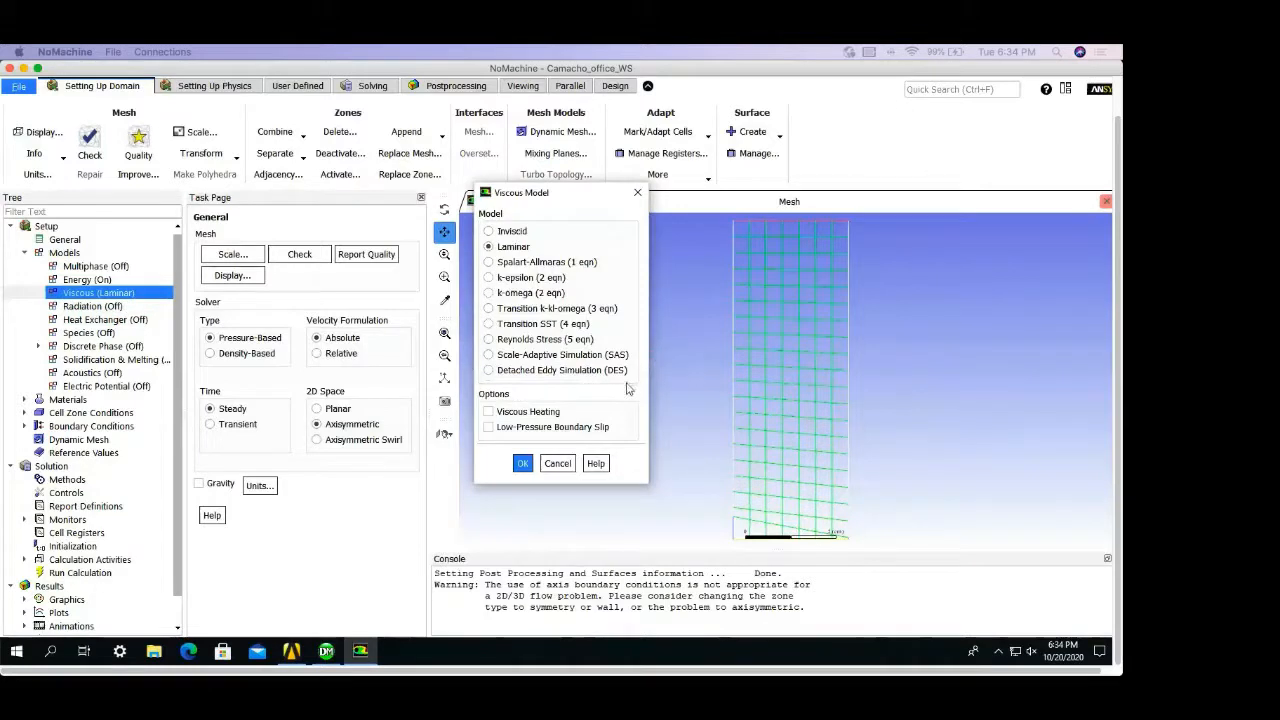
pyautogui.click(522, 463)
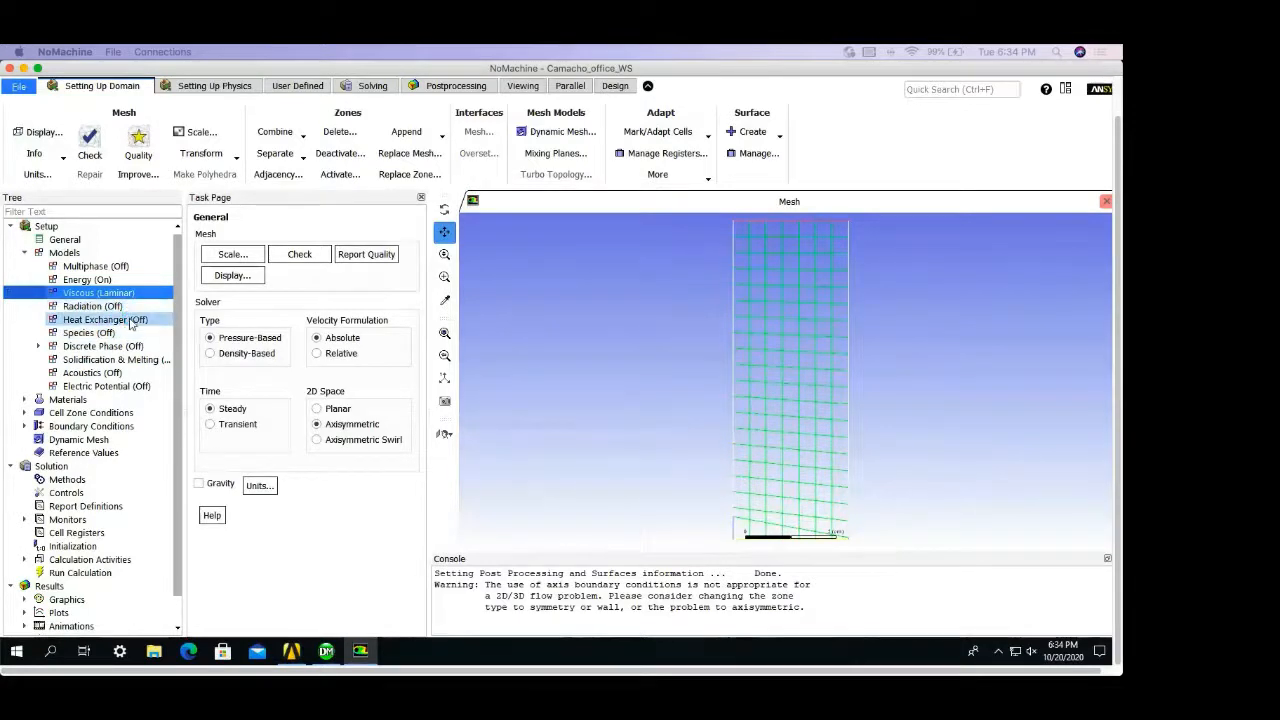
# Step: Enable Species Transport in the Species model
pyautogui.doubleClick(100, 333)
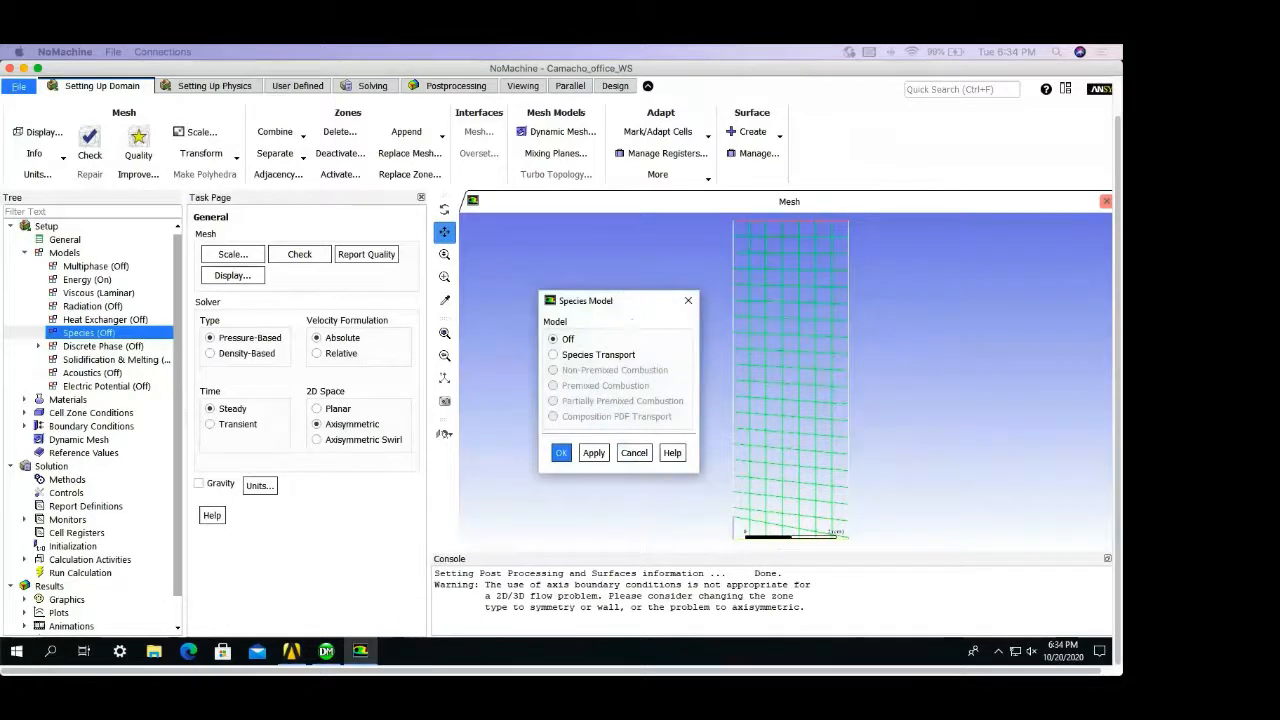
pyautogui.moveTo(622, 304); pyautogui.dragTo(619, 241)
pyautogui.click(550, 292)
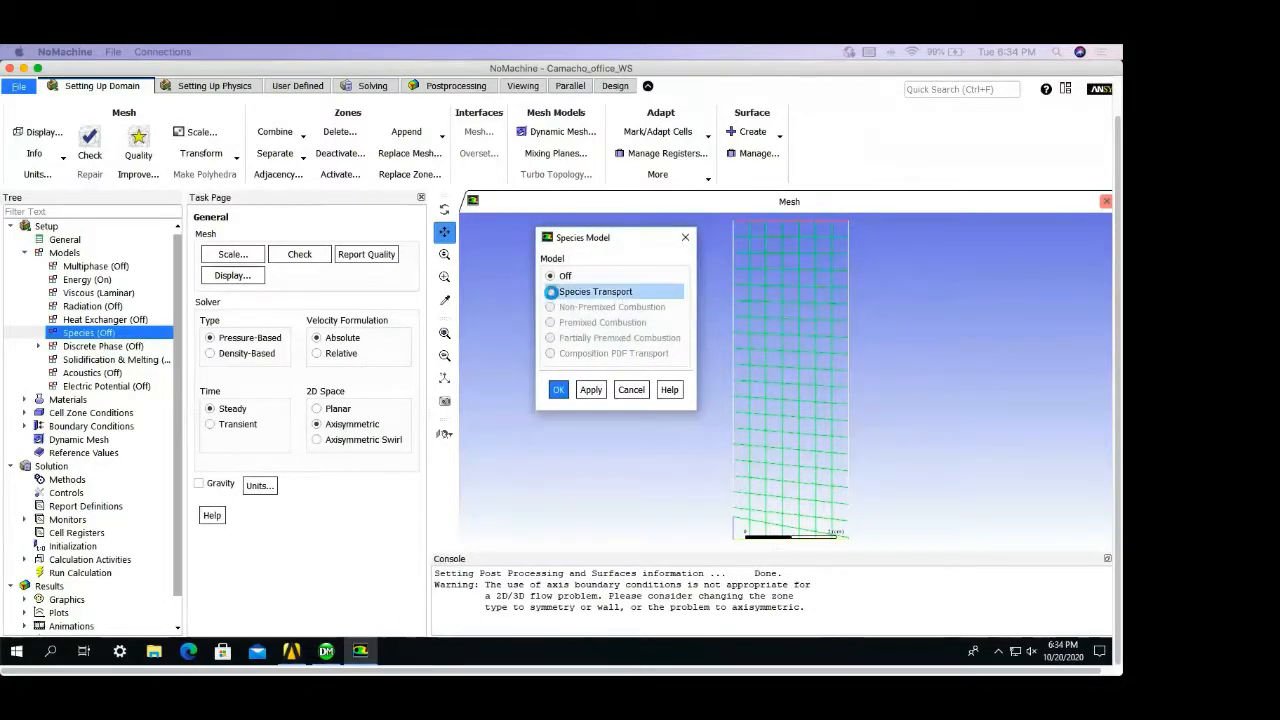
pyautogui.moveTo(688, 248); pyautogui.dragTo(609, 208)
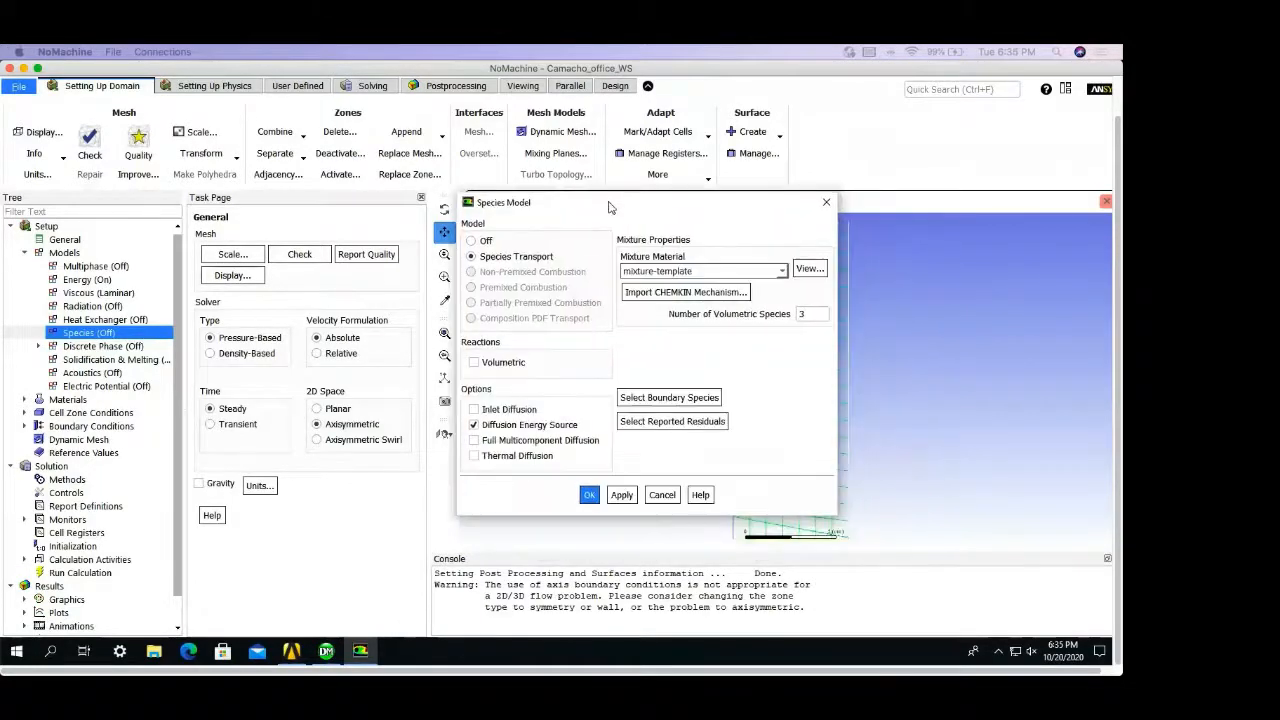
# Step: Examine which input files a CHEMKIN mechanism import needs and close its dialog without importing
pyautogui.click(692, 292)
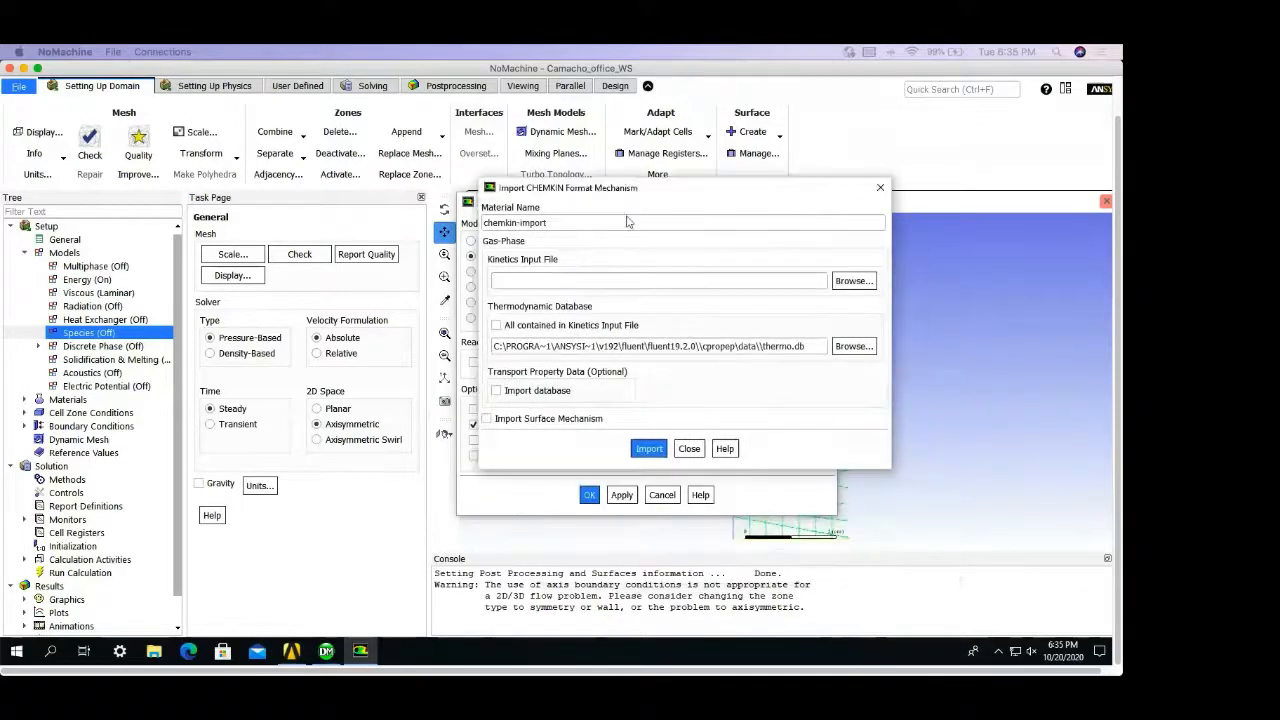
pyautogui.click(598, 278)
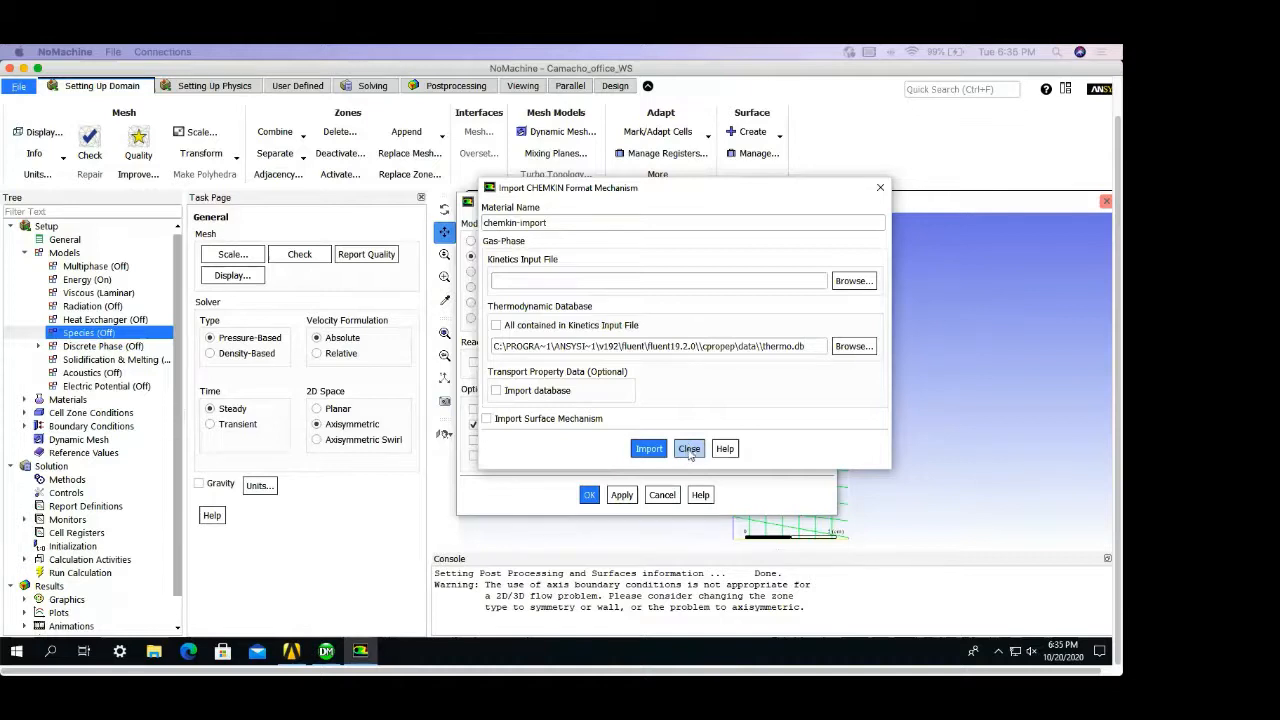
pyautogui.click(689, 448)
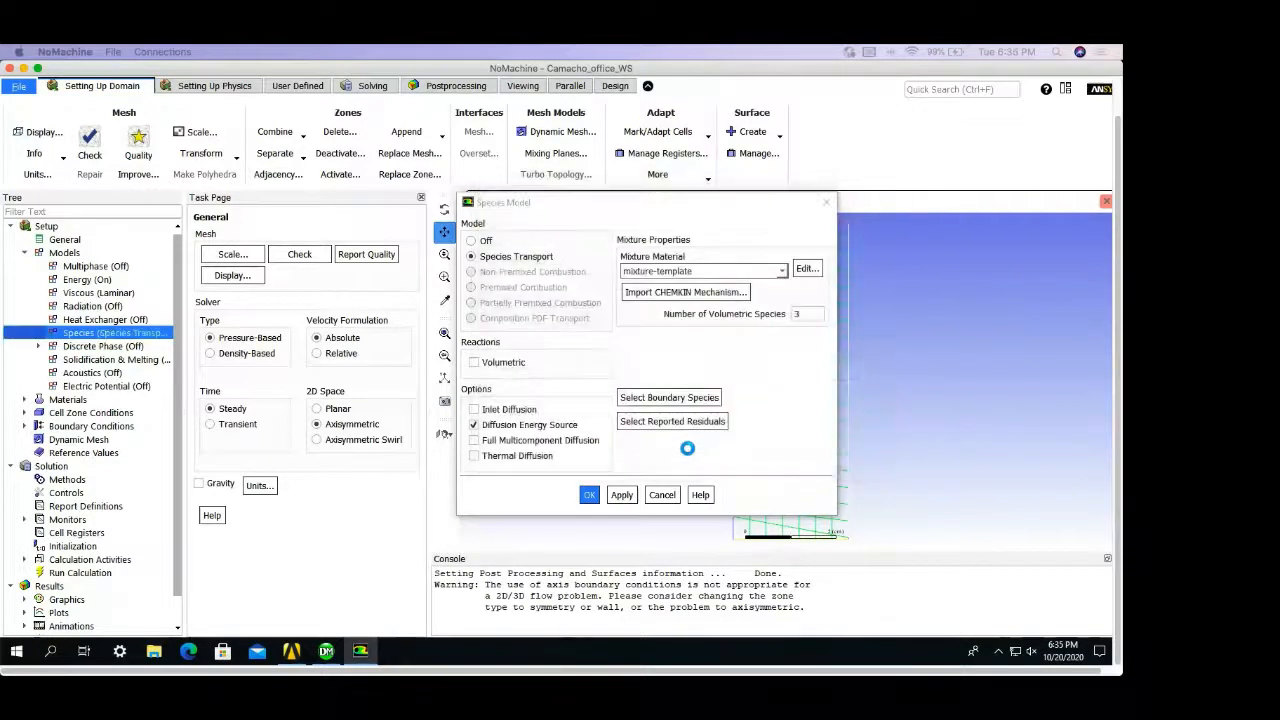
# Step: Check which mixture materials are available for the Species Transport model
pyautogui.click(782, 271)
pyautogui.click(784, 277)
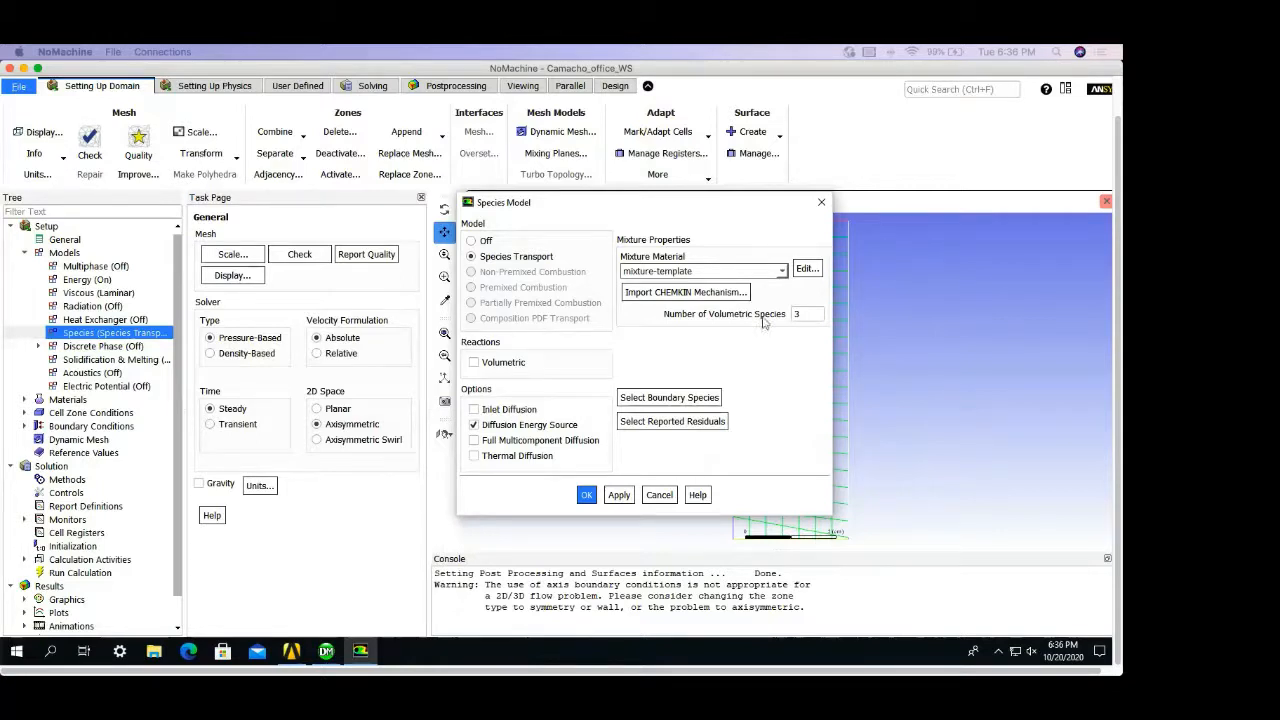
pyautogui.click(782, 271)
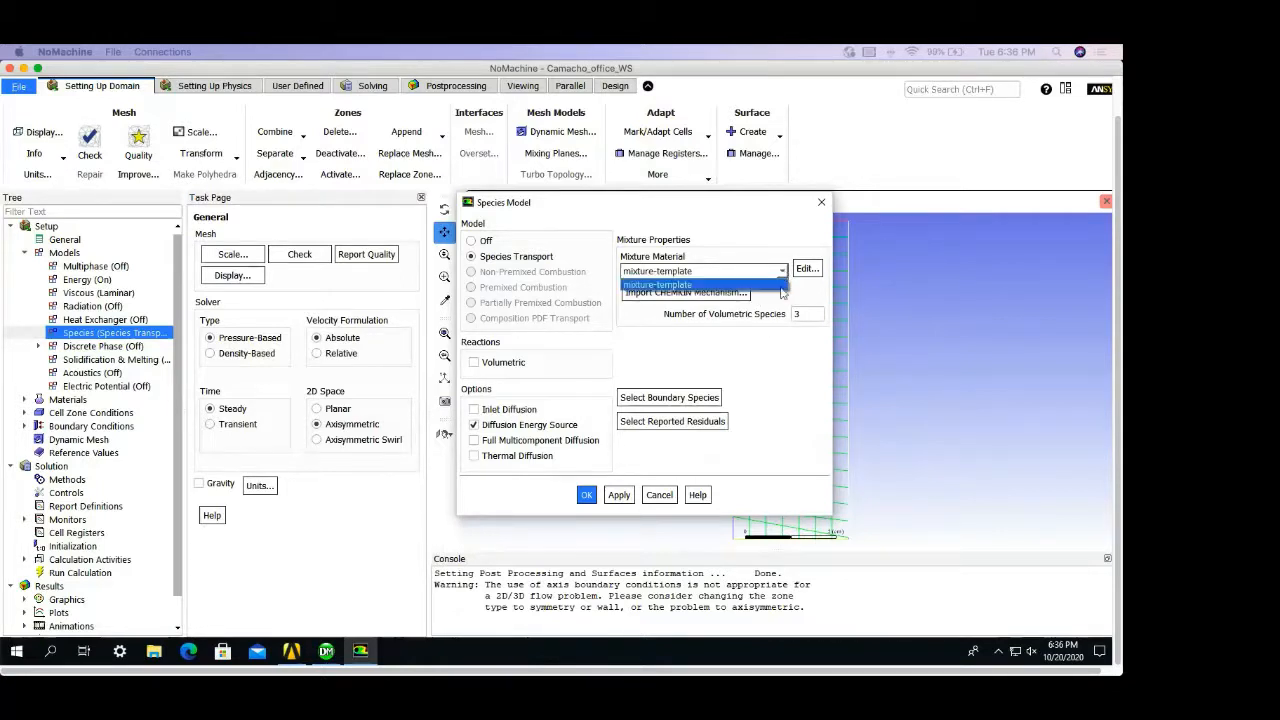
pyautogui.click(785, 394)
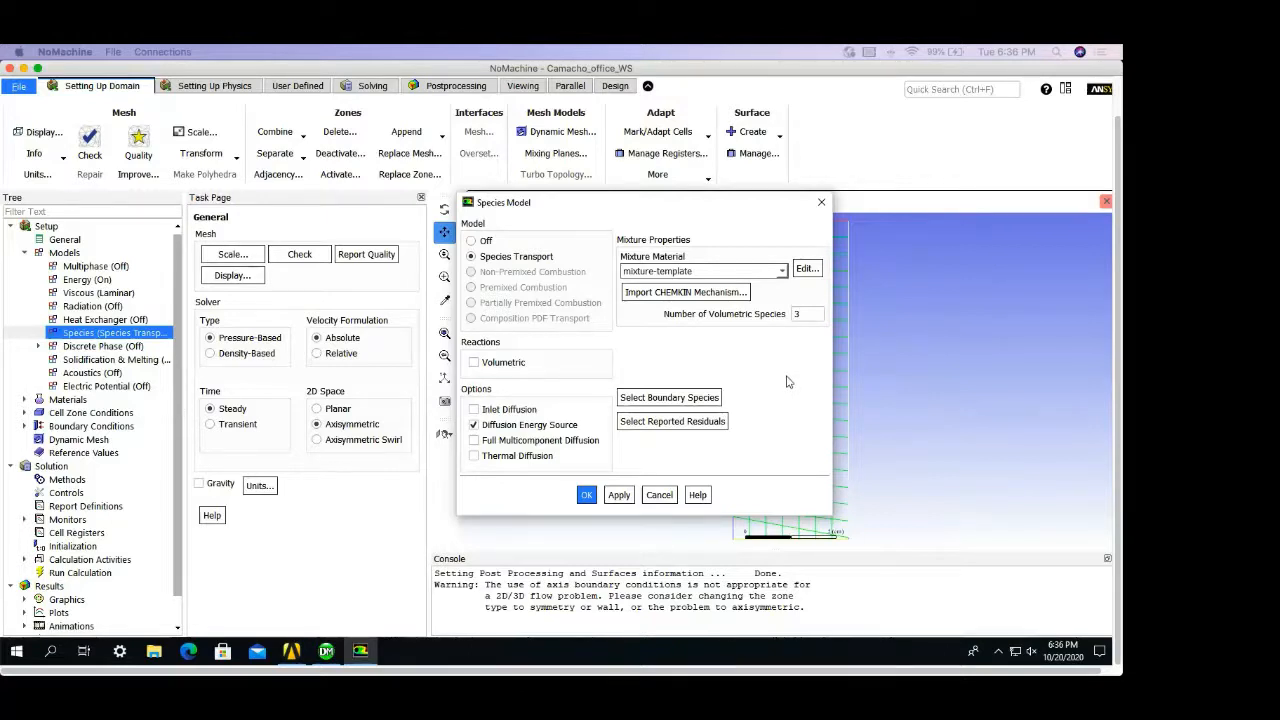
# Step: Examine the mixture-template material's properties, from its mixture species down to mass diffusivity
pyautogui.click(806, 269)
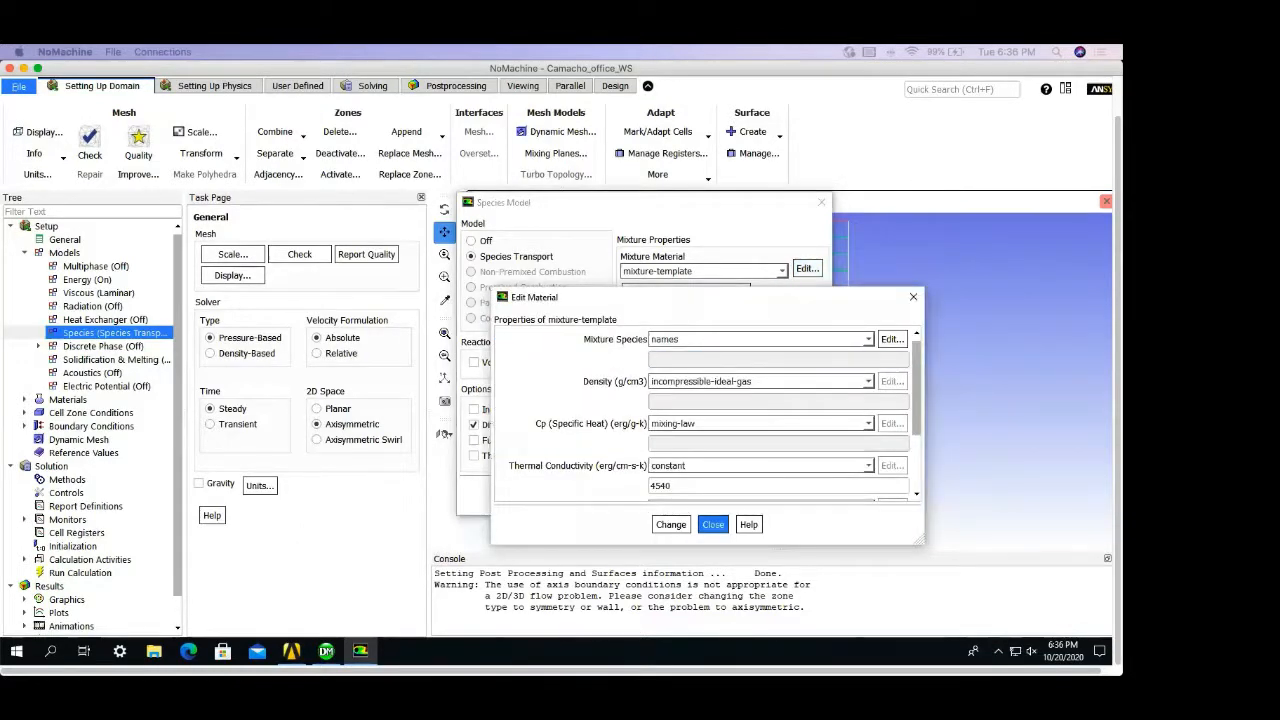
pyautogui.moveTo(640, 297); pyautogui.dragTo(594, 184)
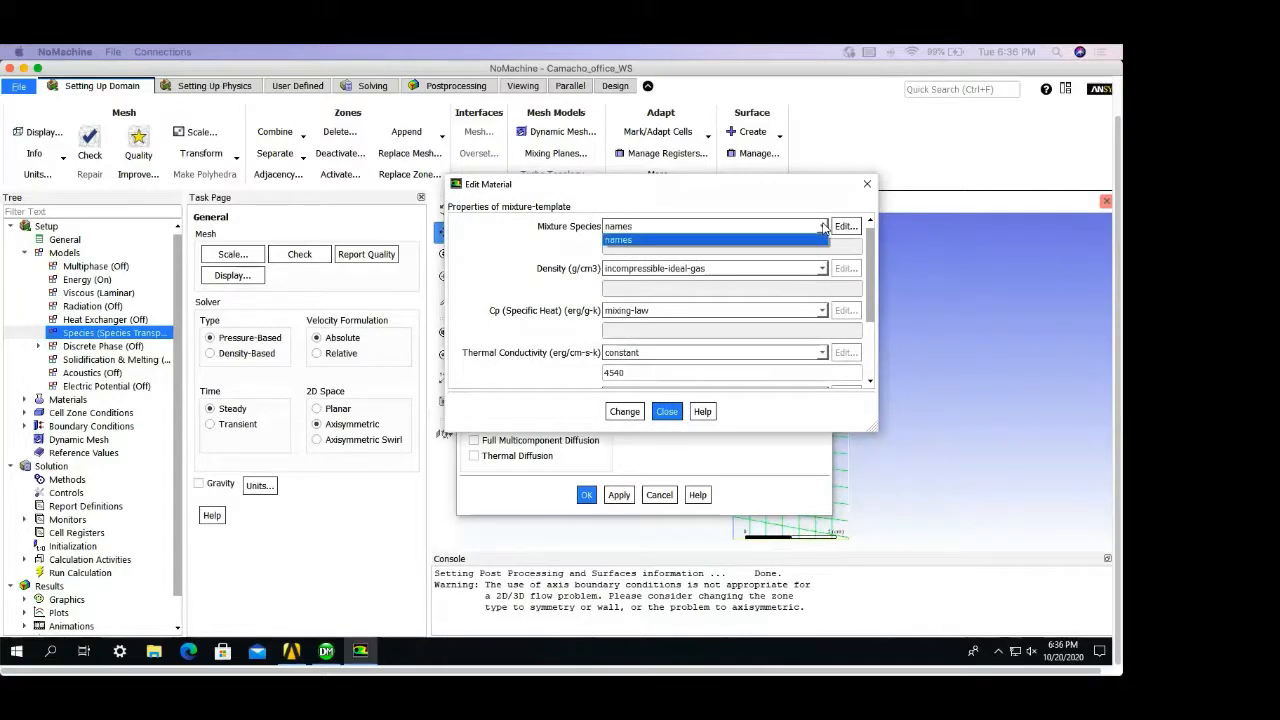
pyautogui.scroll(-3, 728, 370)
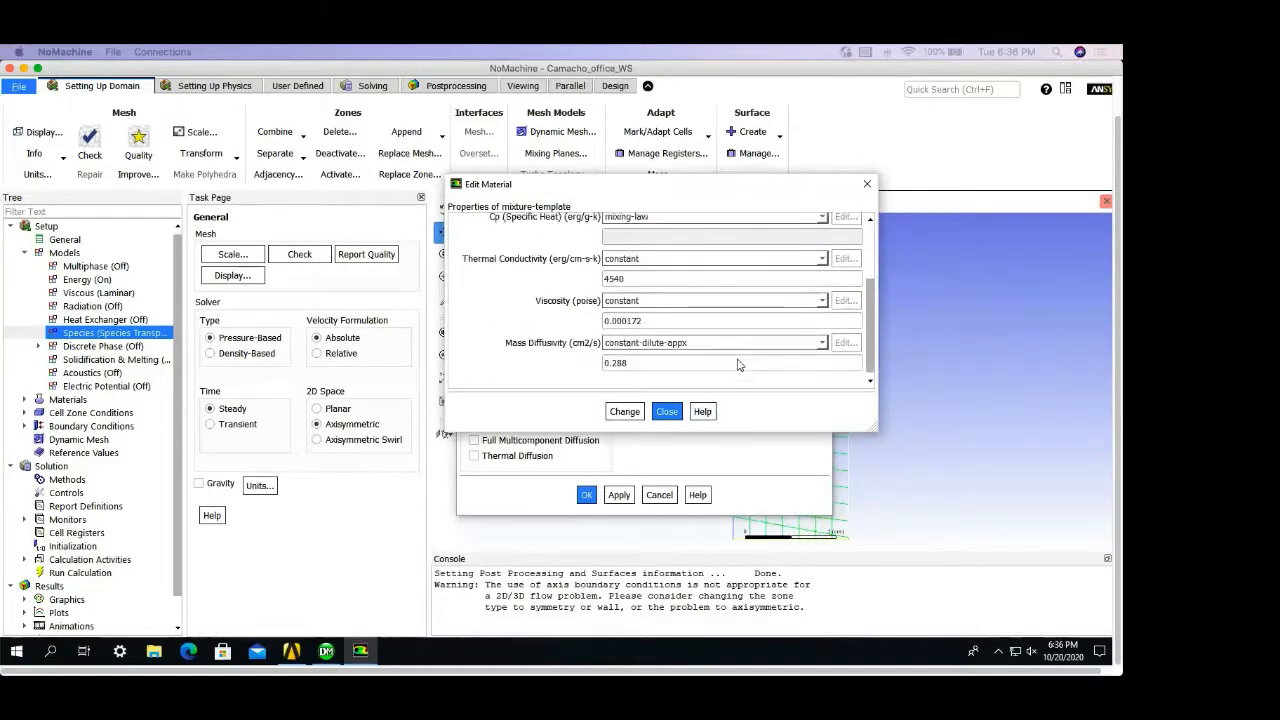
pyautogui.click(668, 412)
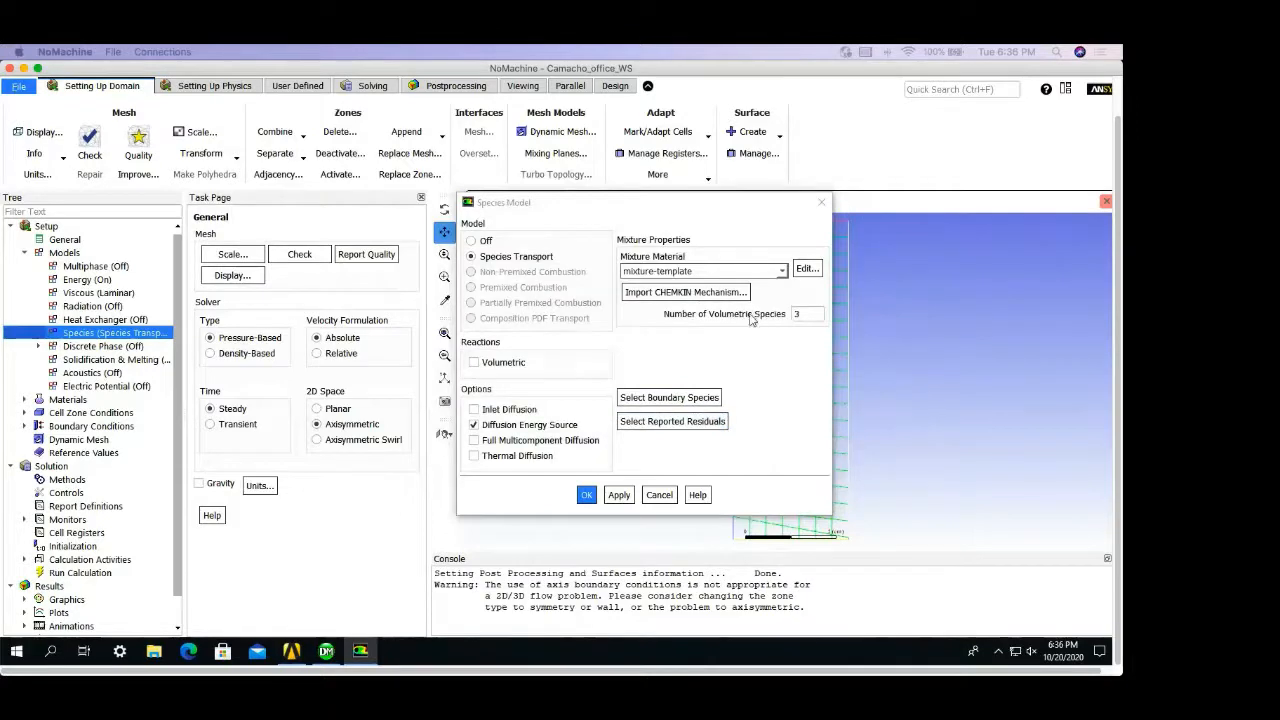
# Step: Review the boundary species selected for the mixture and close the list without changes
pyautogui.click(706, 402)
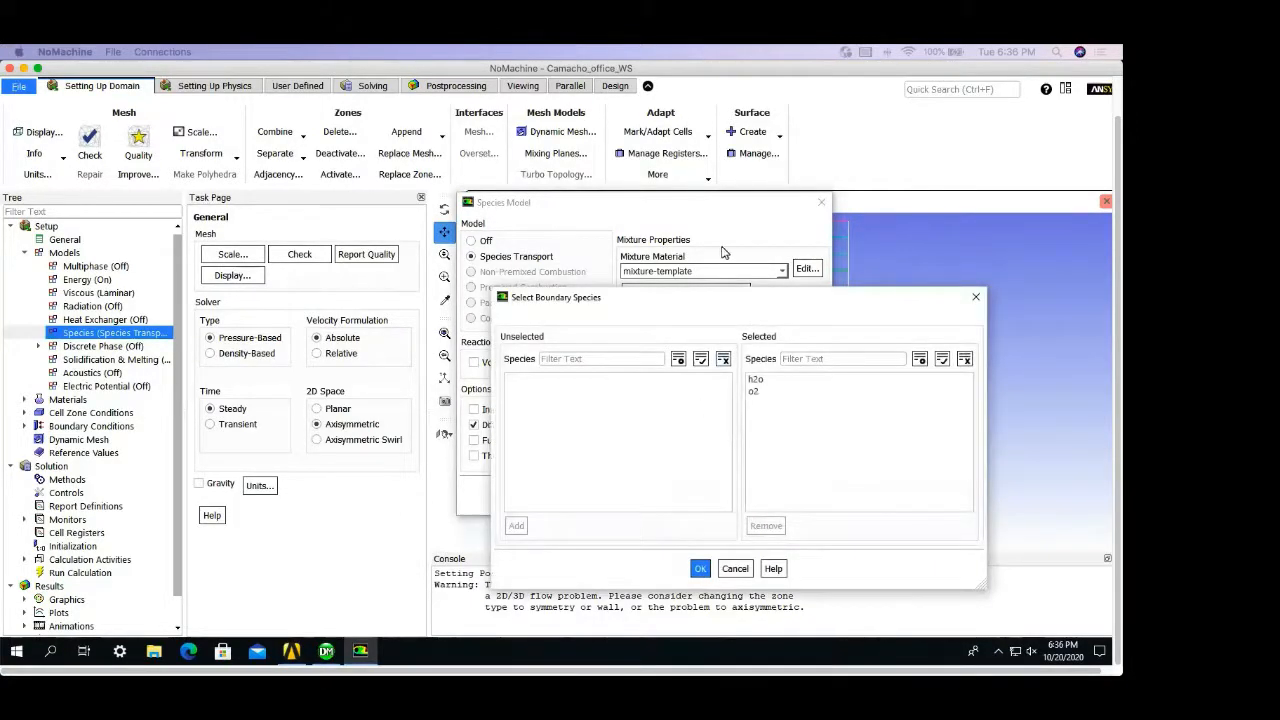
pyautogui.click(757, 383)
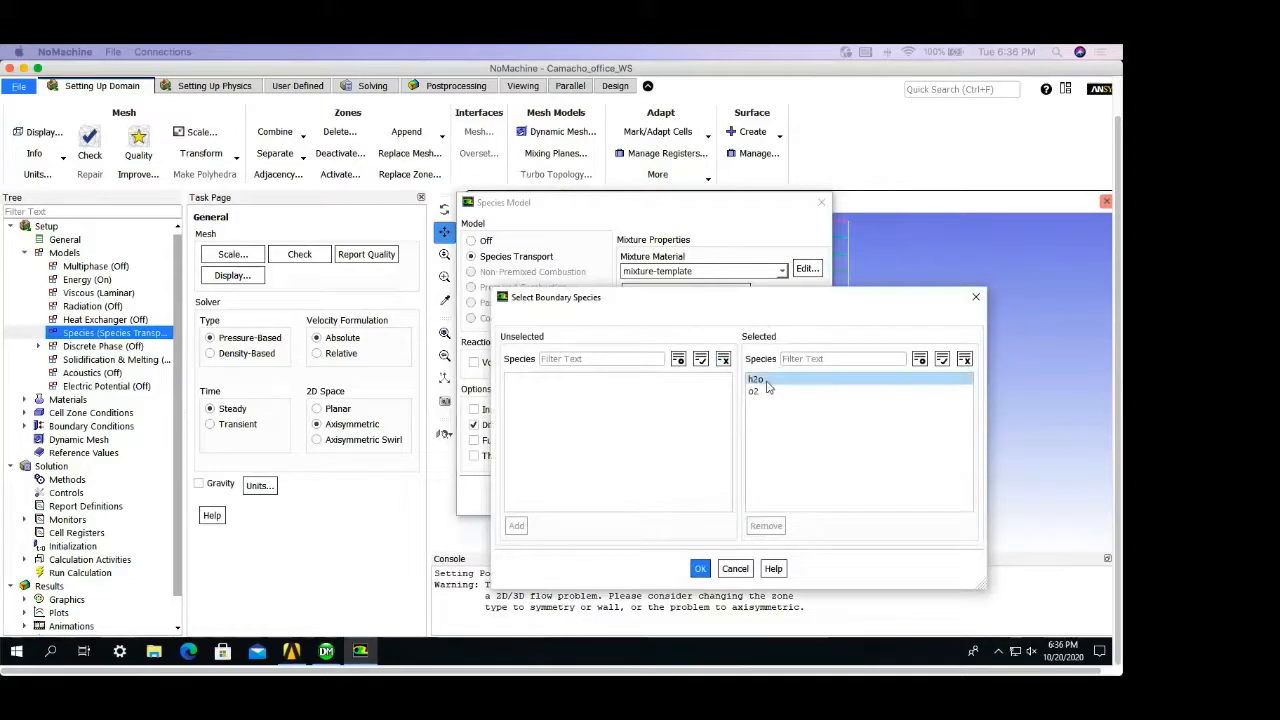
pyautogui.click(976, 297)
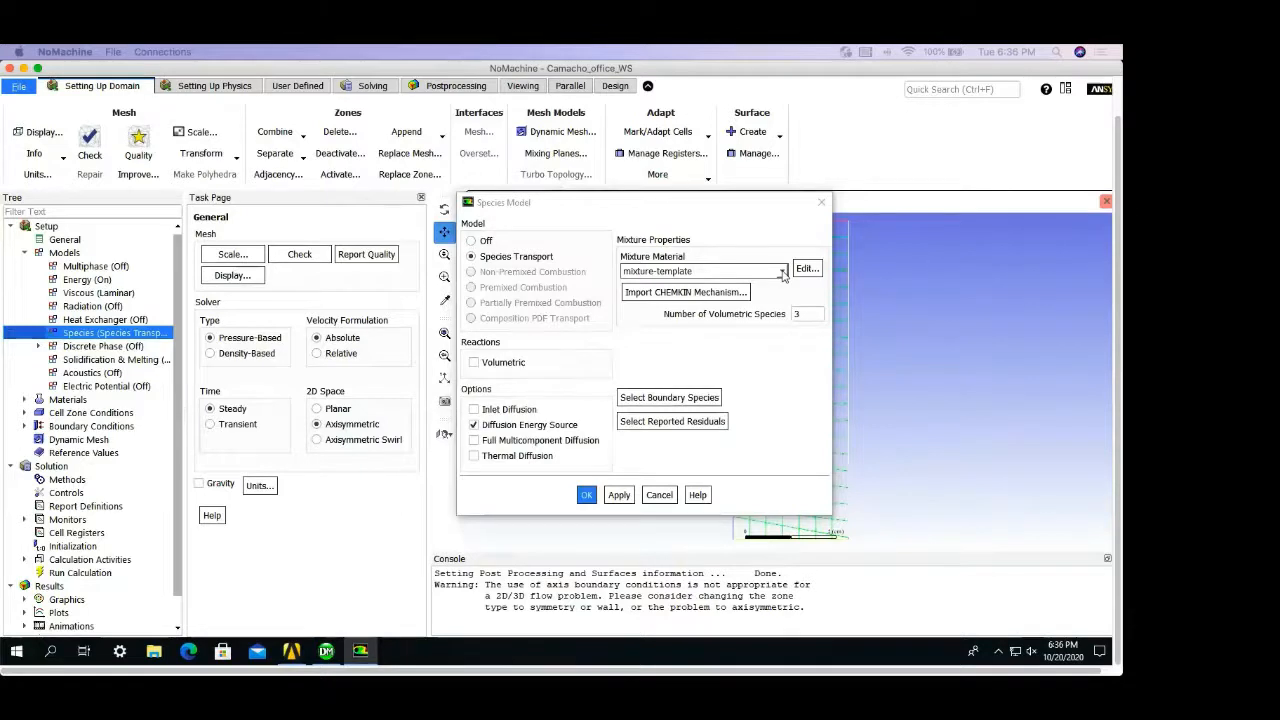
# Step: Check the mixture material choices once more and dismiss the Species Model dialog without further changes
pyautogui.click(783, 275)
pyautogui.click(790, 437)
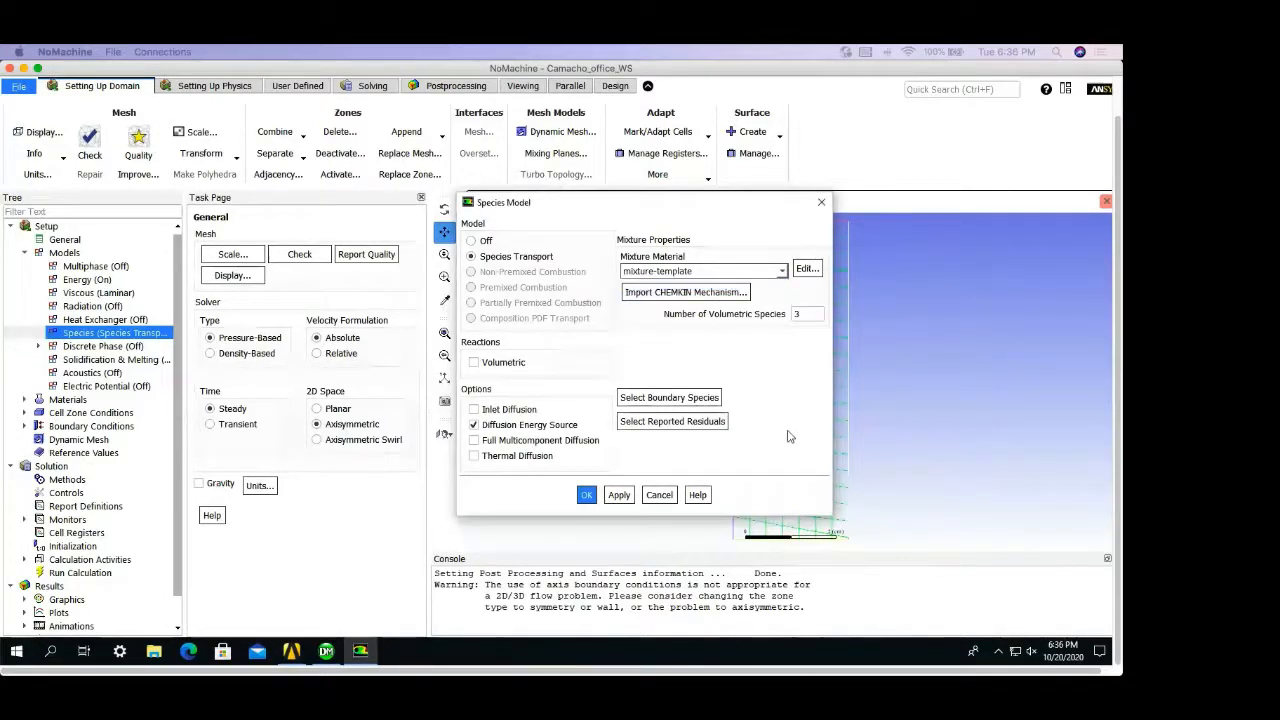
pyautogui.click(660, 495)
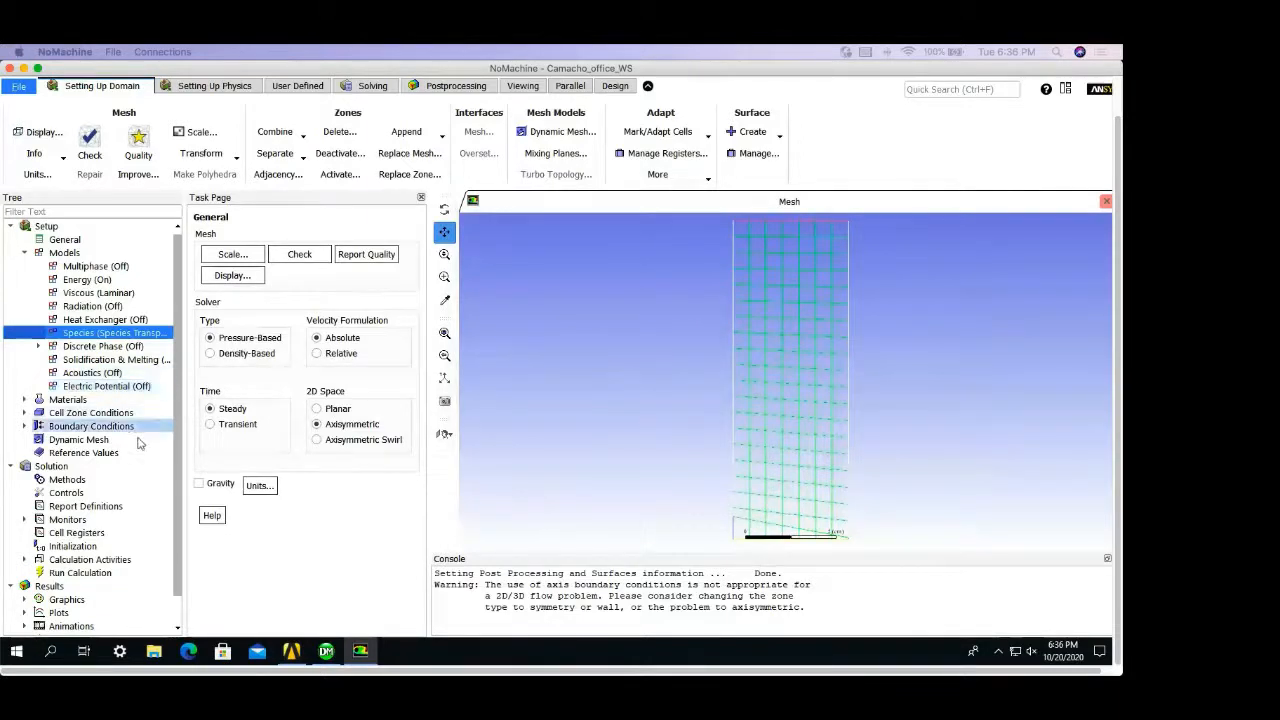
# Step: Open the mixture-template material from the project's mixture materials and review its properties from mixture species down
pyautogui.click(25, 399)
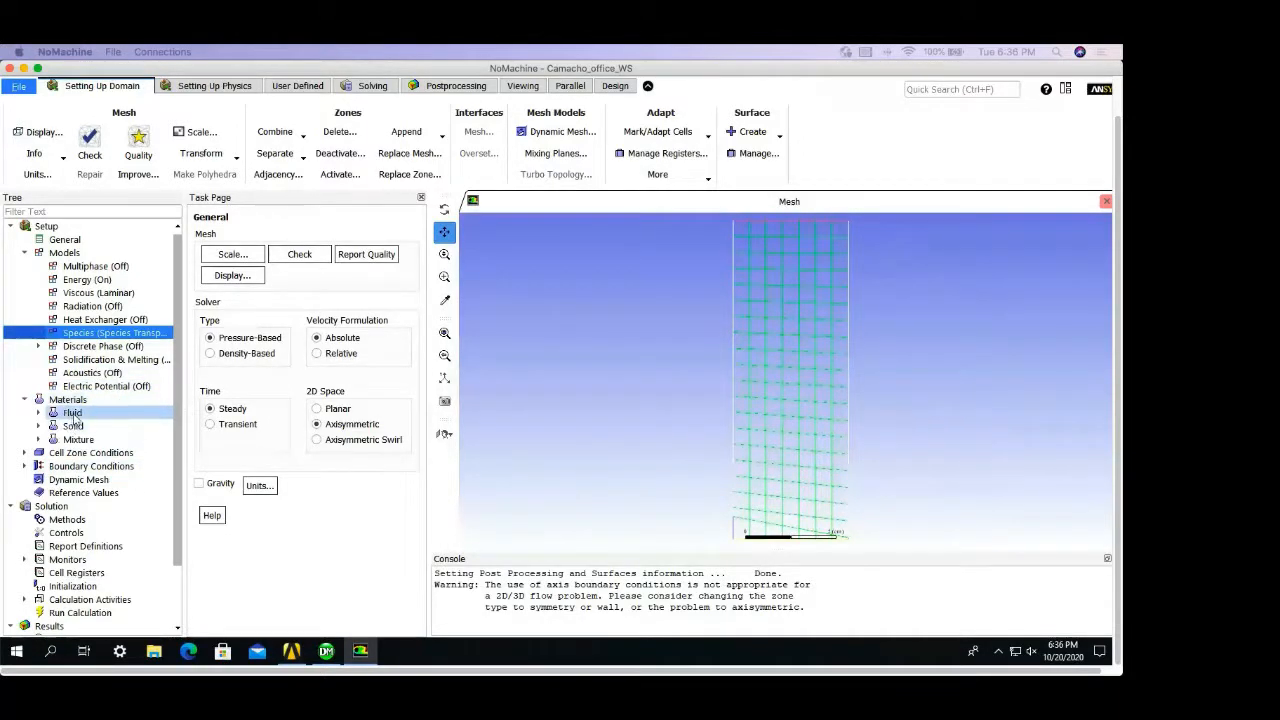
pyautogui.click(73, 414)
pyautogui.click(78, 453)
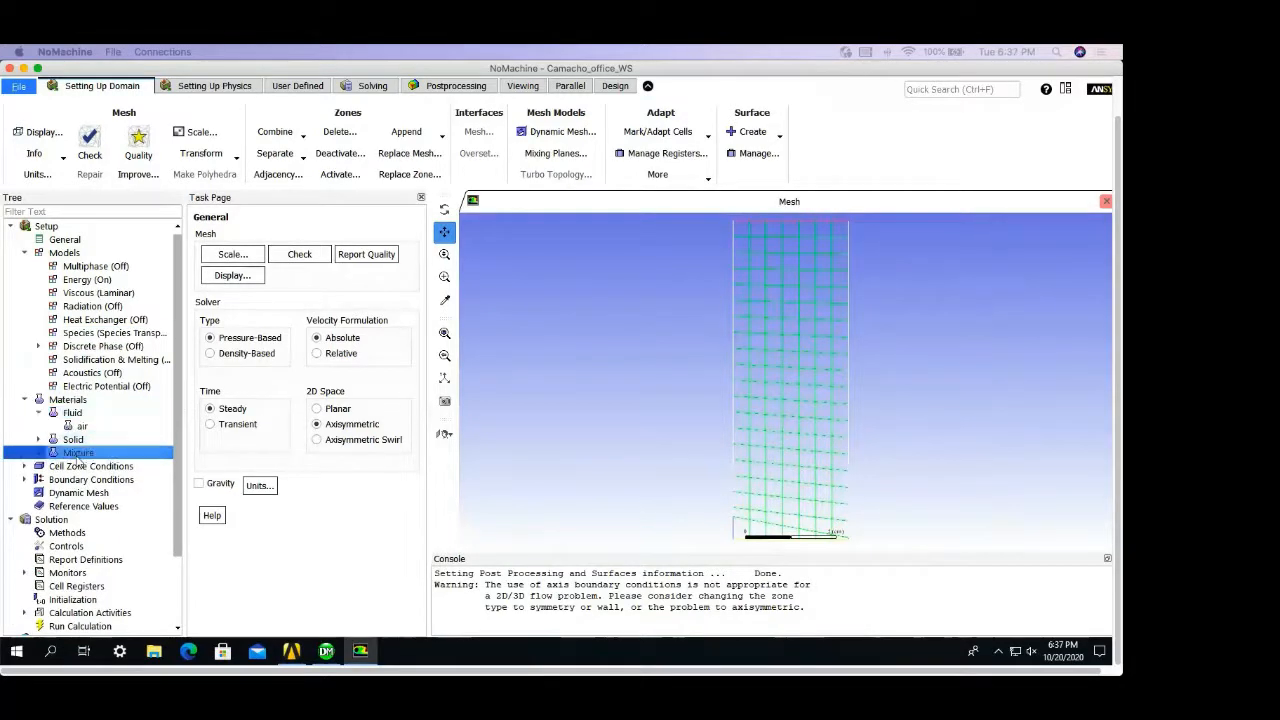
pyautogui.doubleClick(96, 467)
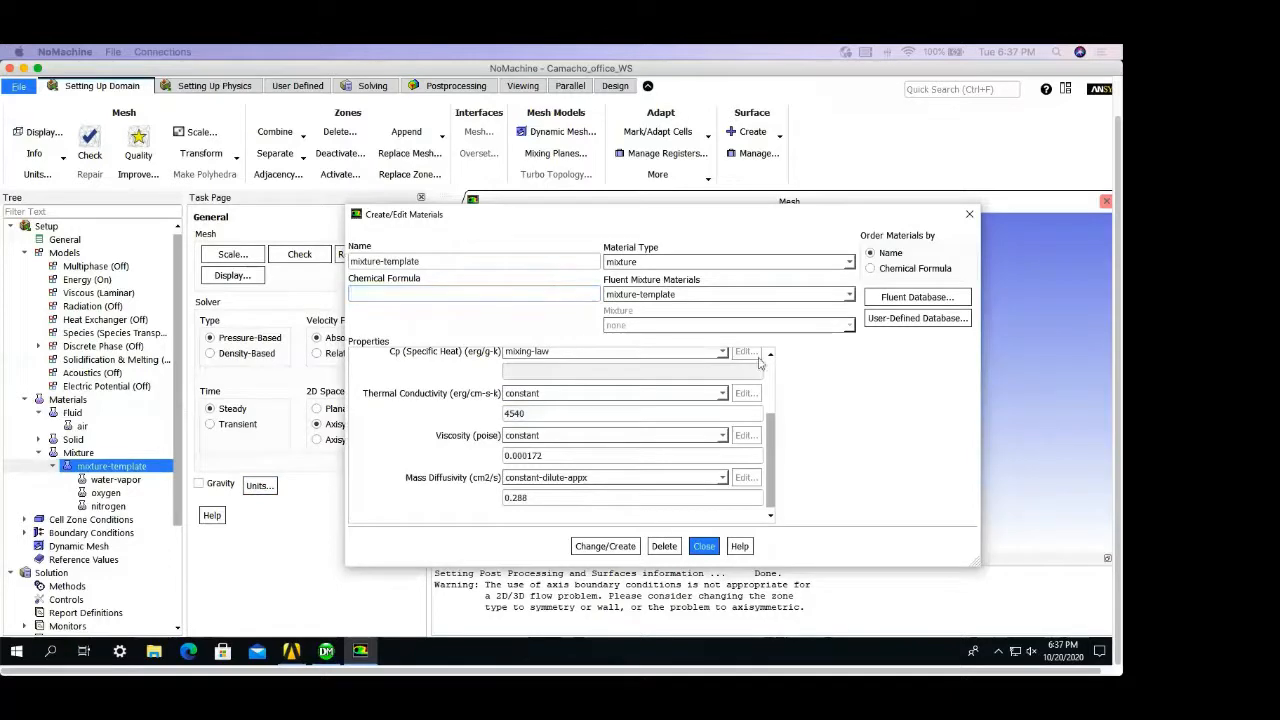
pyautogui.moveTo(772, 450); pyautogui.dragTo(785, 351)
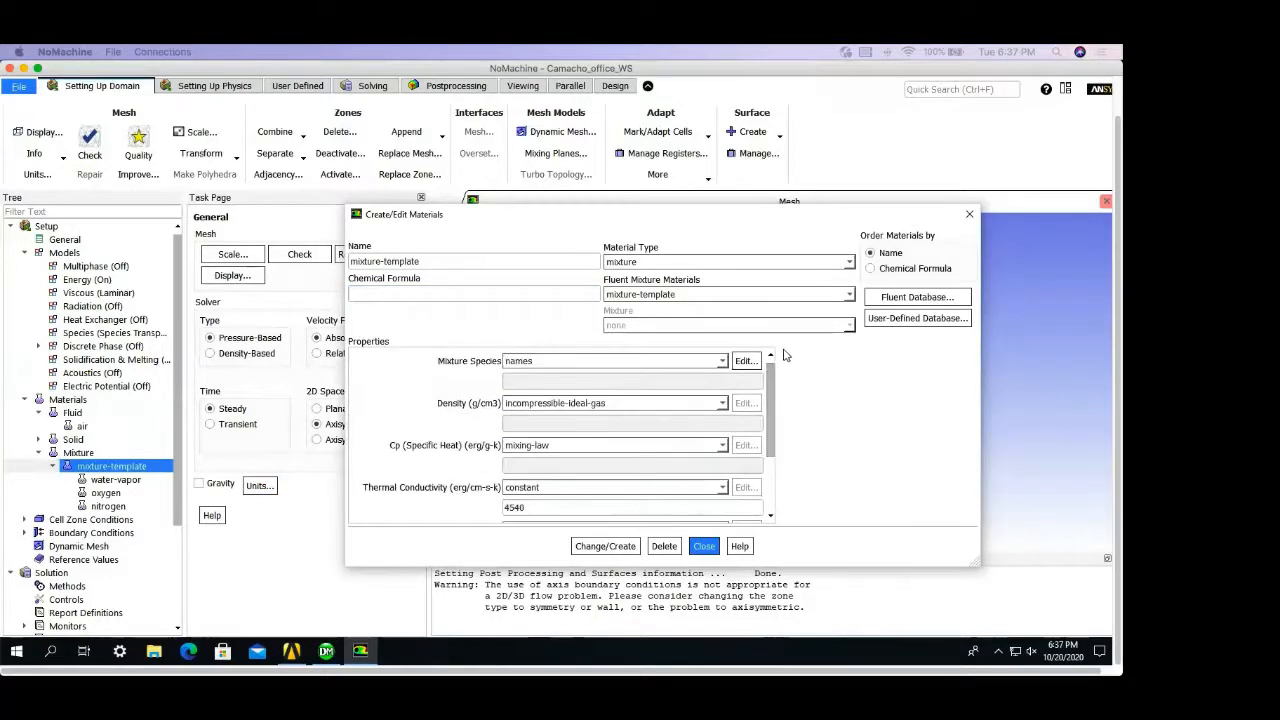
# Step: Browse the mixture materials offered in the Fluent Database, looking for a methane mixture
pyautogui.click(906, 298)
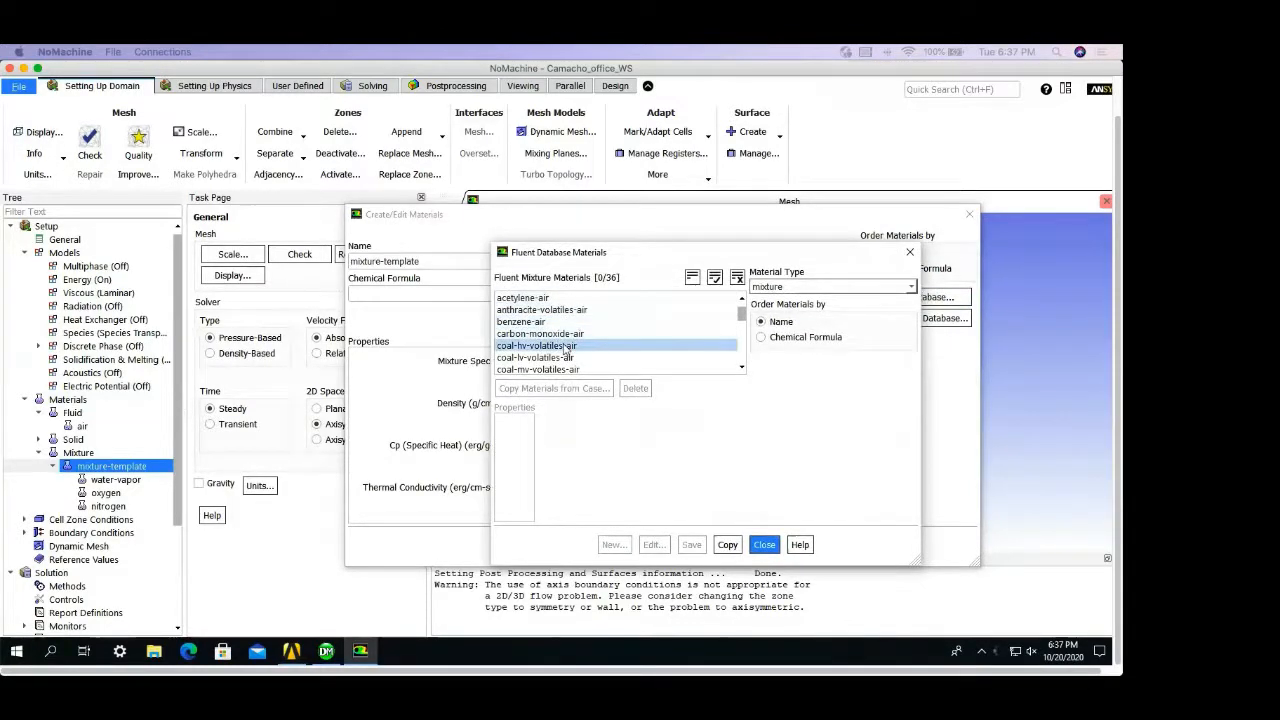
pyautogui.scroll(-5, 566, 347)
pyautogui.scroll(-3, 565, 348)
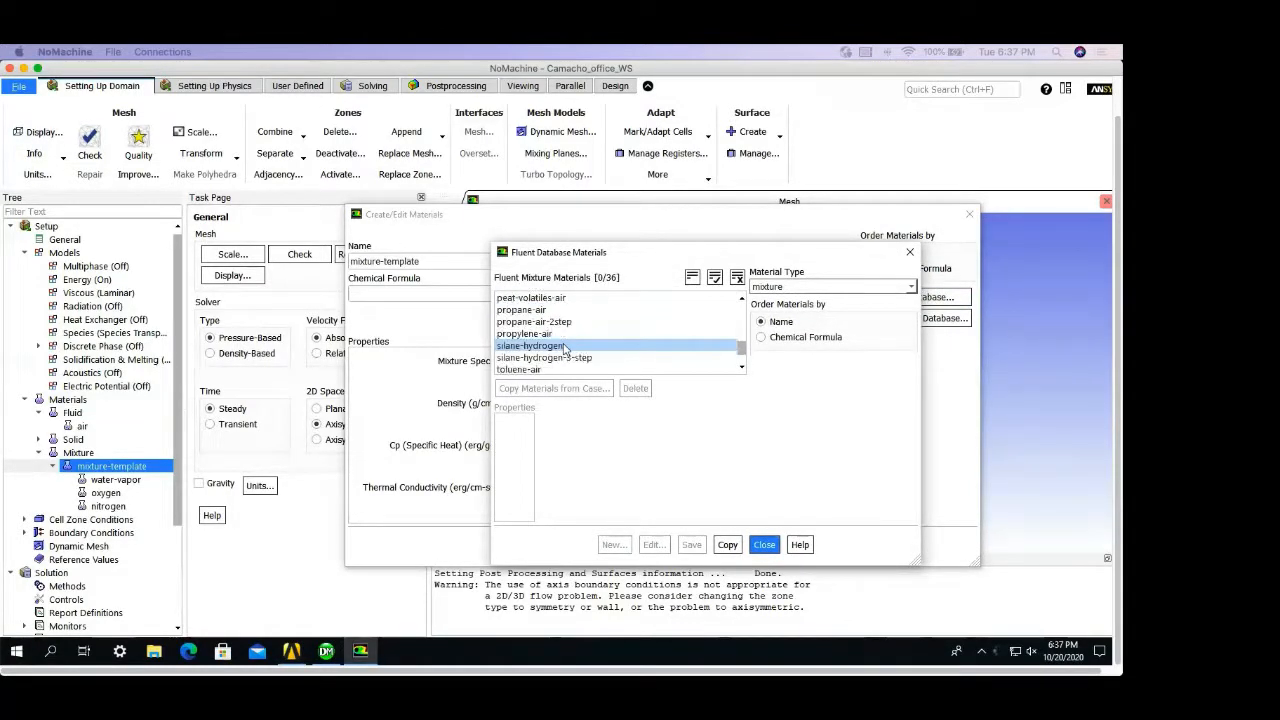
pyautogui.scroll(3, 565, 348)
pyautogui.scroll(5, 565, 348)
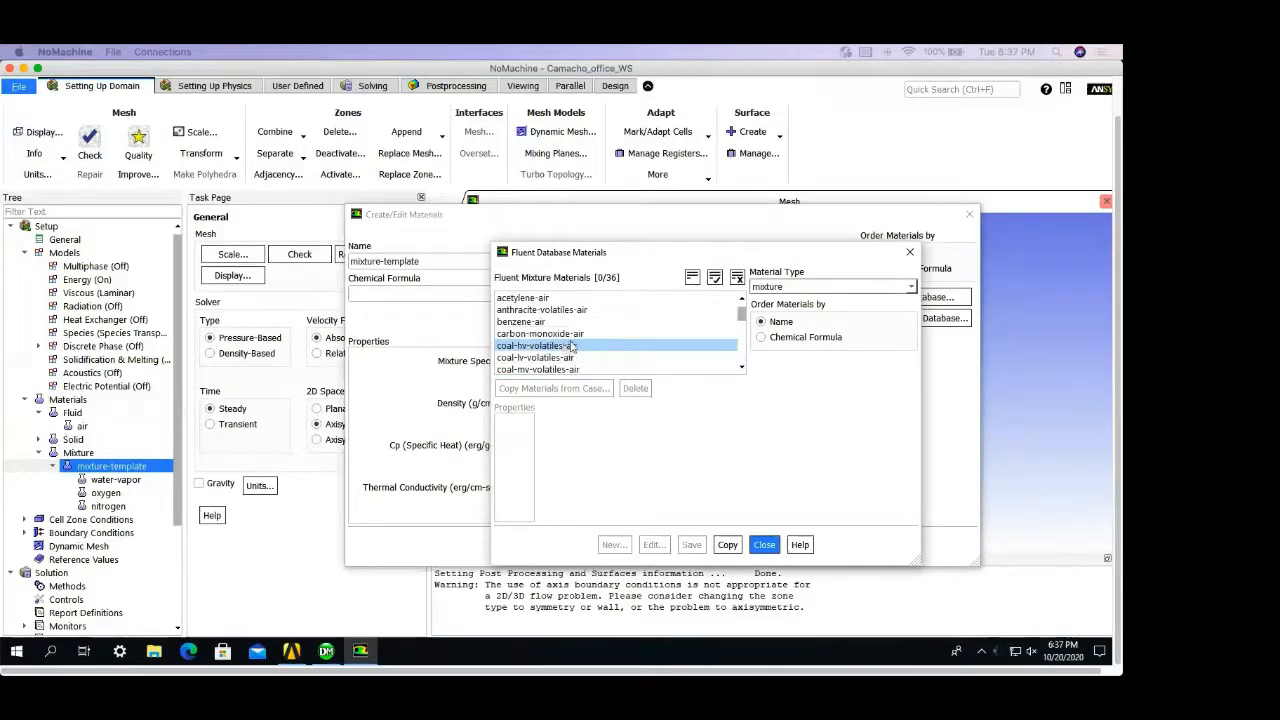
pyautogui.scroll(-1, 572, 346)
pyautogui.scroll(-3, 572, 346)
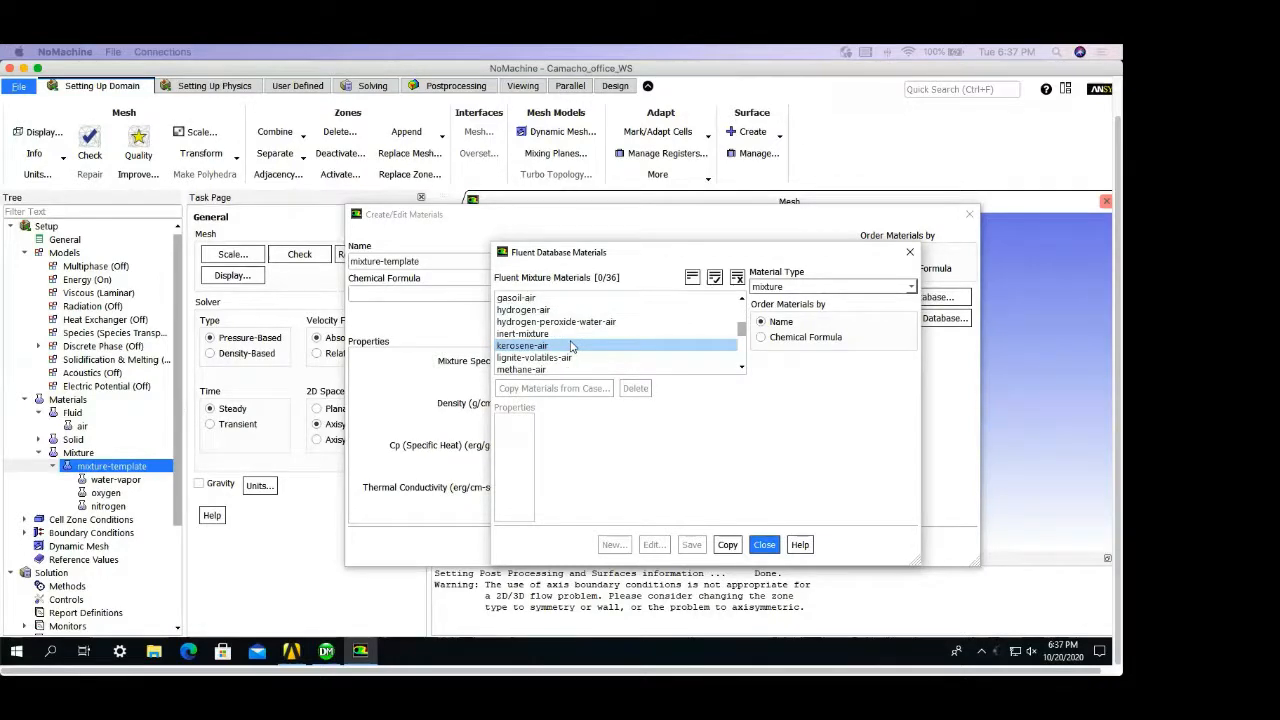
# Step: Copy only the methane-air mixture from the Fluent Database into the project's materials and close the database
pyautogui.click(521, 369)
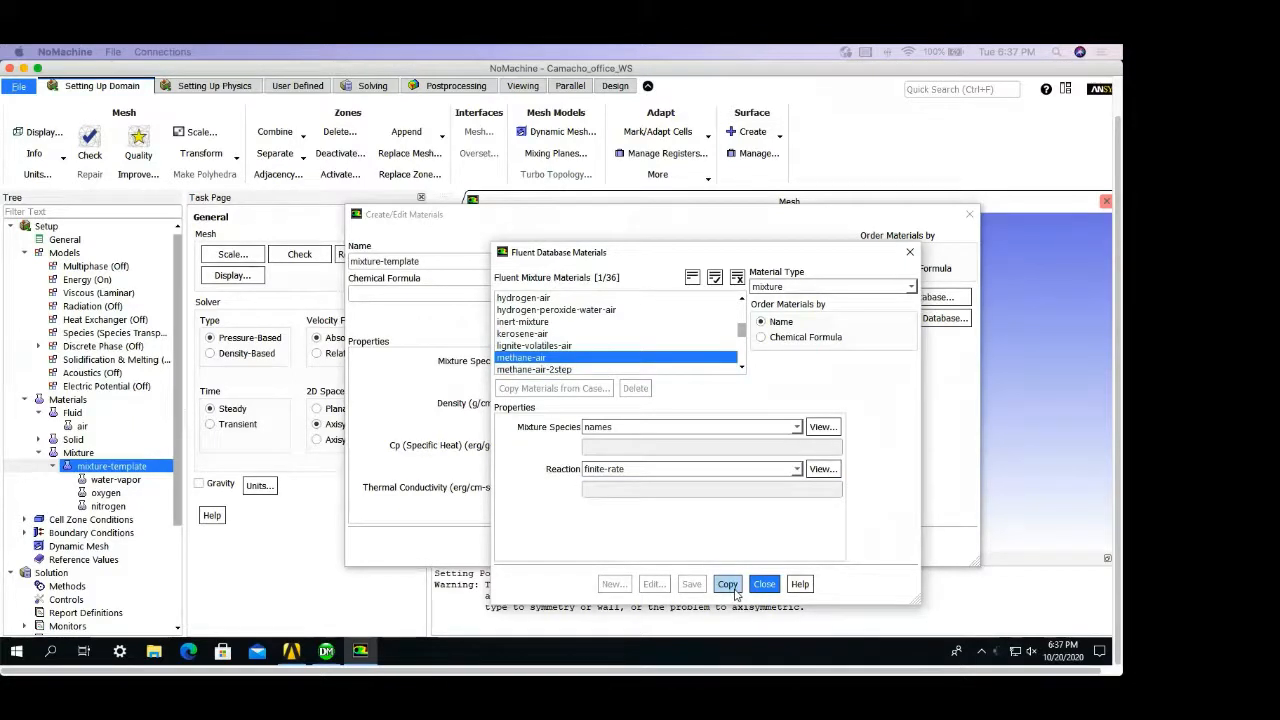
pyautogui.click(575, 369)
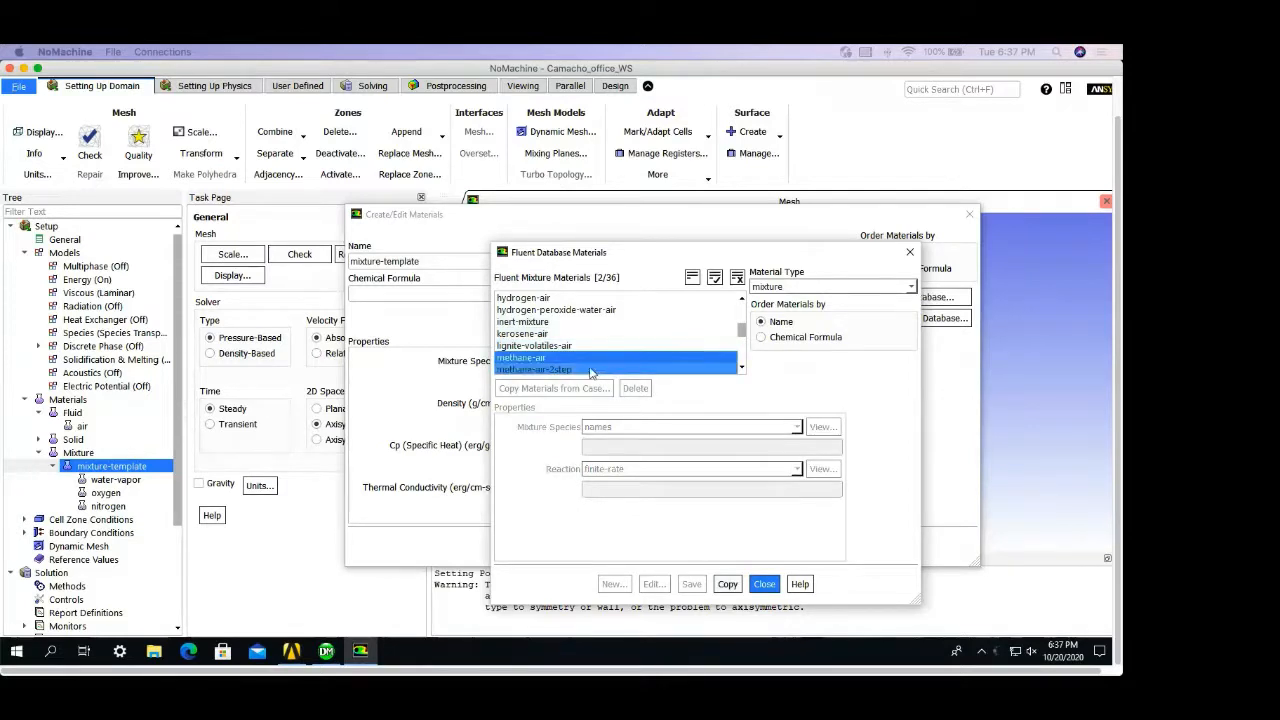
pyautogui.click(590, 369)
pyautogui.click(605, 363)
pyautogui.click(571, 347)
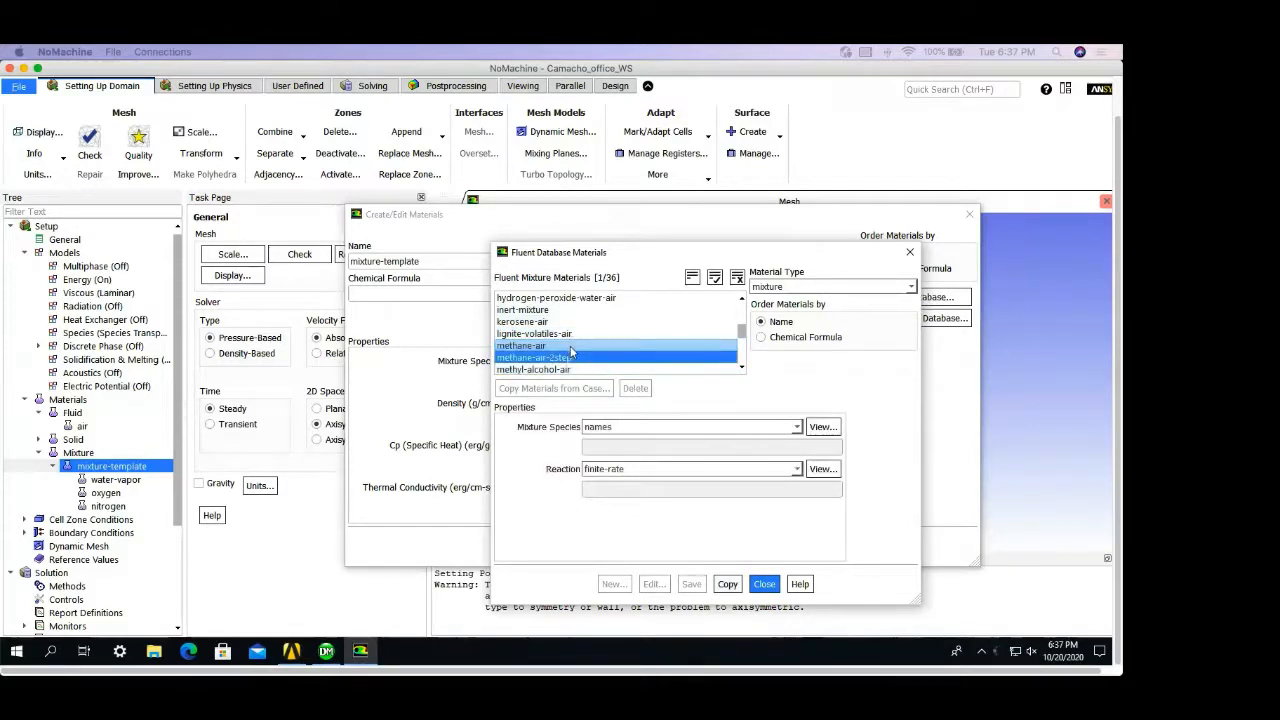
pyautogui.click(538, 346)
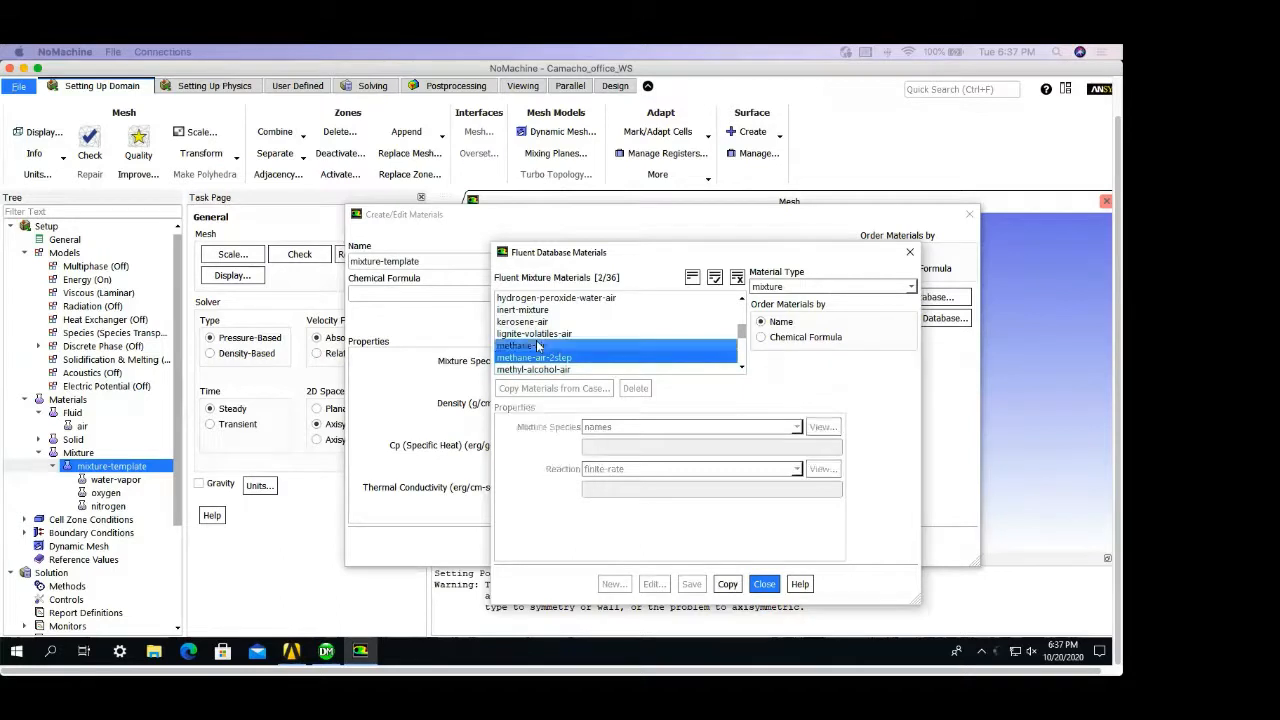
pyautogui.click(534, 357)
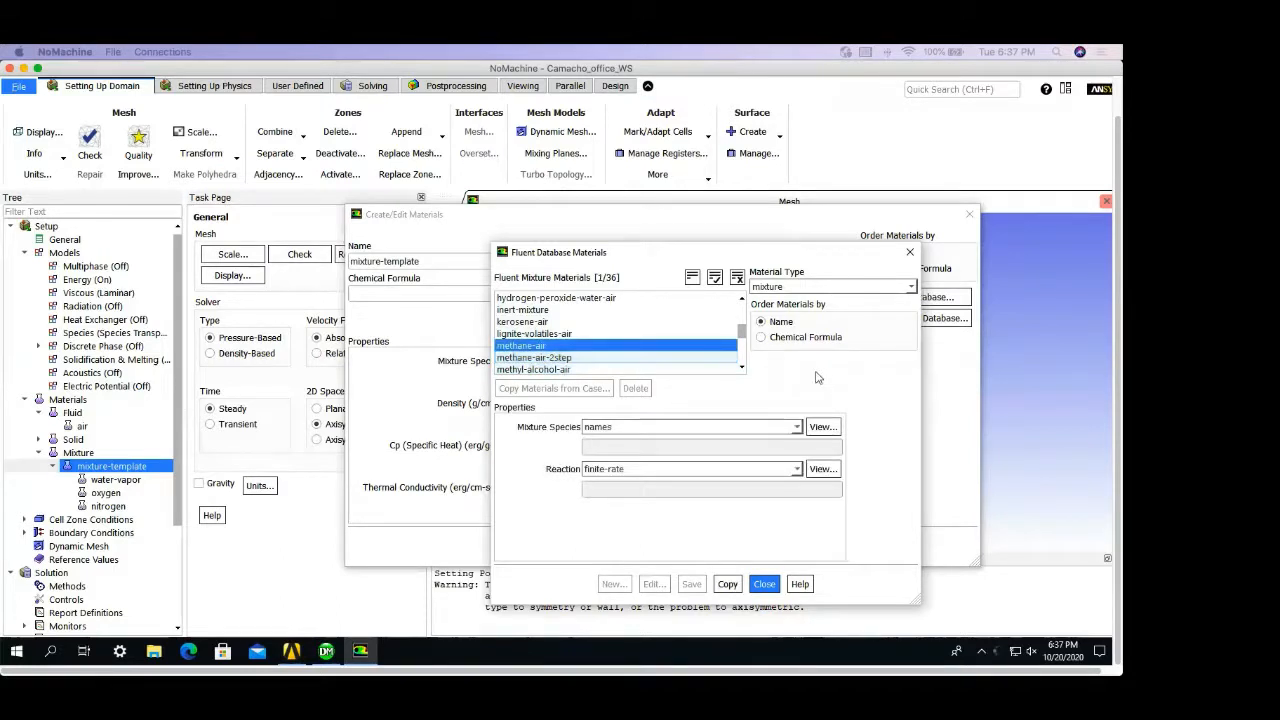
pyautogui.click(817, 288)
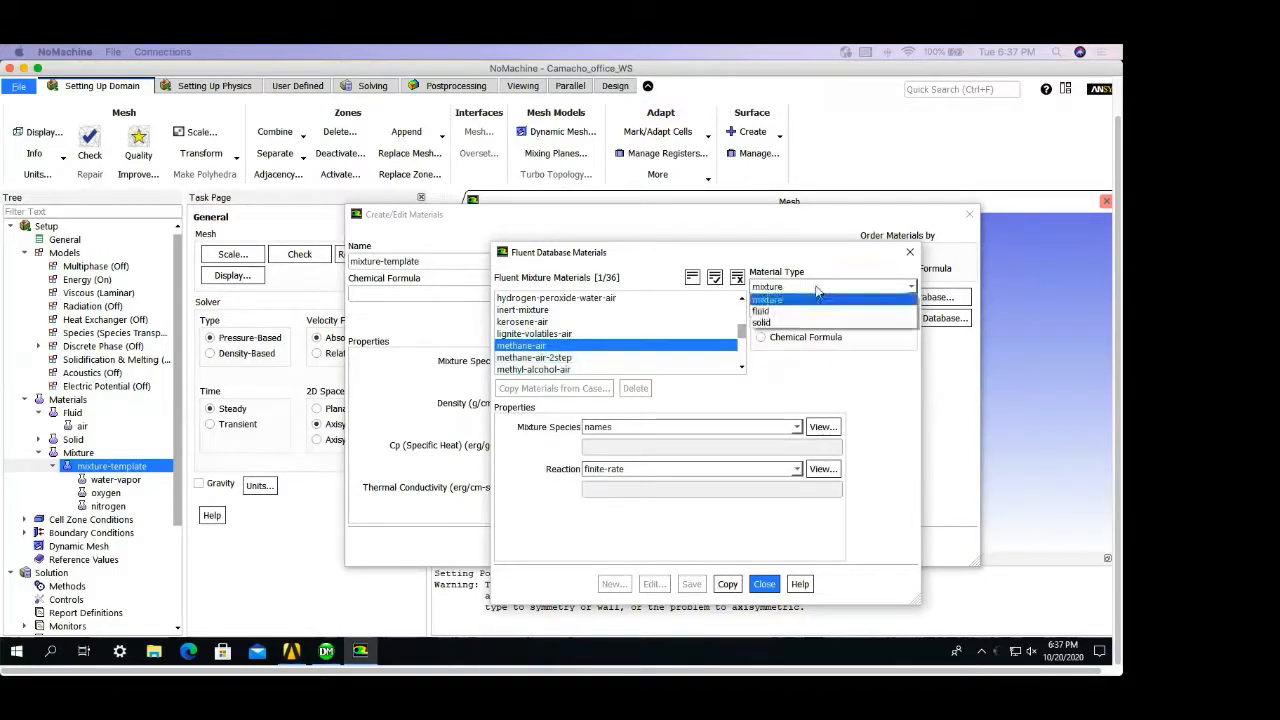
pyautogui.click(817, 289)
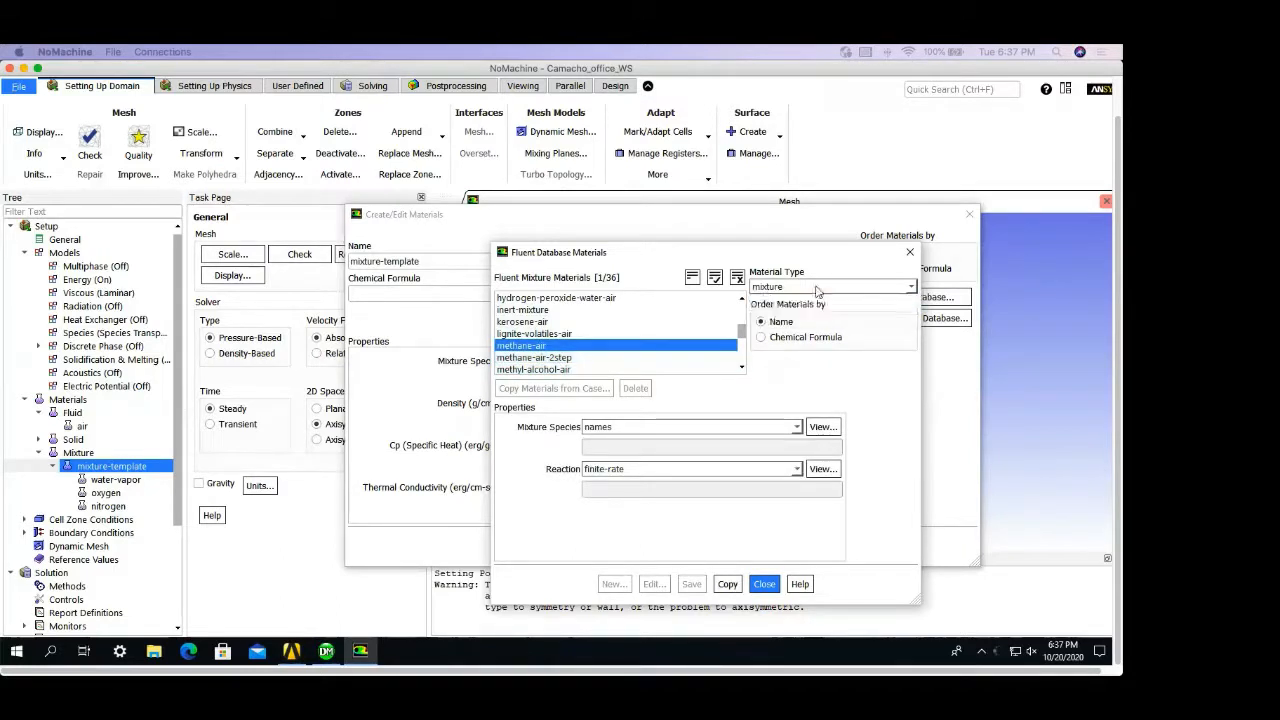
pyautogui.click(799, 425)
pyautogui.click(820, 376)
pyautogui.click(727, 584)
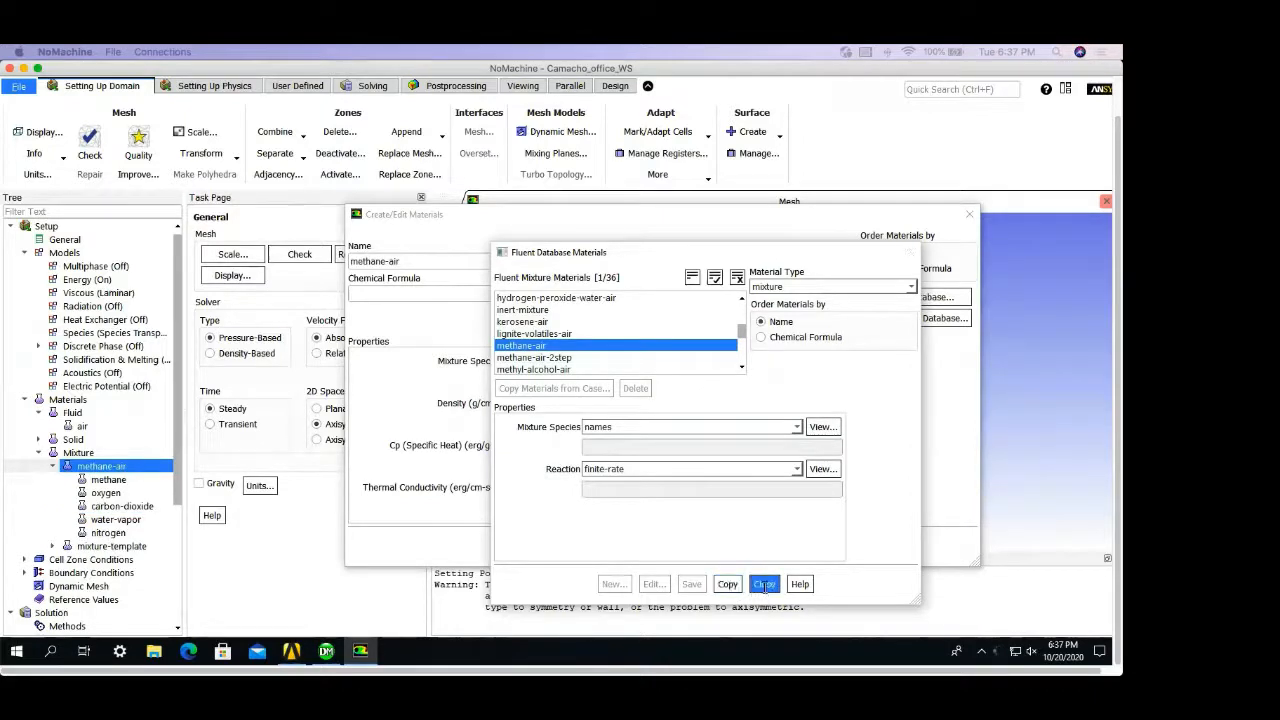
pyautogui.click(763, 584)
# Step: Examine the methane species' properties within the methane-air mixture and close them unchanged
pyautogui.click(112, 481)
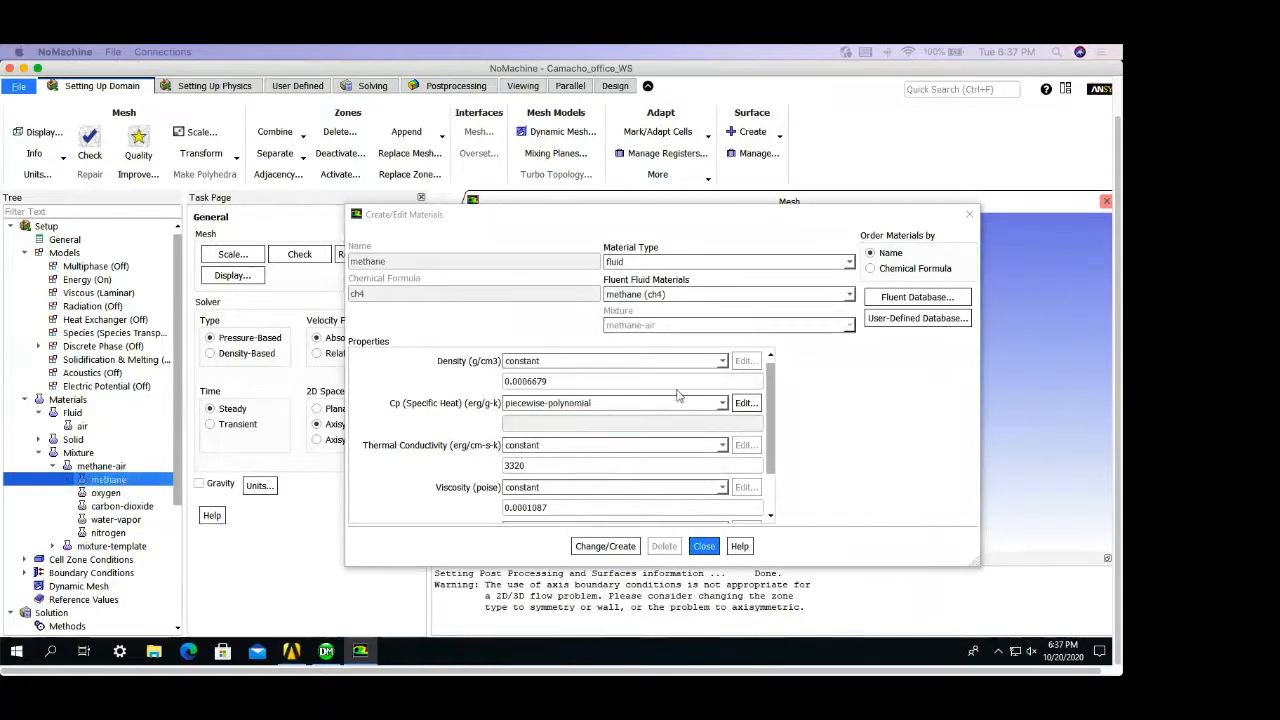
pyautogui.click(969, 214)
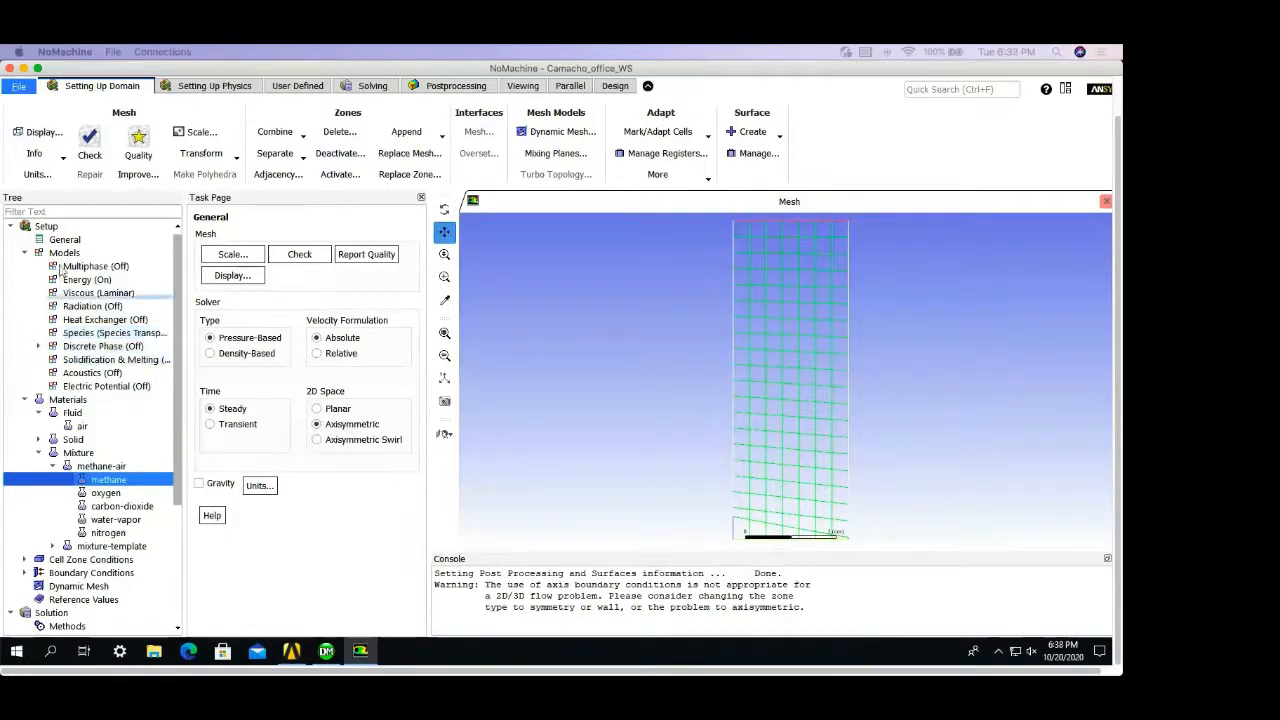
# Step: Collapse the models and materials, list the boundary conditions, and assign the axis type to the axis boundary
pyautogui.click(27, 254)
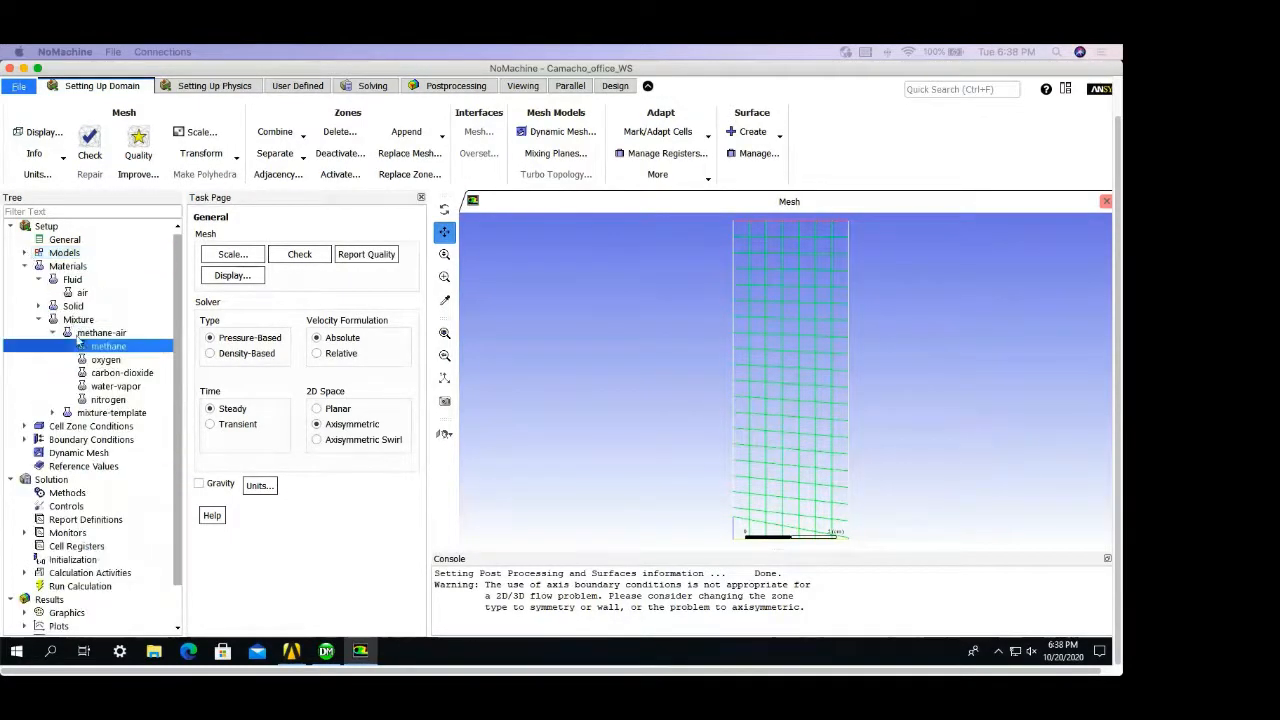
pyautogui.click(25, 266)
pyautogui.click(25, 292)
pyautogui.click(93, 306)
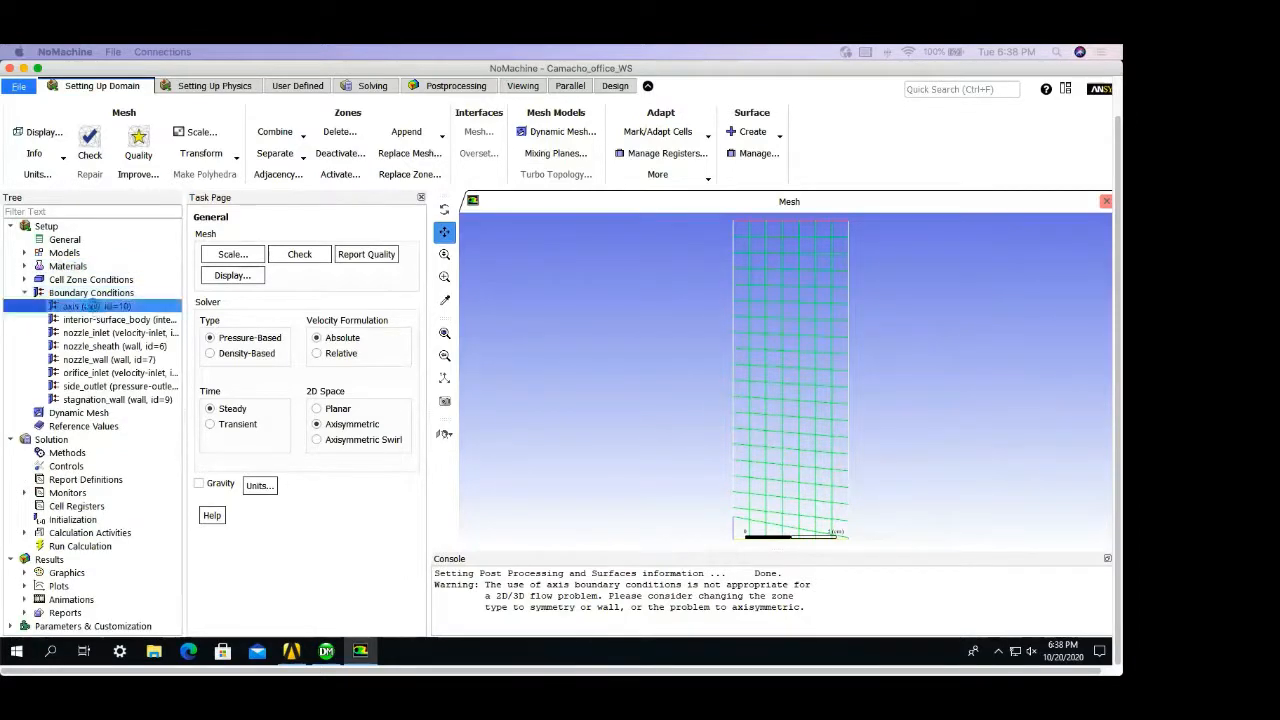
pyautogui.rightClick(94, 308)
pyautogui.moveTo(152, 358)
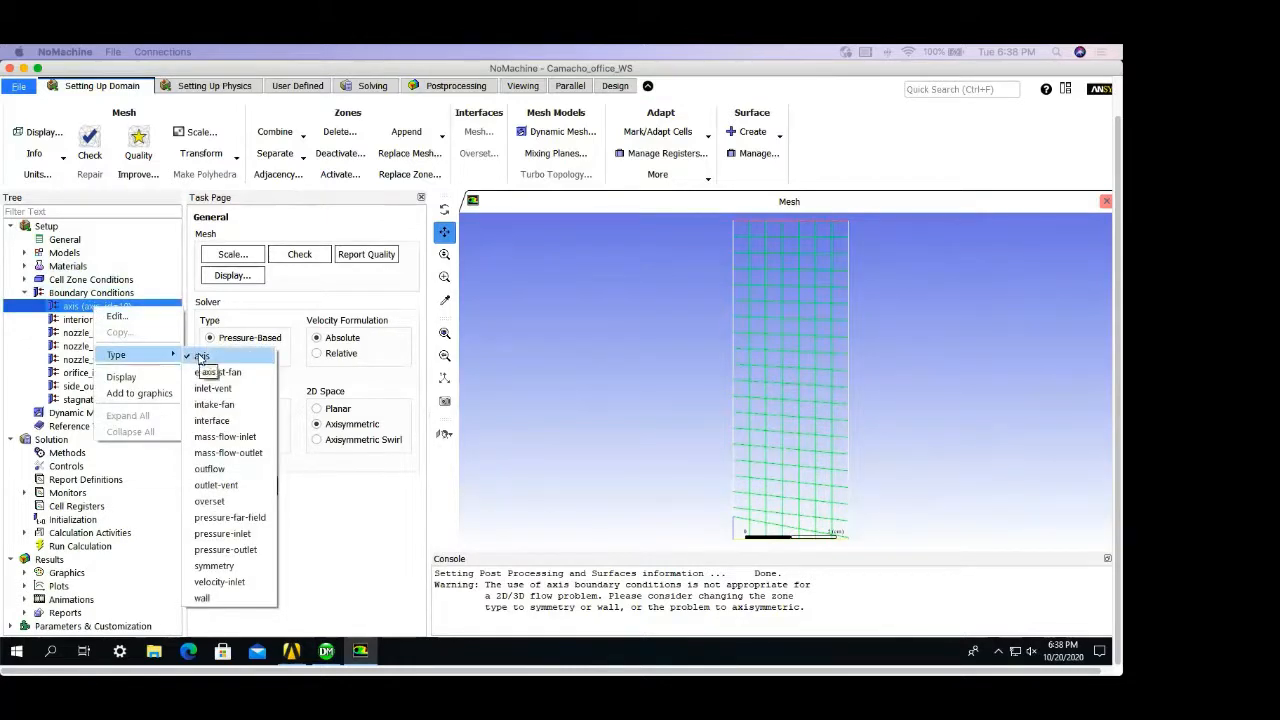
pyautogui.click(201, 357)
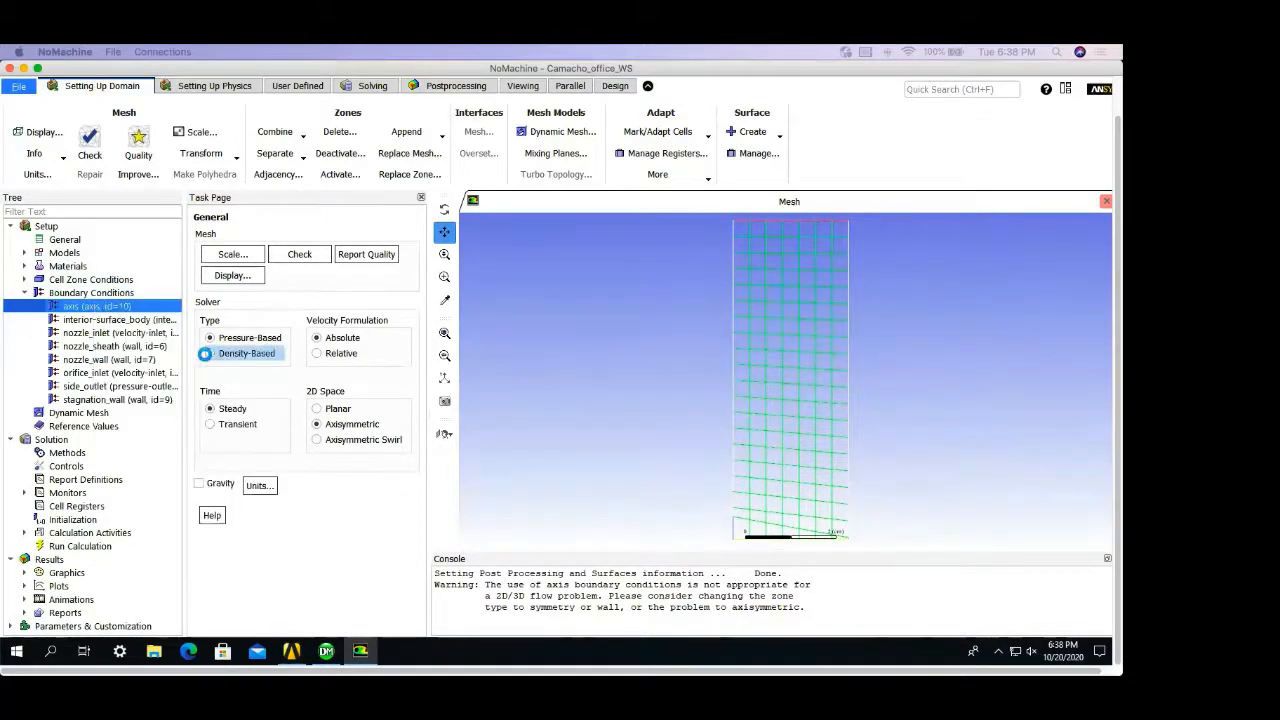
# Step: Assign the velocity-inlet type to nozzle_inlet and set its velocity magnitude to 430 cm/s
pyautogui.rightClick(112, 336)
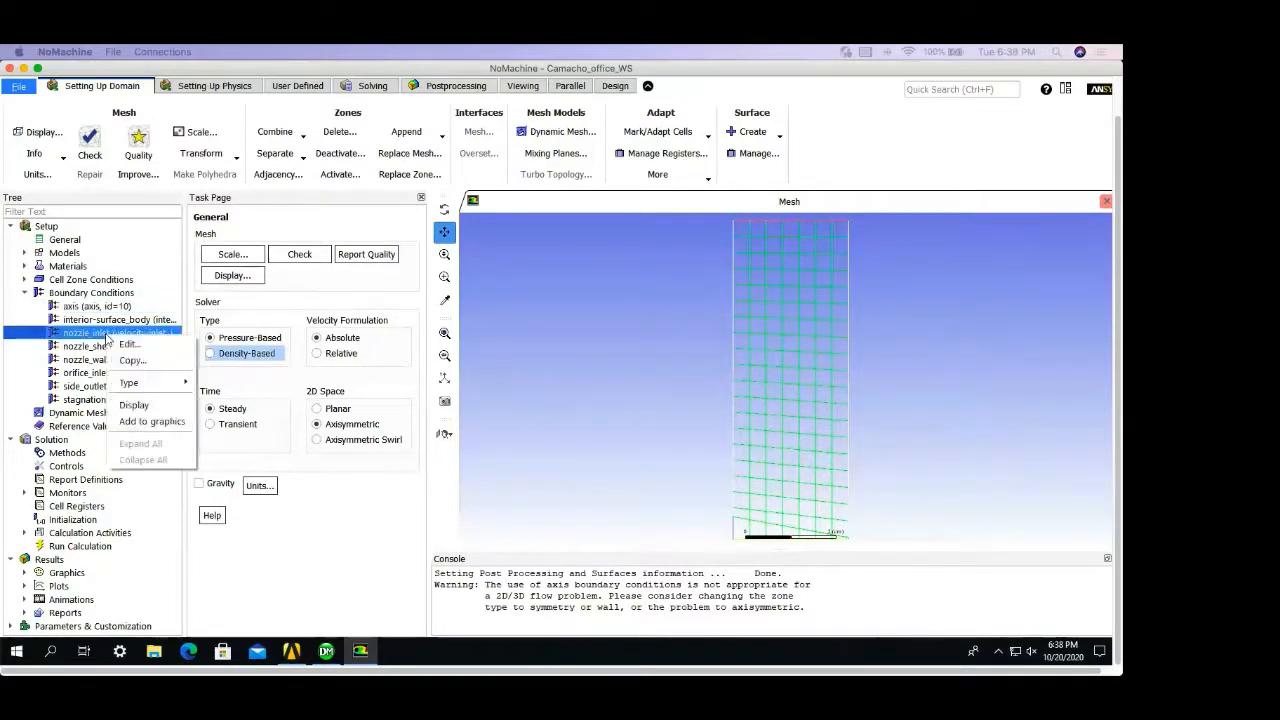
pyautogui.click(138, 341)
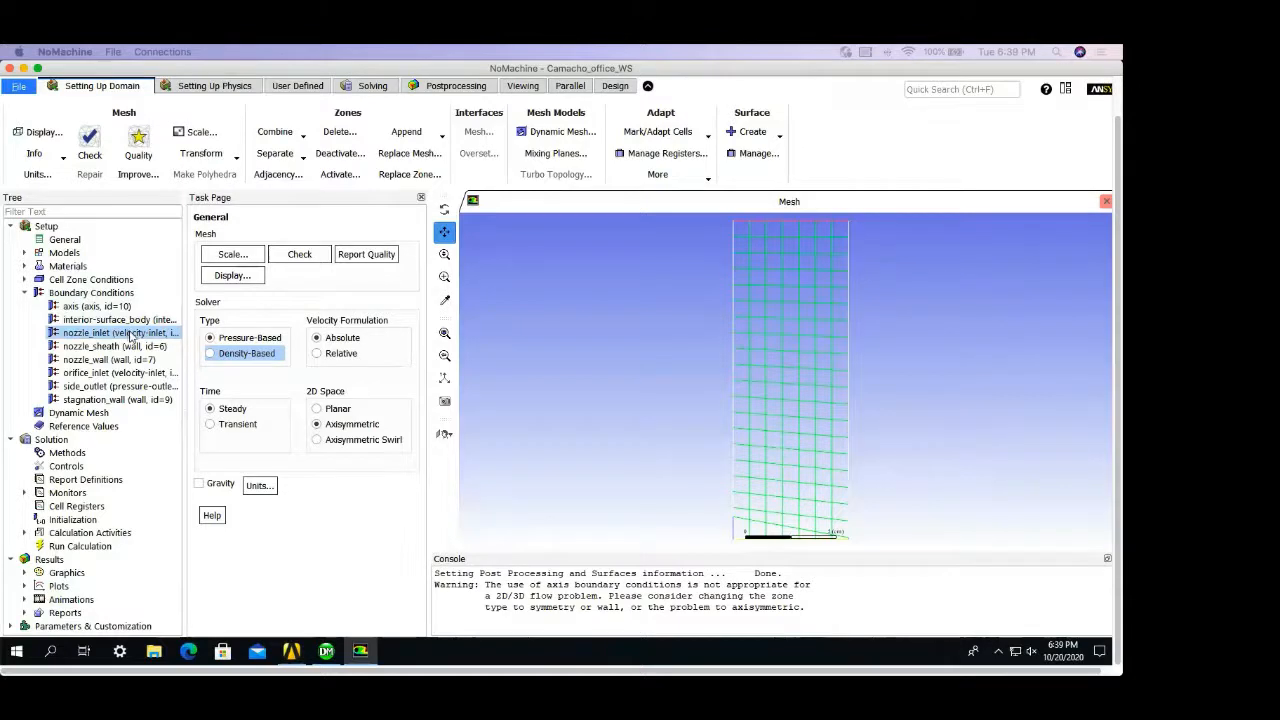
pyautogui.rightClick(130, 334)
pyautogui.moveTo(174, 388)
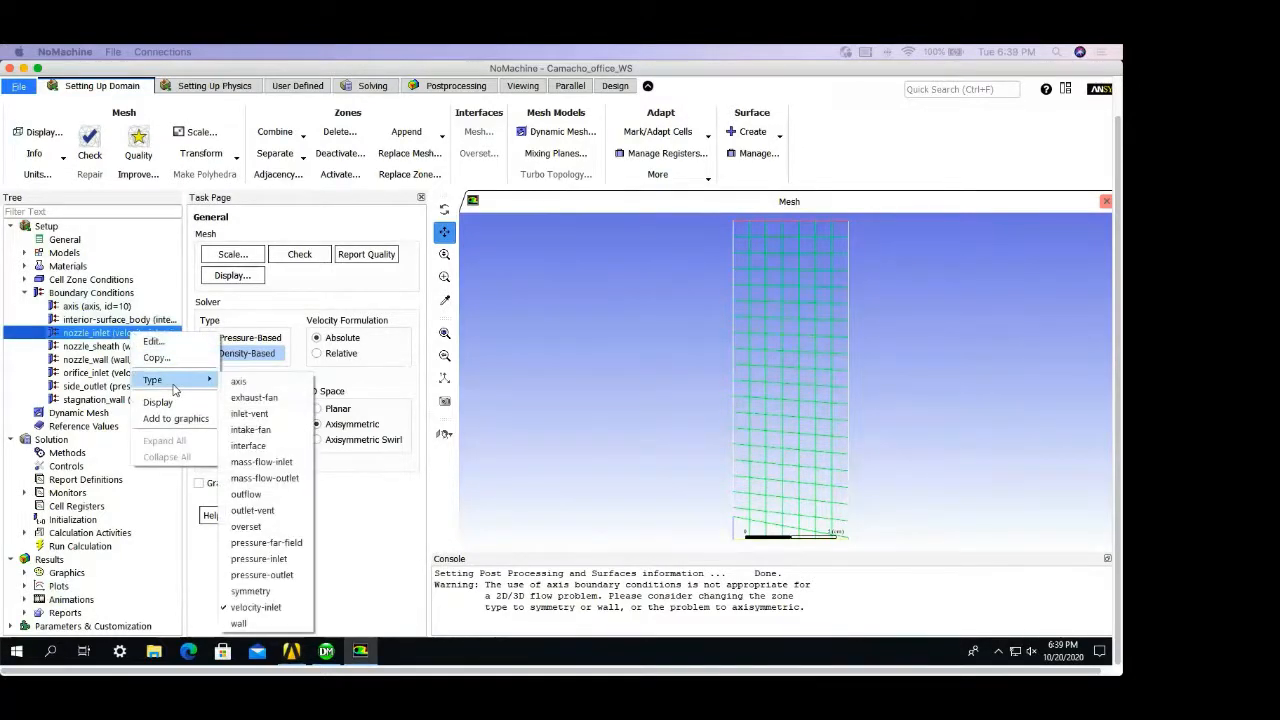
pyautogui.click(298, 606)
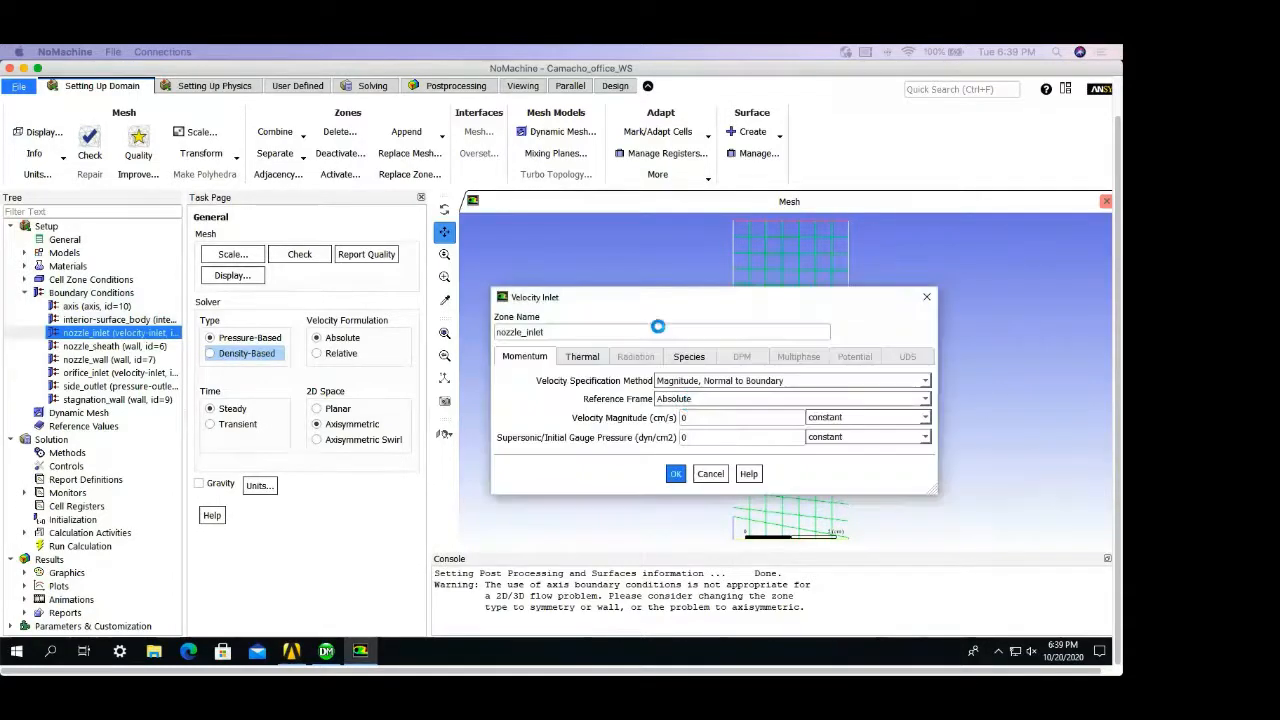
pyautogui.moveTo(658, 307); pyautogui.dragTo(598, 197)
pyautogui.doubleClick(642, 308)
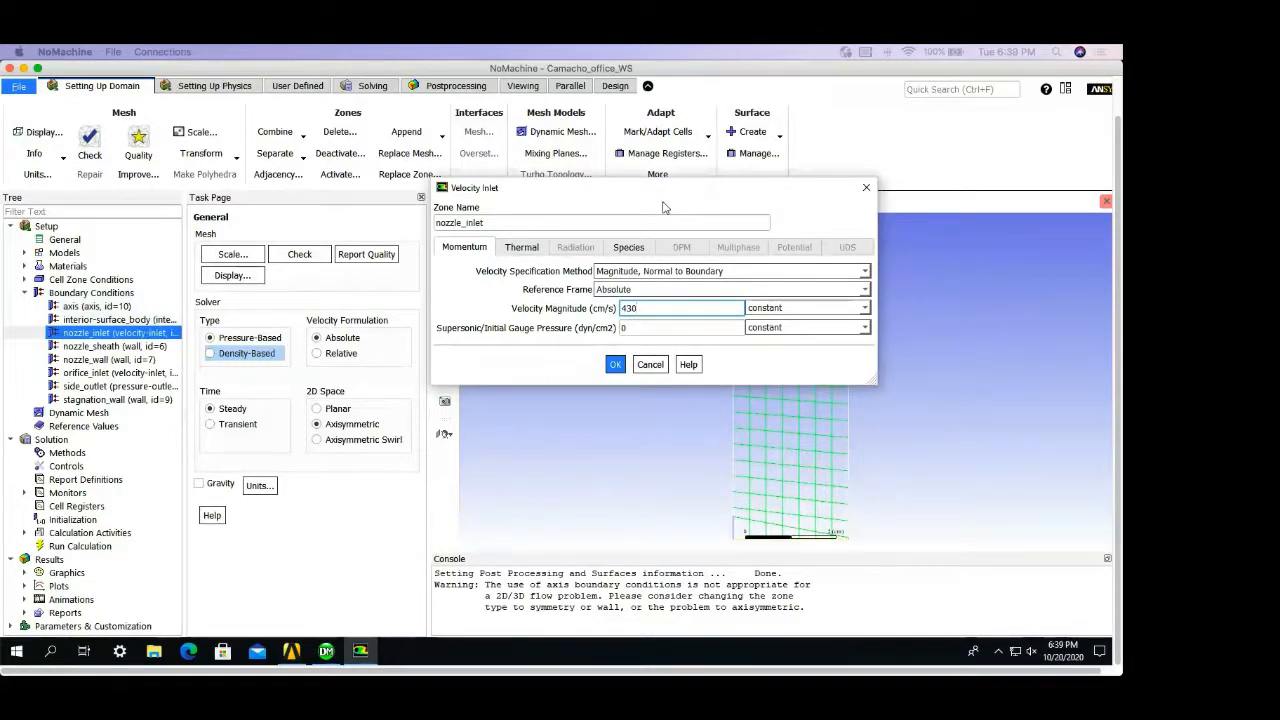
# Step: Set the nozzle_inlet temperature to a constant 300 K
pyautogui.click(518, 250)
pyautogui.doubleClick(568, 266)
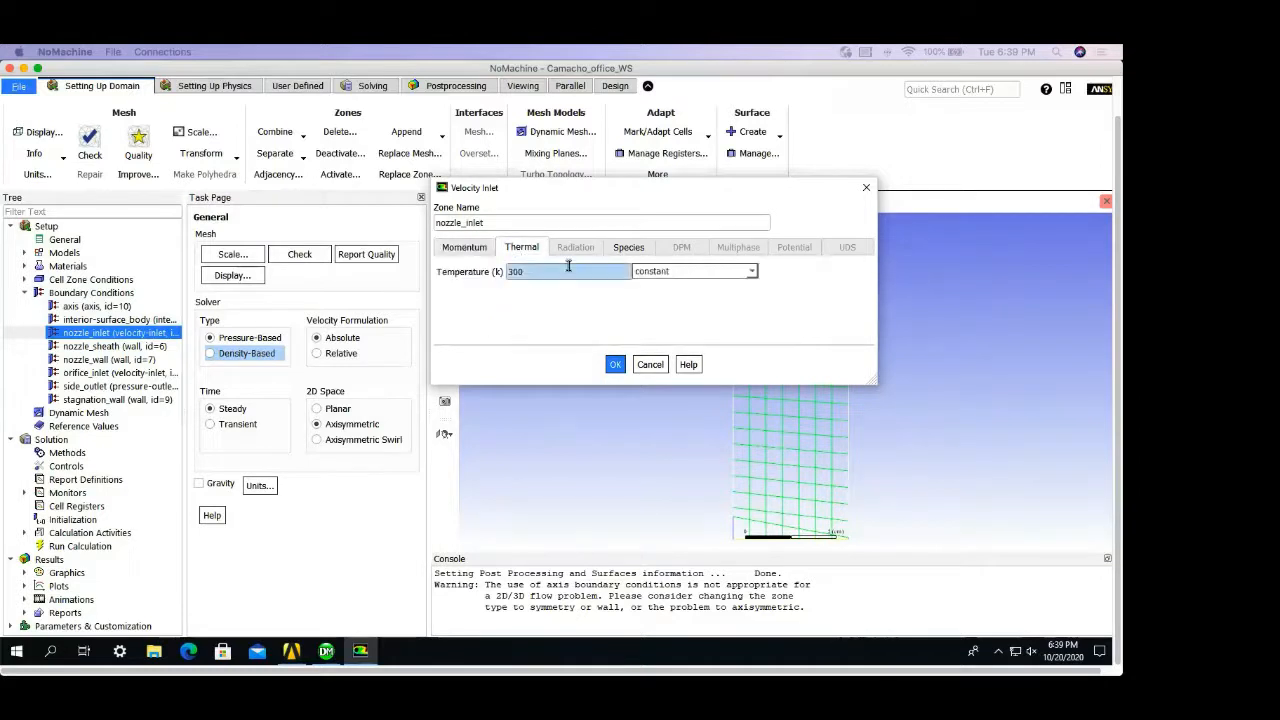
pyautogui.click(568, 266)
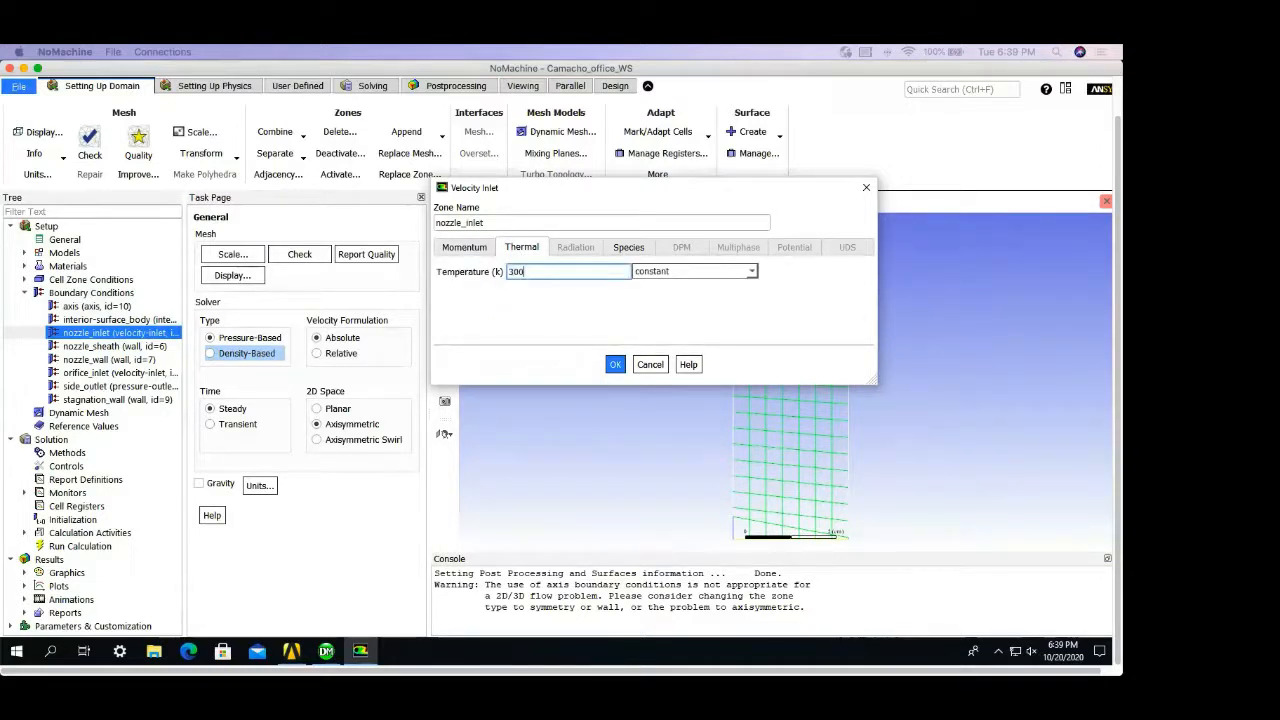
# Step: Show the species mass fractions of nozzle_inlet and check the methane species' properties in the methane-air mixture
pyautogui.click(627, 249)
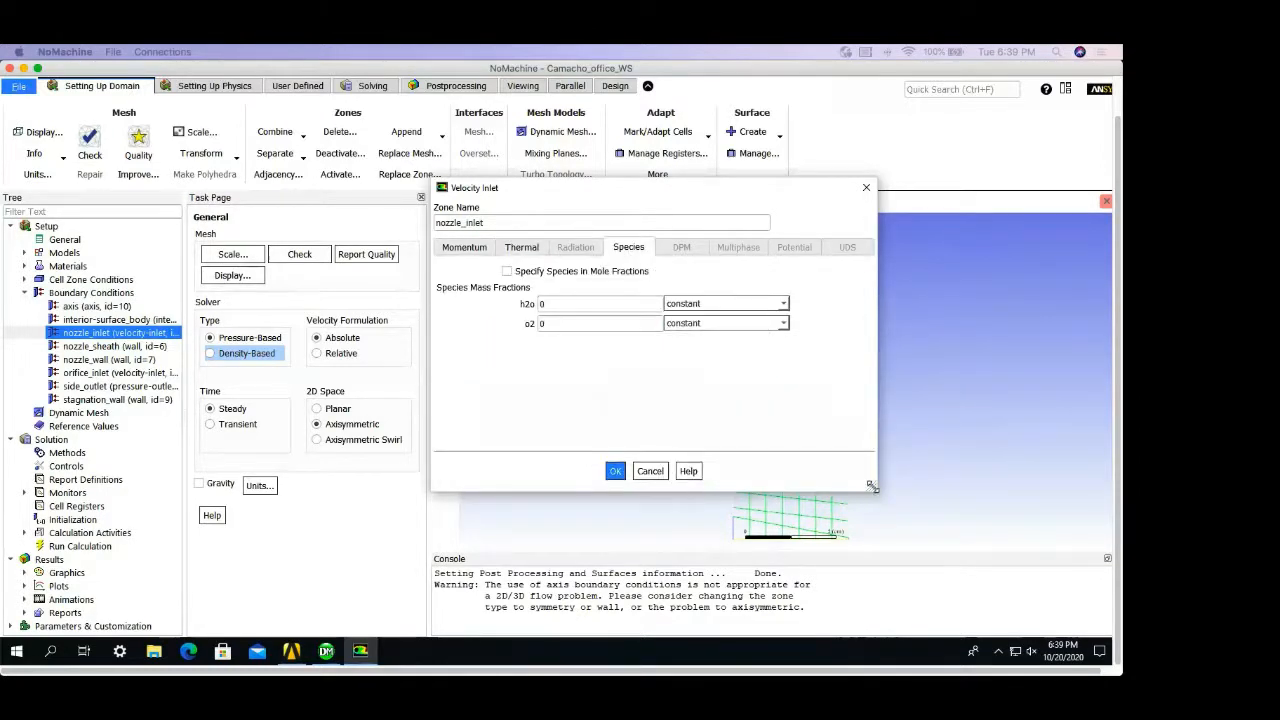
pyautogui.moveTo(872, 487); pyautogui.dragTo(893, 516)
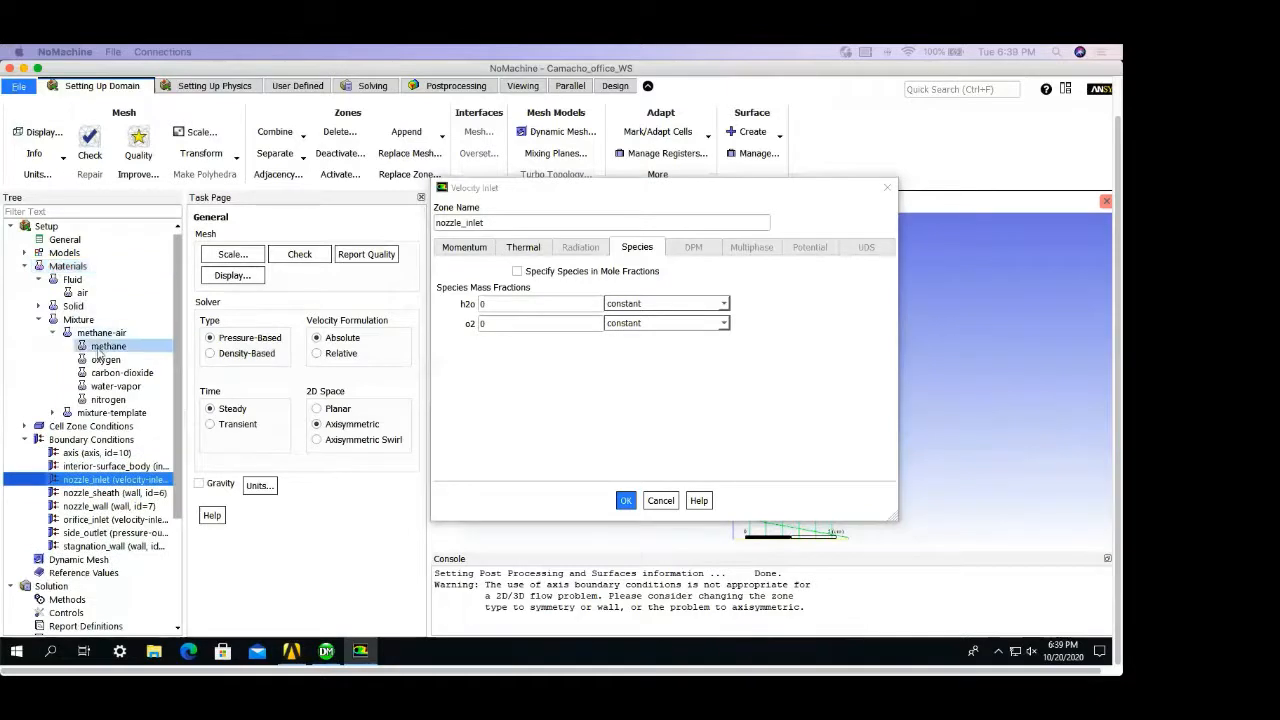
pyautogui.click(100, 348)
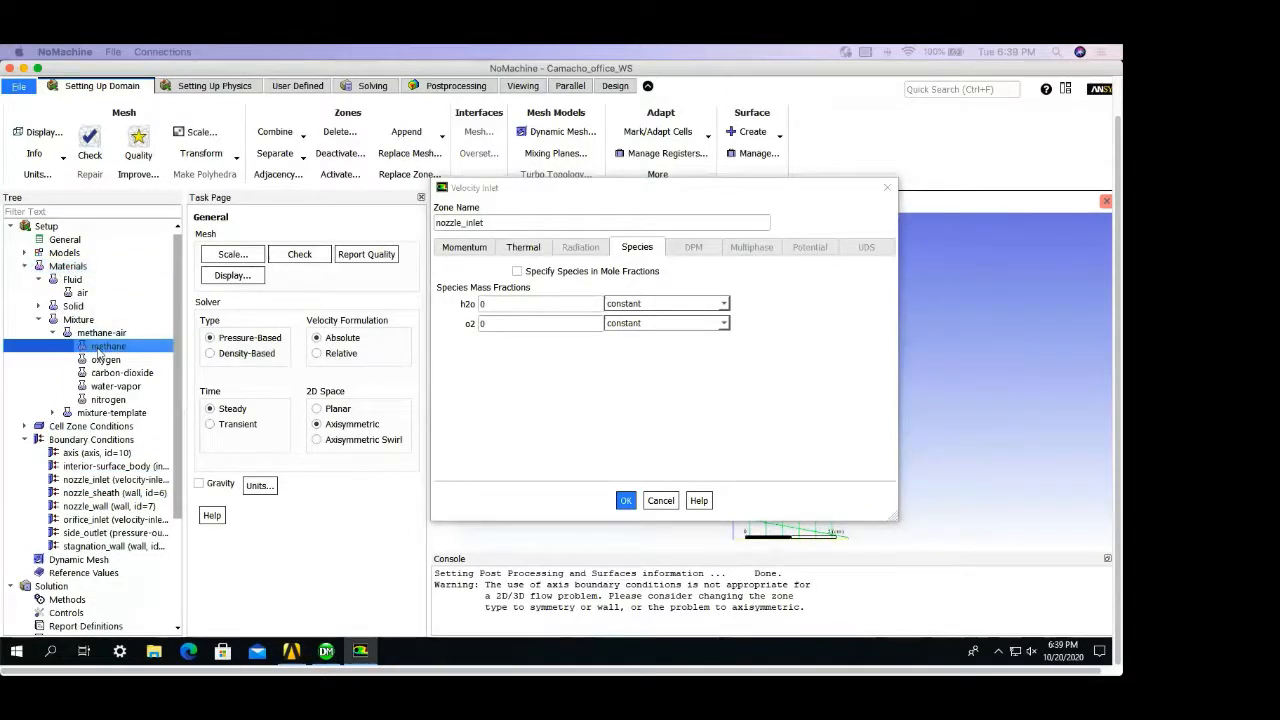
pyautogui.doubleClick(100, 347)
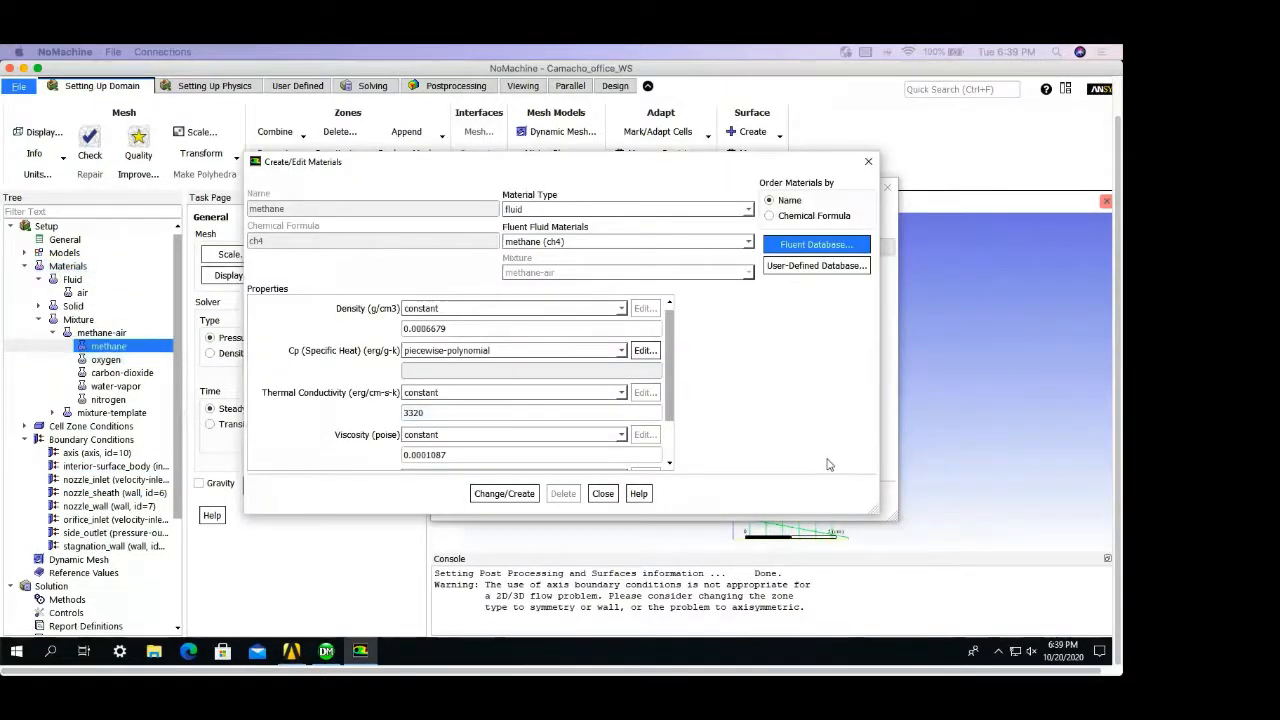
pyautogui.scroll(-1, 608, 450)
pyautogui.scroll(1, 606, 450)
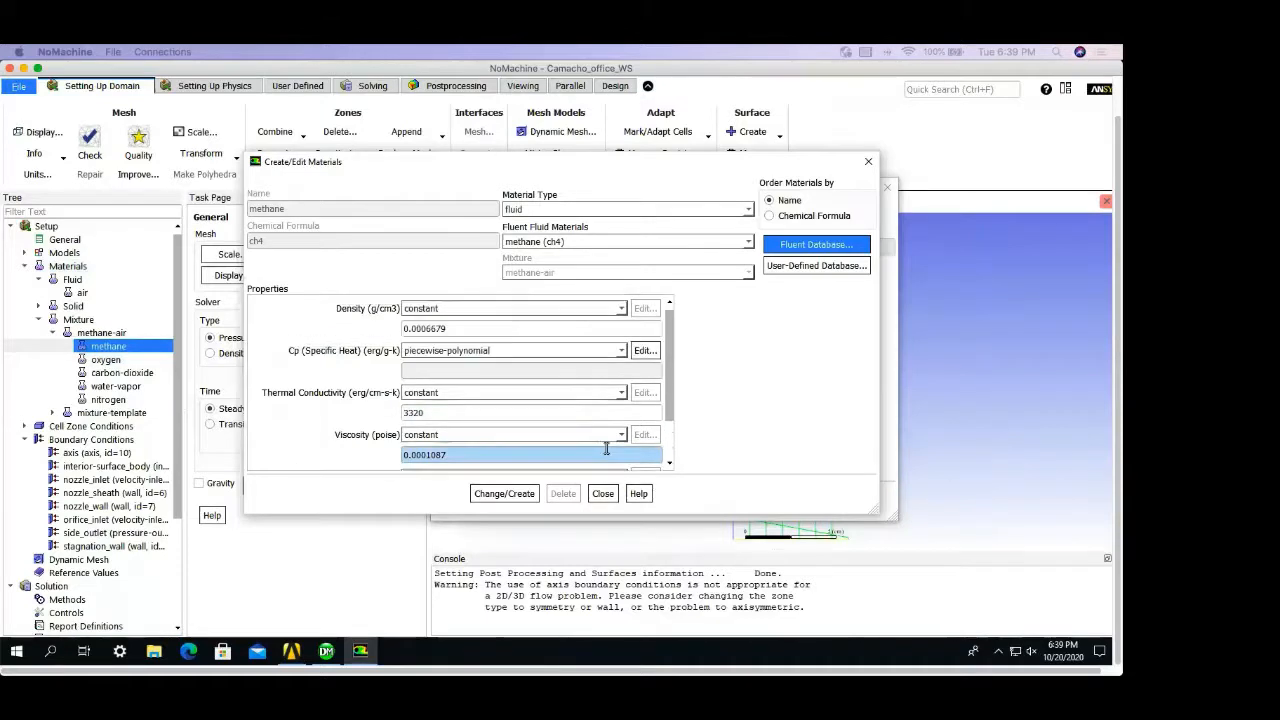
pyautogui.scroll(-1, 606, 448)
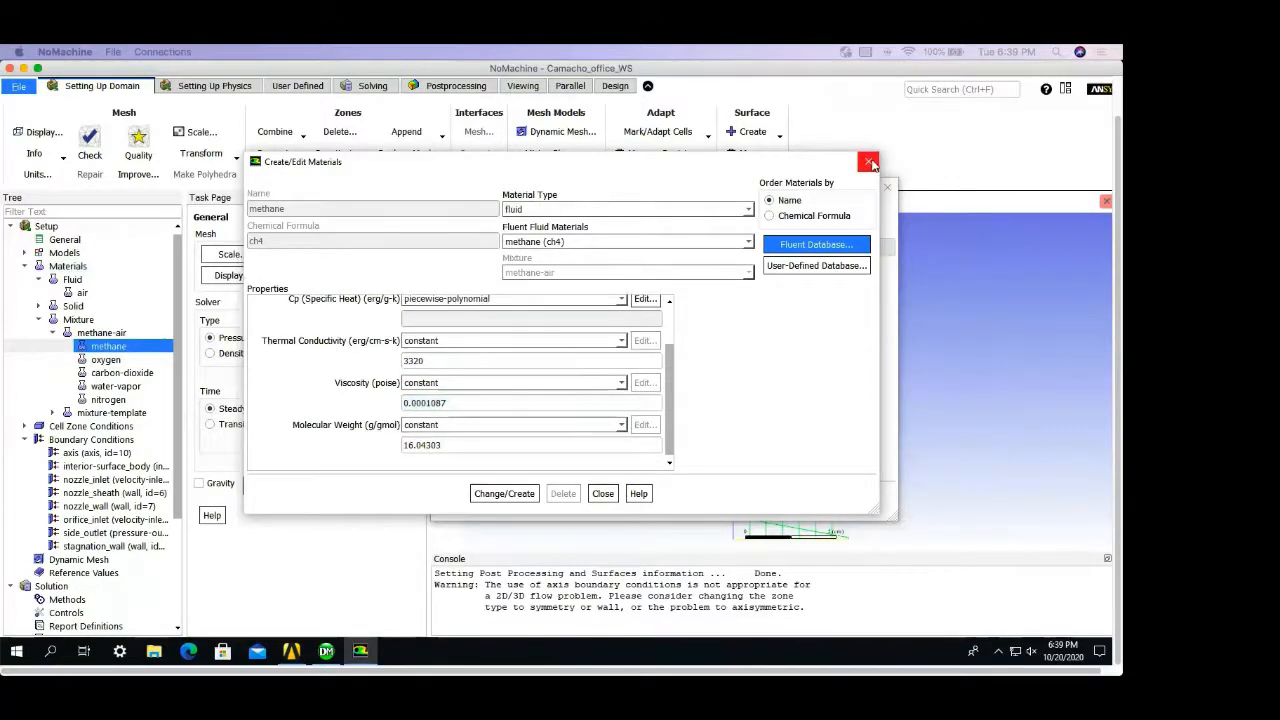
pyautogui.click(868, 163)
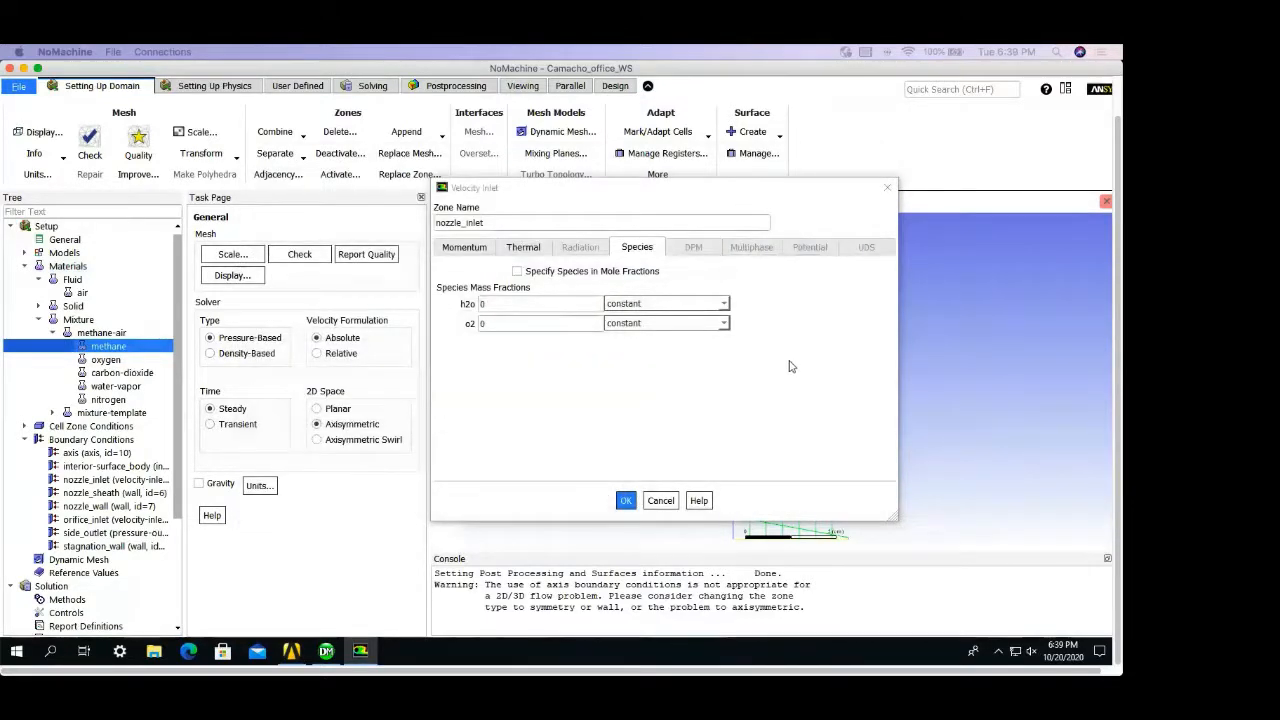
# Step: Try specifying the nozzle_inlet species in mole fractions, revert to mass fractions, and cancel the velocity inlet settings
pyautogui.doubleClick(505, 304)
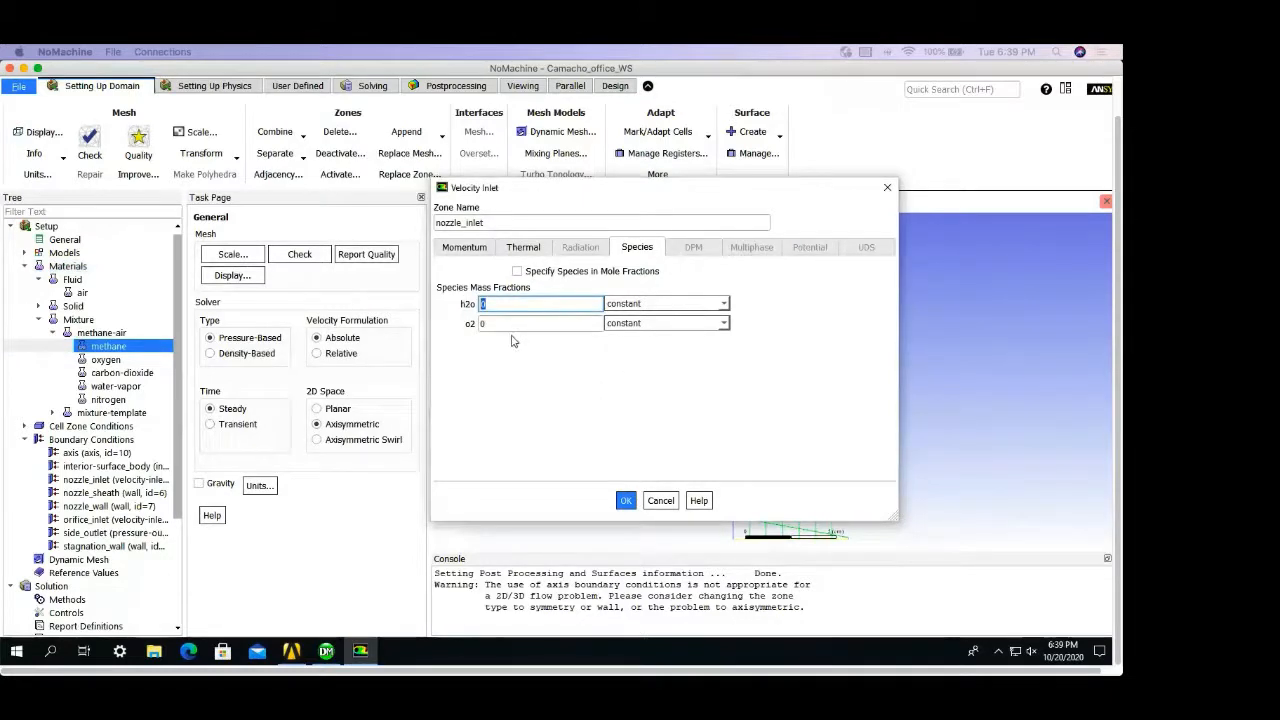
pyautogui.click(488, 323)
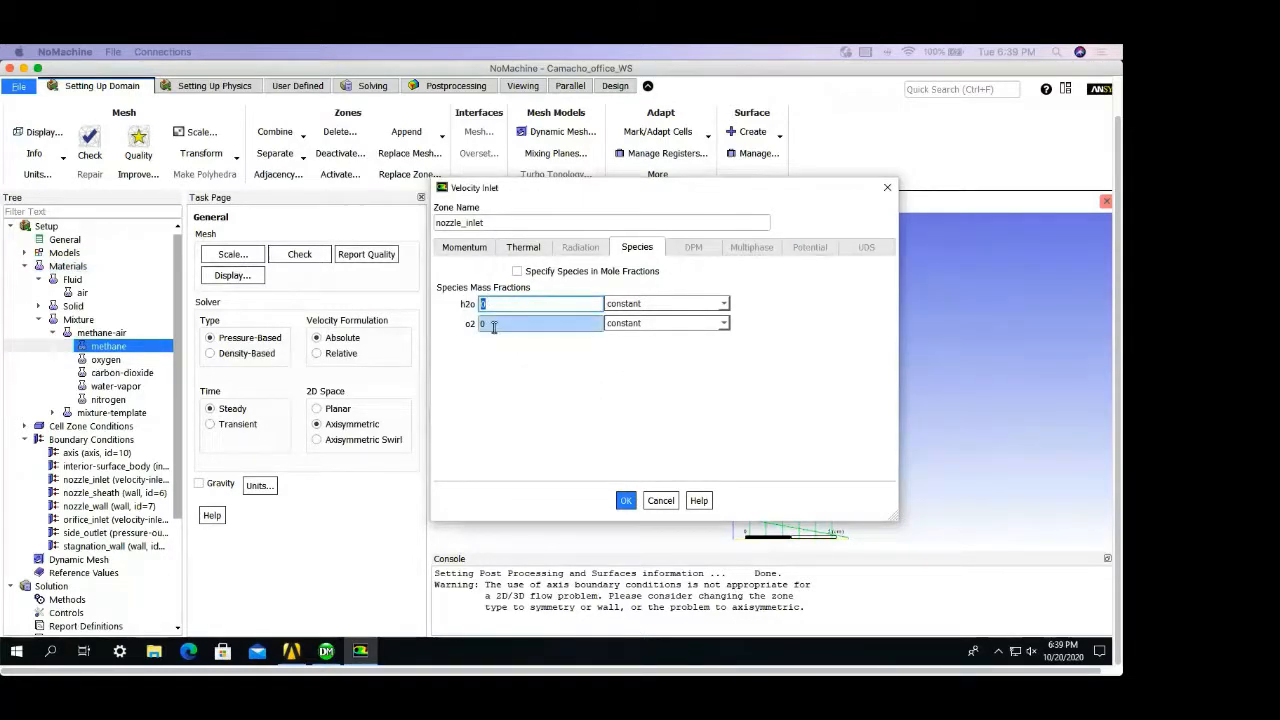
pyautogui.doubleClick(490, 323)
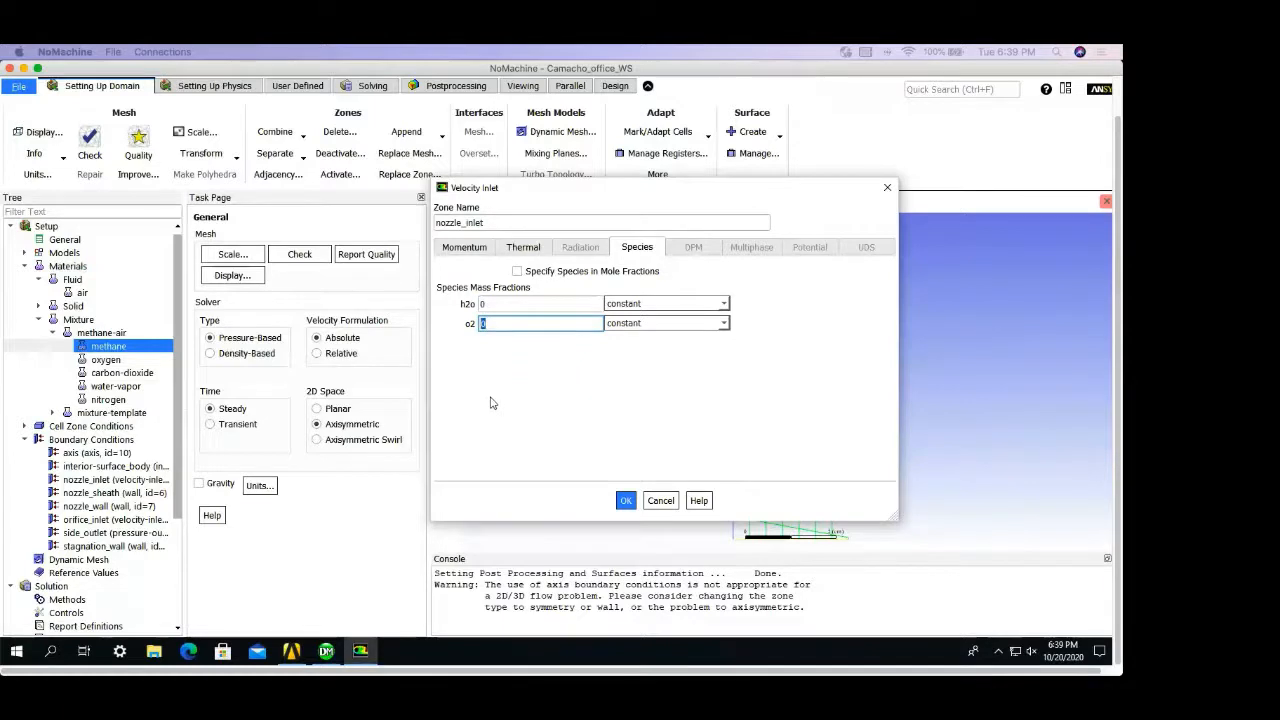
pyautogui.click(518, 271)
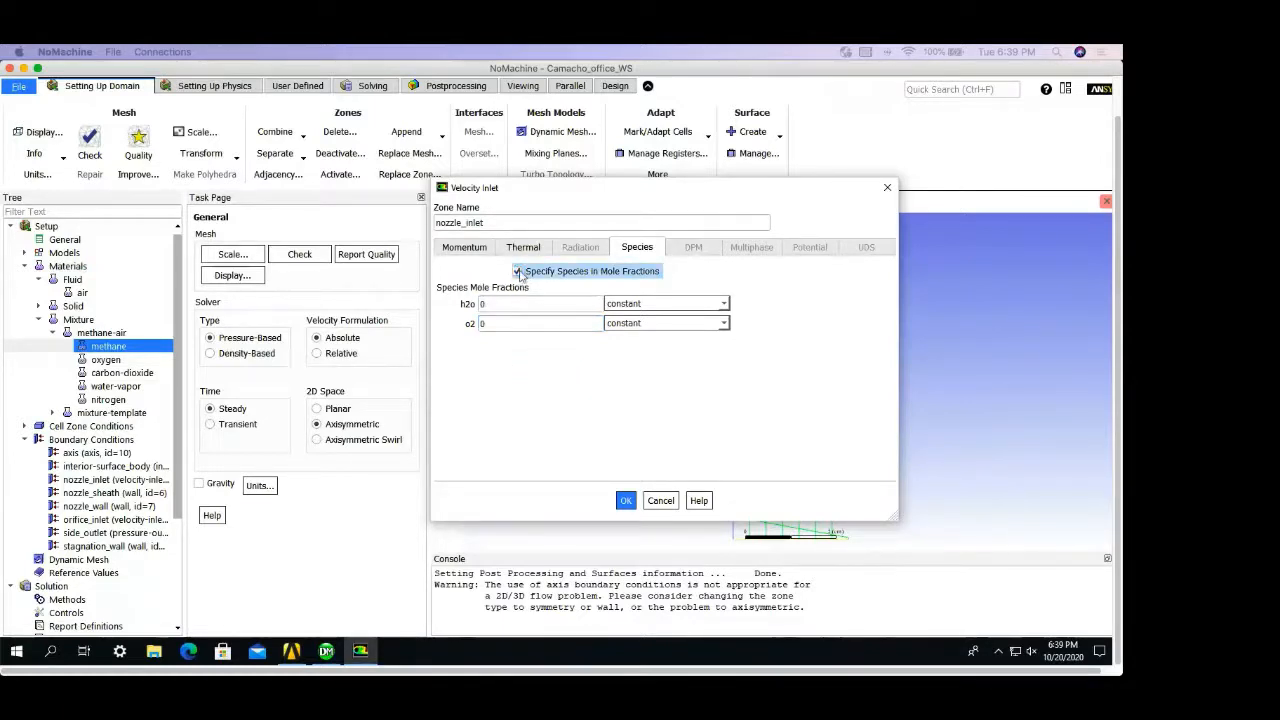
pyautogui.click(518, 271)
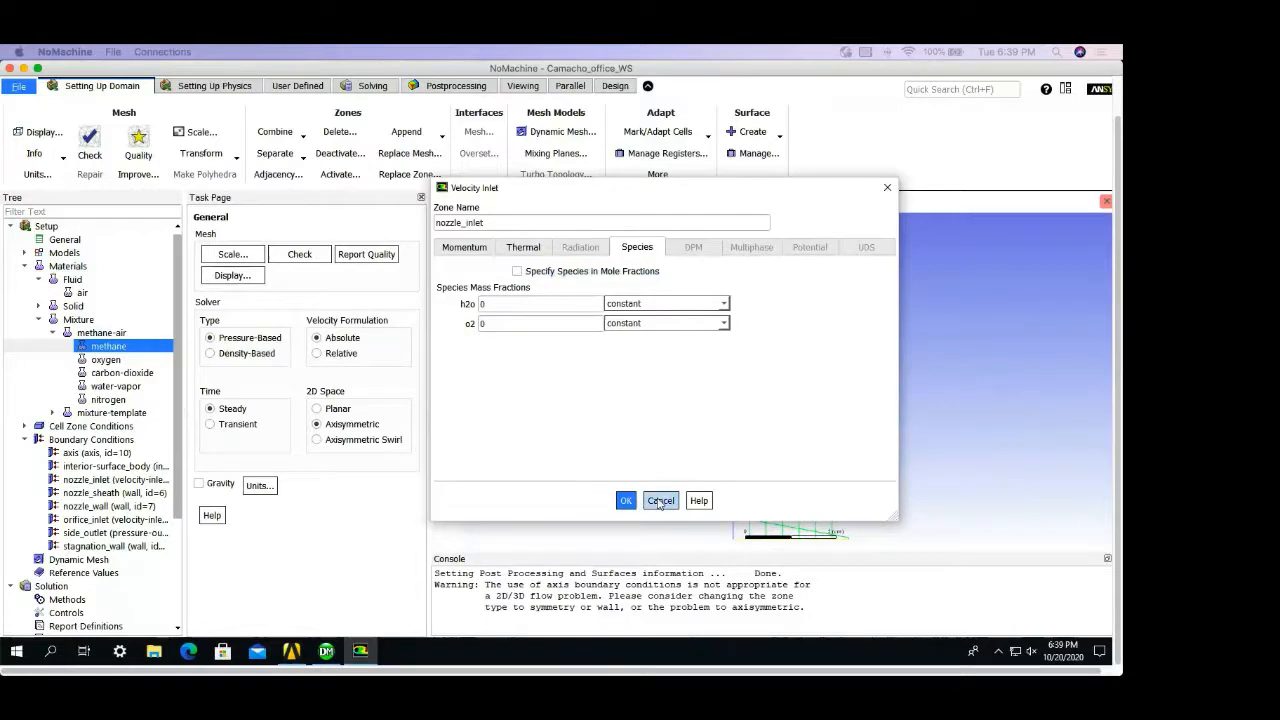
pyautogui.click(659, 502)
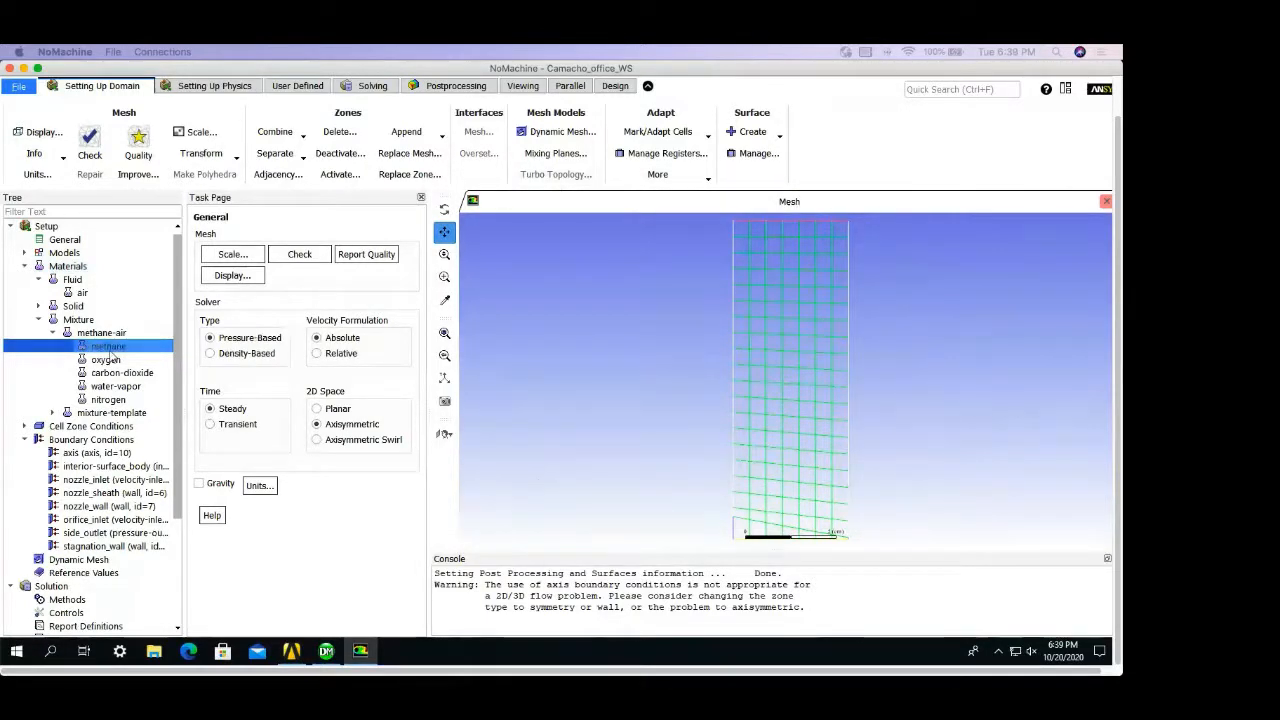
# Step: Examine the properties of the methane-air mixture and of its methane species, closing both without changes
pyautogui.click(114, 335)
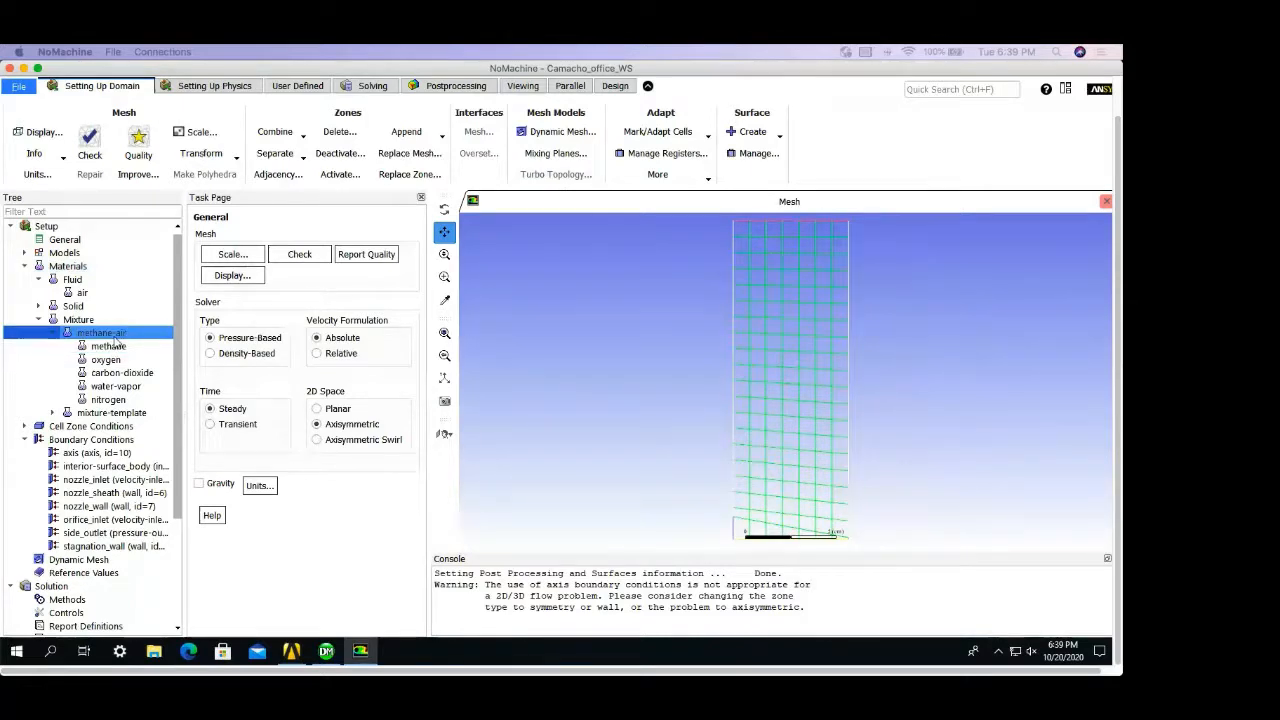
pyautogui.doubleClick(115, 336)
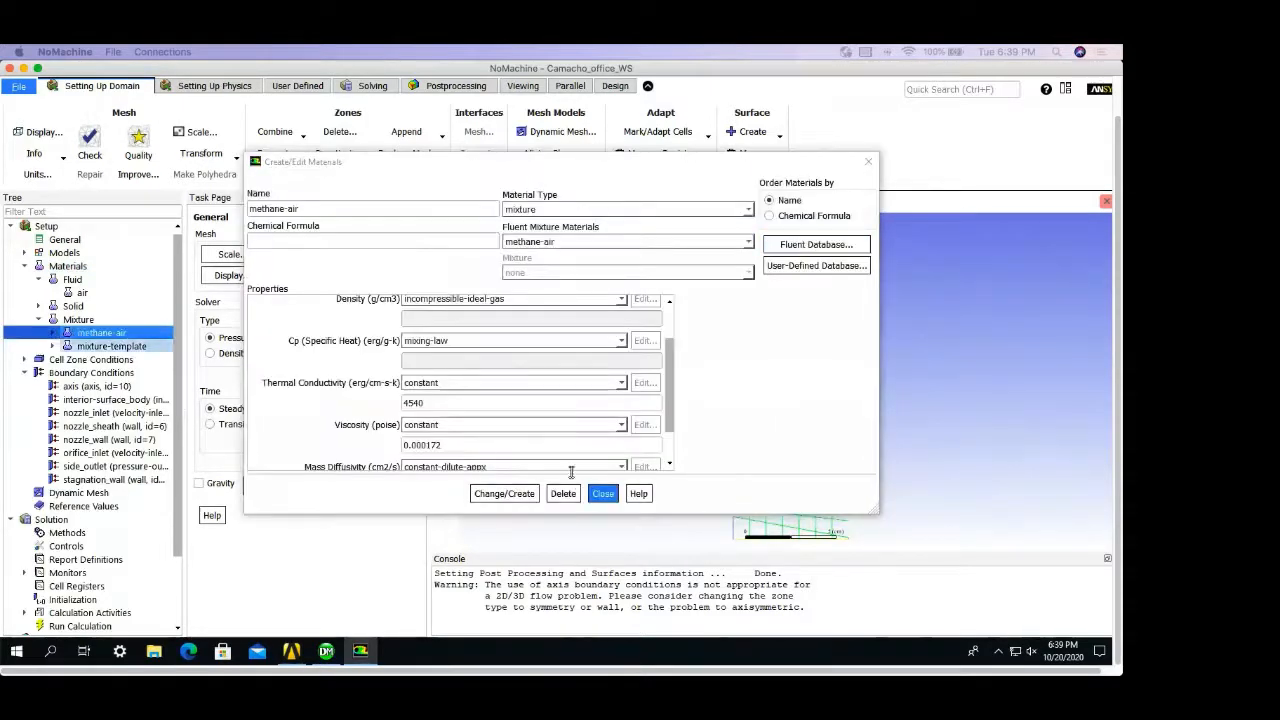
pyautogui.click(604, 495)
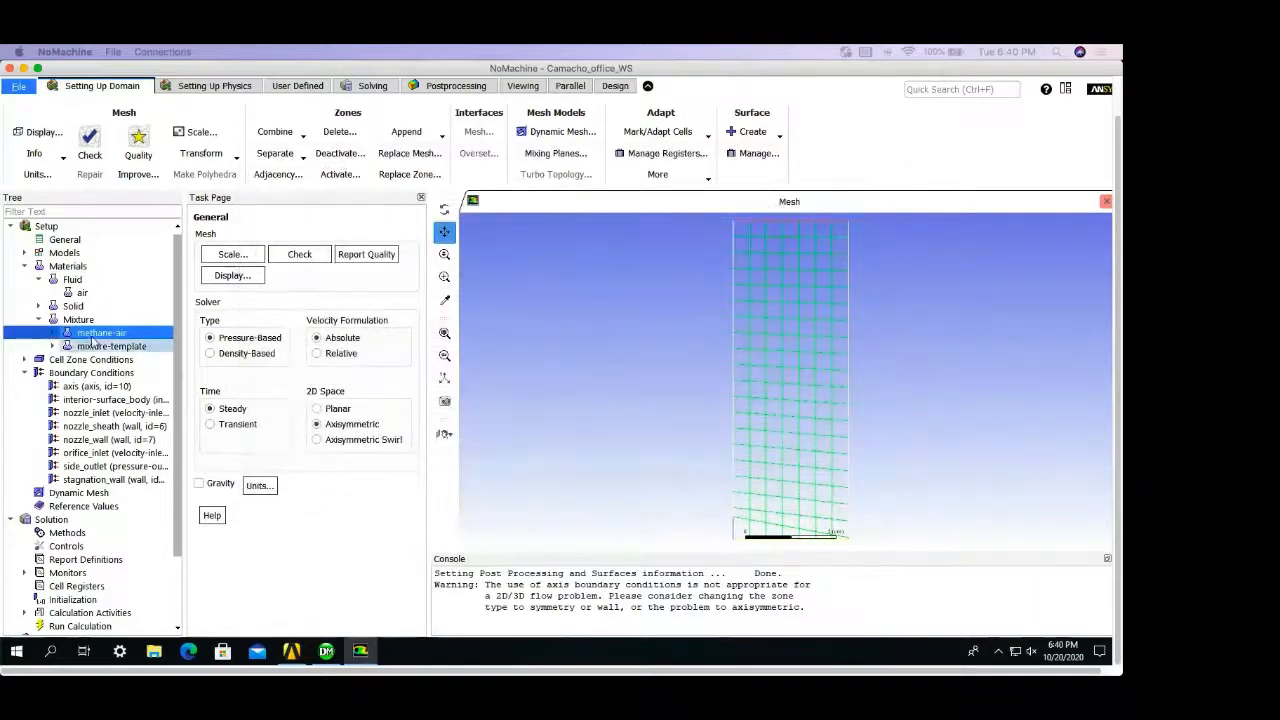
pyautogui.click(53, 333)
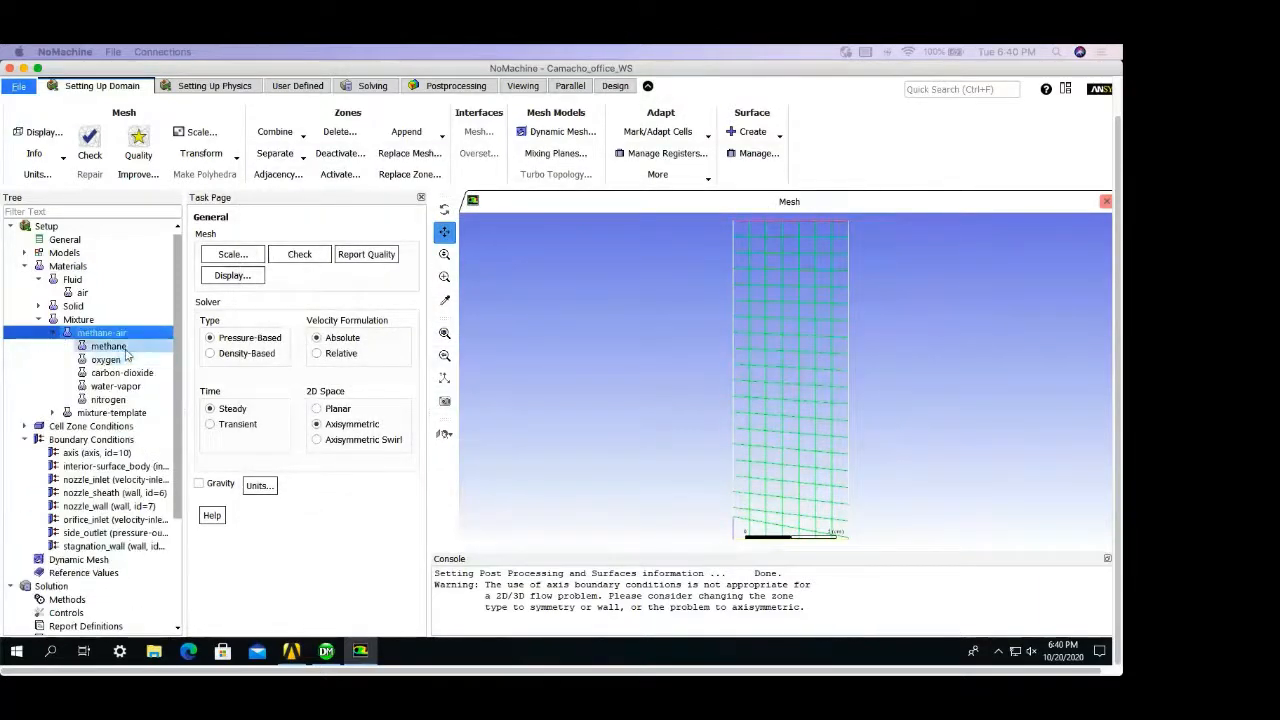
pyautogui.click(125, 348)
pyautogui.doubleClick(126, 350)
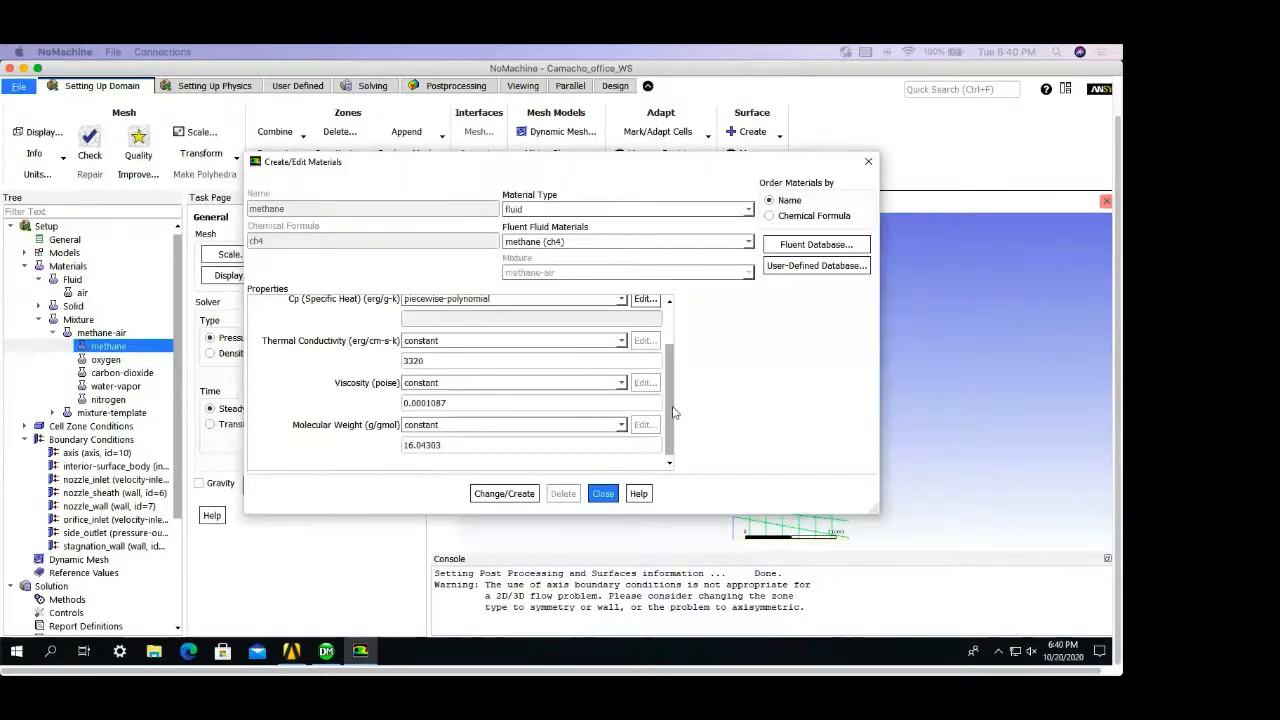
pyautogui.scroll(2, 673, 412)
pyautogui.scroll(-2, 673, 412)
pyautogui.scroll(2, 673, 412)
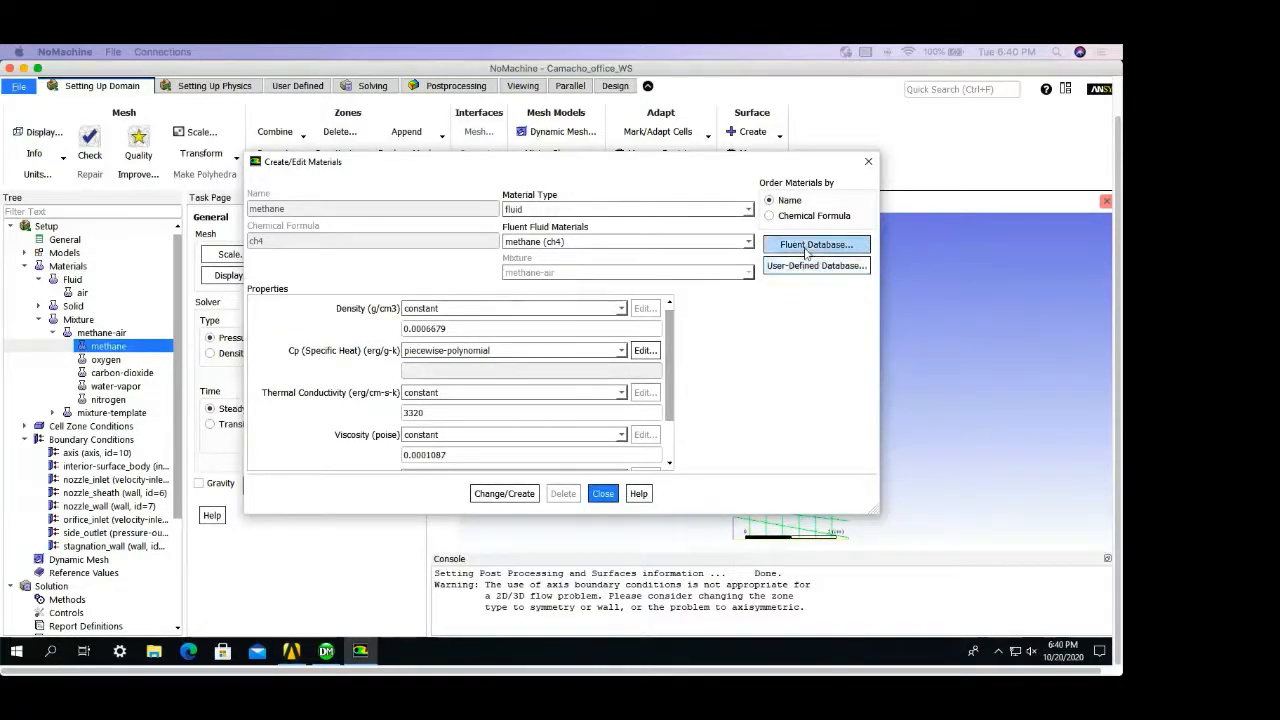
pyautogui.click(866, 163)
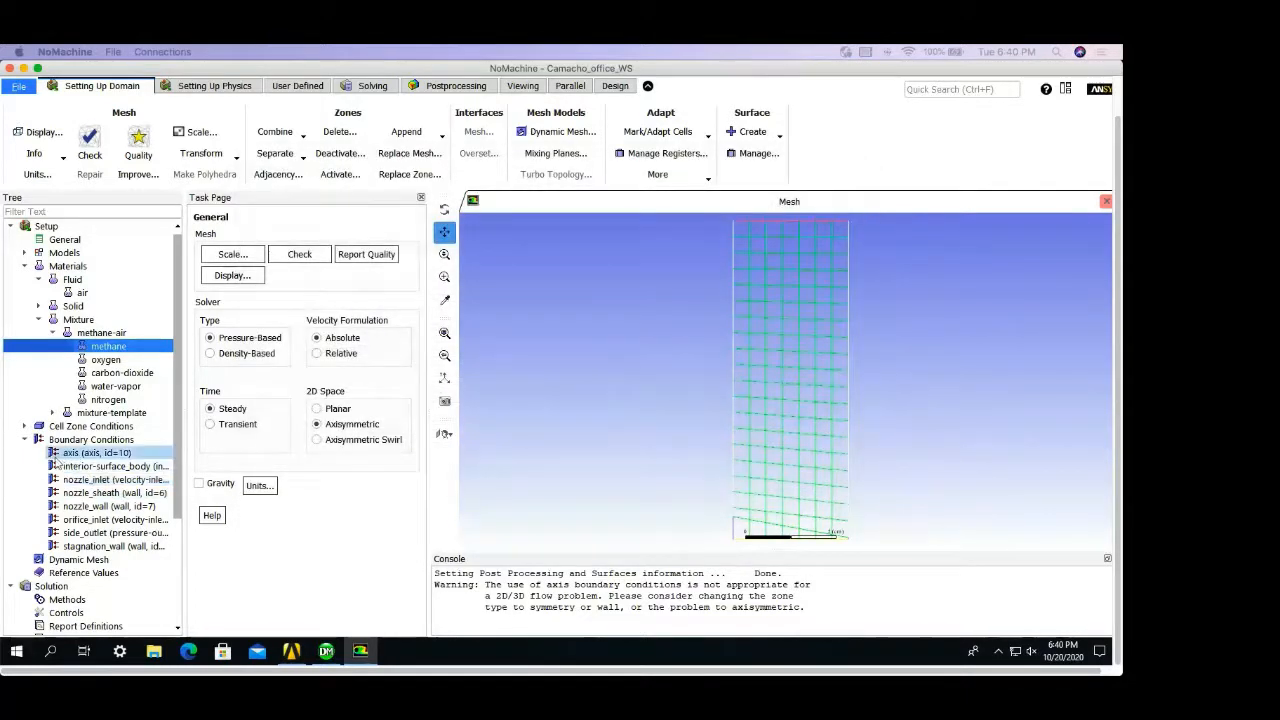
# Step: Assign the velocity-inlet type to nozzle_sheath, look through its momentum, thermal and species settings, and close them
pyautogui.click(92, 494)
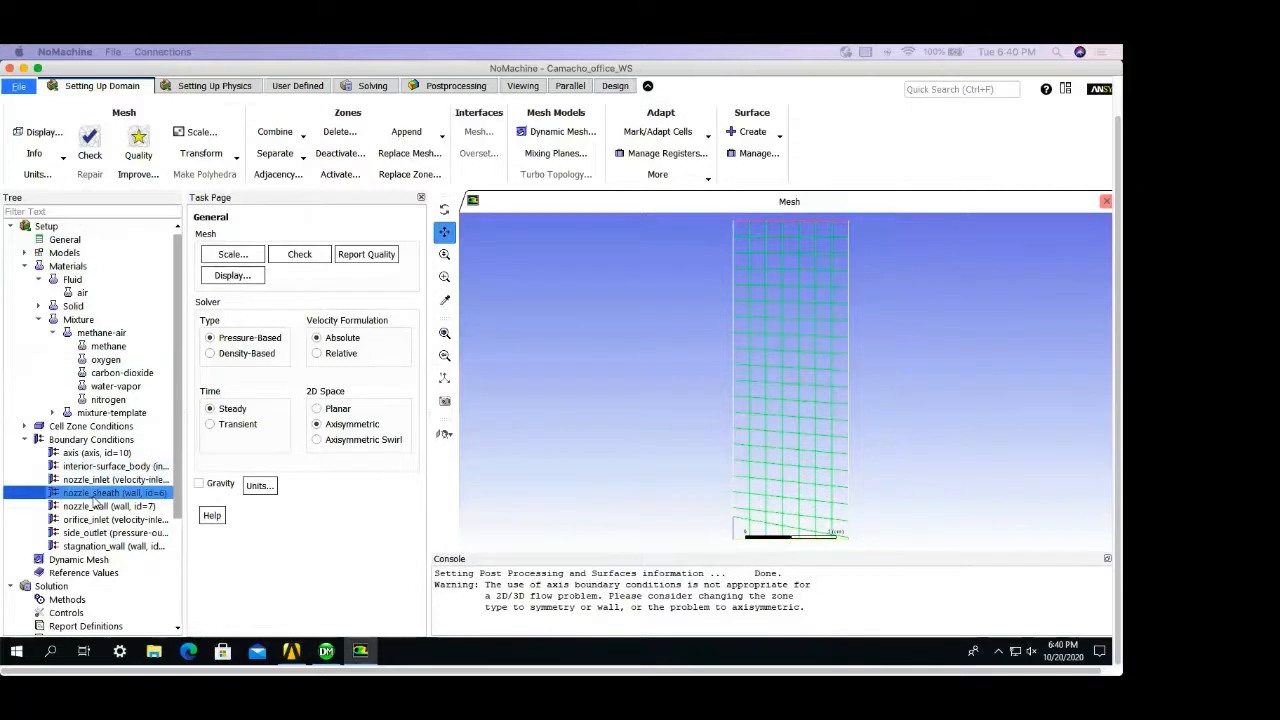
pyautogui.rightClick(93, 502)
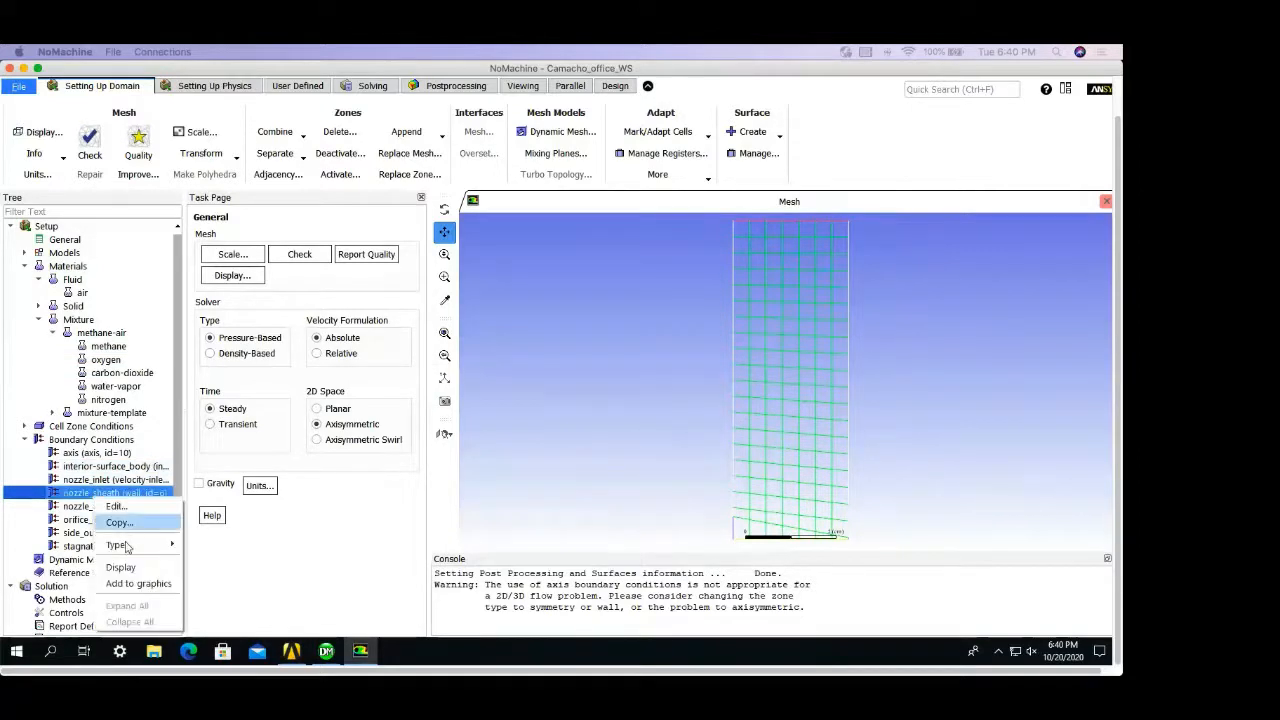
pyautogui.moveTo(128, 547)
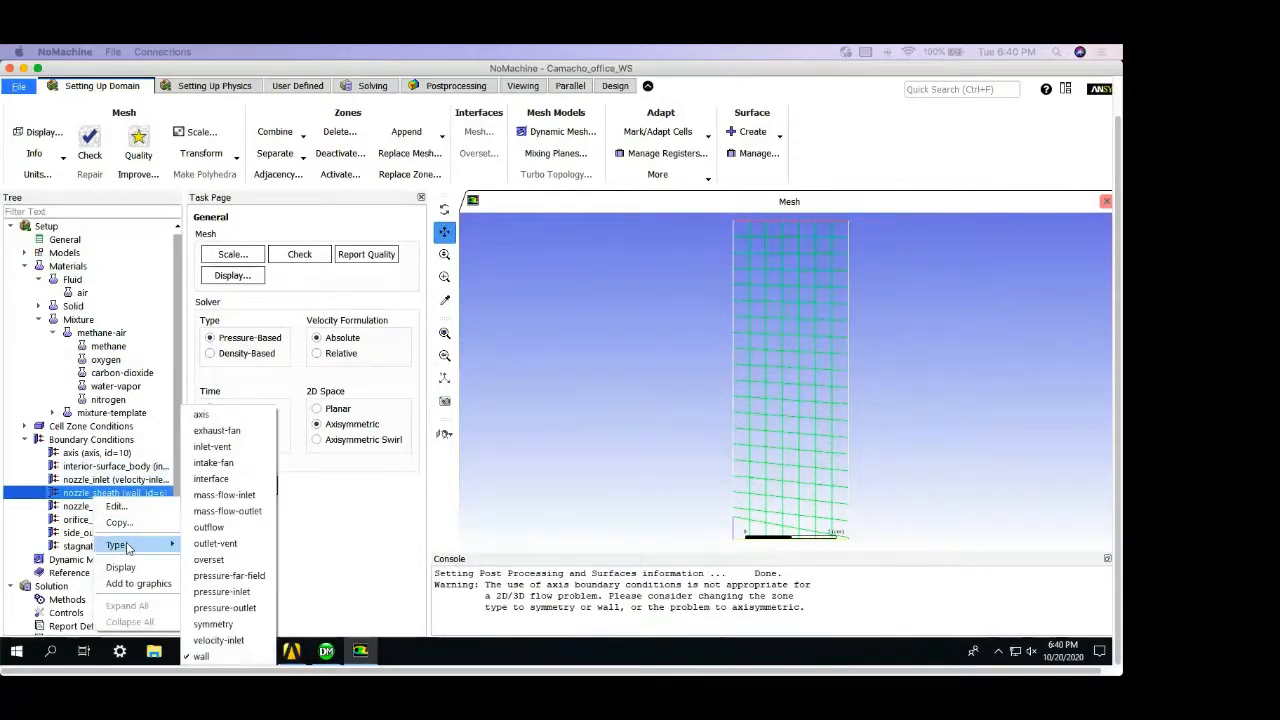
pyautogui.click(218, 640)
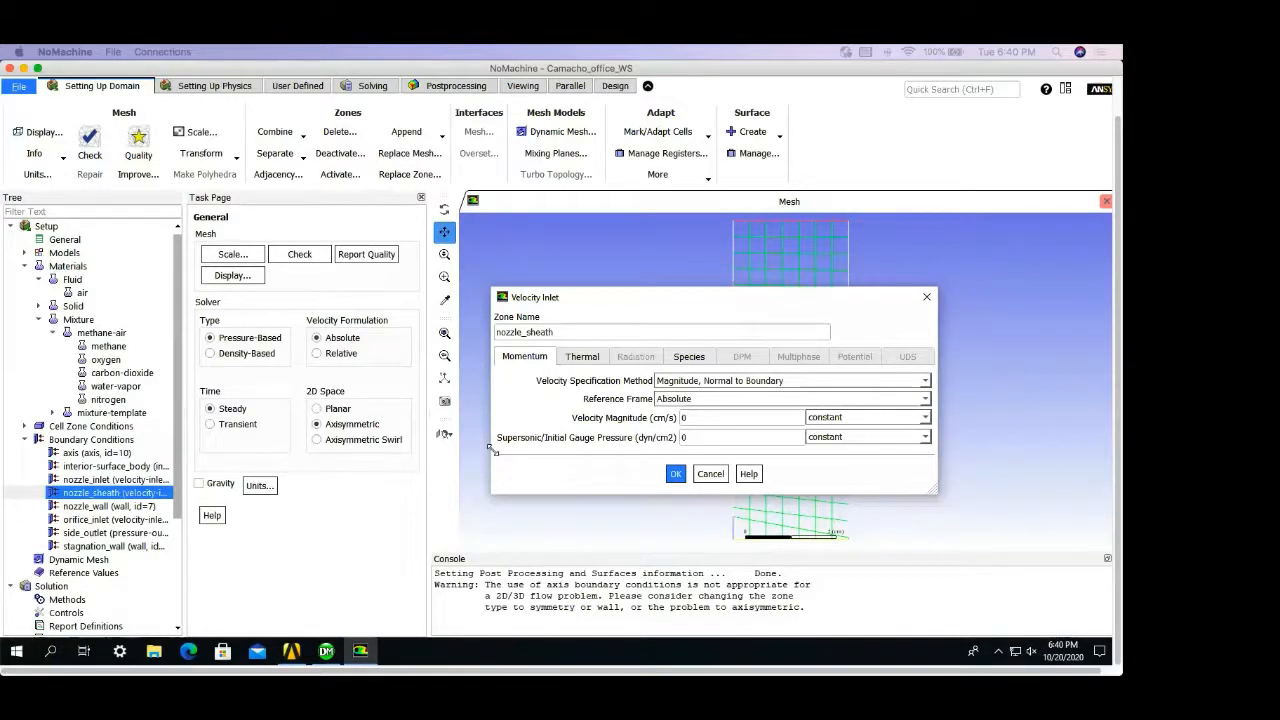
pyautogui.doubleClick(684, 418)
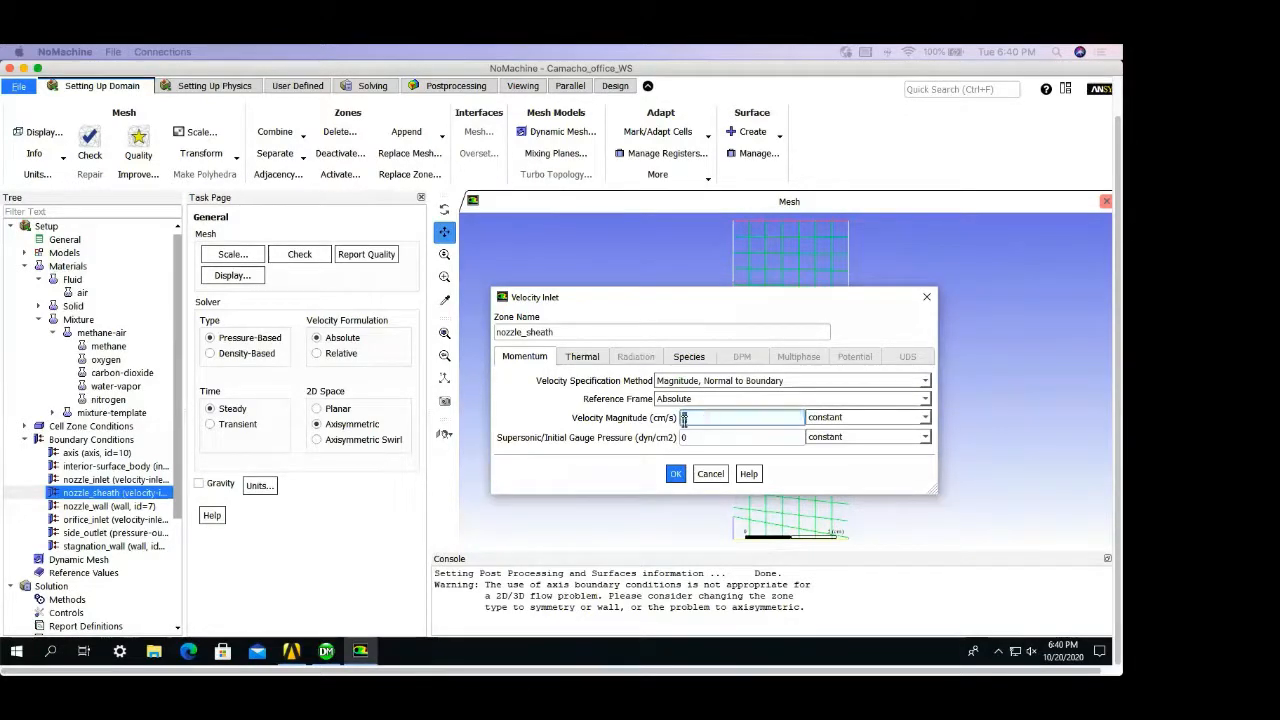
pyautogui.click(588, 362)
pyautogui.click(695, 357)
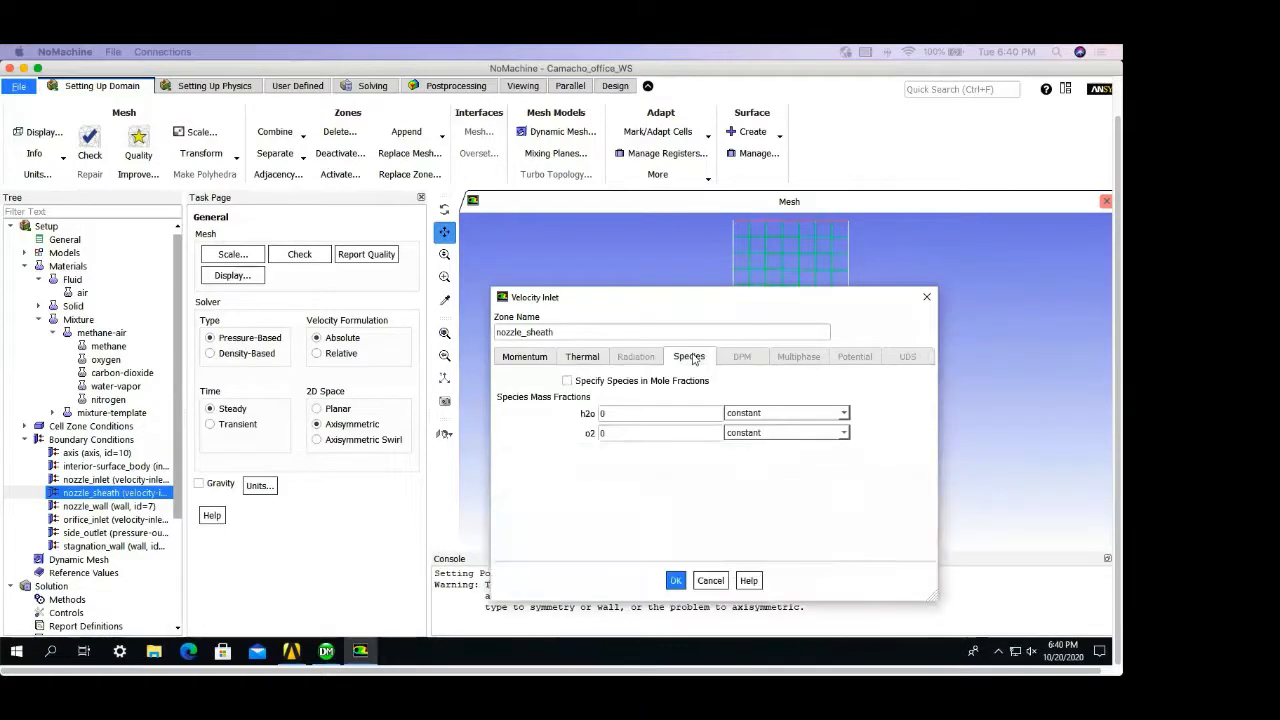
pyautogui.click(927, 298)
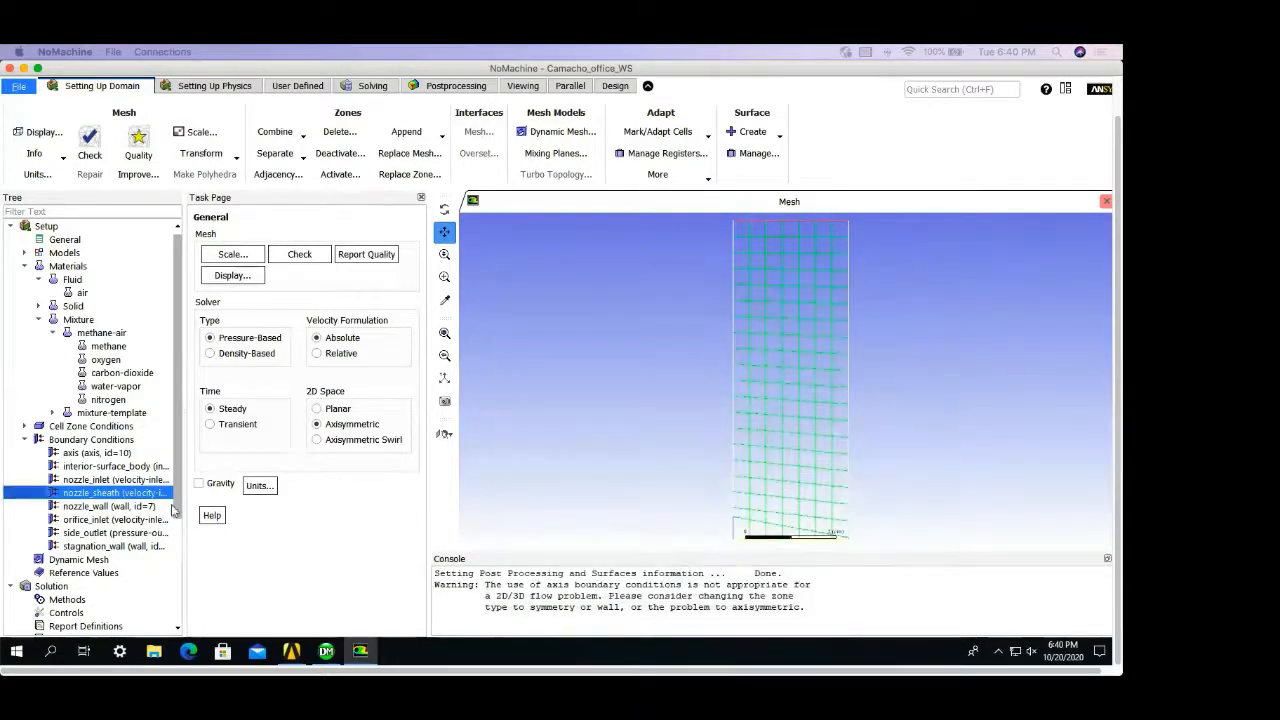
pyautogui.click(107, 507)
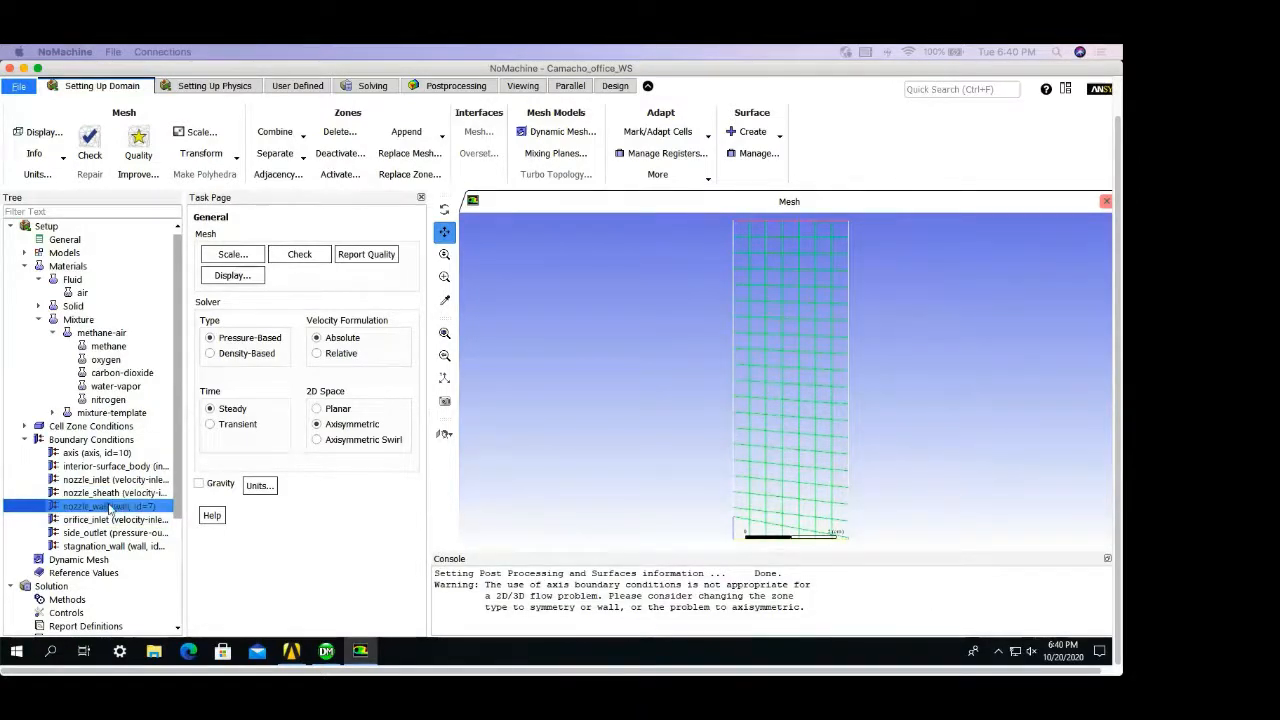
pyautogui.rightClick(109, 507)
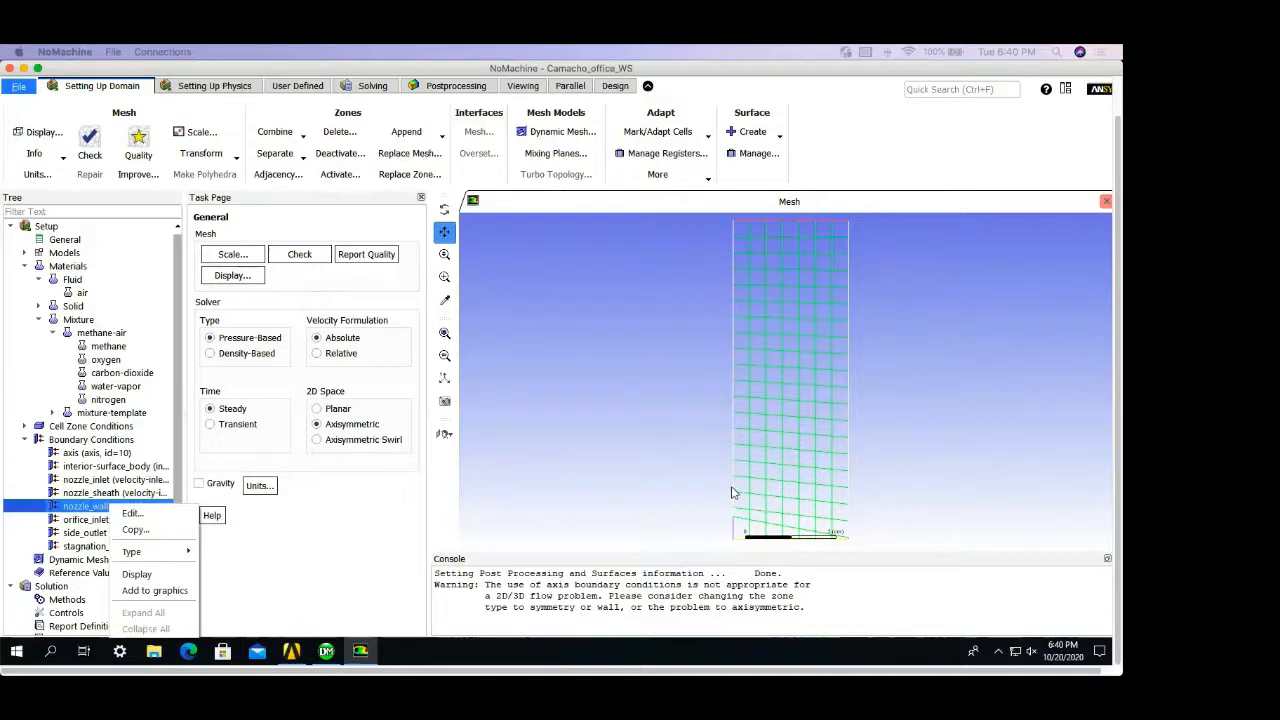
pyautogui.click(344, 569)
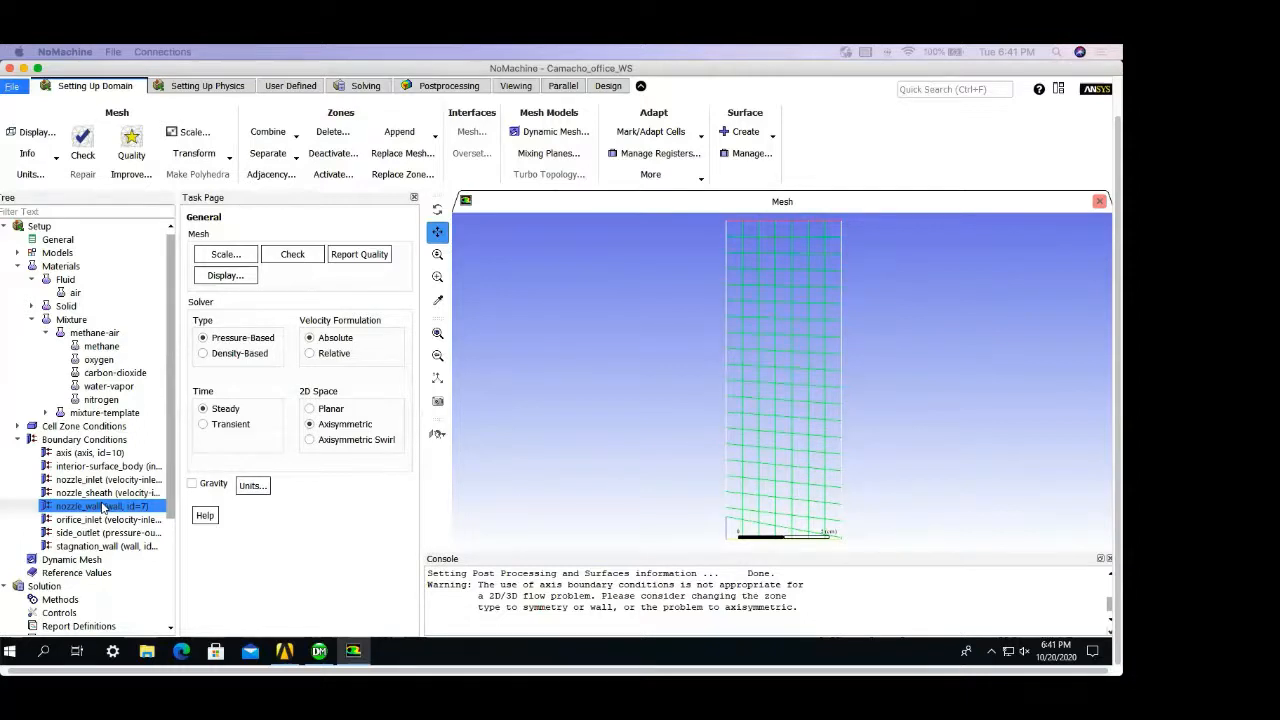
# Step: Assign the pressure-outlet type to nozzle_wall and accept its settings with a constant gauge pressure of 0 dyn/cm2
pyautogui.click(99, 507)
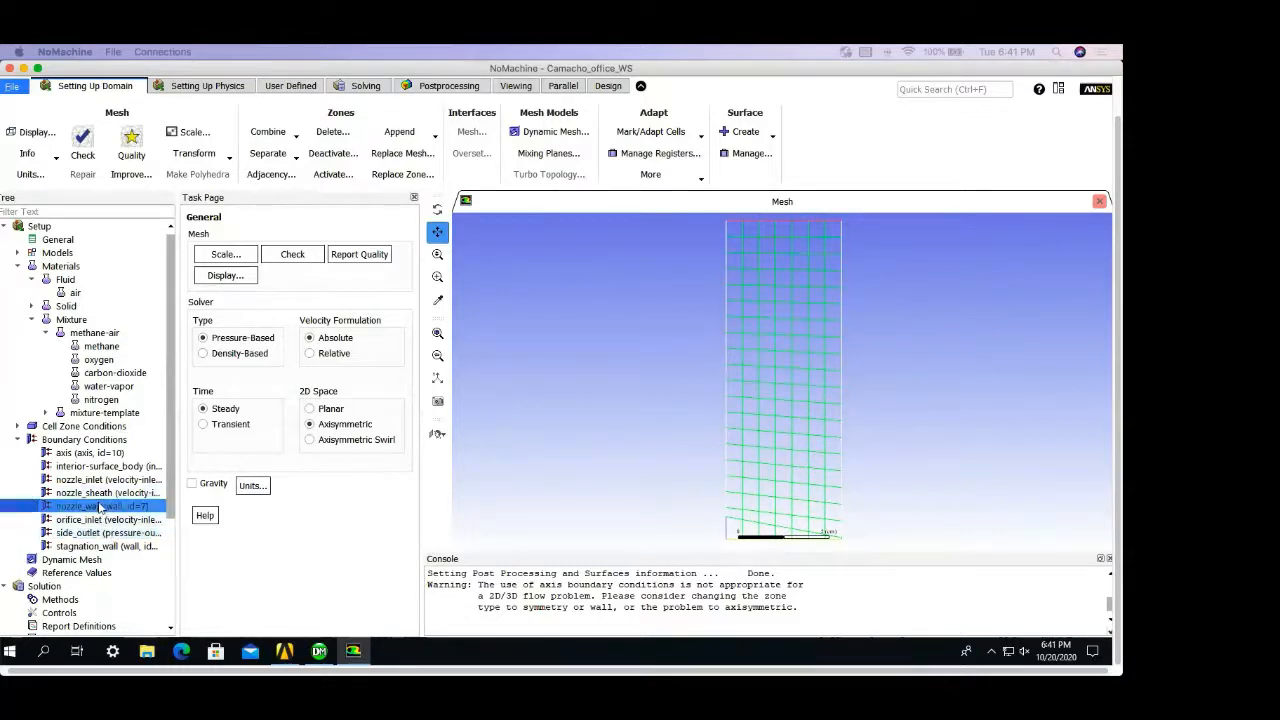
pyautogui.rightClick(99, 507)
pyautogui.moveTo(124, 553)
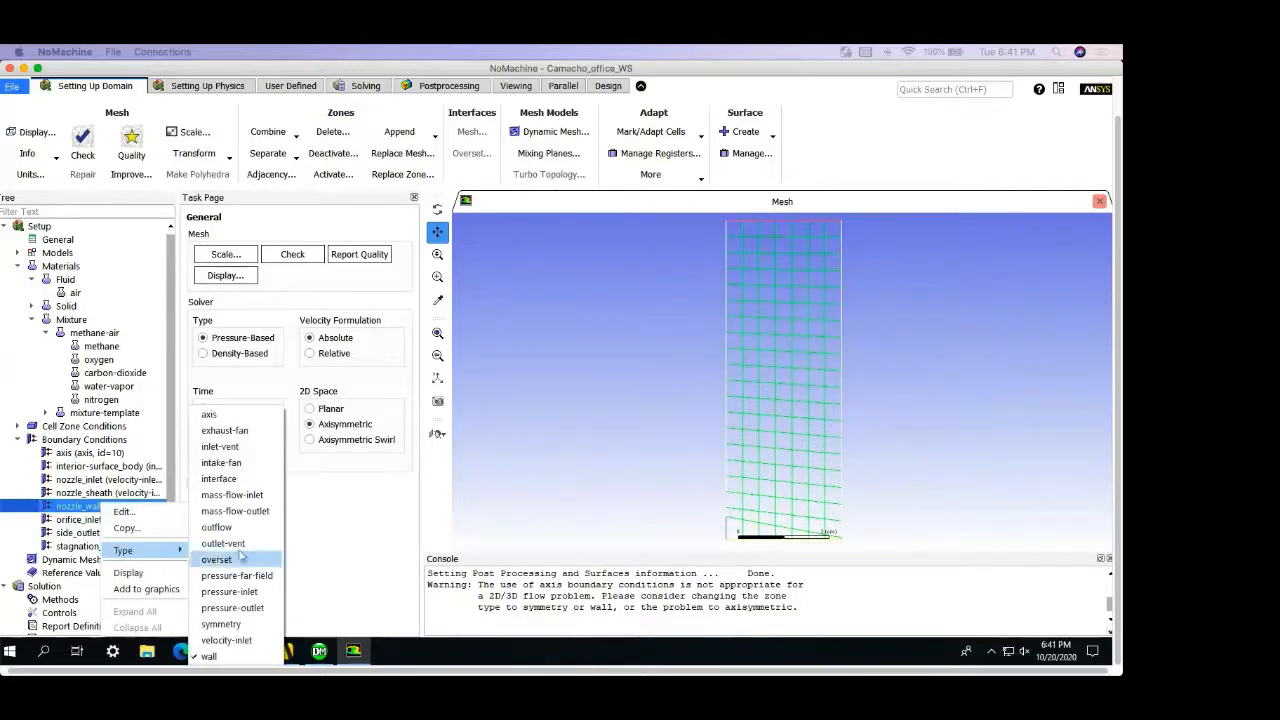
pyautogui.click(232, 607)
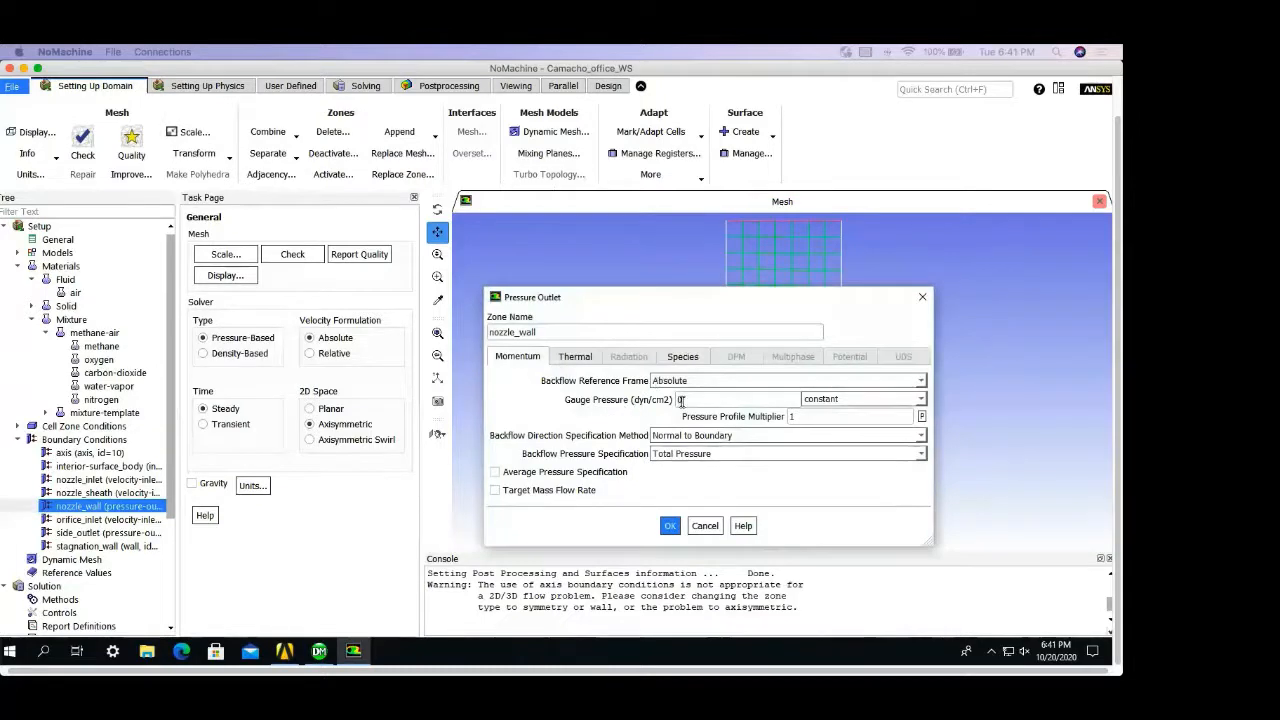
pyautogui.click(688, 399)
pyautogui.click(670, 525)
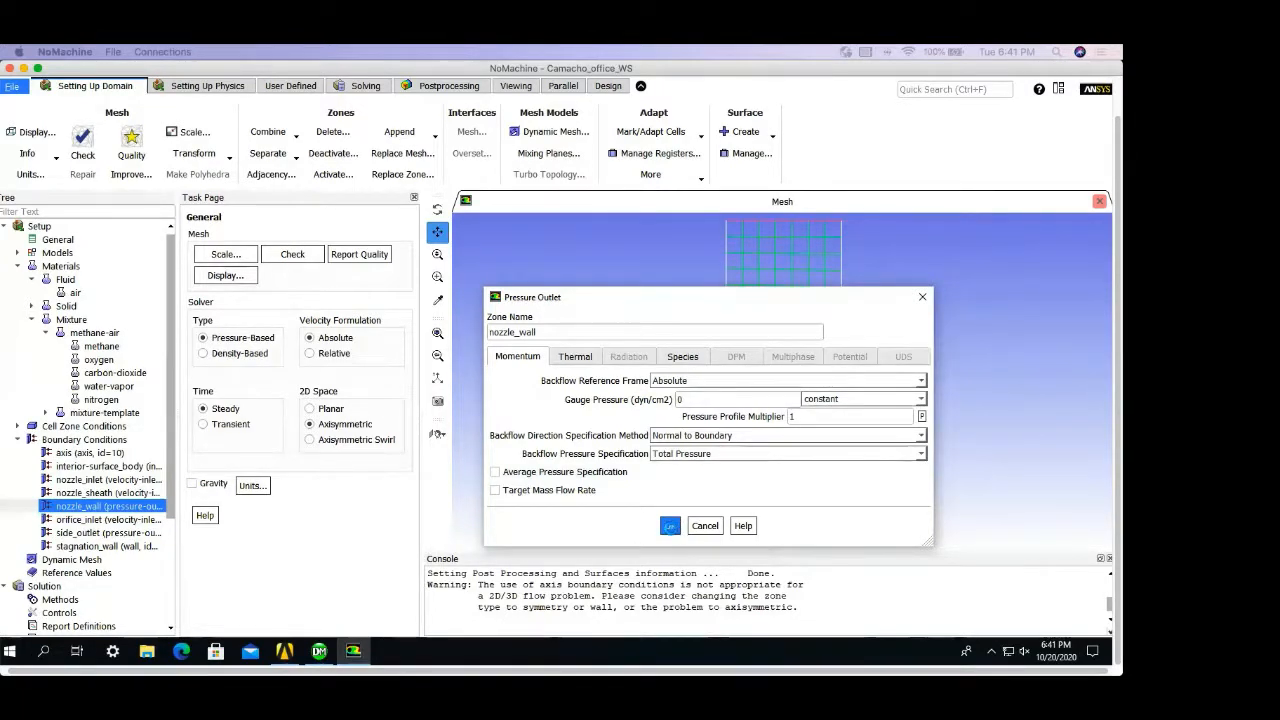
# Step: Assign the velocity-inlet boundary type to the orifice_inlet zone
pyautogui.click(122, 520)
pyautogui.rightClick(122, 522)
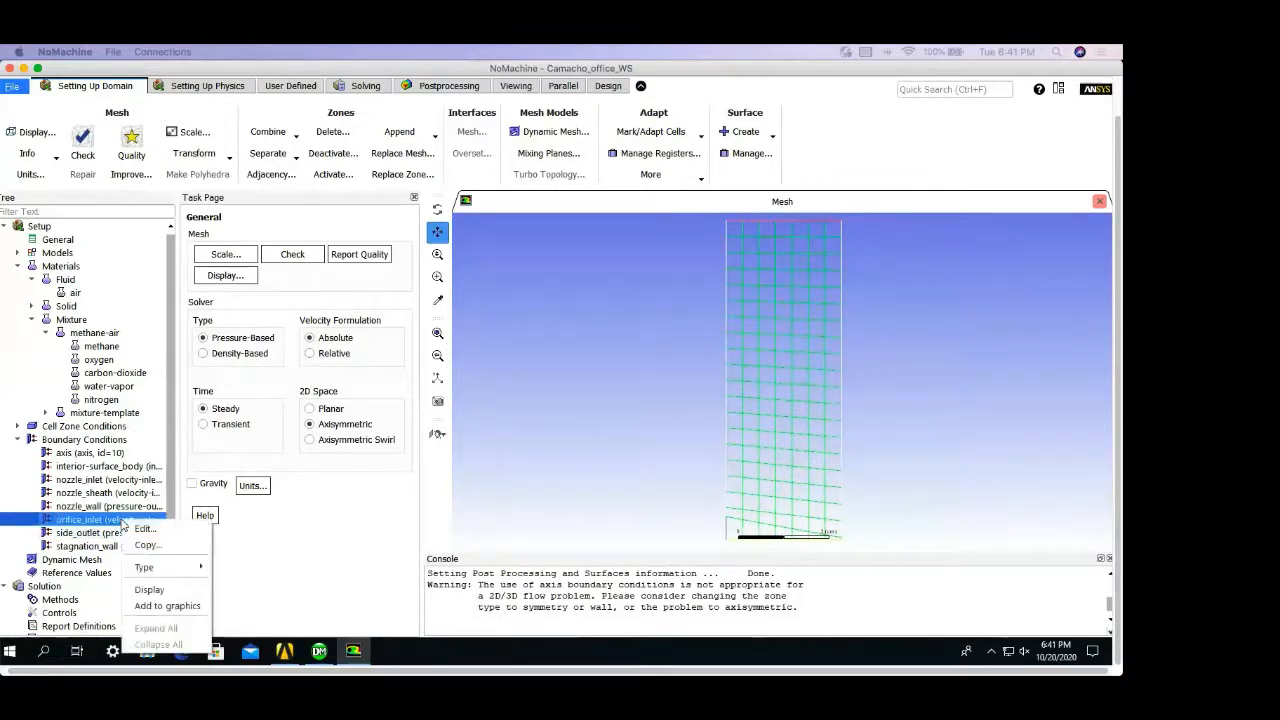
pyautogui.moveTo(148, 567)
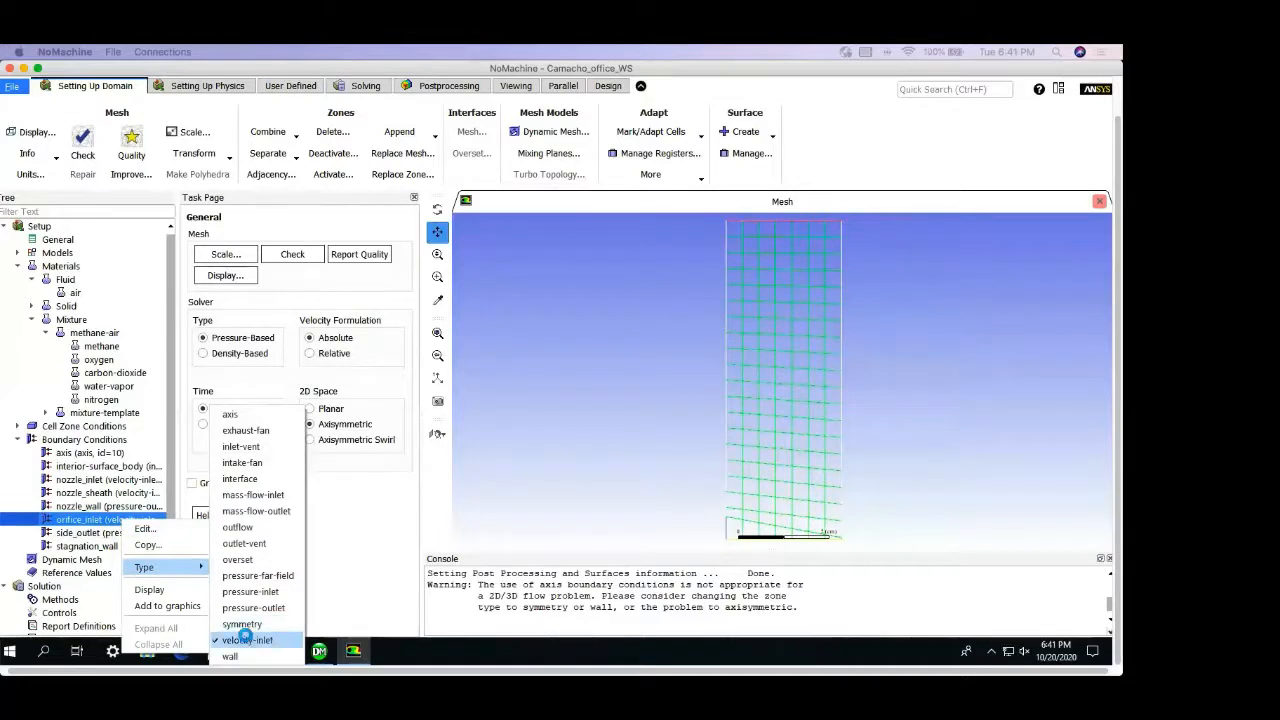
pyautogui.click(247, 640)
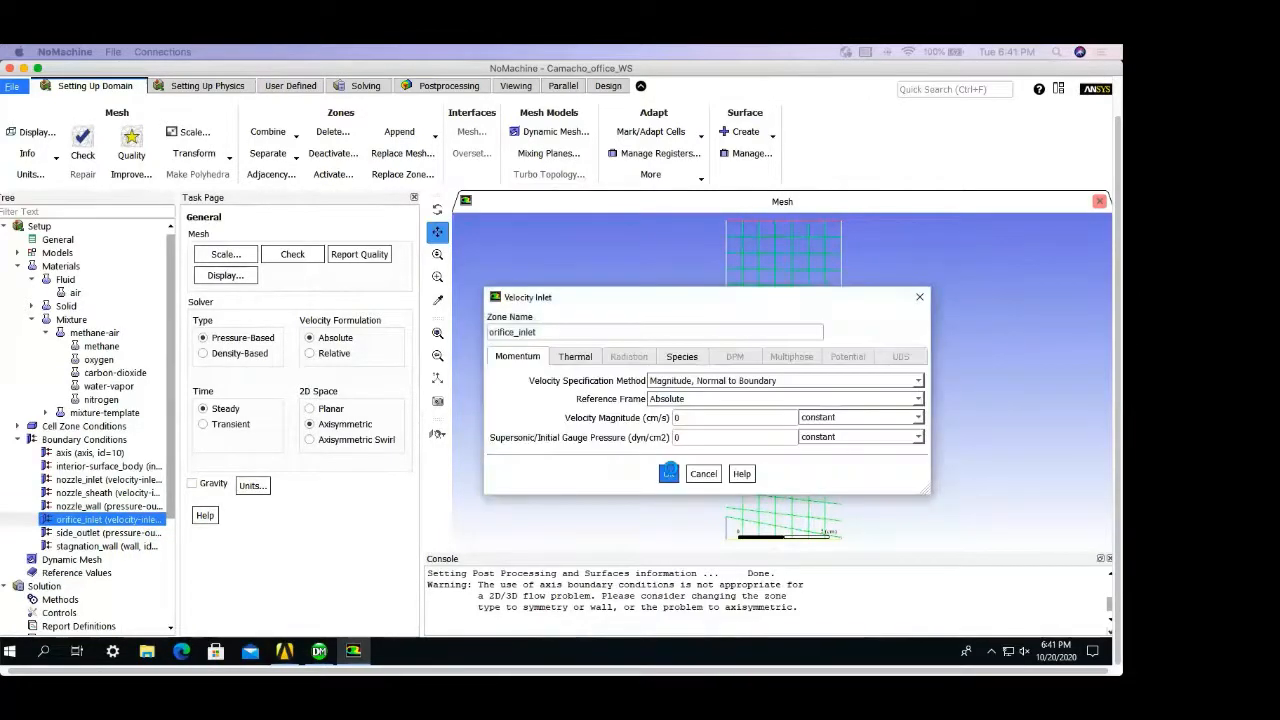
# Step: Try setting the orifice_inlet velocity magnitude to -44 cm/s, look through its thermal and species settings, and cancel the dialog
pyautogui.click(702, 418)
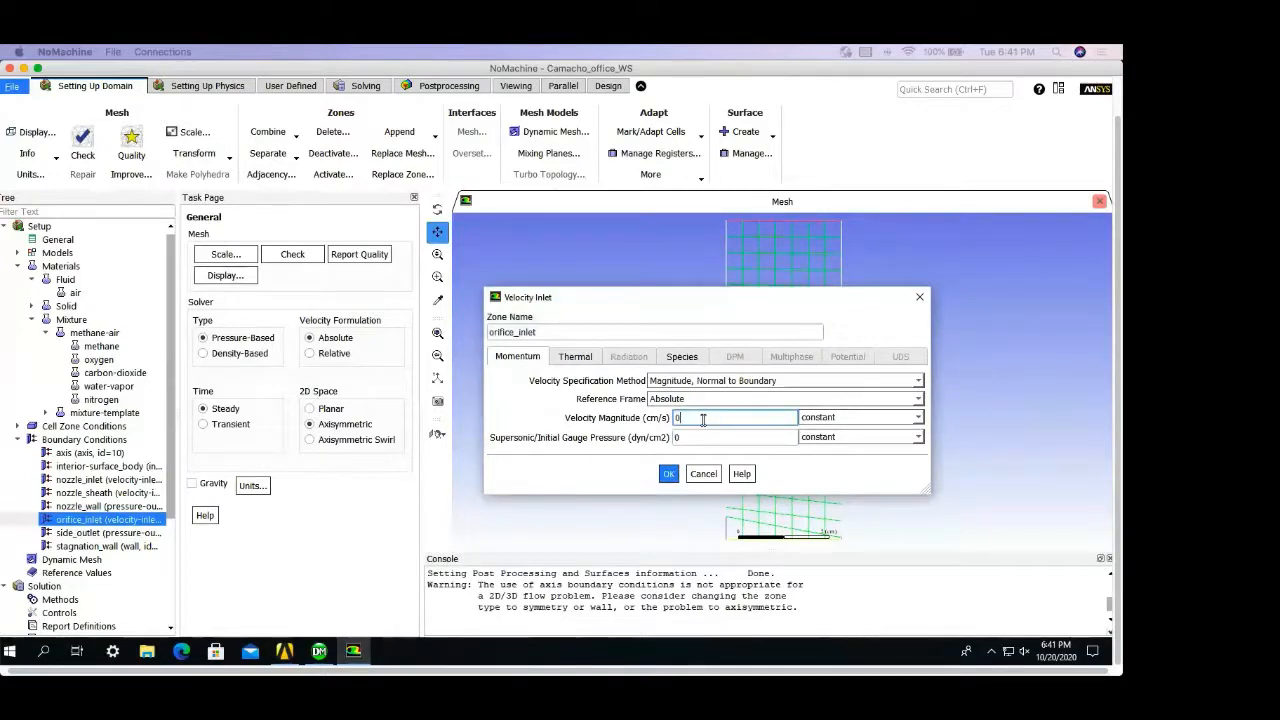
pyautogui.press('BackSpace')
pyautogui.write('-')
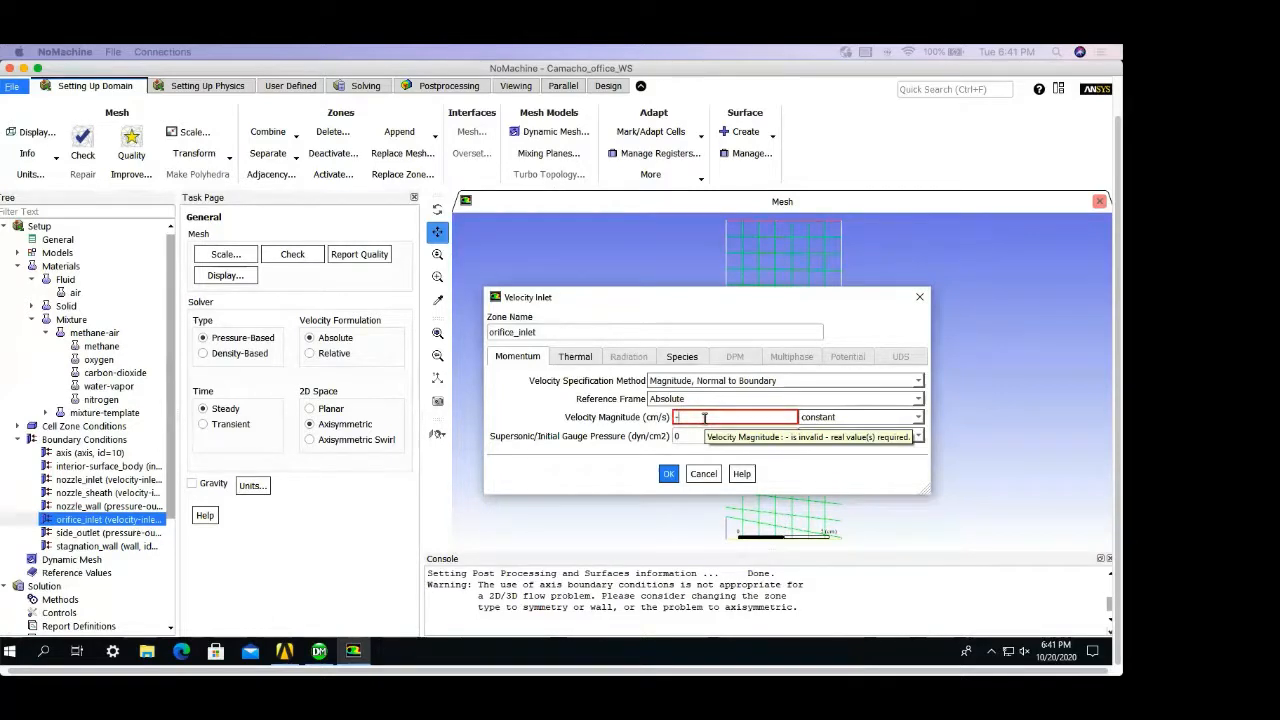
pyautogui.write('44')
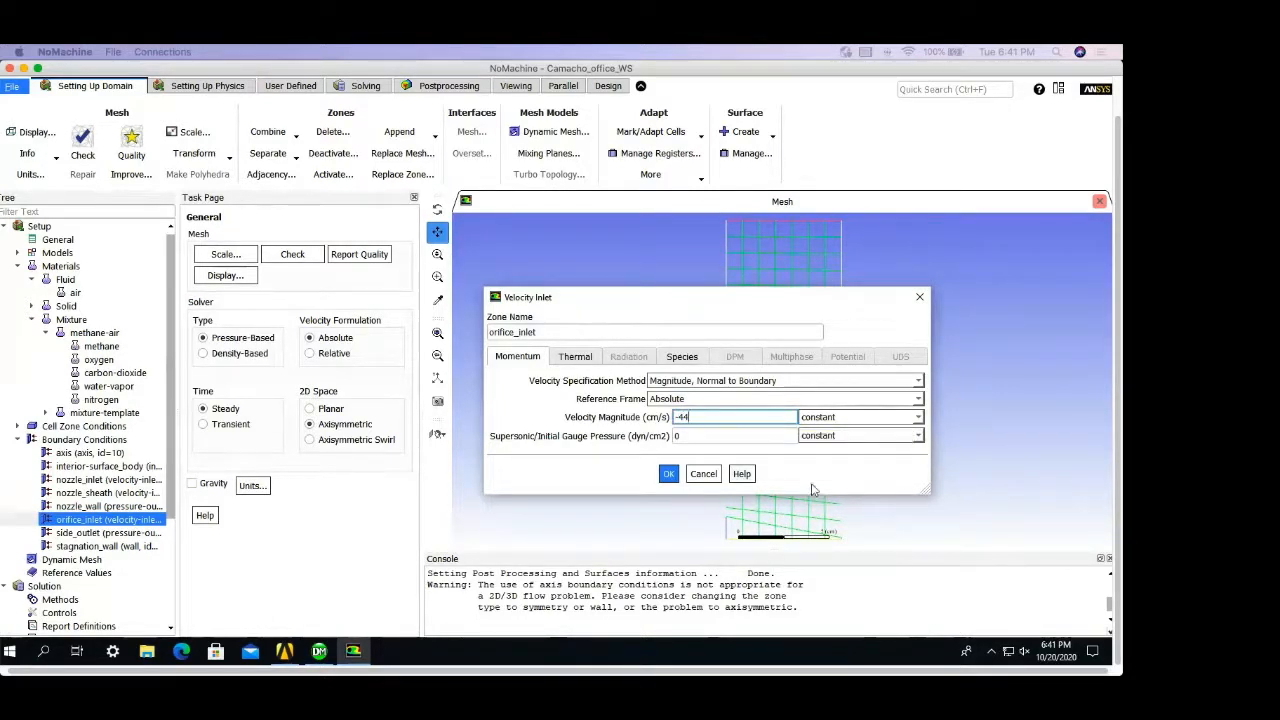
pyautogui.click(560, 356)
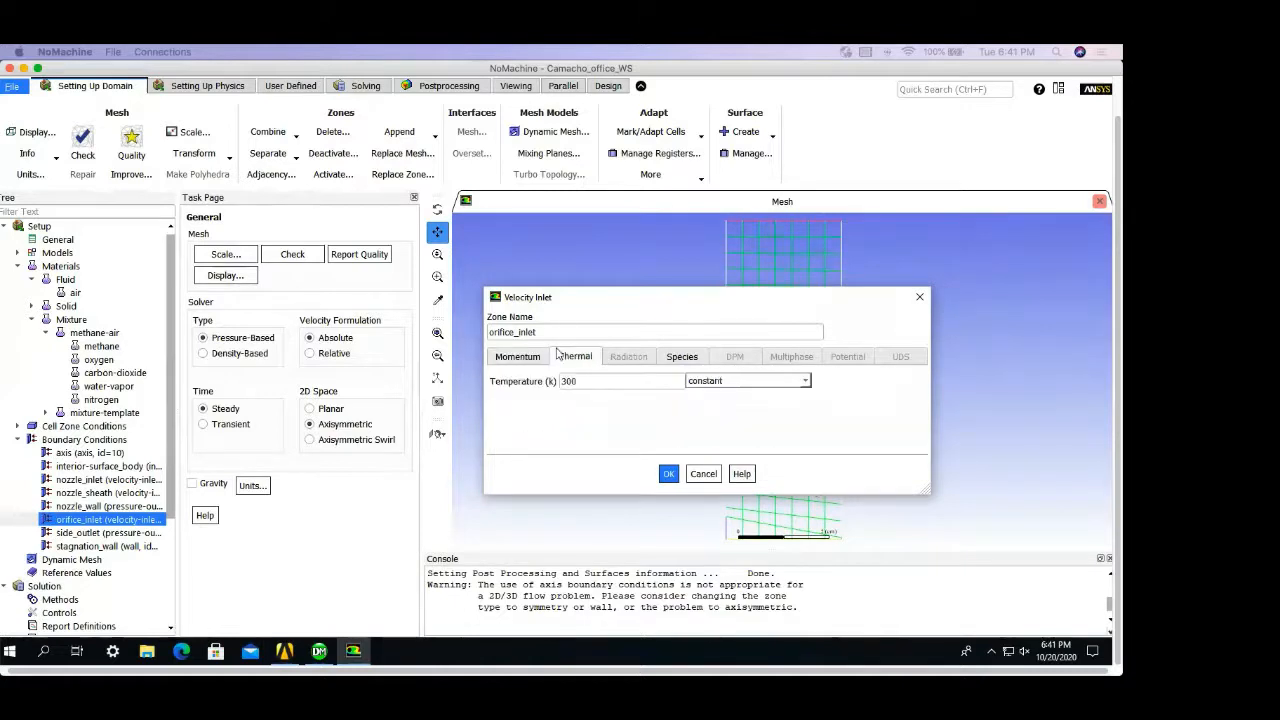
pyautogui.click(679, 360)
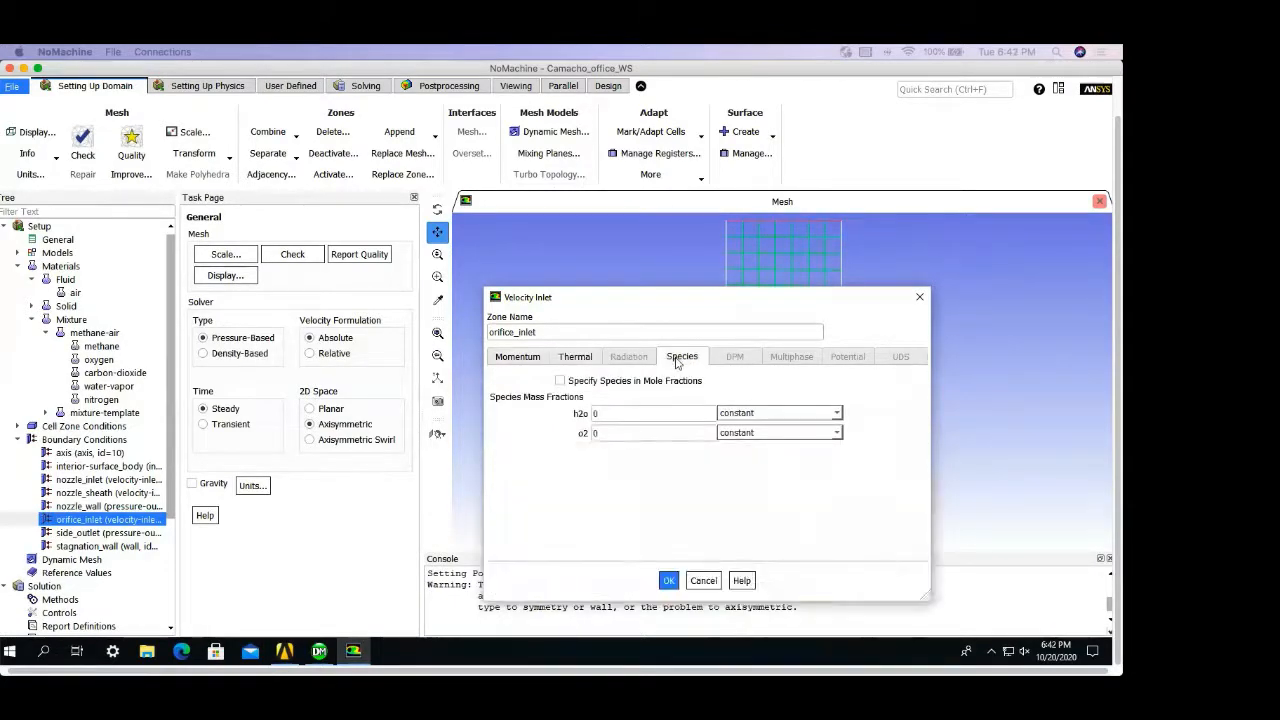
pyautogui.click(704, 582)
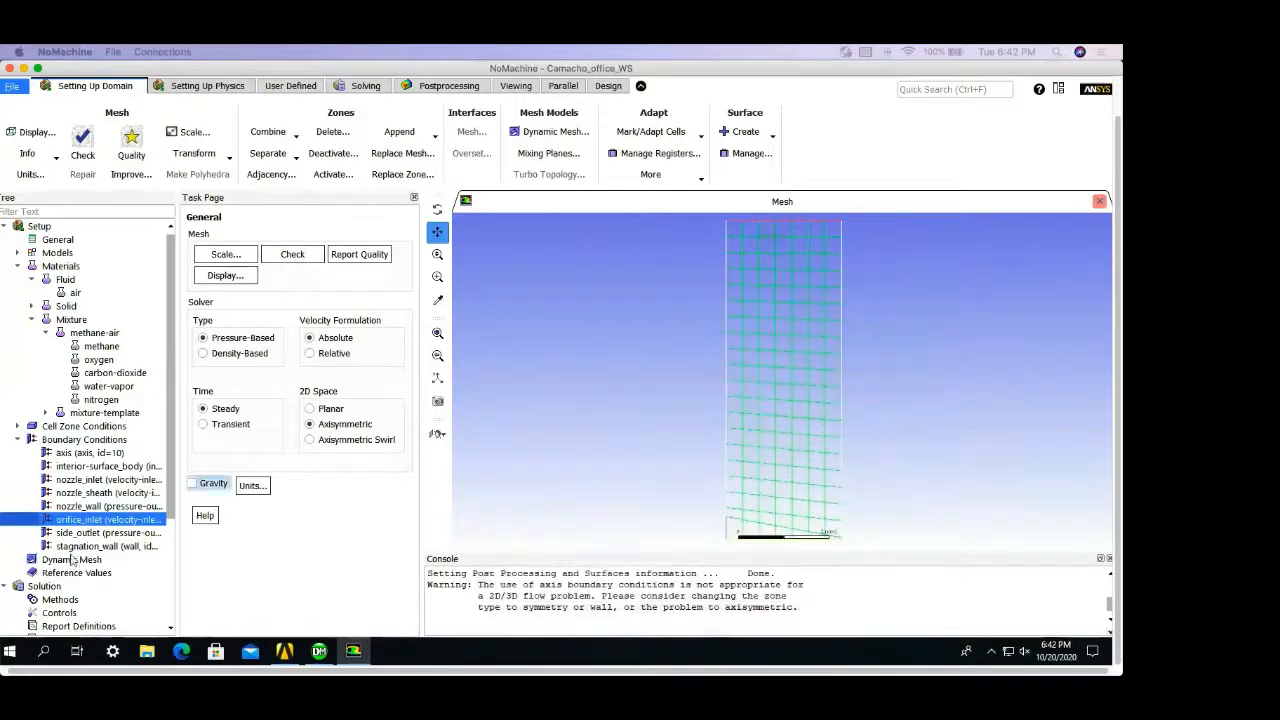
# Step: Assign the pressure-outlet type to side_outlet and accept its settings with a constant gauge pressure of 0 dyn/cm2
pyautogui.click(100, 534)
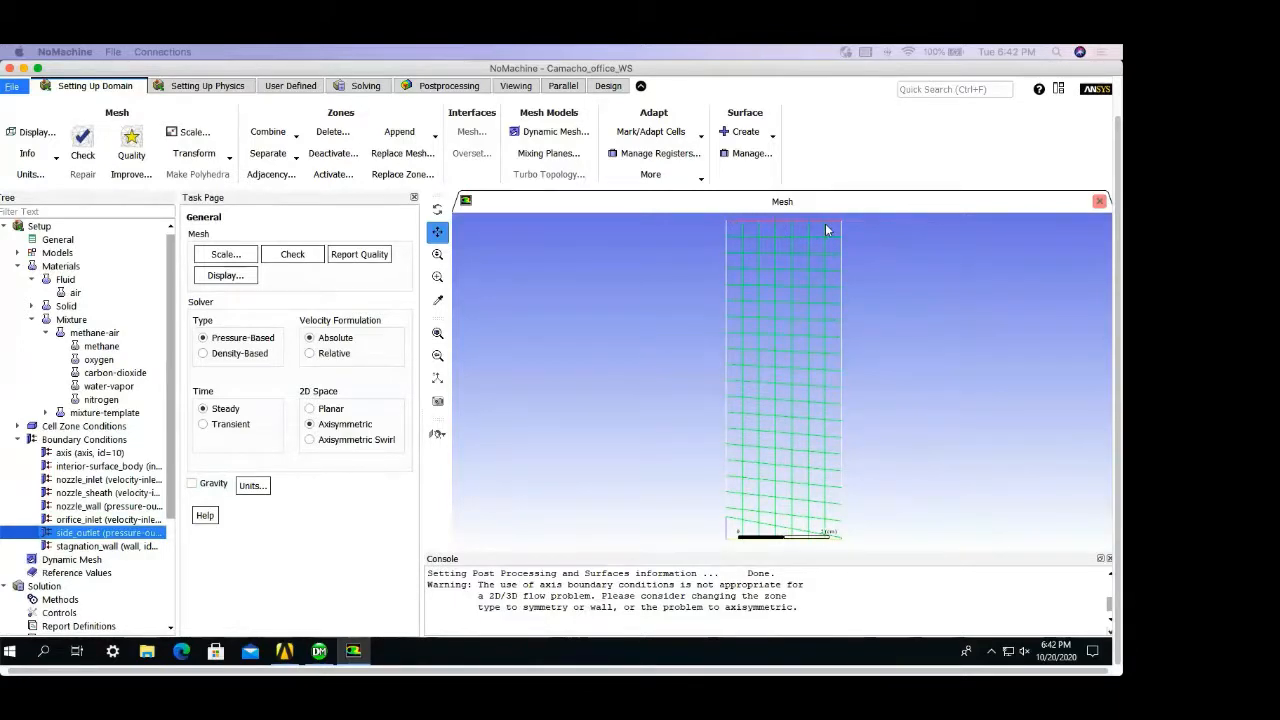
pyautogui.rightClick(140, 533)
pyautogui.moveTo(160, 575)
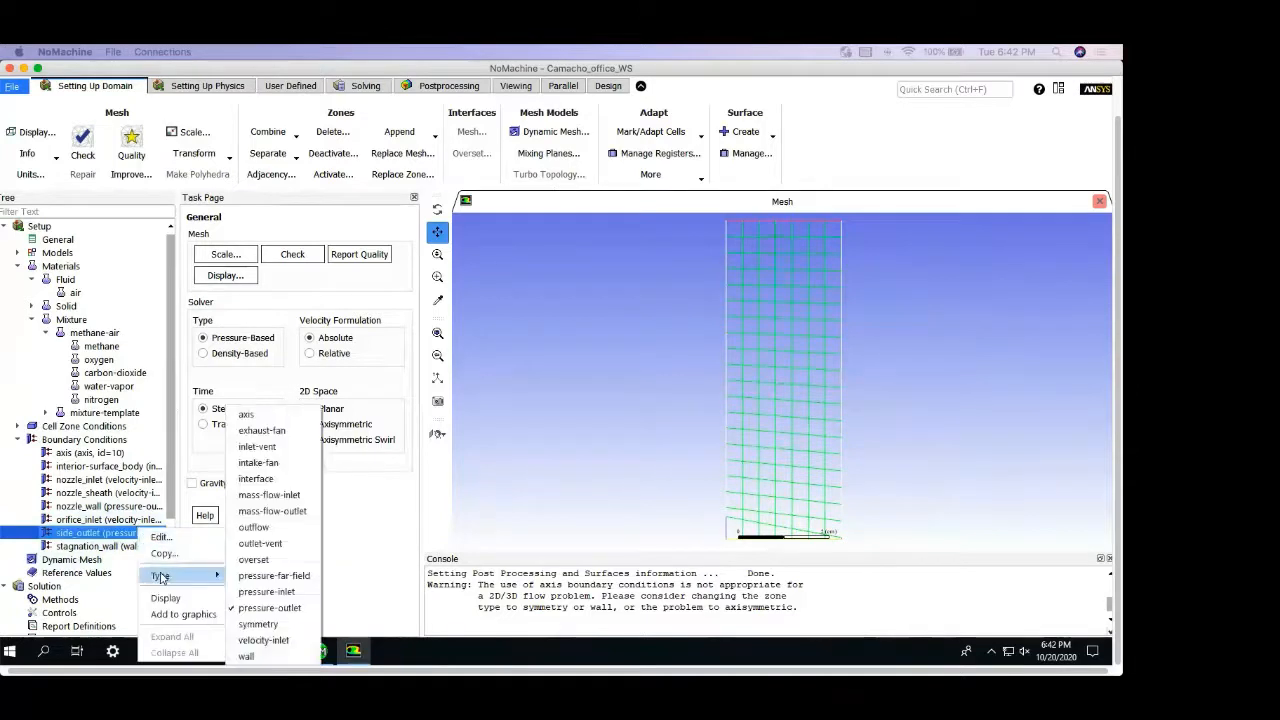
pyautogui.click(259, 607)
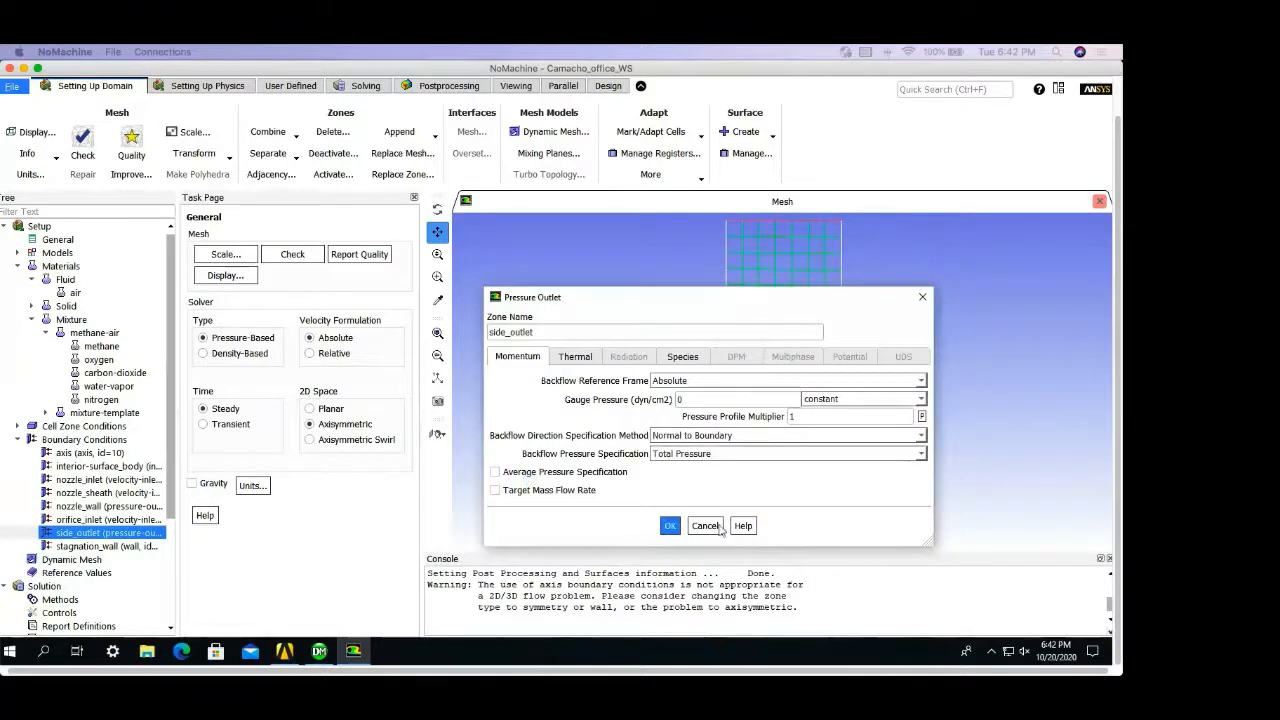
pyautogui.click(668, 526)
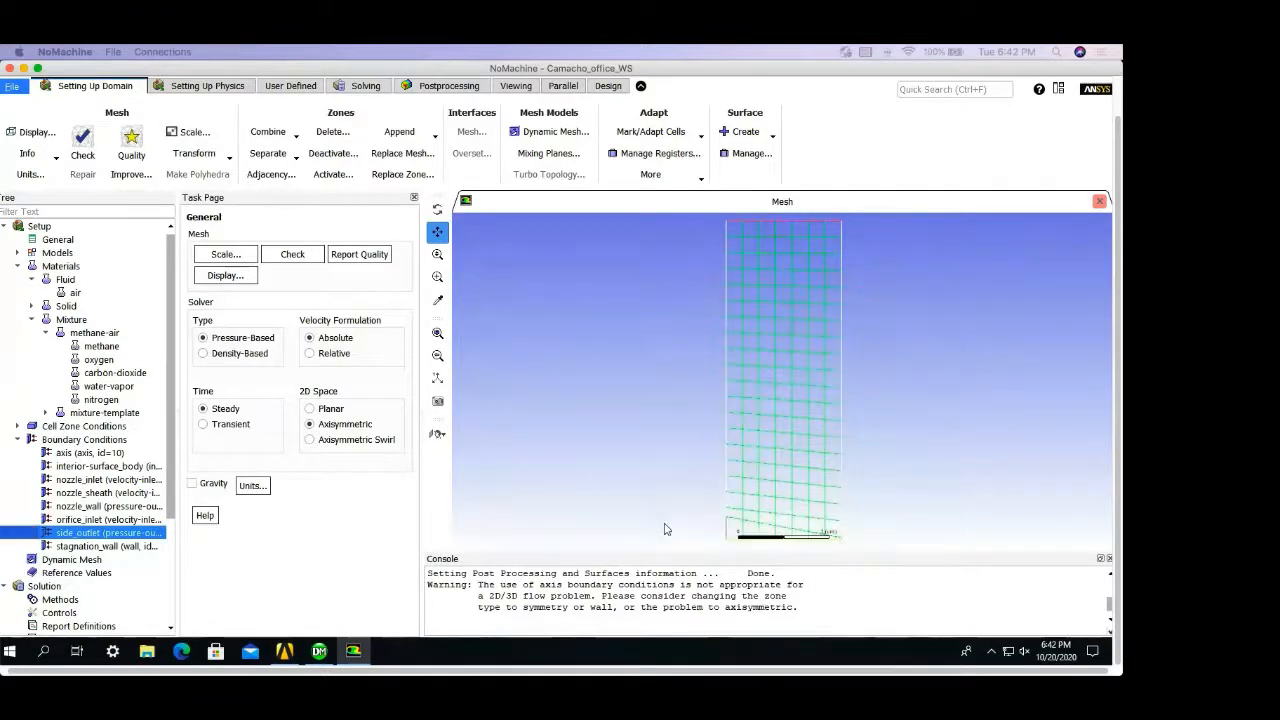
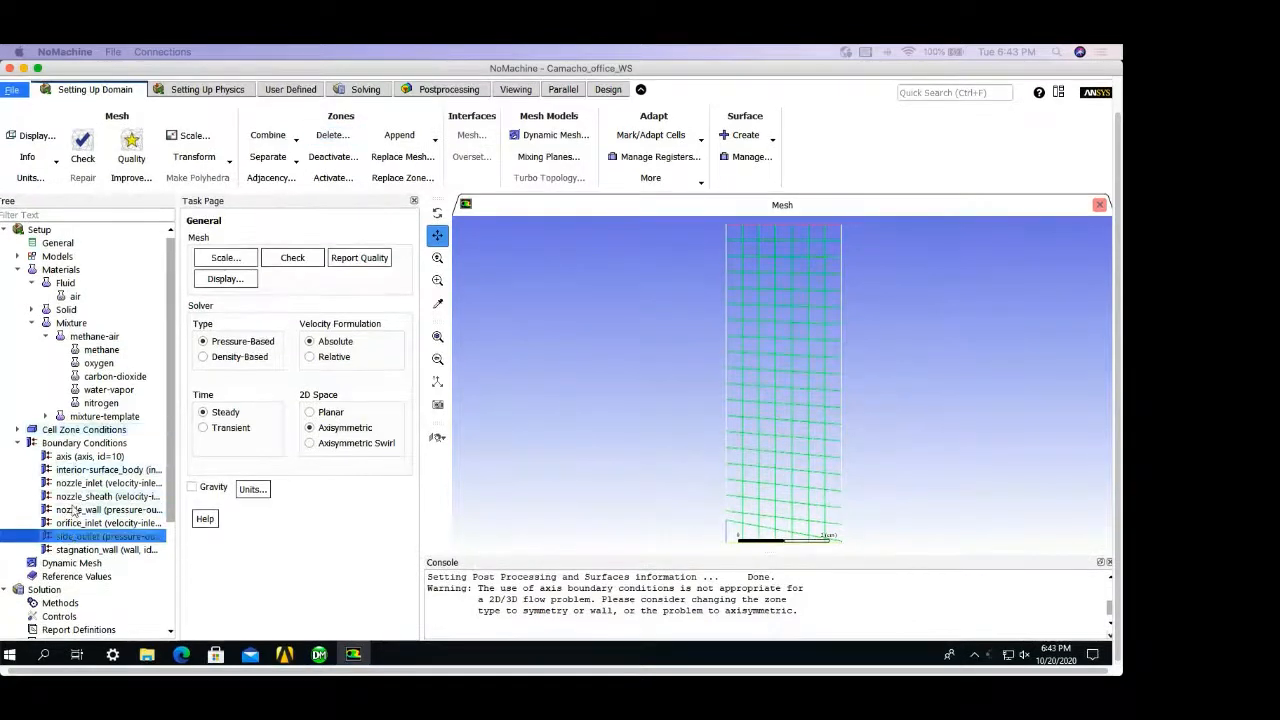
# Step: Assign the wall type to stagnation_wall and give it a temperature thermal condition with a constant 300 K
pyautogui.rightClick(126, 551)
pyautogui.moveTo(168, 467)
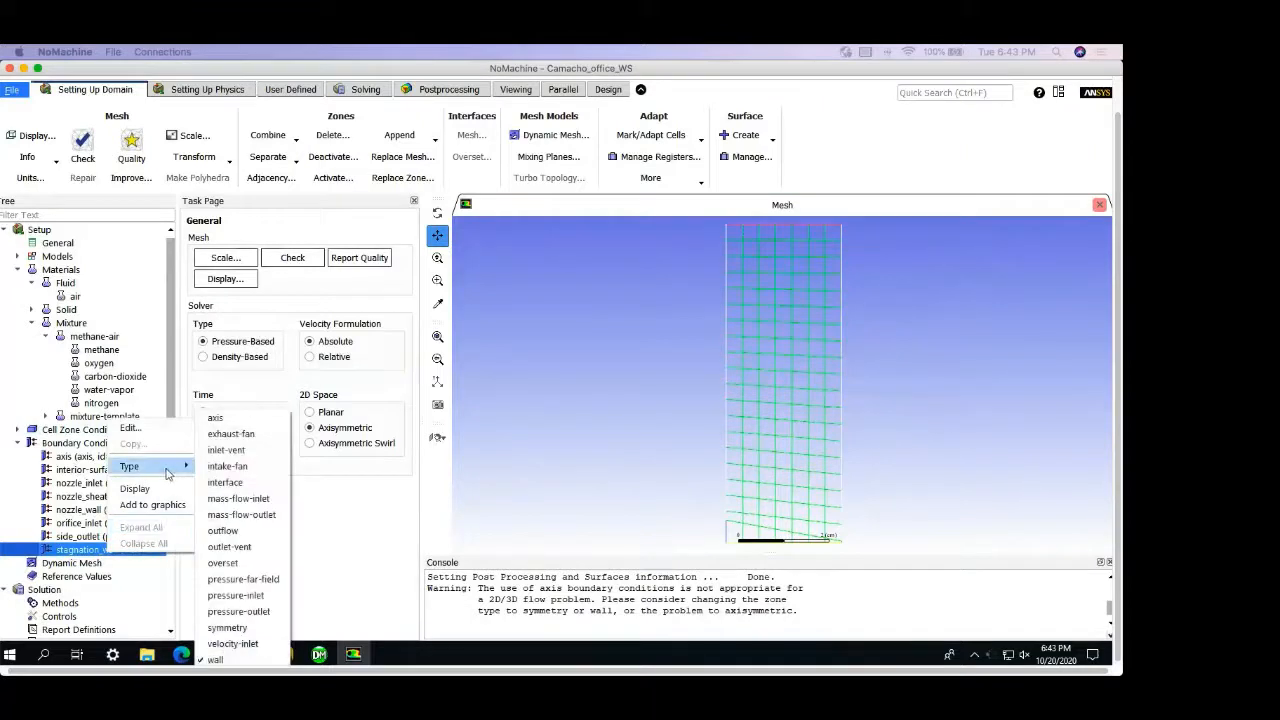
pyautogui.click(240, 659)
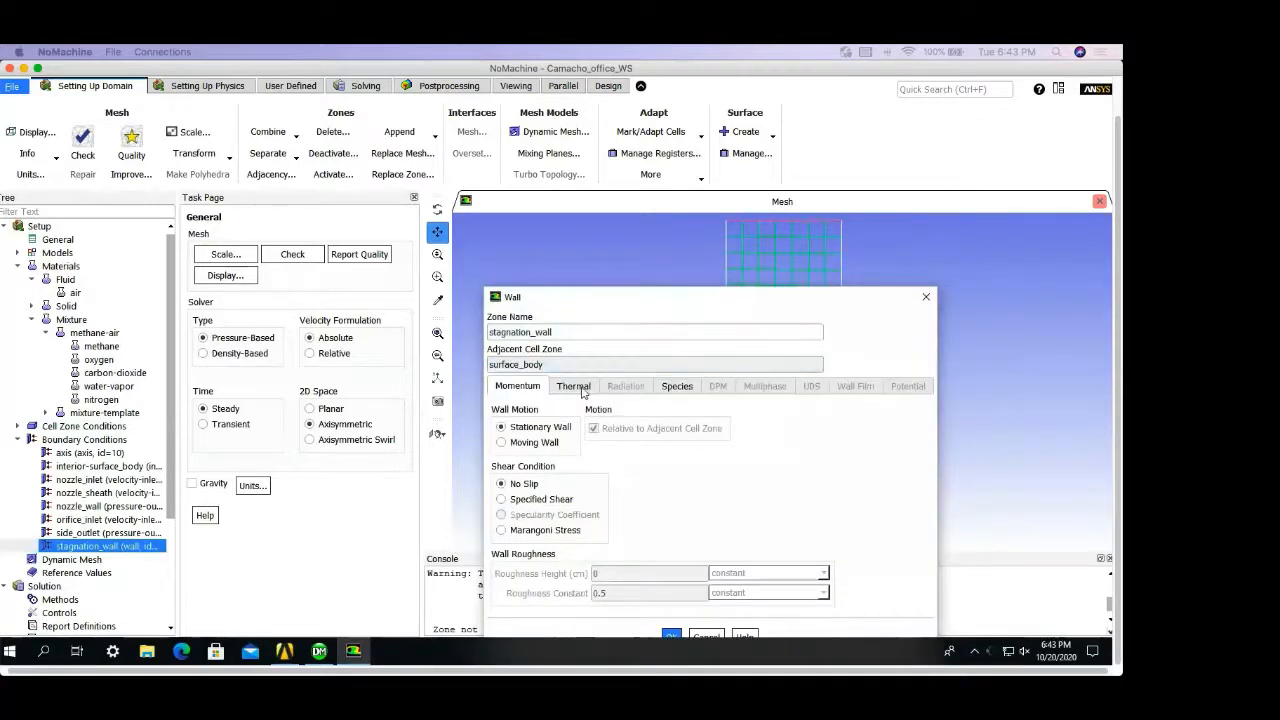
pyautogui.click(582, 387)
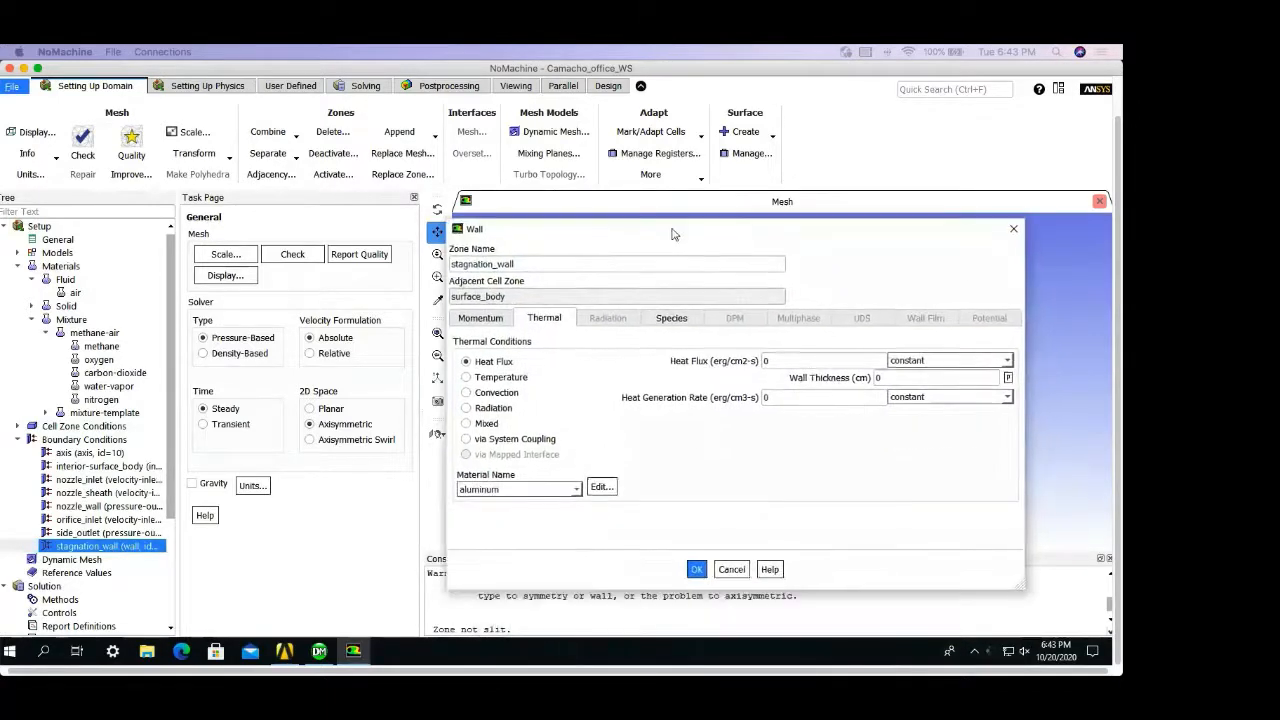
pyautogui.click(500, 377)
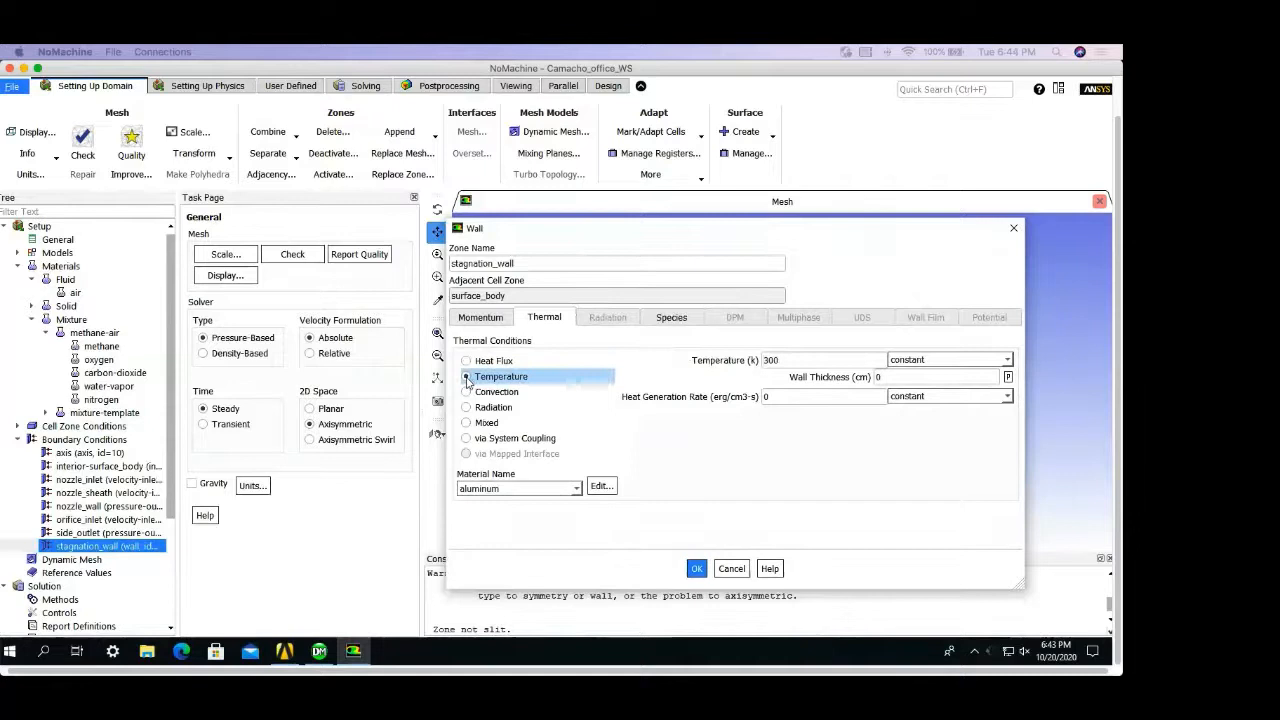
pyautogui.doubleClick(812, 360)
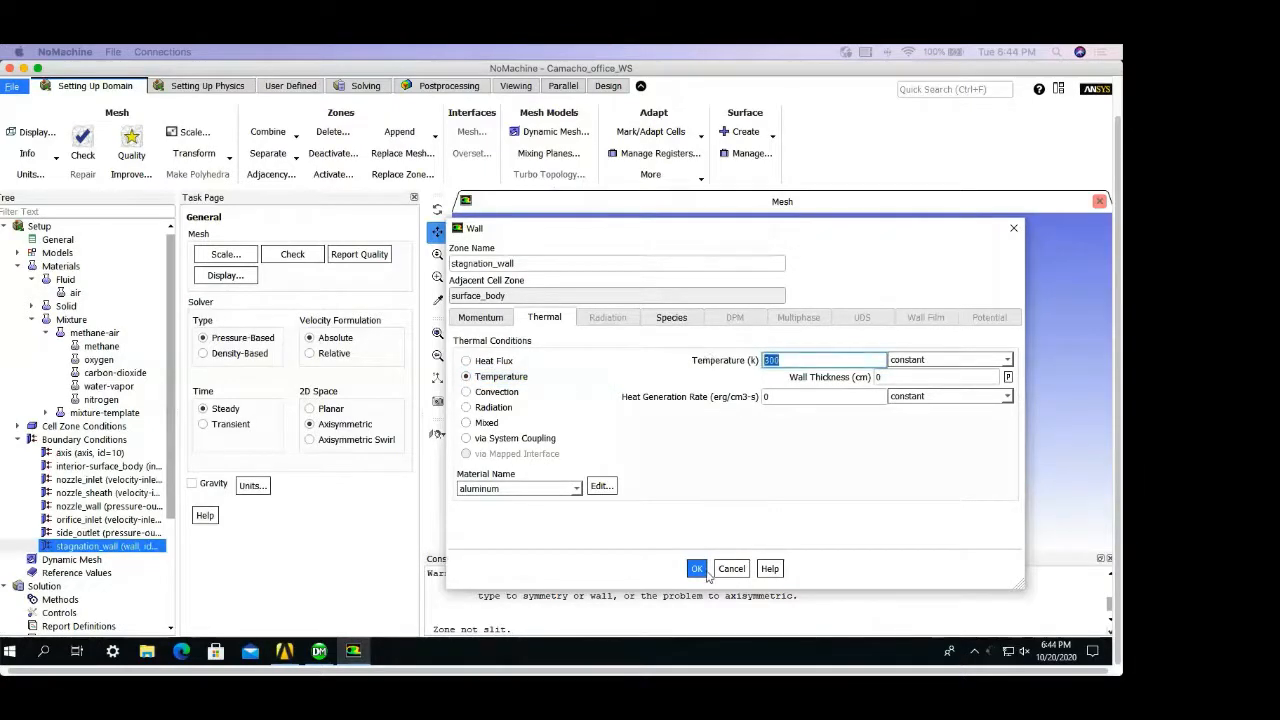
pyautogui.click(697, 569)
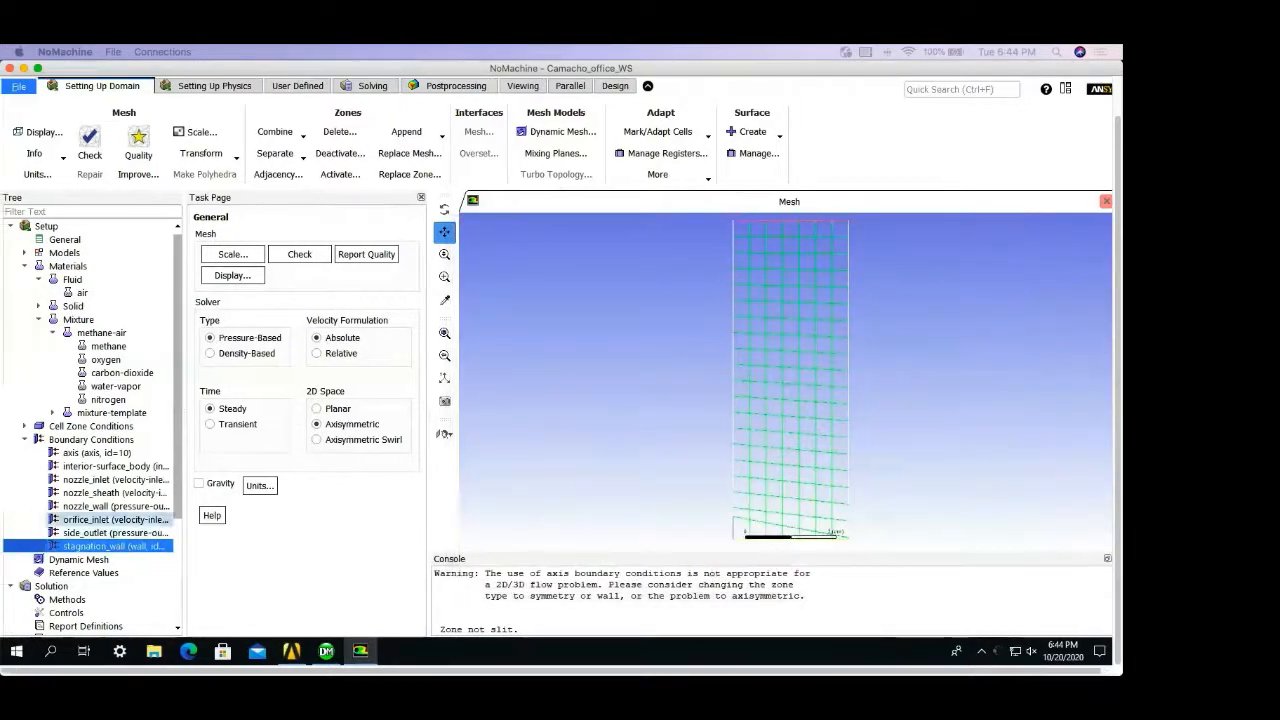
# Step: Start a region adaption of the mesh inside a quad, with X Min 0 and X Max 2.54 cm
pyautogui.click(26, 440)
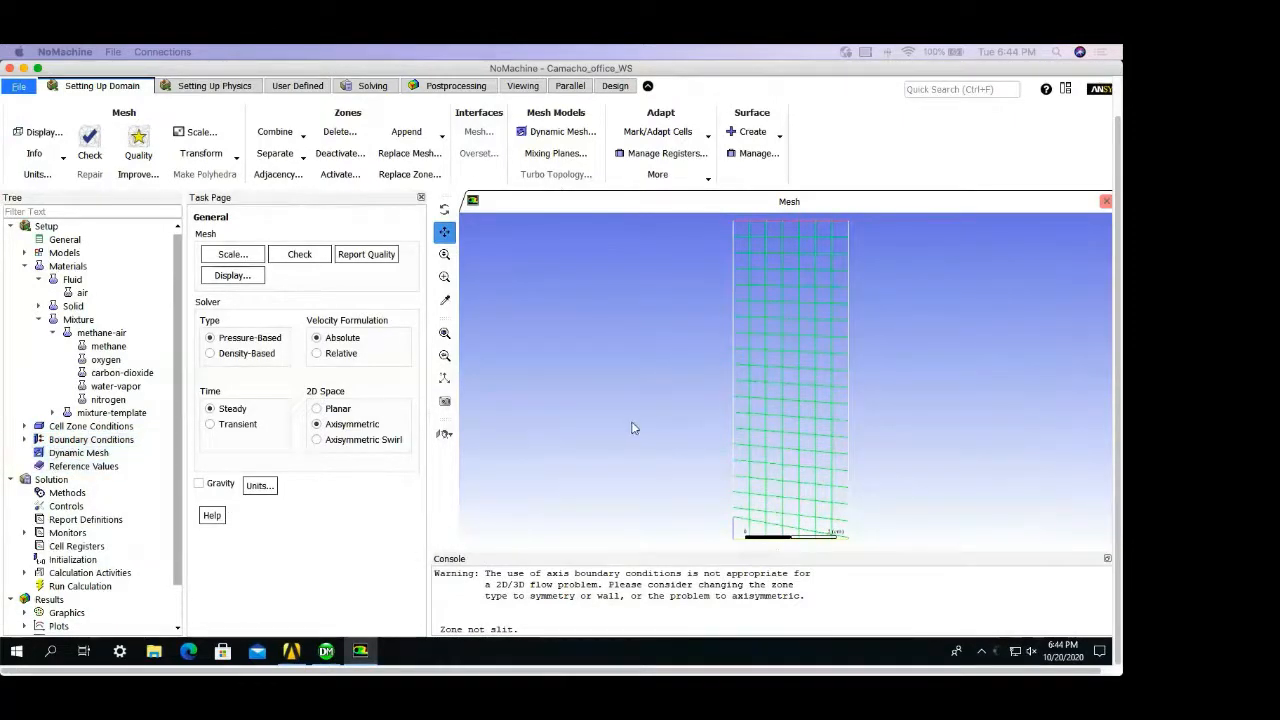
pyautogui.click(657, 132)
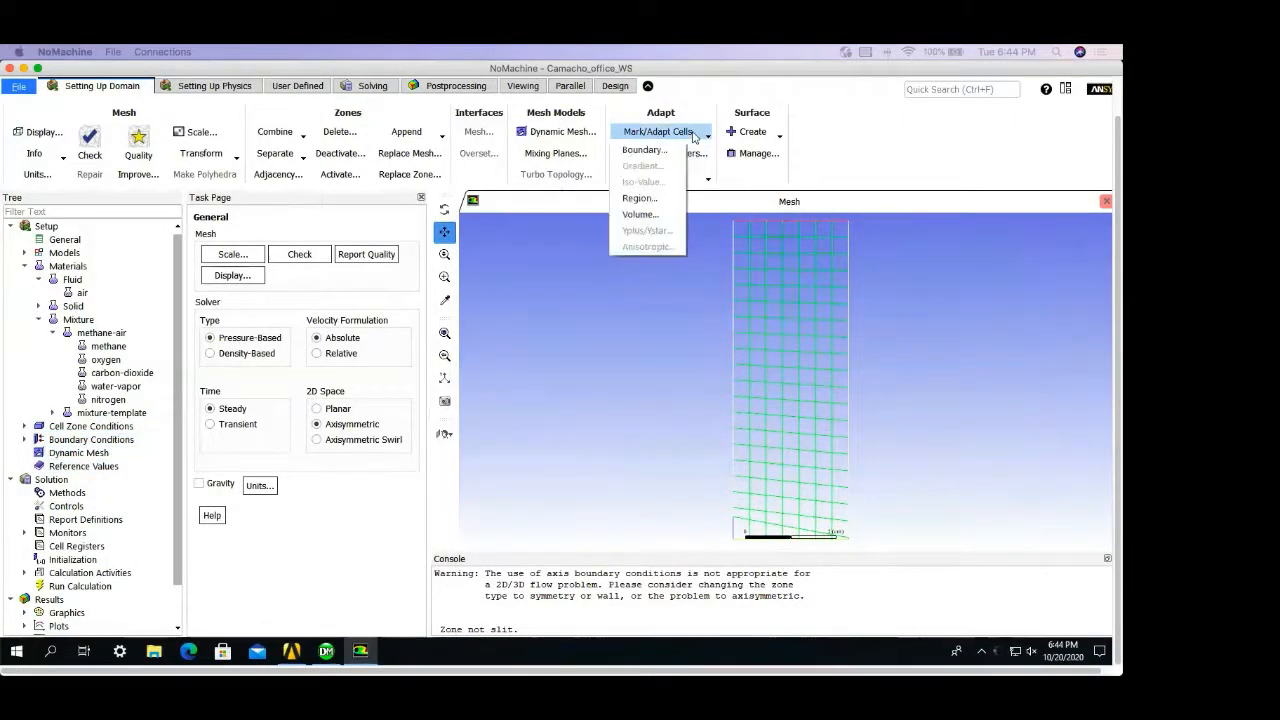
pyautogui.click(640, 199)
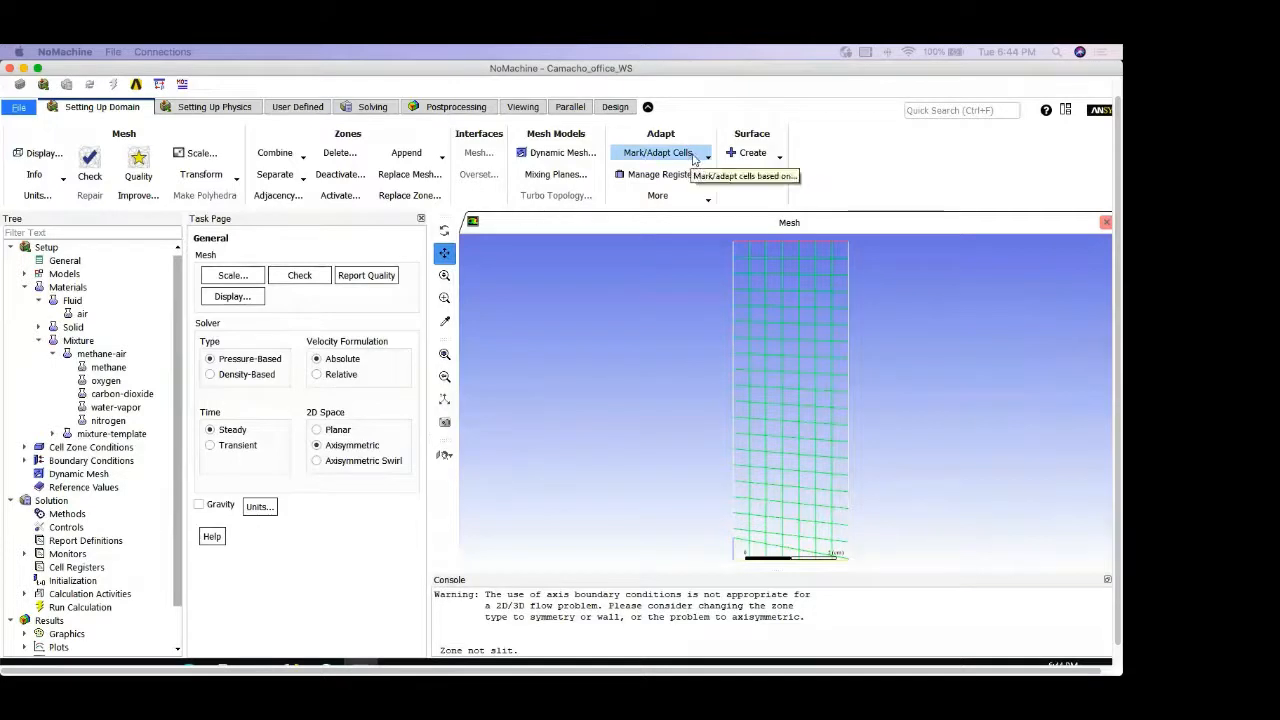
pyautogui.click(690, 160)
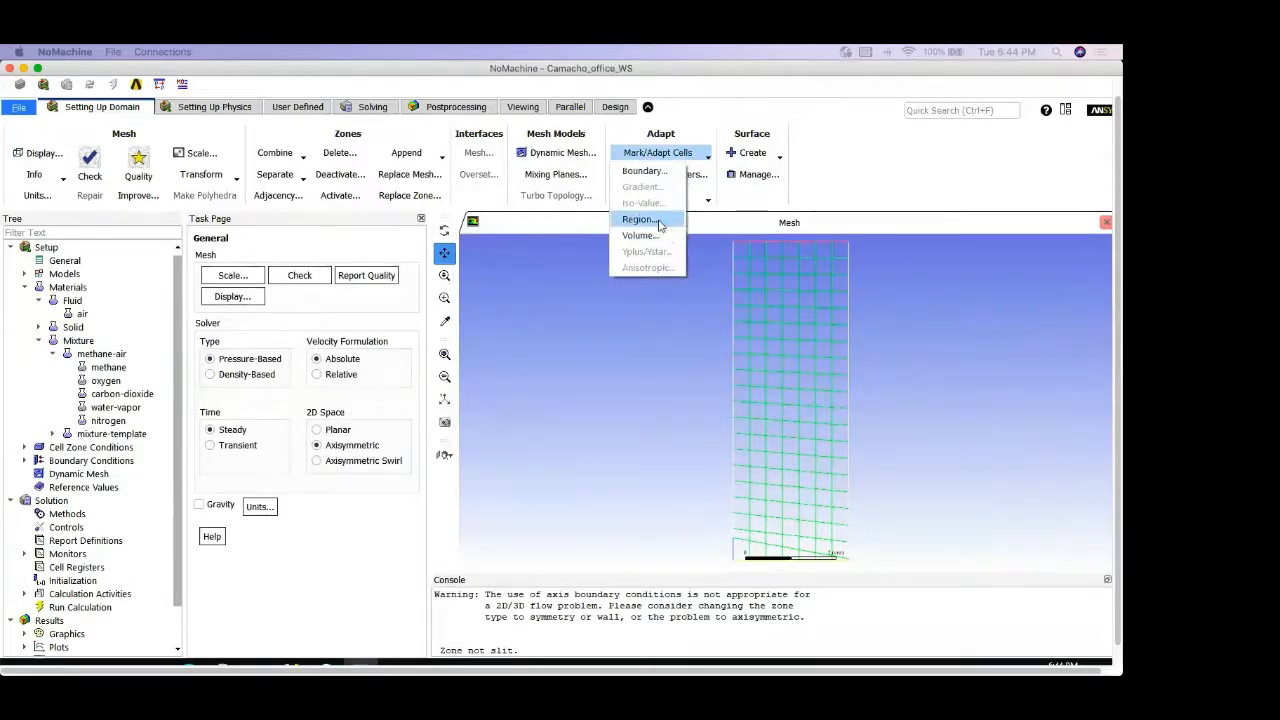
pyautogui.click(657, 222)
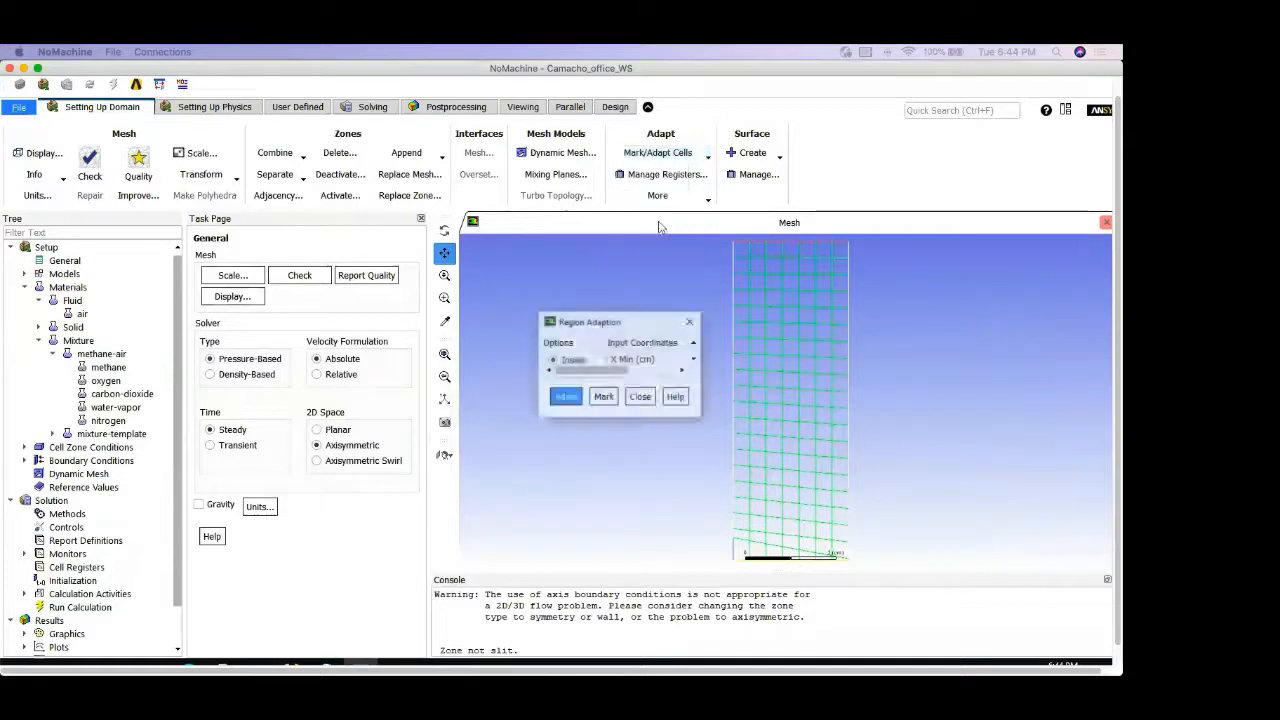
pyautogui.moveTo(598, 324); pyautogui.dragTo(595, 210)
pyautogui.doubleClick(640, 264)
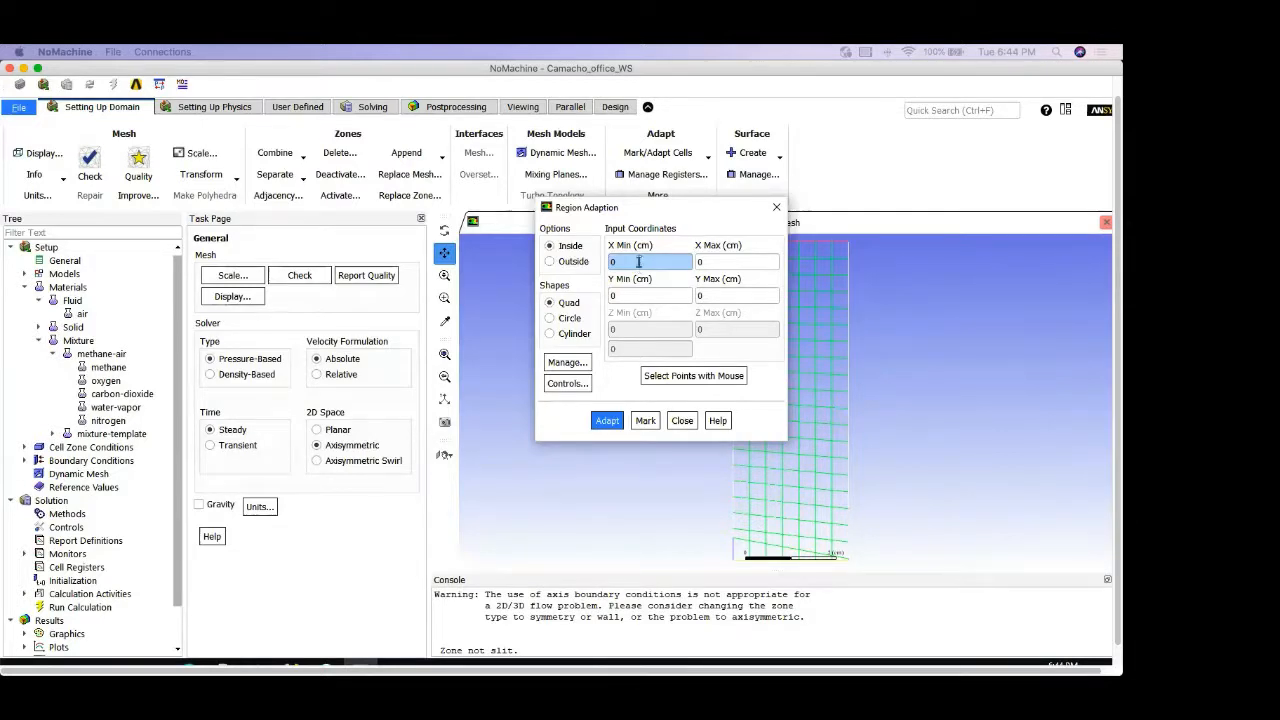
pyautogui.moveTo(637, 261); pyautogui.dragTo(601, 270)
pyautogui.press('Tab')
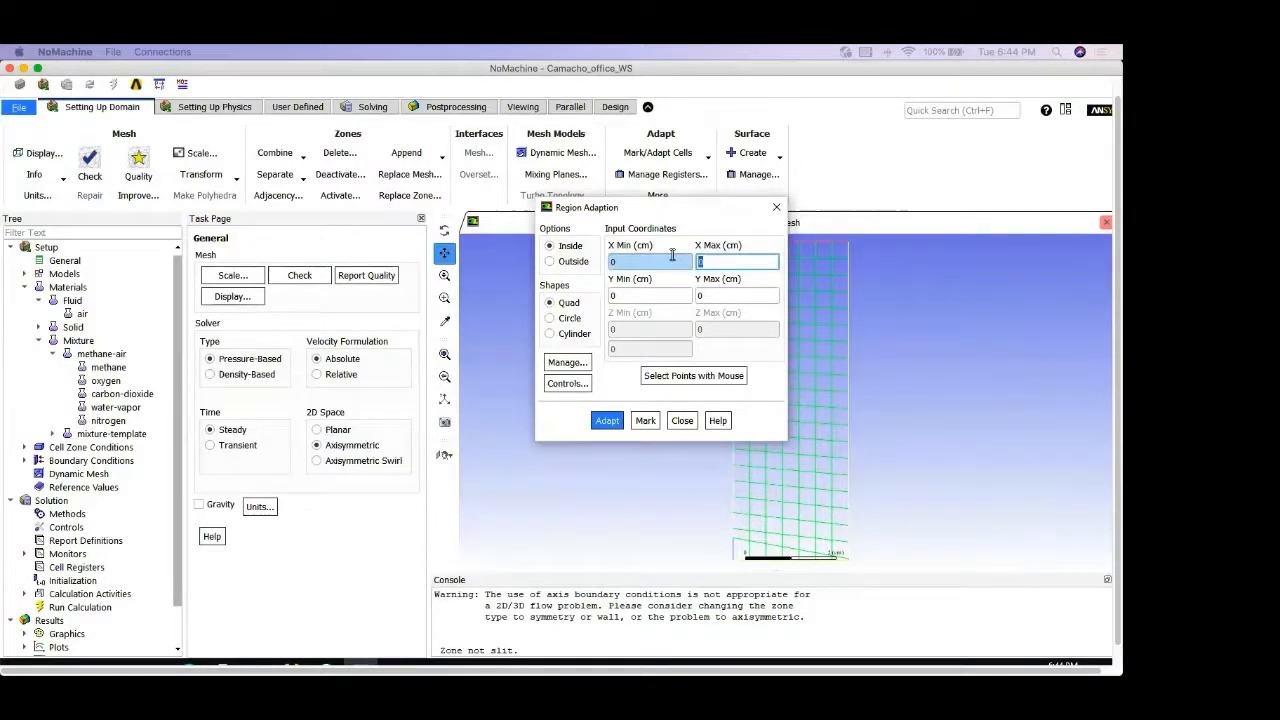
pyautogui.write('2.54')
# Step: Set the adaption region's Y Max to 5 cm with Y Min 0, then adapt the mesh and accept the mesh change
pyautogui.click(679, 293)
pyautogui.press('Tab')
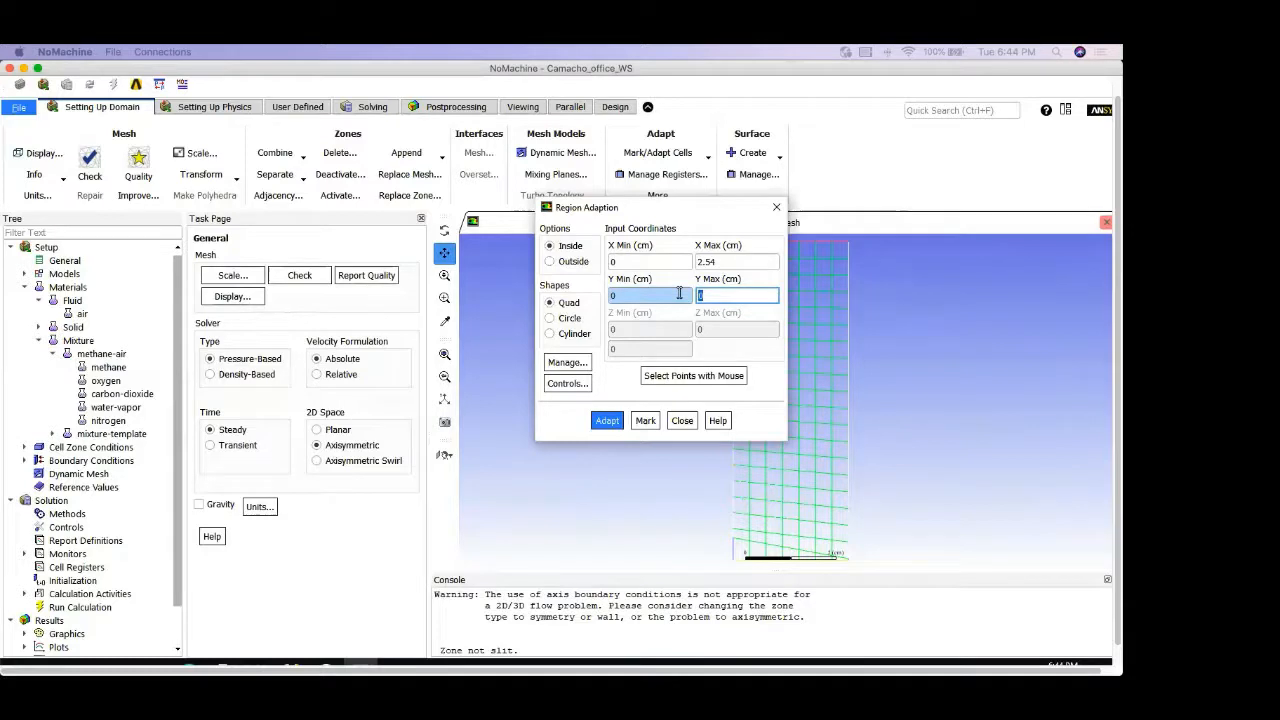
pyautogui.write('5')
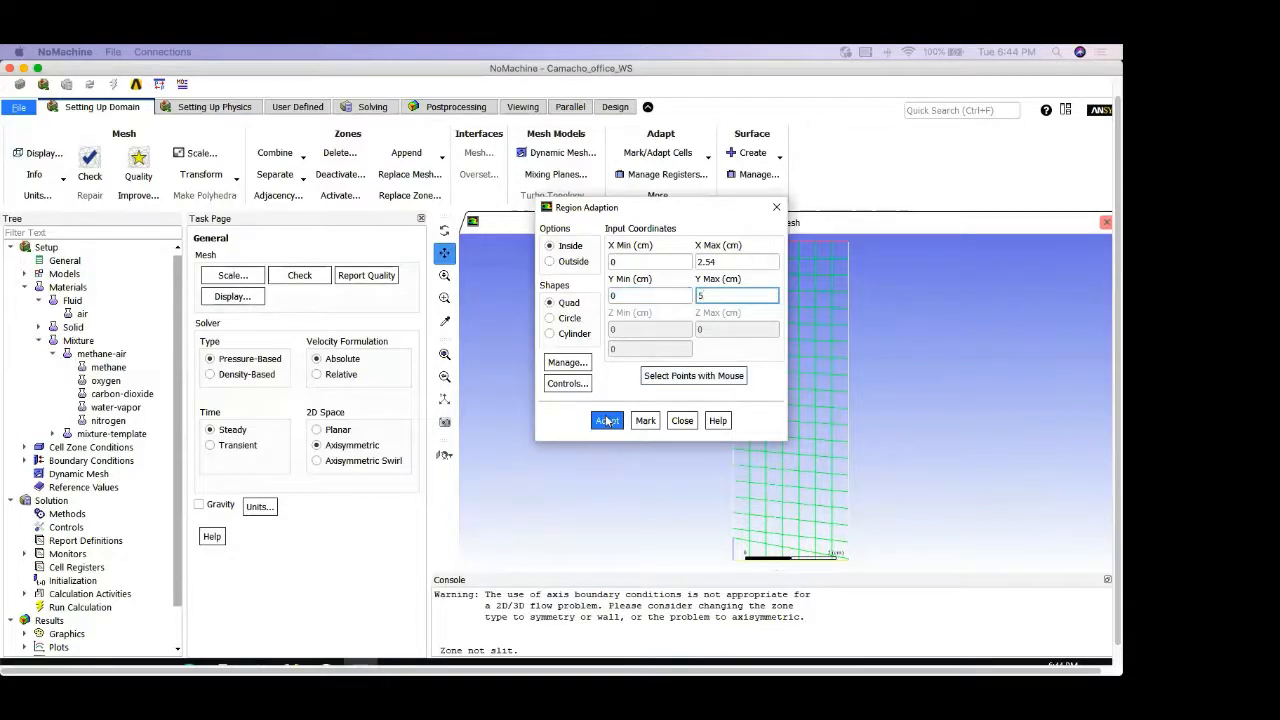
pyautogui.click(607, 421)
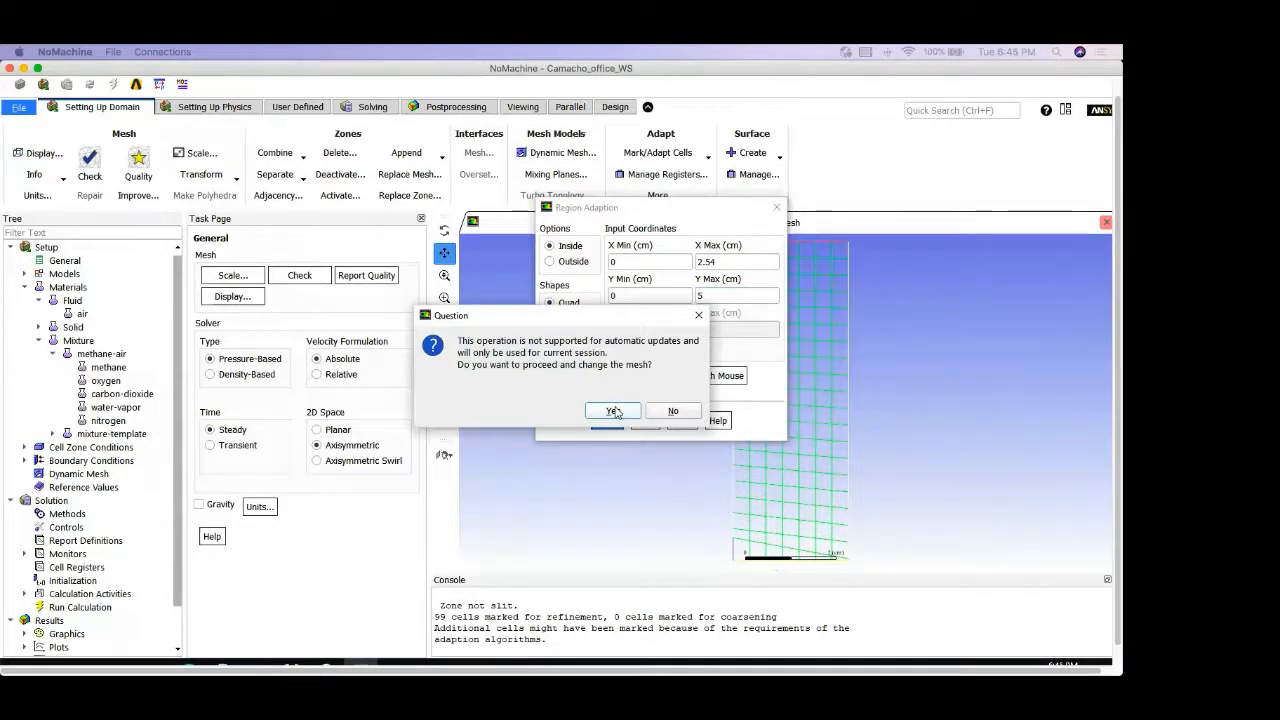
pyautogui.click(613, 411)
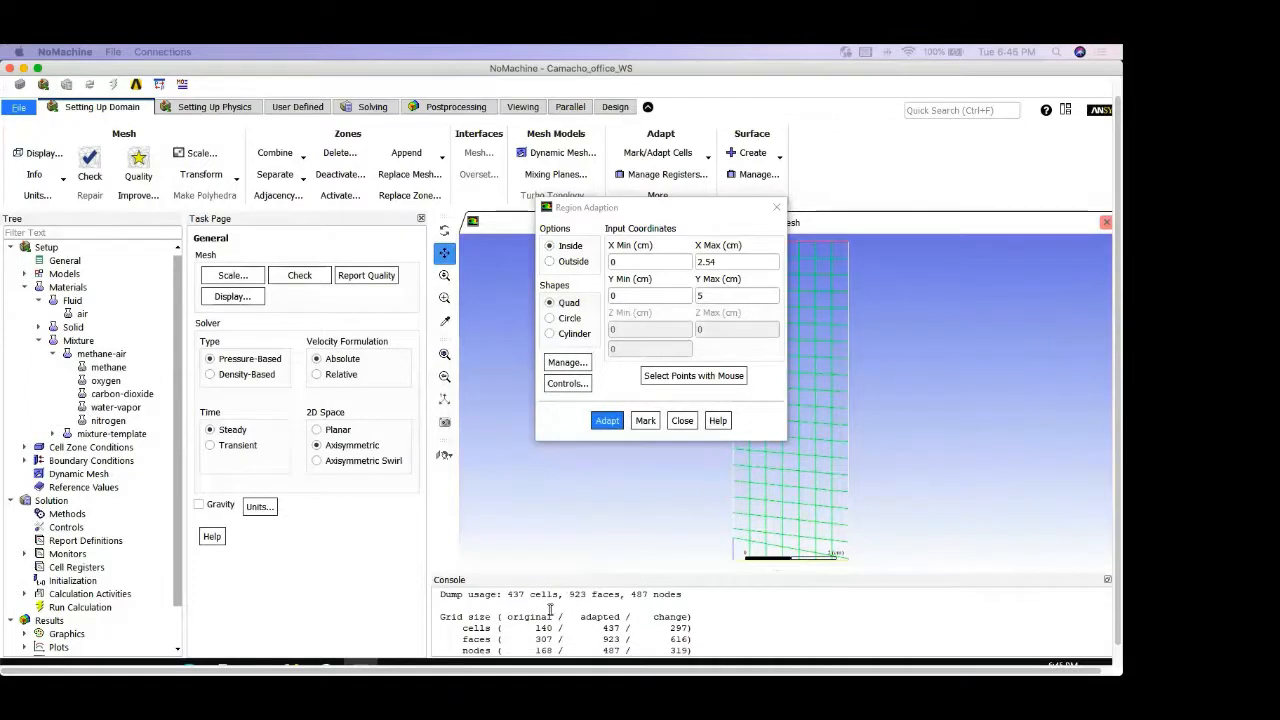
# Step: Review the adapted grid size in the console and redisplay the mesh edges on all surfaces, moving the display settings off the mesh
pyautogui.scroll(-1, 533, 627)
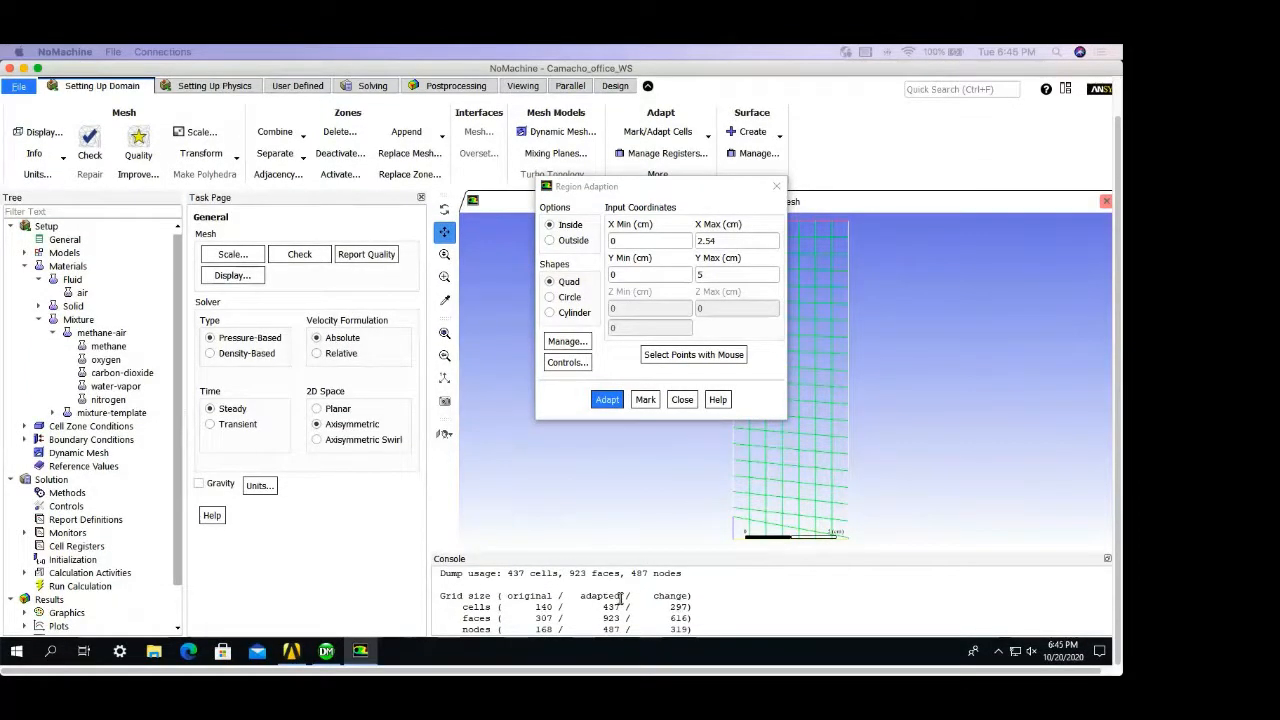
pyautogui.moveTo(620, 597)
pyautogui.mouseDown()
pyautogui.moveTo(603, 601)
pyautogui.moveTo(618, 607)
pyautogui.mouseUp()
pyautogui.click(45, 132)
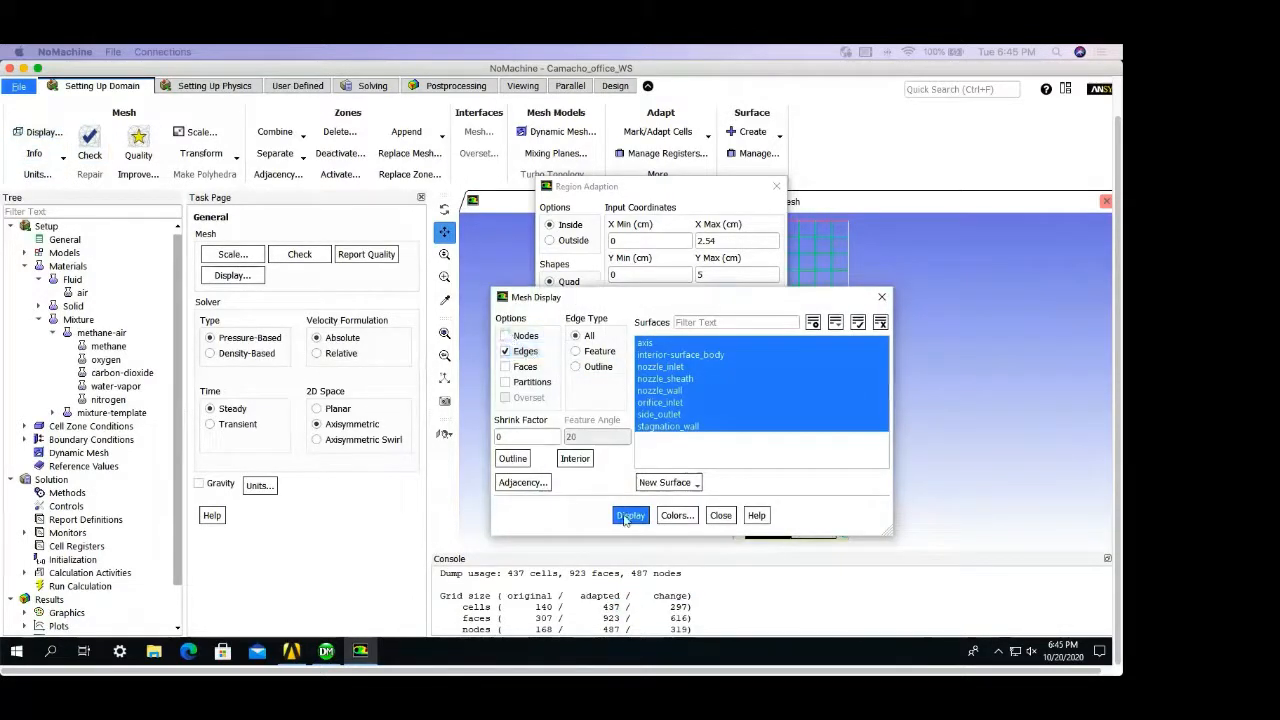
pyautogui.click(820, 414)
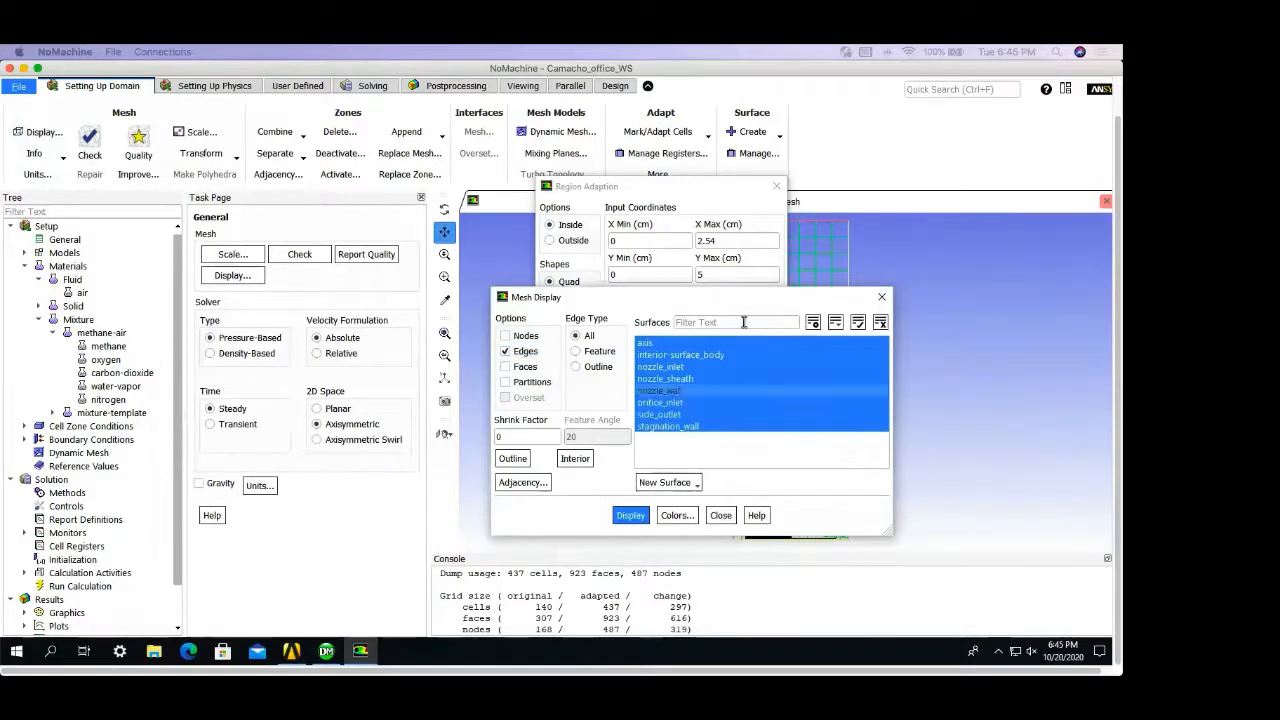
pyautogui.moveTo(735, 299); pyautogui.dragTo(277, 119)
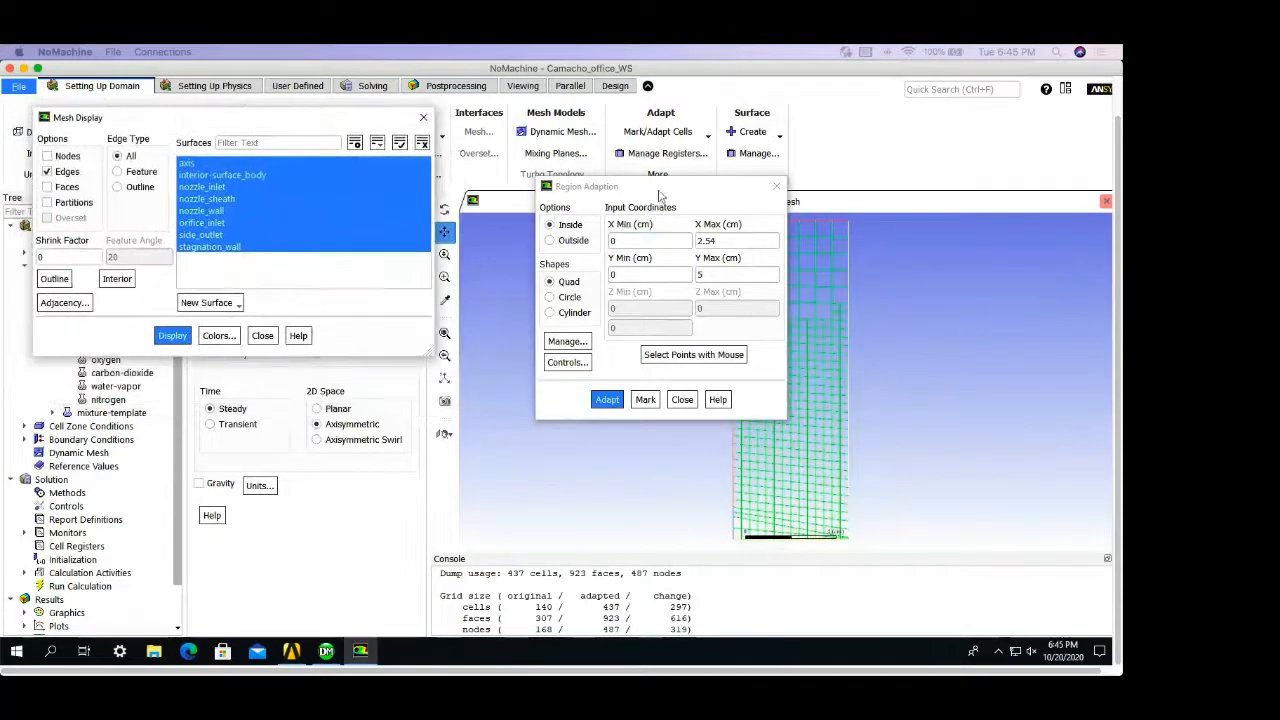
# Step: Adapt the same quad region again, with X 0 to 2.54 cm and Y 0 to 5 cm, and accept the mesh change
pyautogui.moveTo(662, 190); pyautogui.dragTo(493, 121)
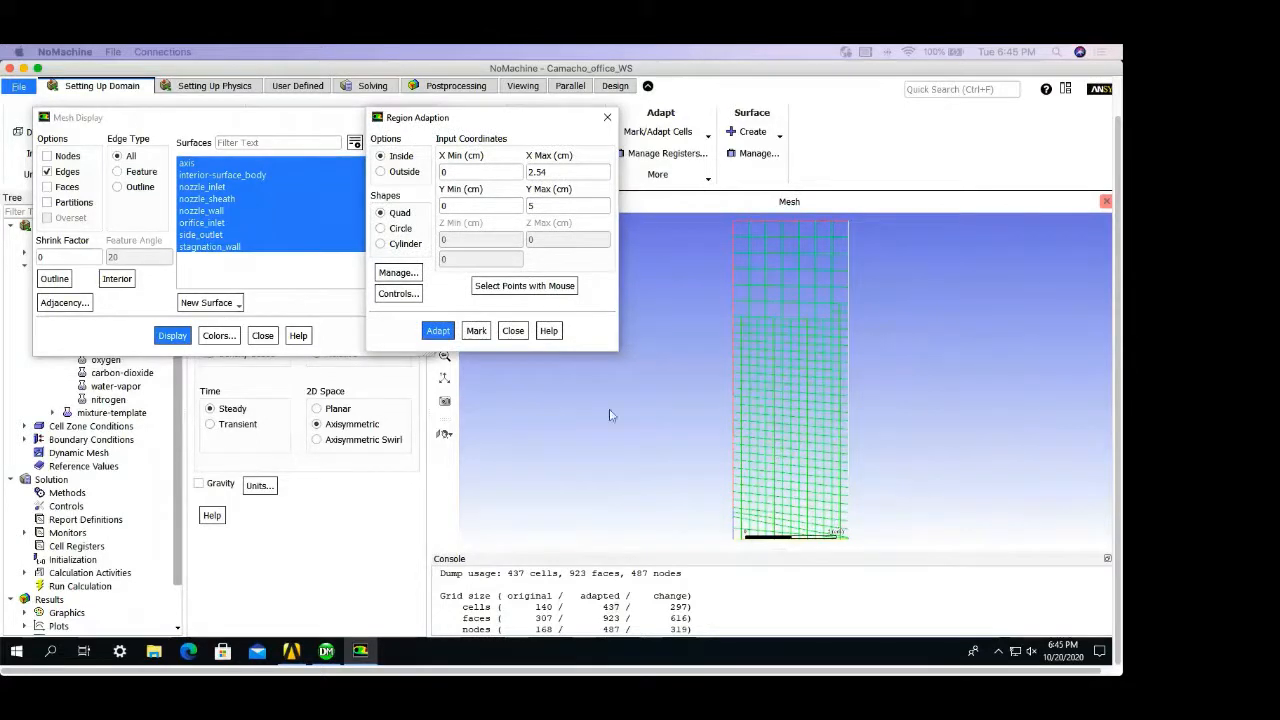
pyautogui.moveTo(492, 123); pyautogui.dragTo(569, 124)
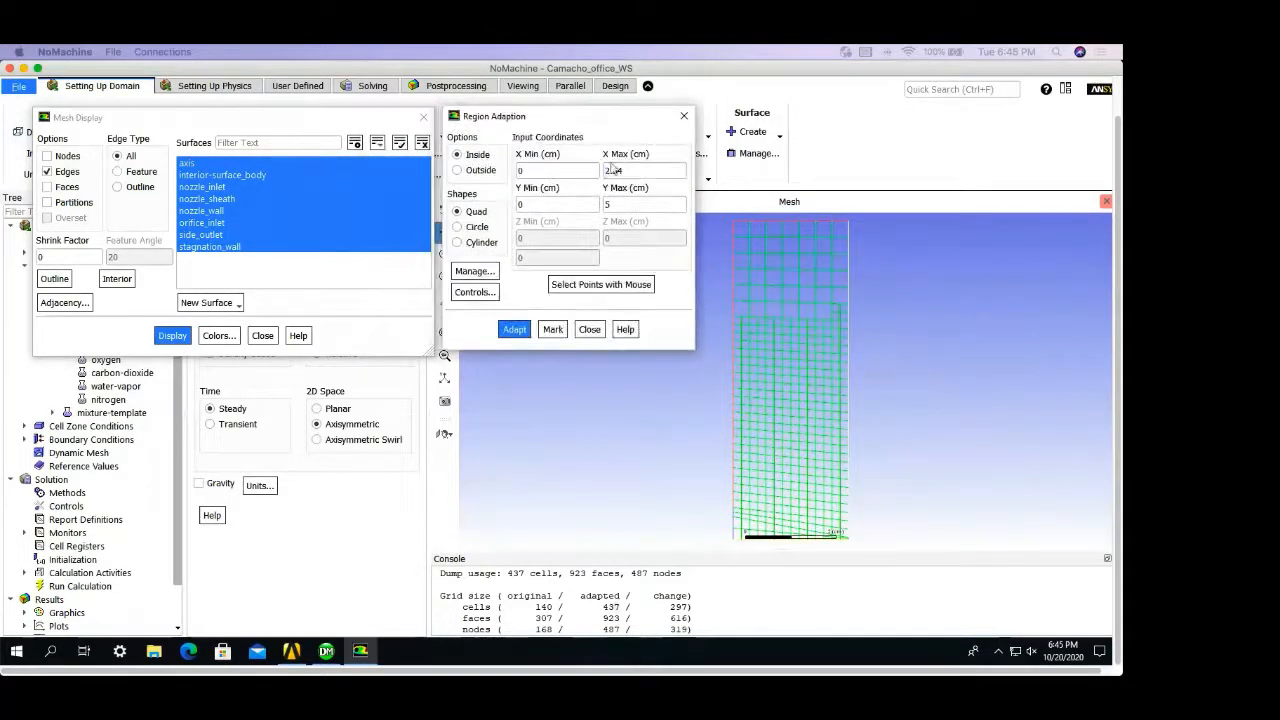
pyautogui.doubleClick(645, 171)
pyautogui.doubleClick(643, 205)
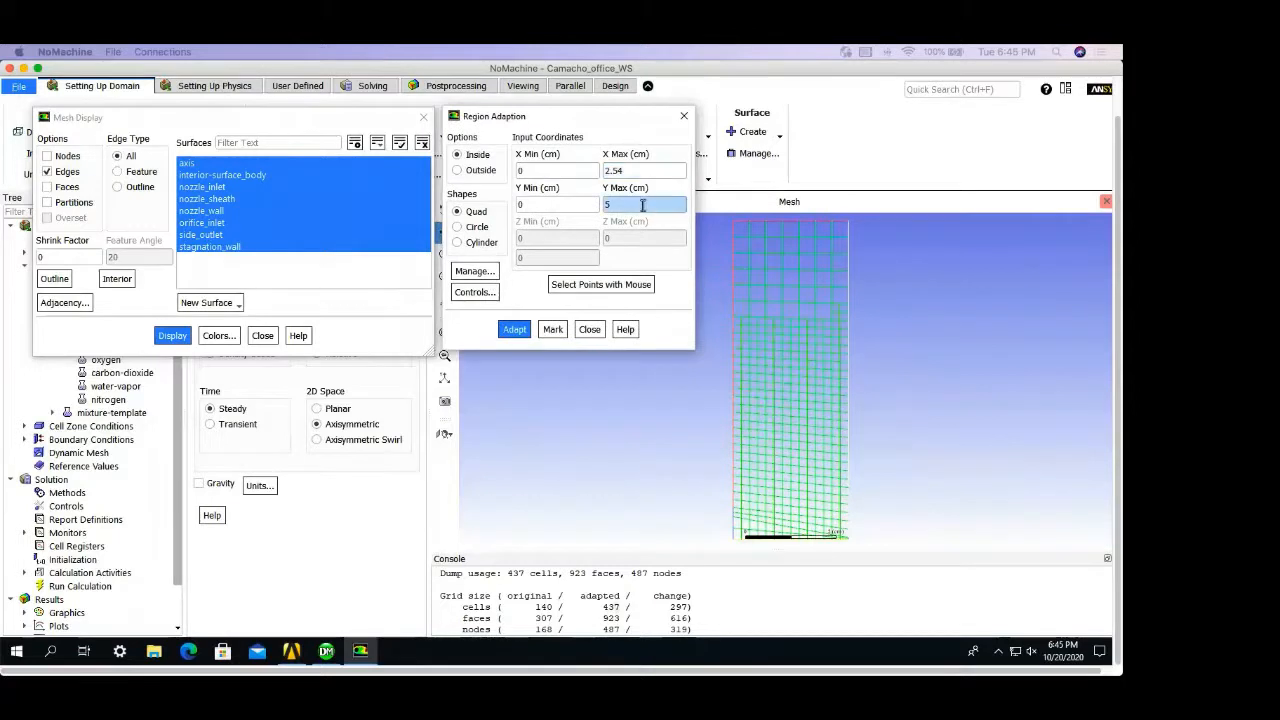
pyautogui.click(515, 330)
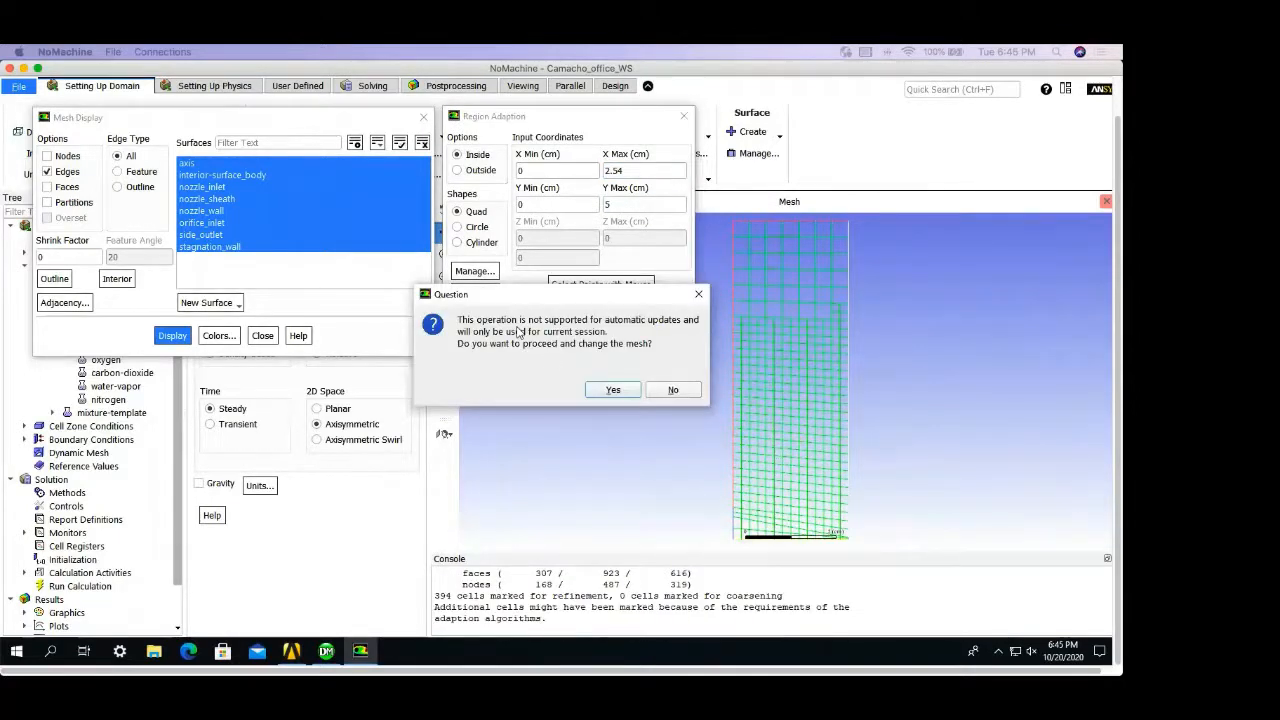
pyautogui.click(612, 390)
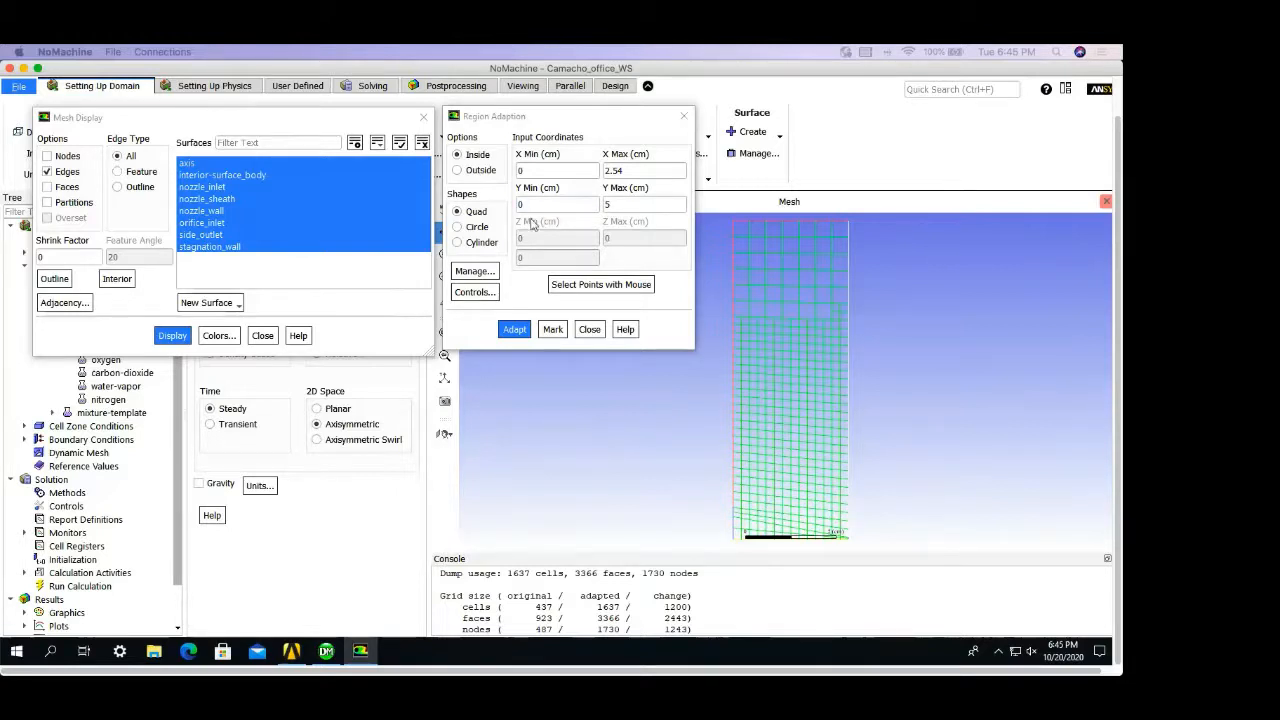
# Step: Keep the Quad shape and run one more region adaption with the same coordinates, accepting the mesh change
pyautogui.click(460, 229)
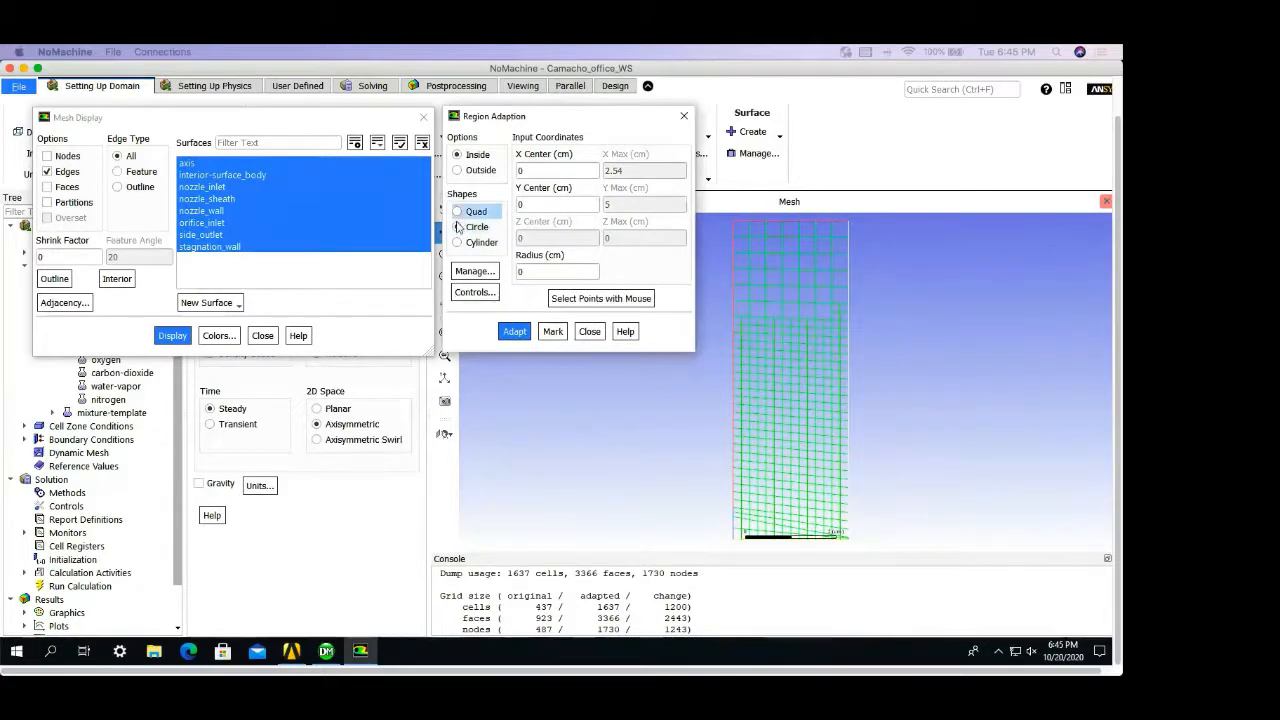
pyautogui.click(459, 213)
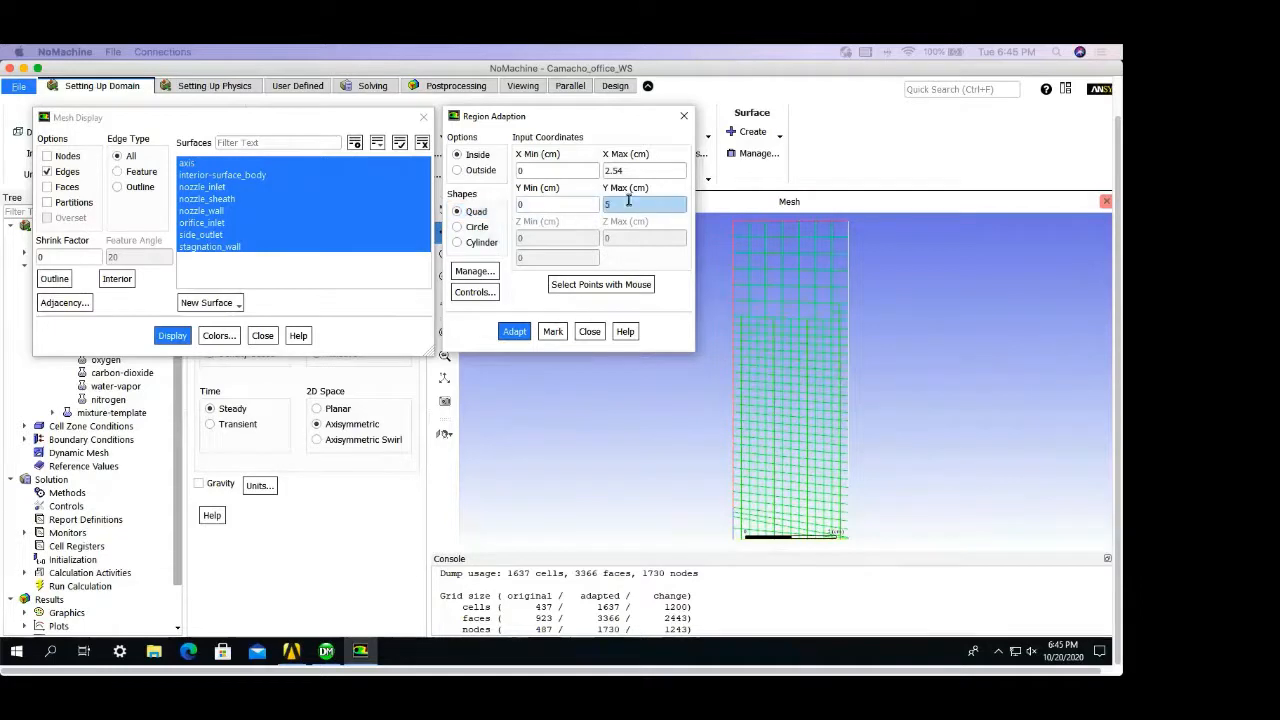
pyautogui.click(516, 333)
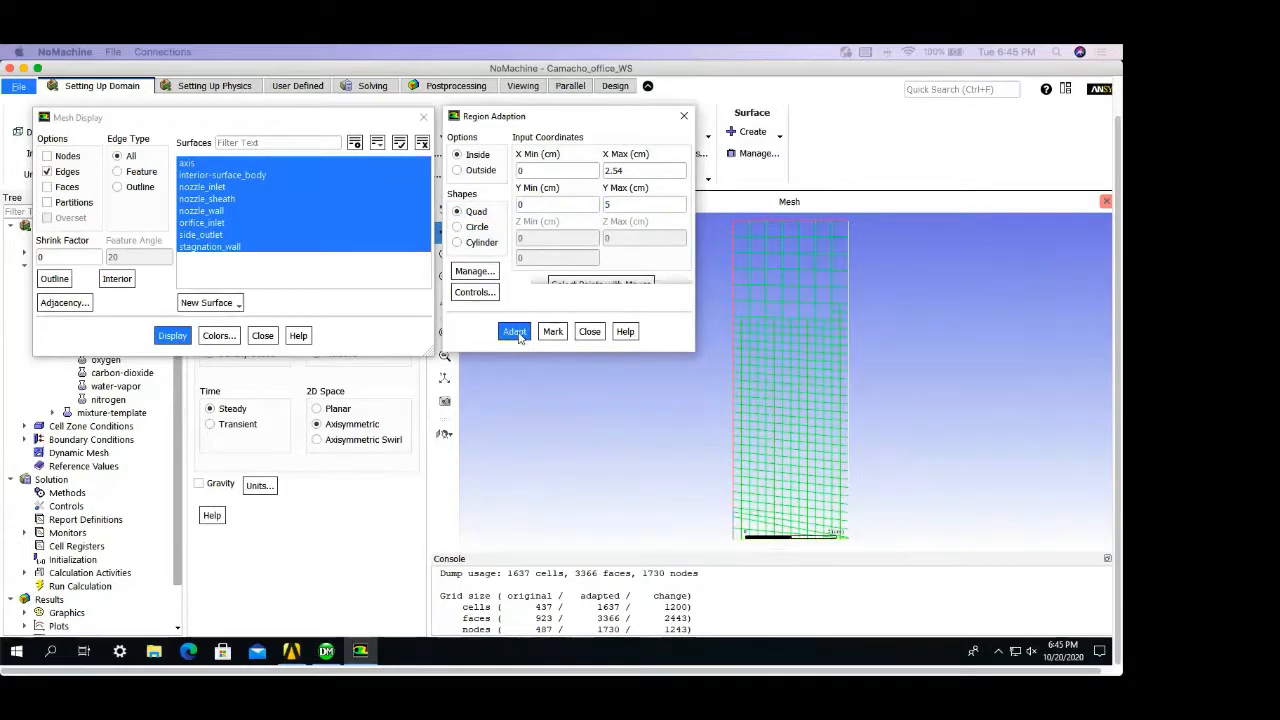
pyautogui.click(609, 389)
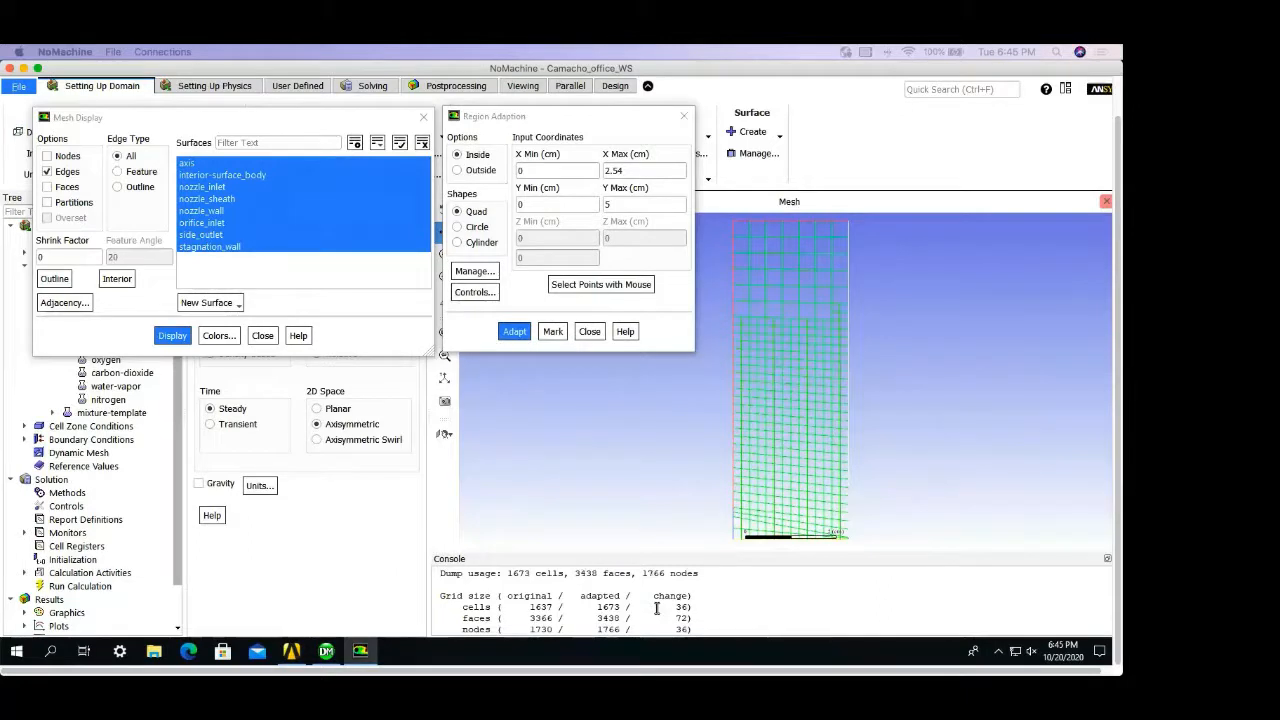
# Step: Redisplay the refined mesh on all surfaces, close the mesh display and region adaption settings, and fit the whole mesh in view
pyautogui.click(172, 335)
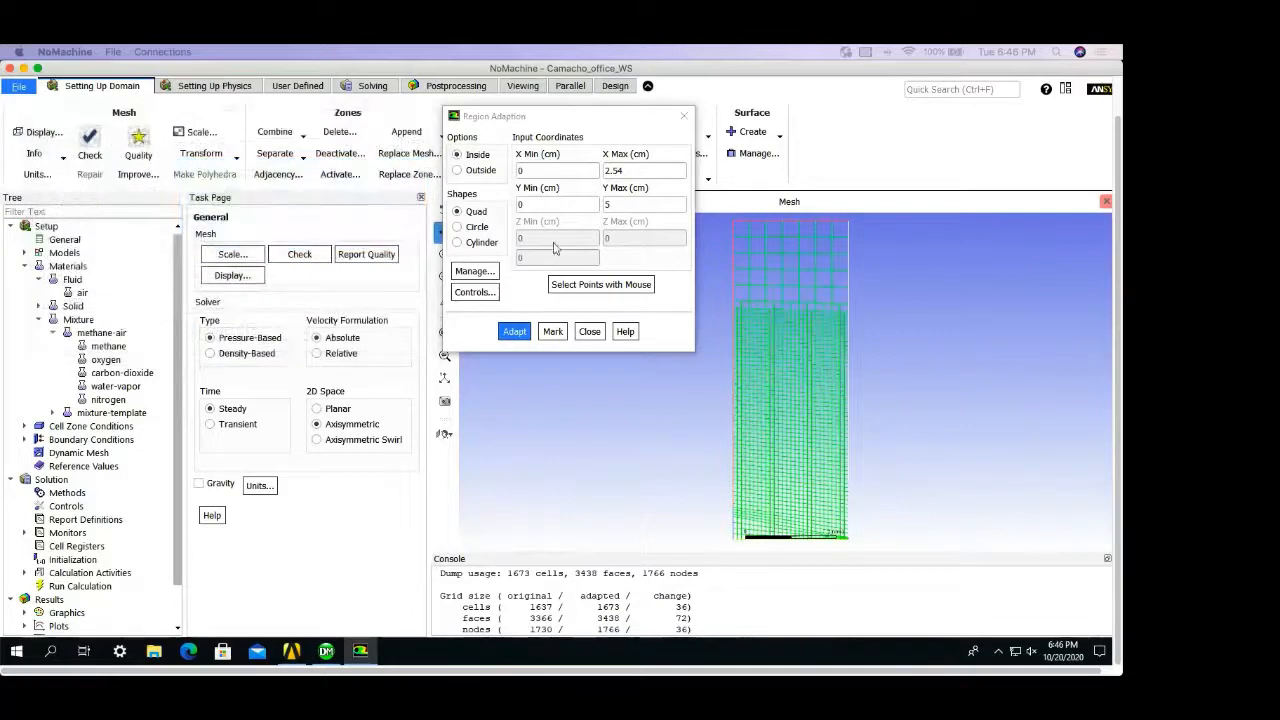
pyautogui.moveTo(556, 118); pyautogui.dragTo(974, 105)
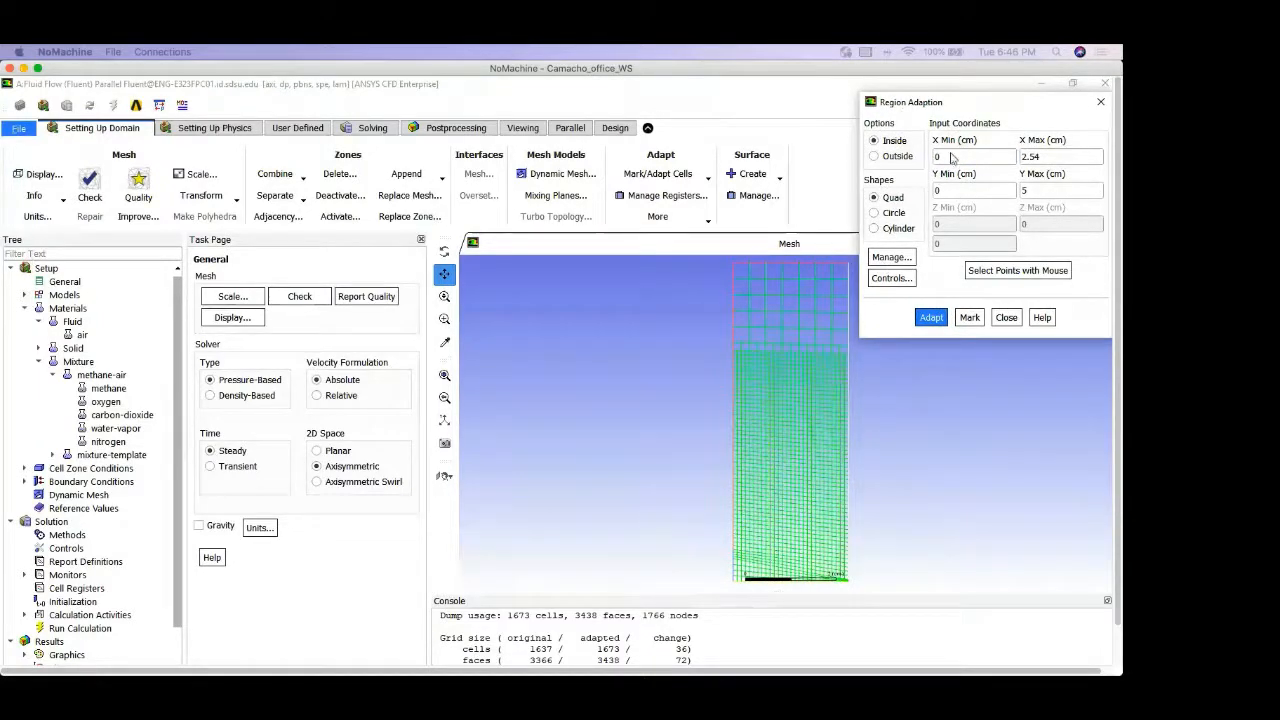
pyautogui.click(1098, 101)
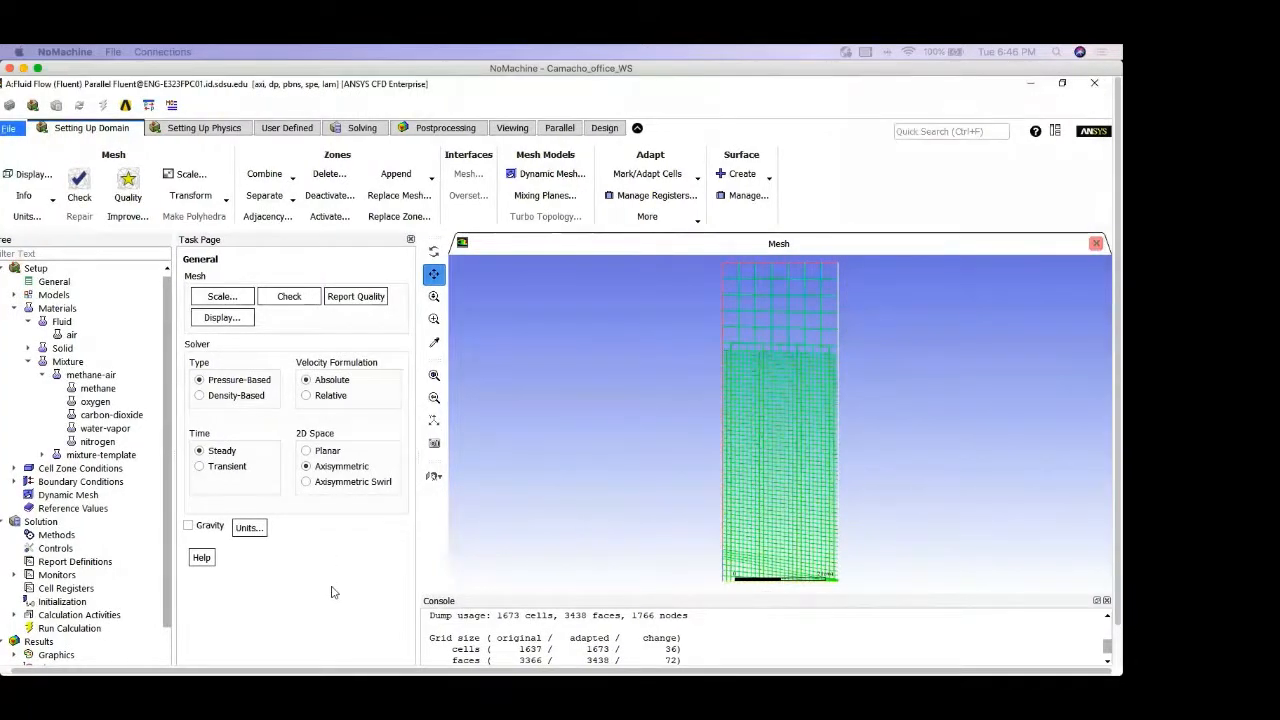
pyautogui.scroll(-1, 171, 591)
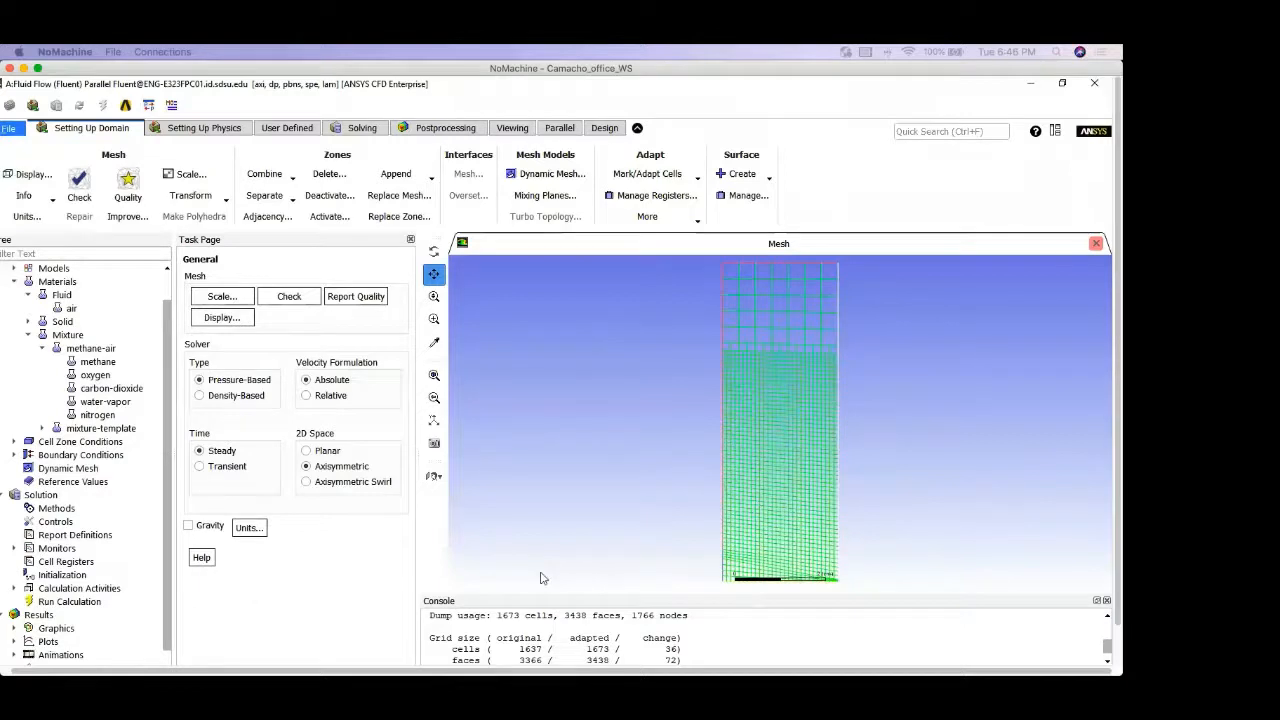
pyautogui.scroll(-5, 540, 578)
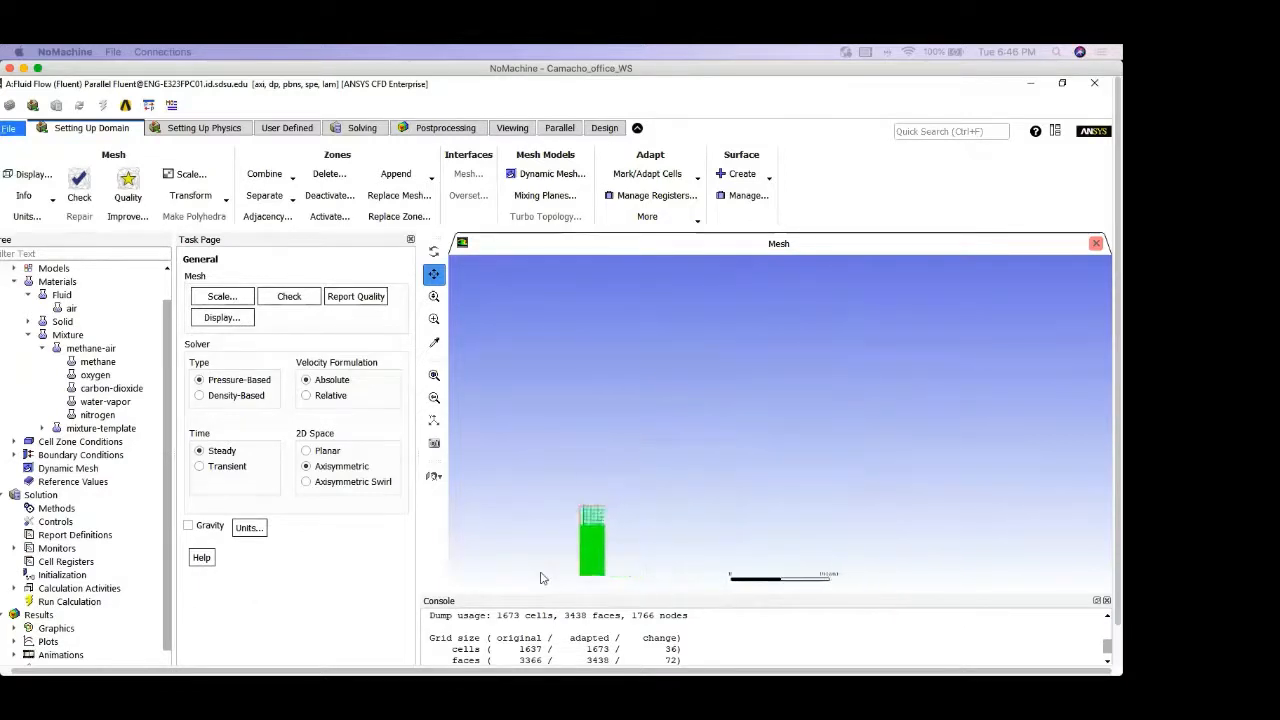
pyautogui.click(435, 376)
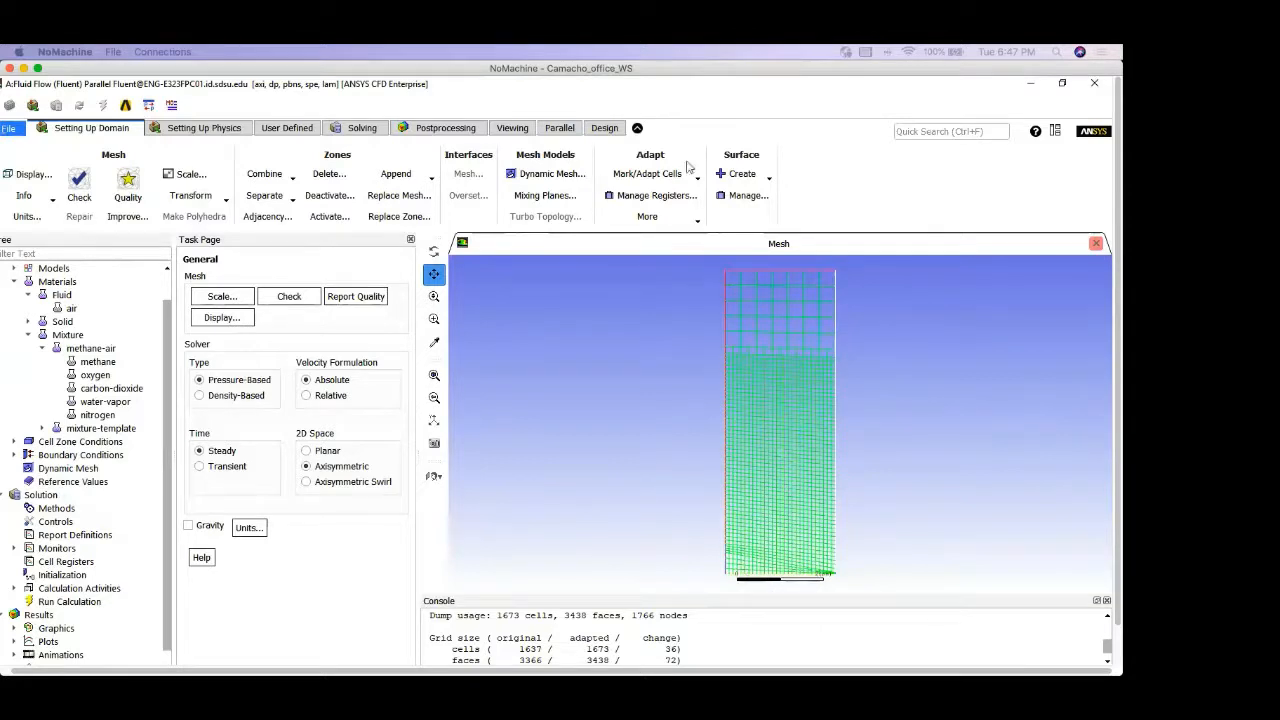
# Step: Reopen region adaption, set X Max to 1.5 cm and Y Max to 0.5 cm, and mark the cells inside the quad
pyautogui.click(648, 174)
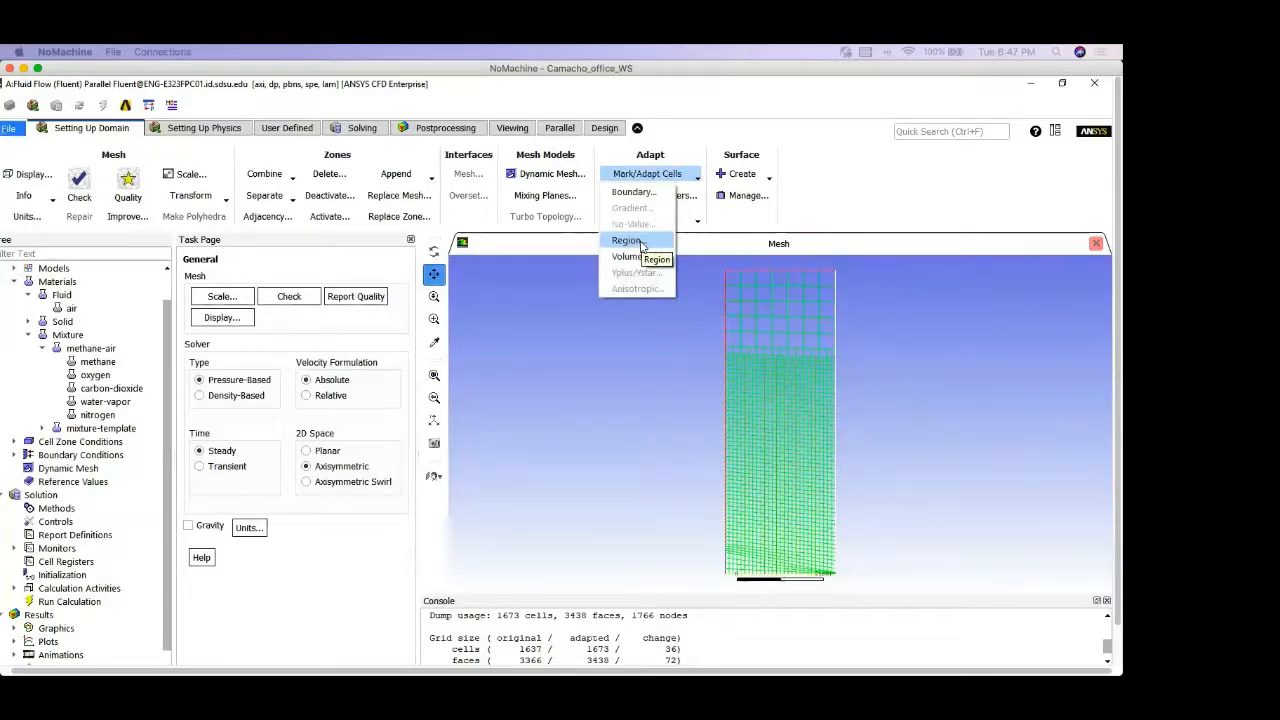
pyautogui.click(642, 243)
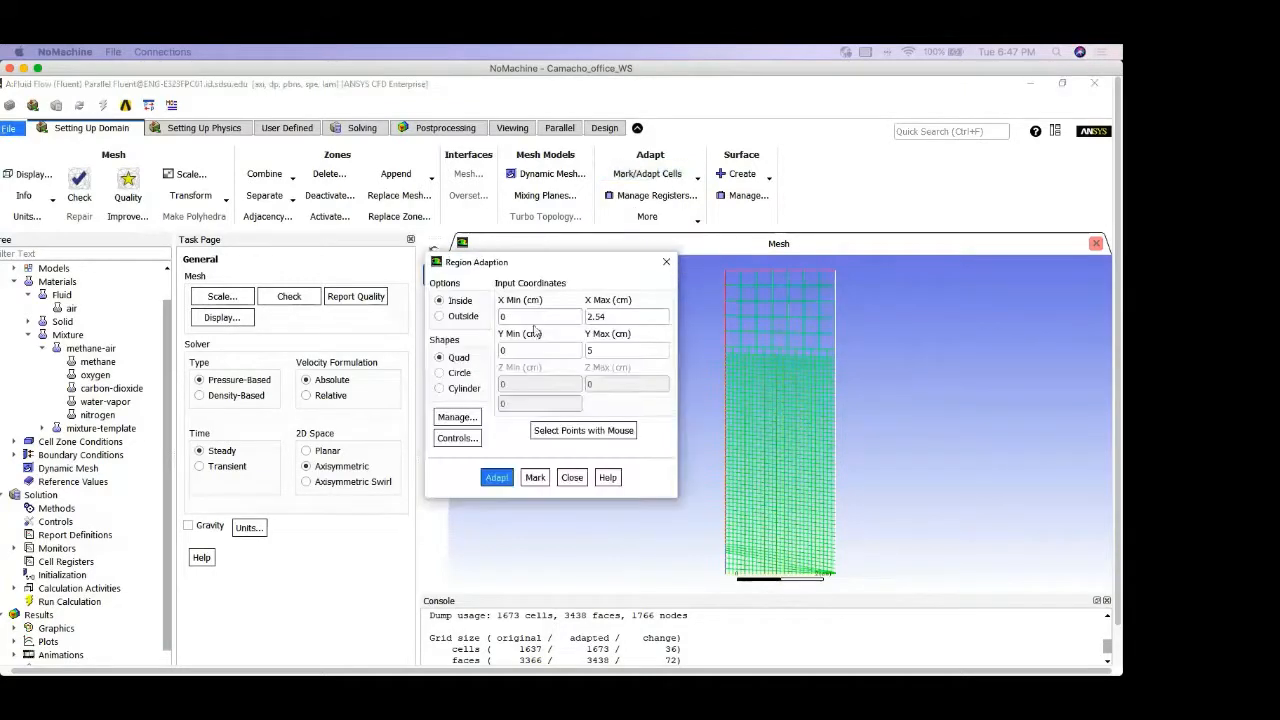
pyautogui.moveTo(493, 256); pyautogui.dragTo(482, 194)
pyautogui.doubleClick(605, 254)
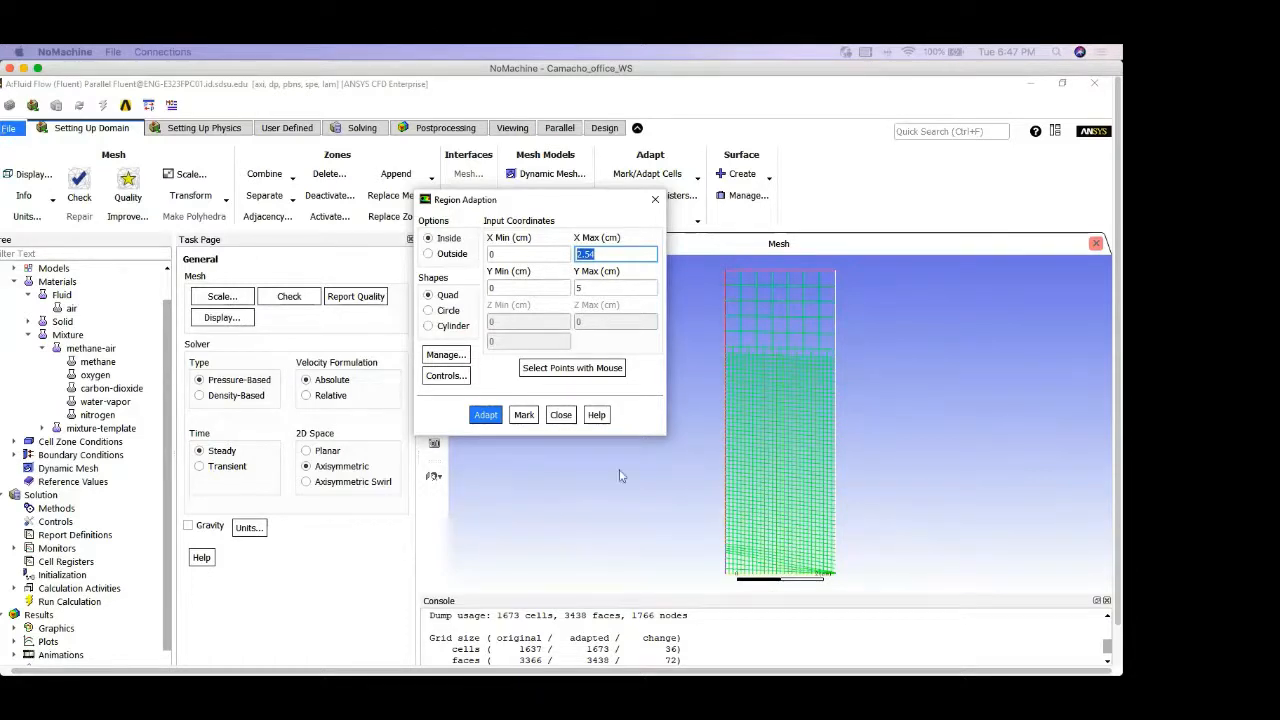
pyautogui.moveTo(602, 252); pyautogui.dragTo(570, 249)
pyautogui.write('1.5')
pyautogui.moveTo(594, 290); pyautogui.dragTo(577, 284)
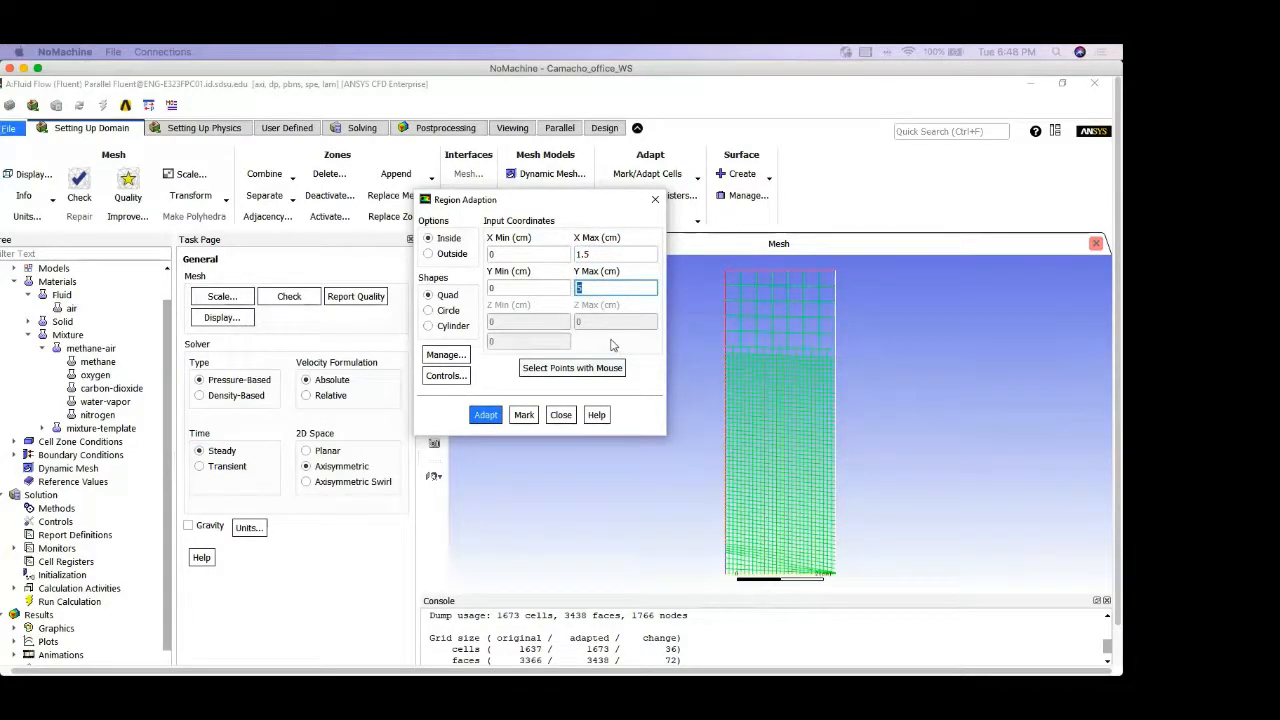
pyautogui.write('0.5')
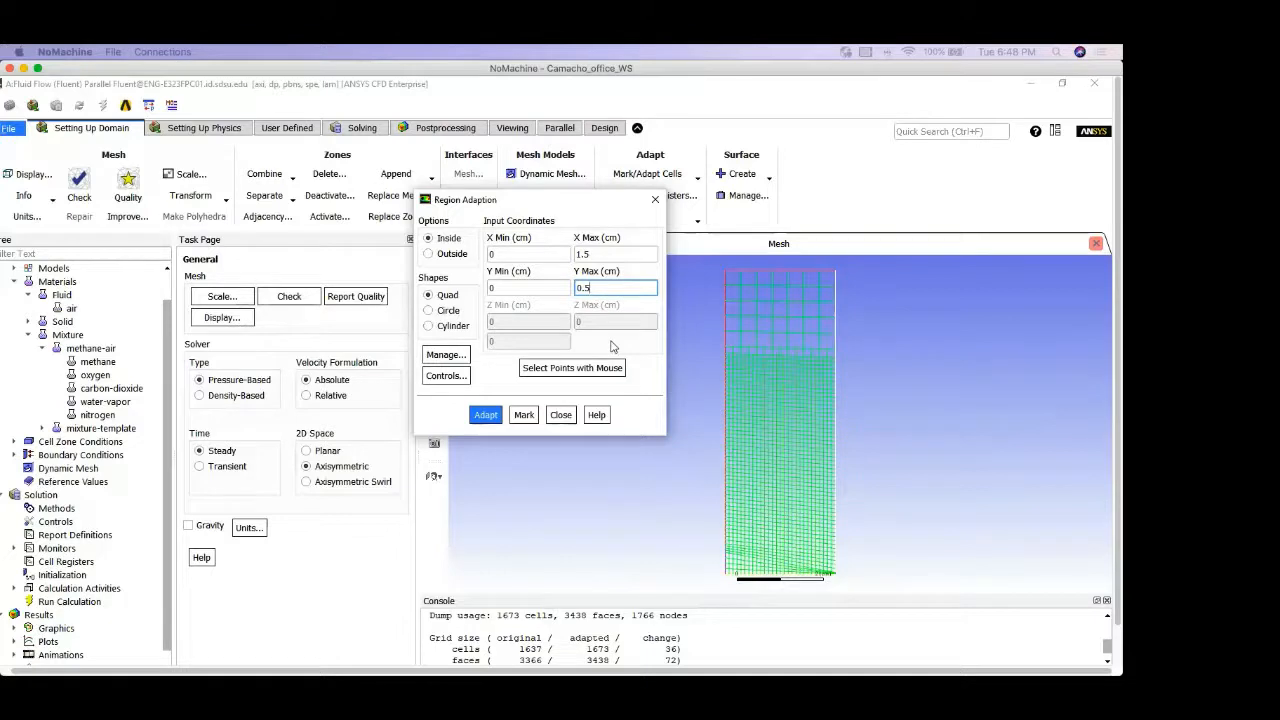
pyautogui.click(522, 415)
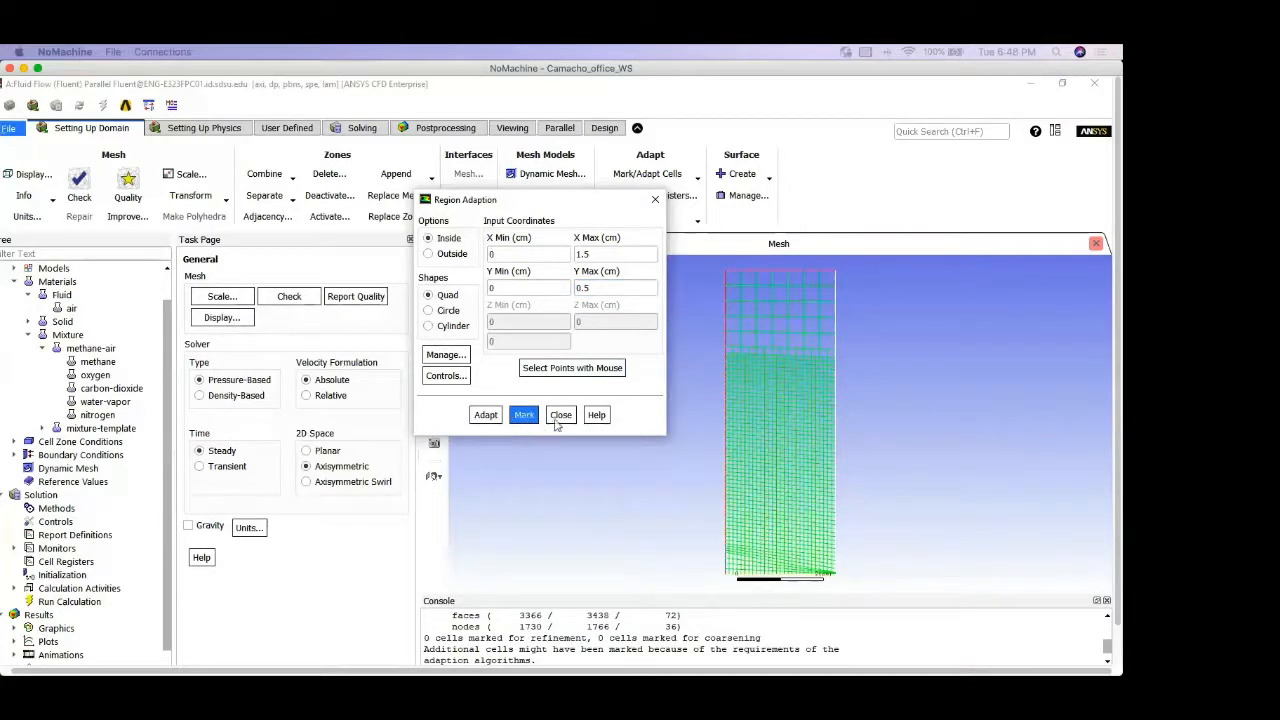
# Step: Try a quad region with Y Min 0.5 cm and Y Max 0.7 cm and mark its cells for refinement
pyautogui.doubleClick(515, 286)
pyautogui.click(515, 287)
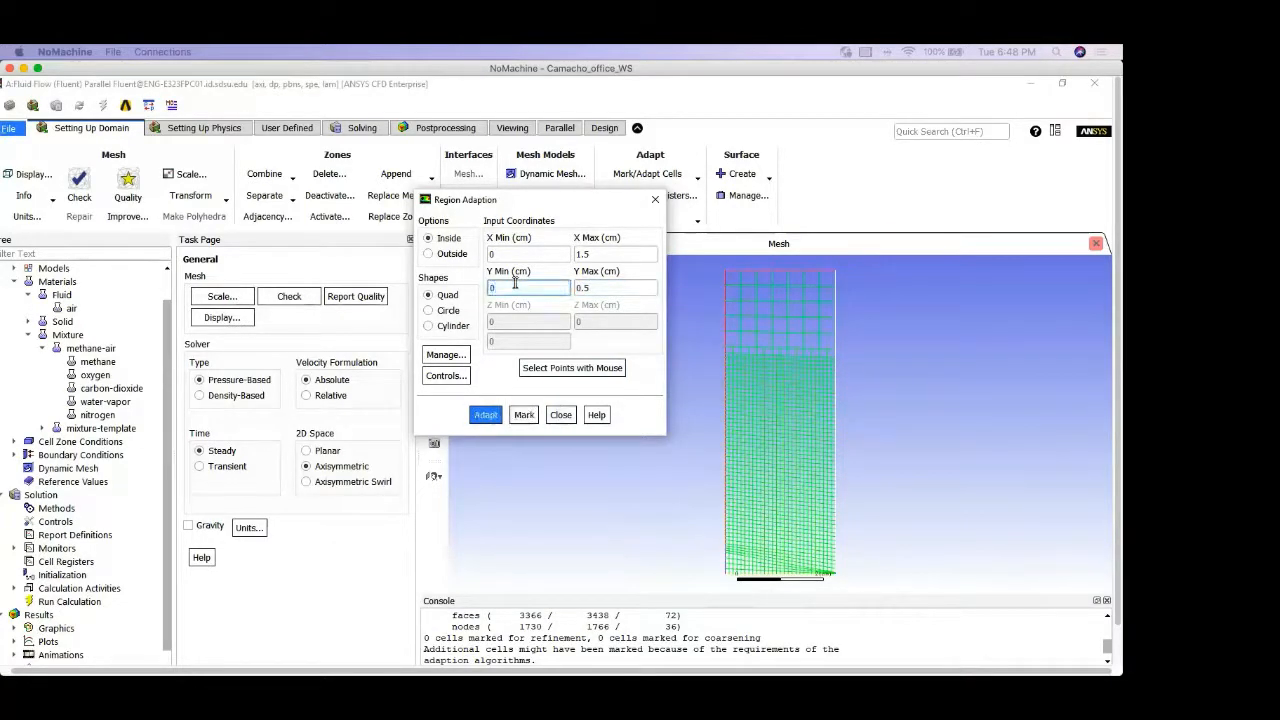
pyautogui.write('.5')
pyautogui.moveTo(576, 290); pyautogui.dragTo(606, 290)
pyautogui.click(605, 290)
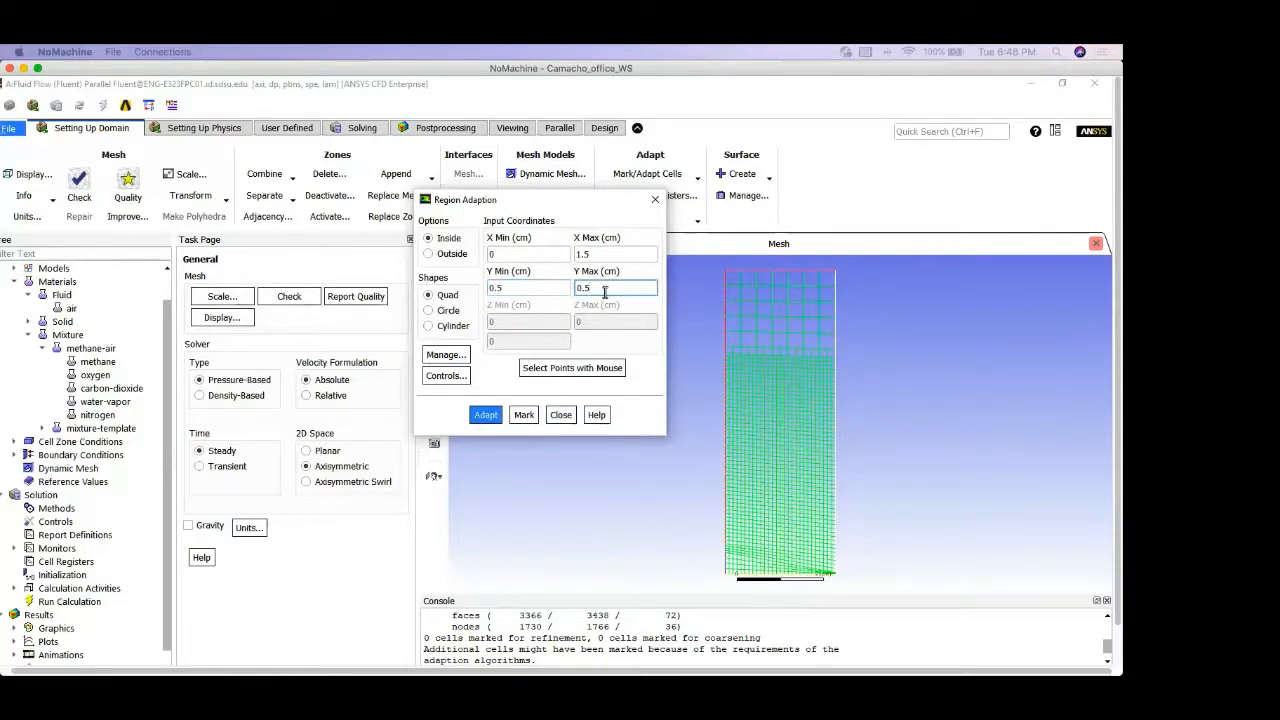
pyautogui.press('BackSpace')
pyautogui.write('7')
pyautogui.click(523, 414)
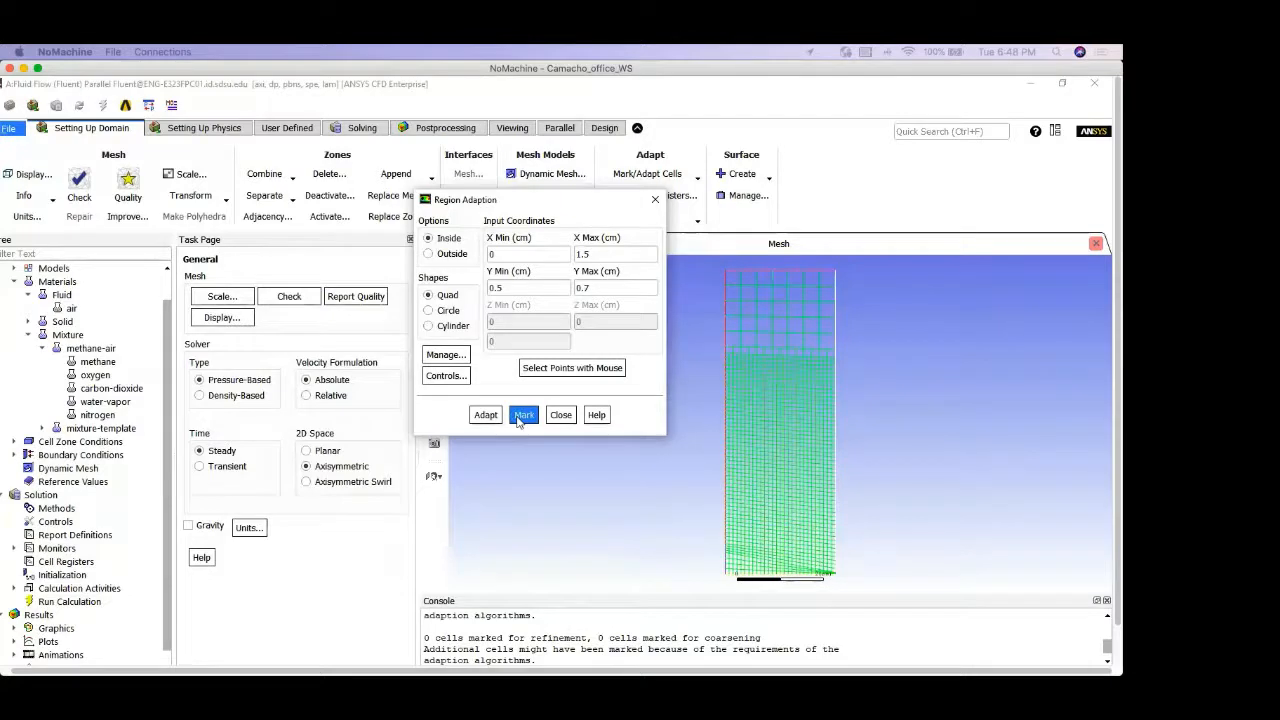
# Step: Set the adaption region's X Min to 1.5 cm and X Max to 1.6 cm
pyautogui.click(524, 253)
pyautogui.click(595, 254)
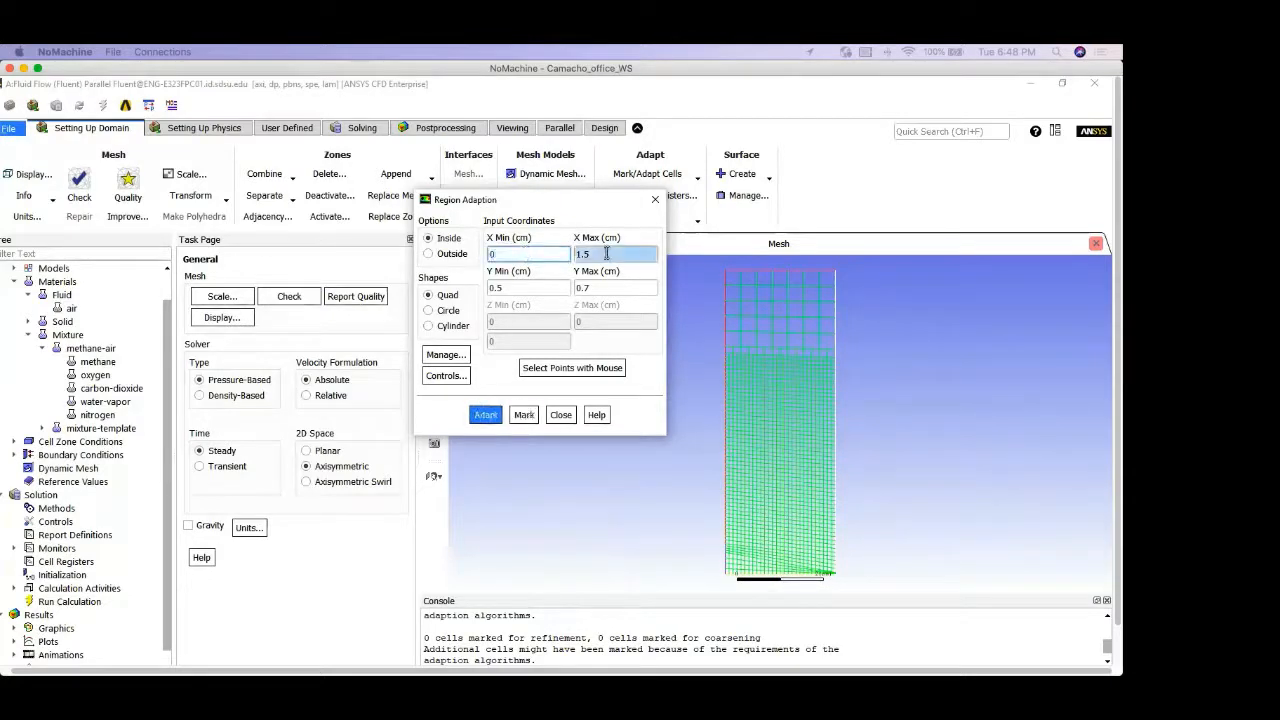
pyautogui.press('BackSpace')
pyautogui.press('BackSpace')
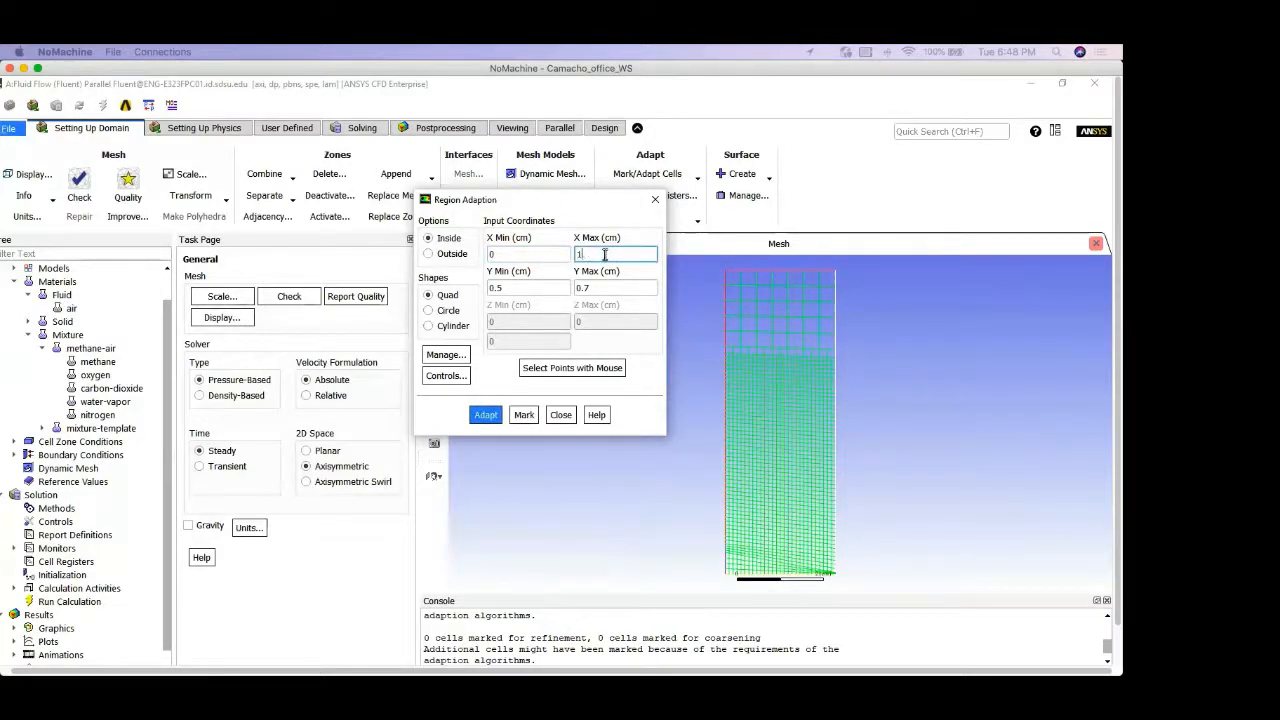
pyautogui.click(505, 255)
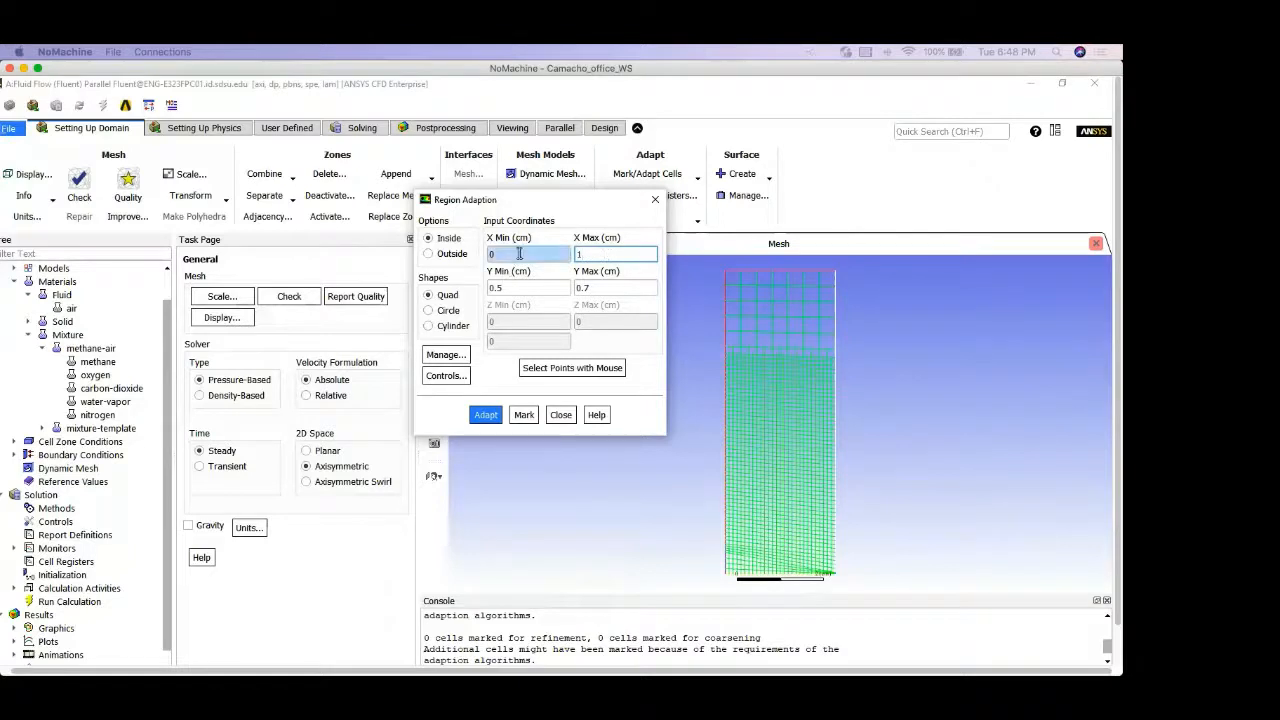
pyautogui.write('1.')
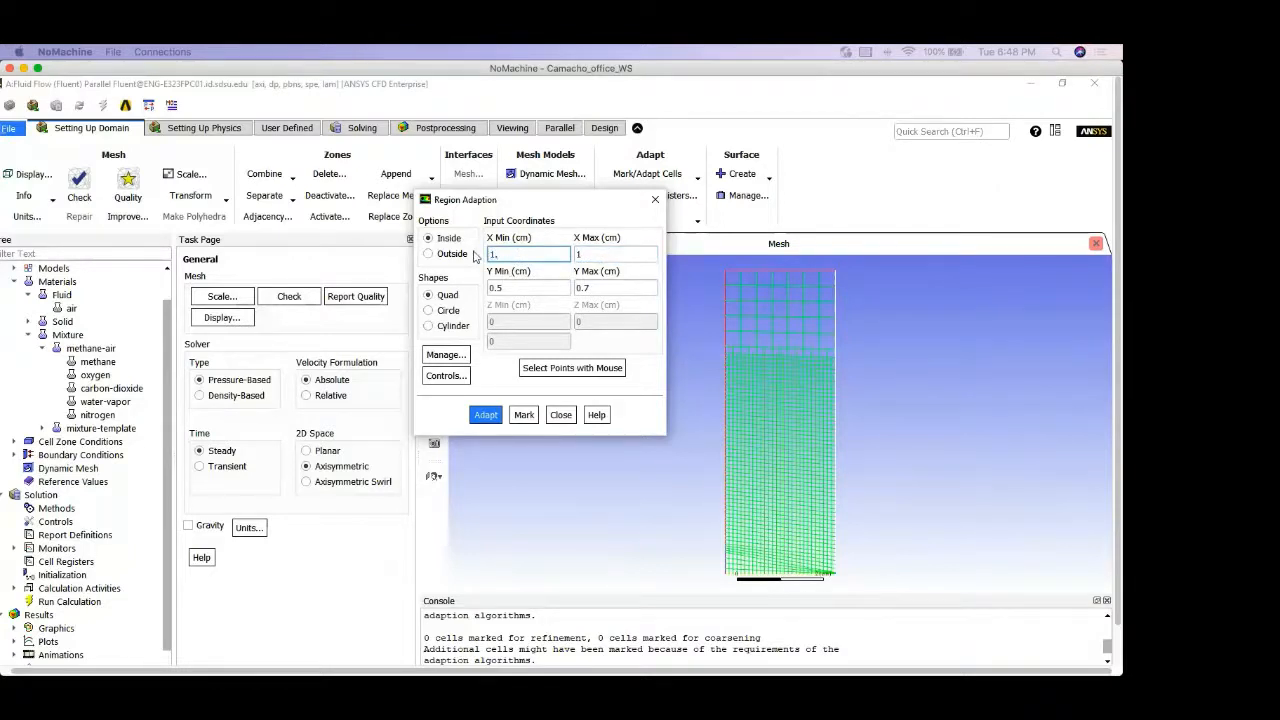
pyautogui.write('5')
pyautogui.click(596, 254)
pyautogui.write('1')
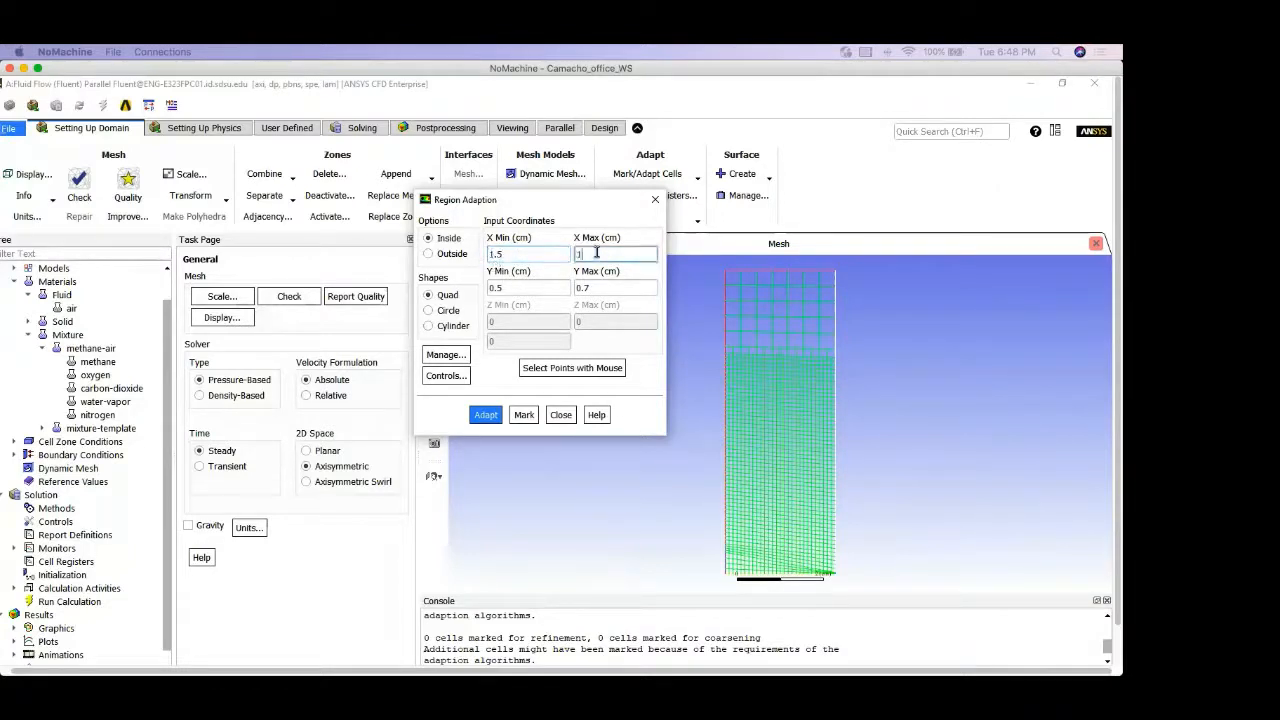
pyautogui.write('.6')
# Step: Set the adaption region's Y Min to 0 and Y Max to 1.2 cm, then mark its cells for refinement
pyautogui.click(515, 286)
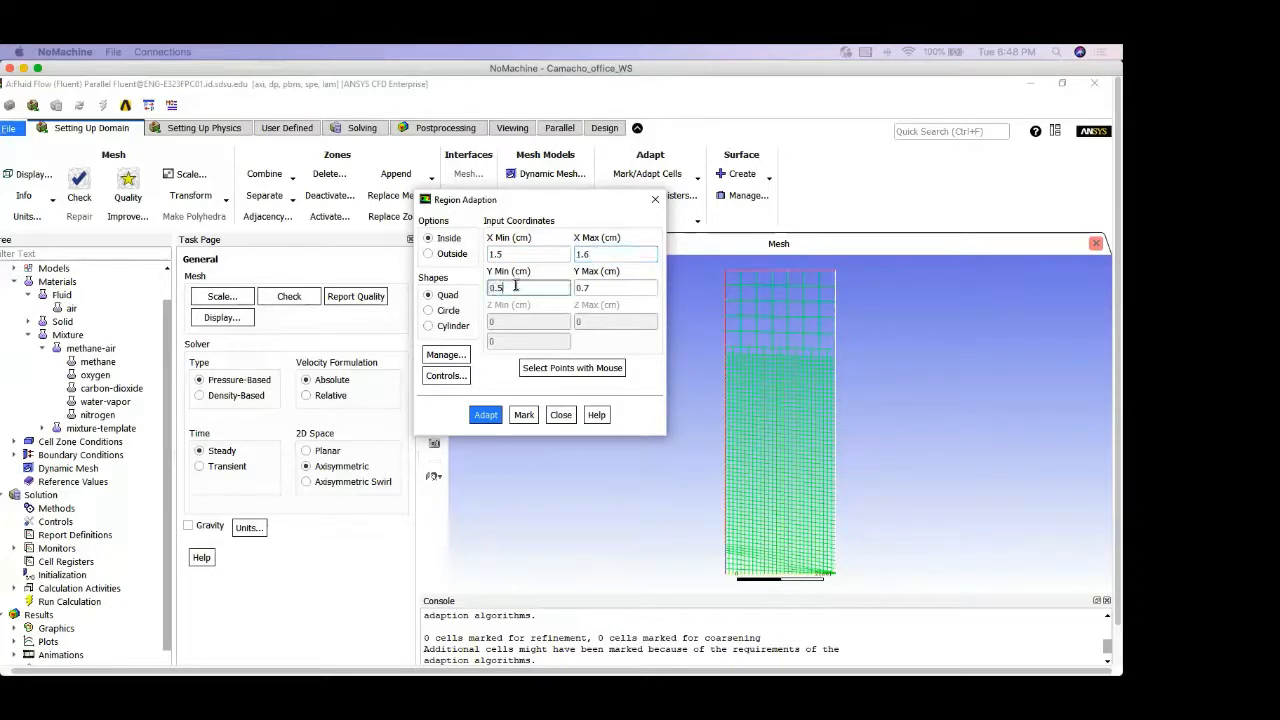
pyautogui.moveTo(515, 286); pyautogui.dragTo(472, 283)
pyautogui.write('0')
pyautogui.doubleClick(588, 288)
pyautogui.write('1')
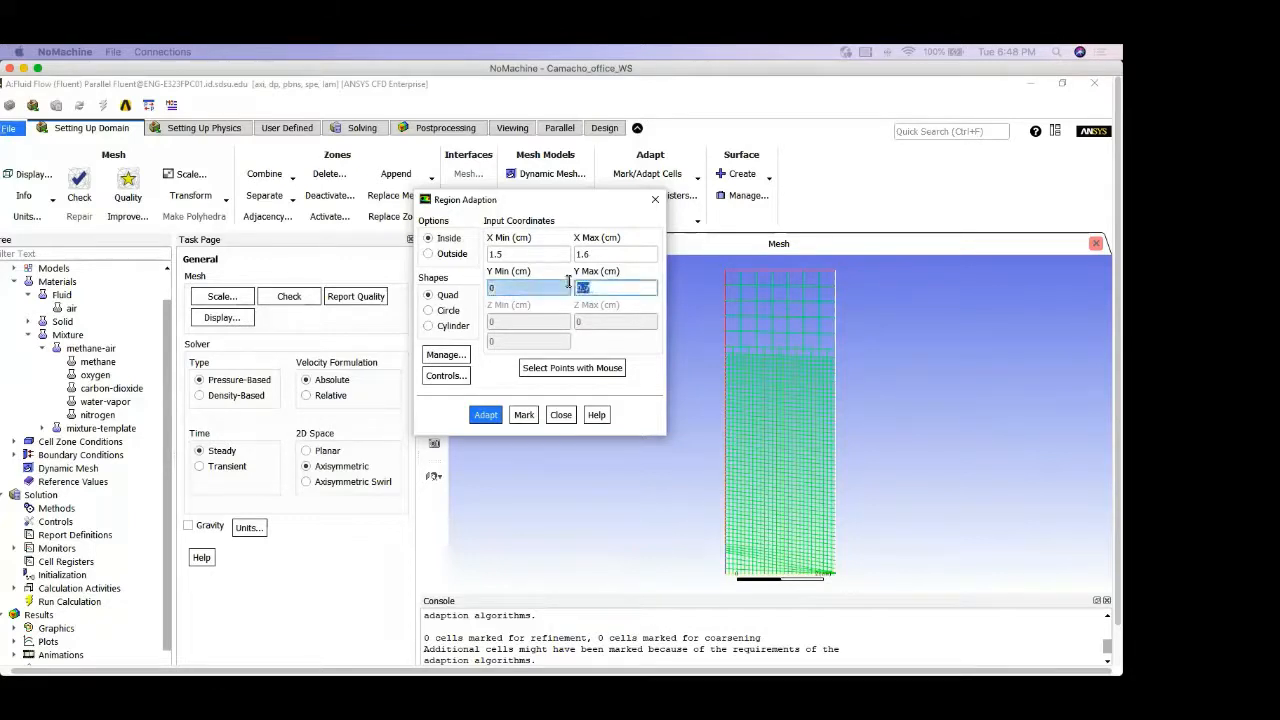
pyautogui.write('.2')
pyautogui.click(523, 414)
# Step: Set the adaption region's X Min to 1.6 cm and X Max to 2.5 cm, then mark its cells for refinement
pyautogui.click(528, 253)
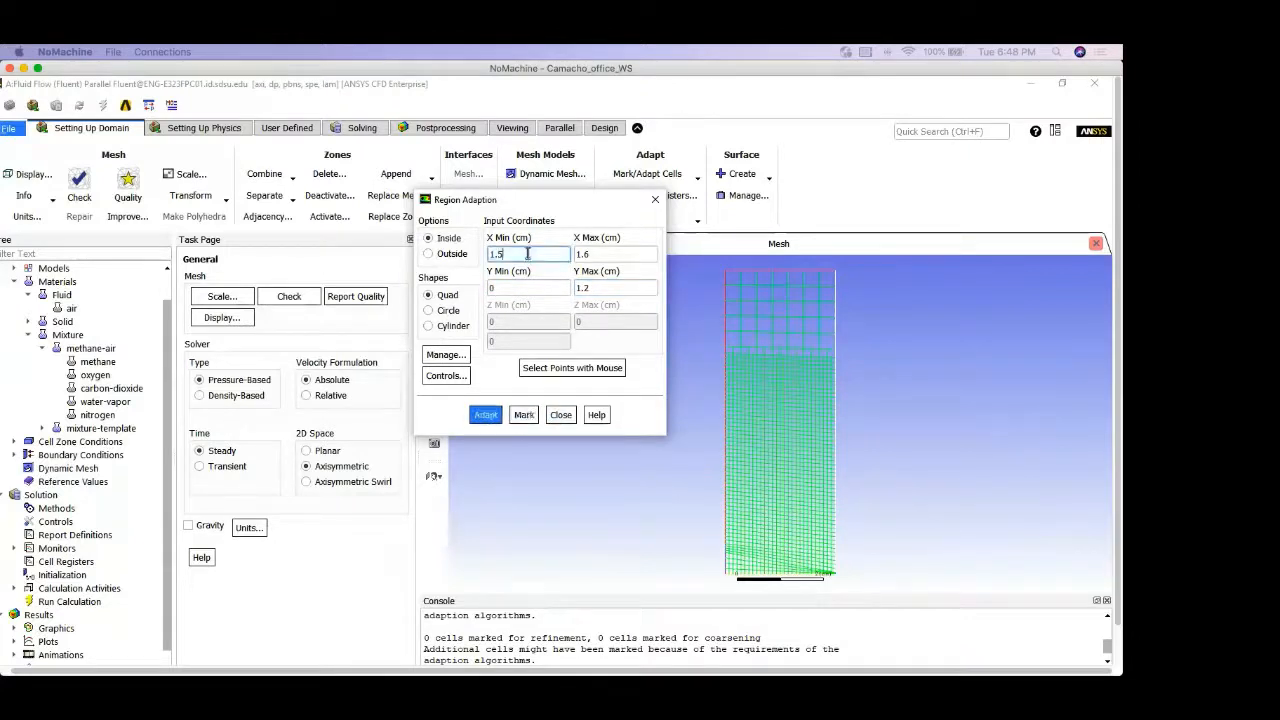
pyautogui.moveTo(529, 254); pyautogui.dragTo(478, 256)
pyautogui.write('1.6')
pyautogui.press('Tab')
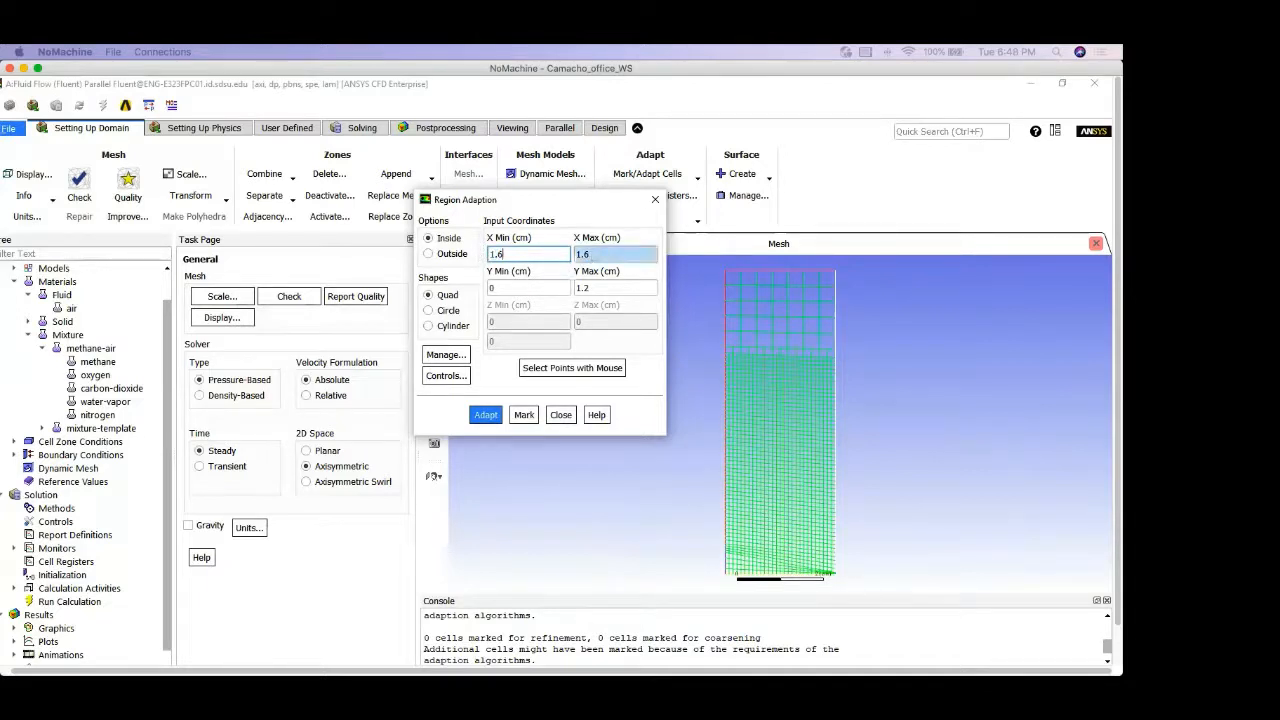
pyautogui.write('2.')
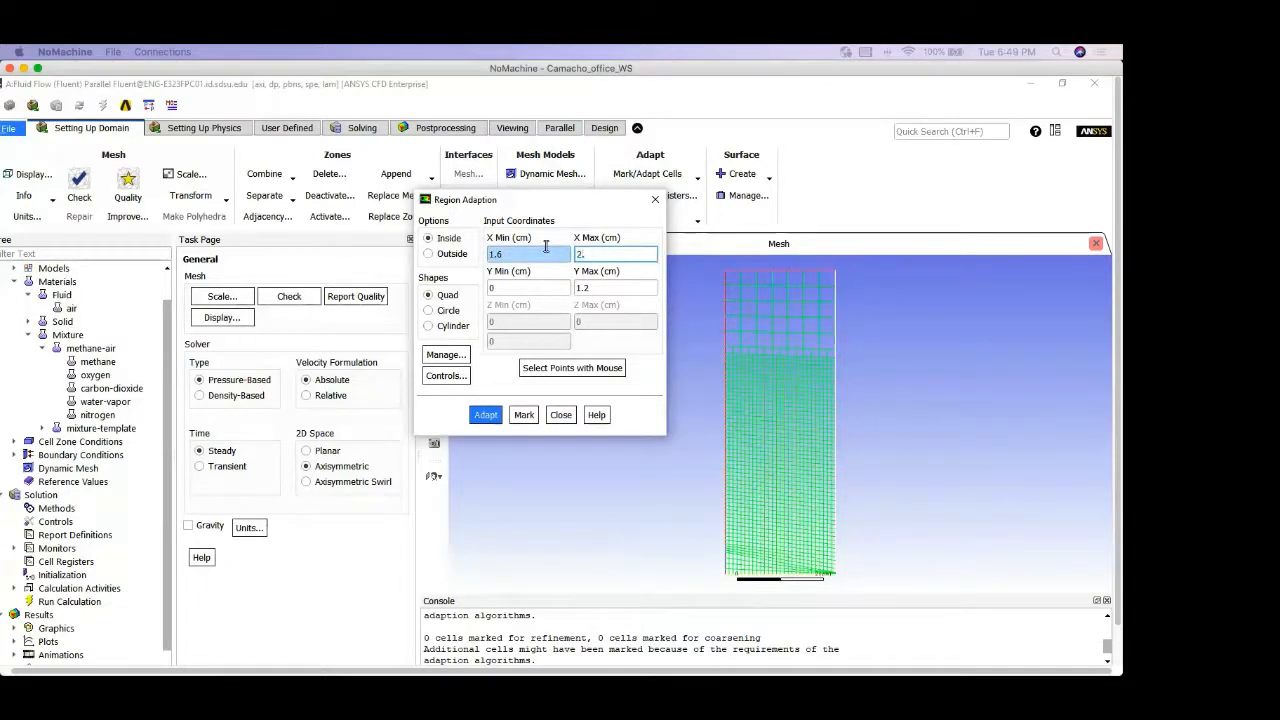
pyautogui.write('5')
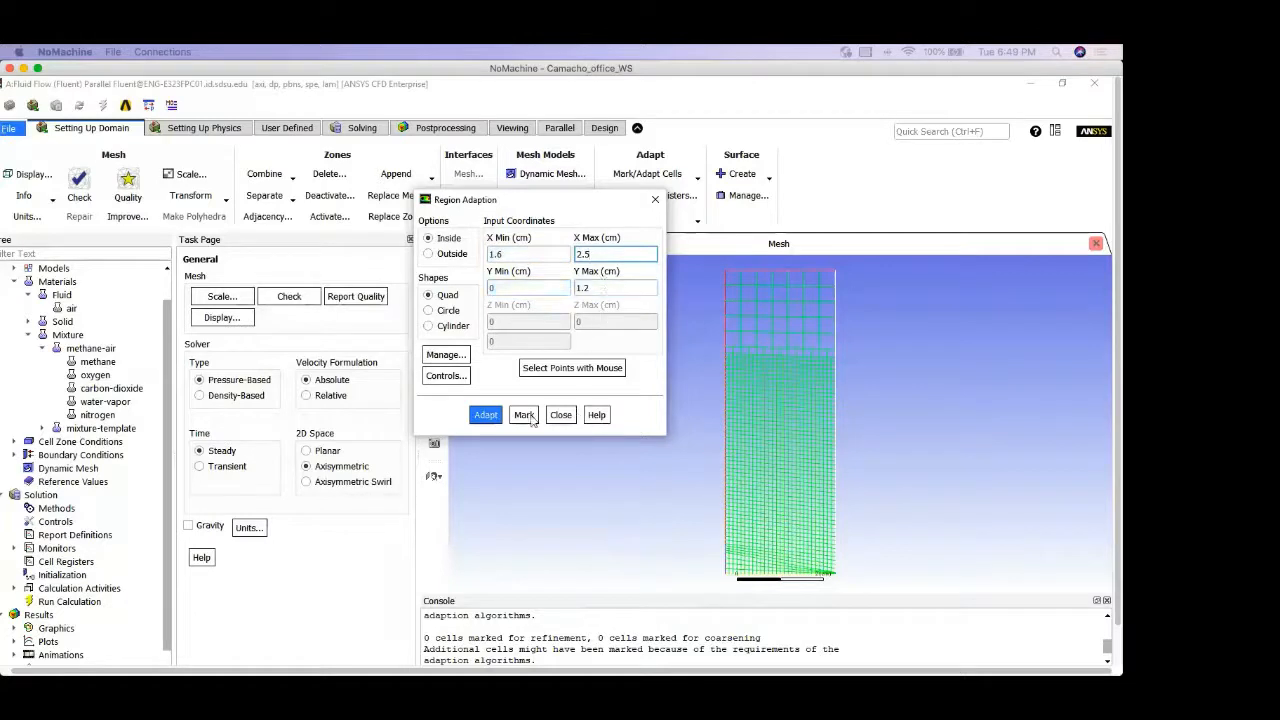
pyautogui.click(524, 414)
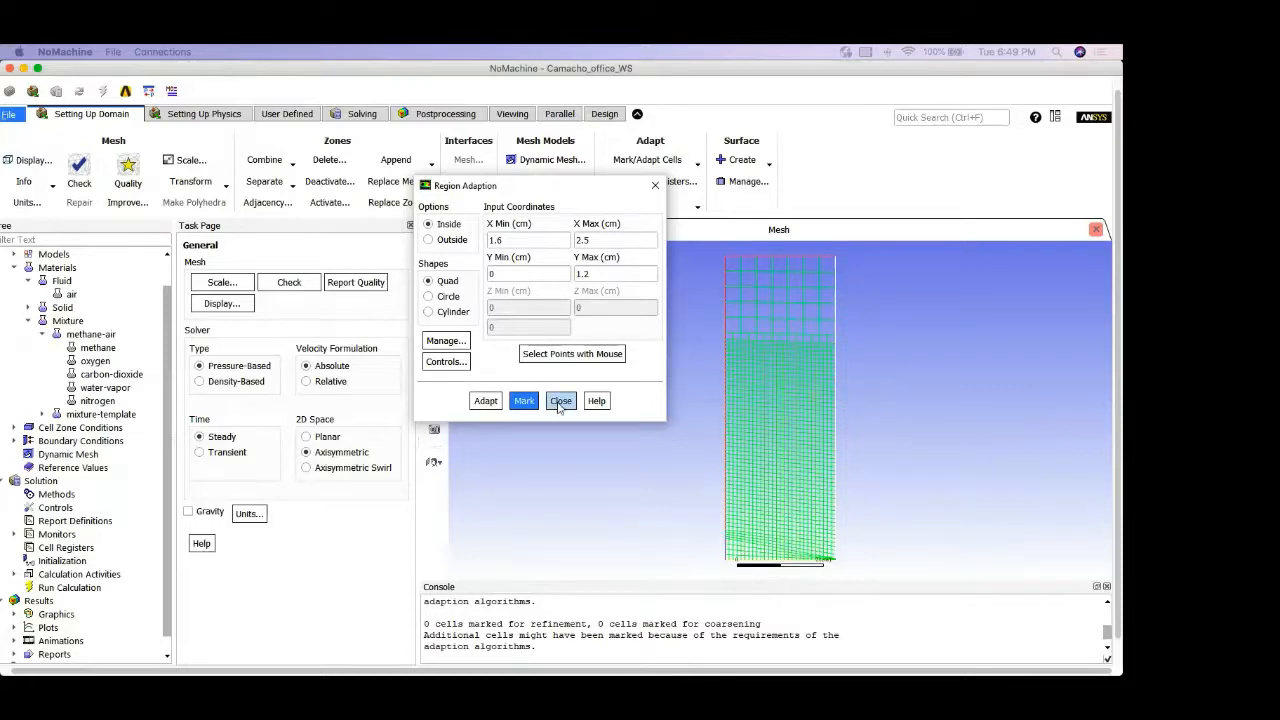
# Step: Review the registers hexahedron-r0 to hexahedron-r3 in the adaption register manager, then close it and the region adaption settings
pyautogui.click(446, 340)
pyautogui.click(636, 373)
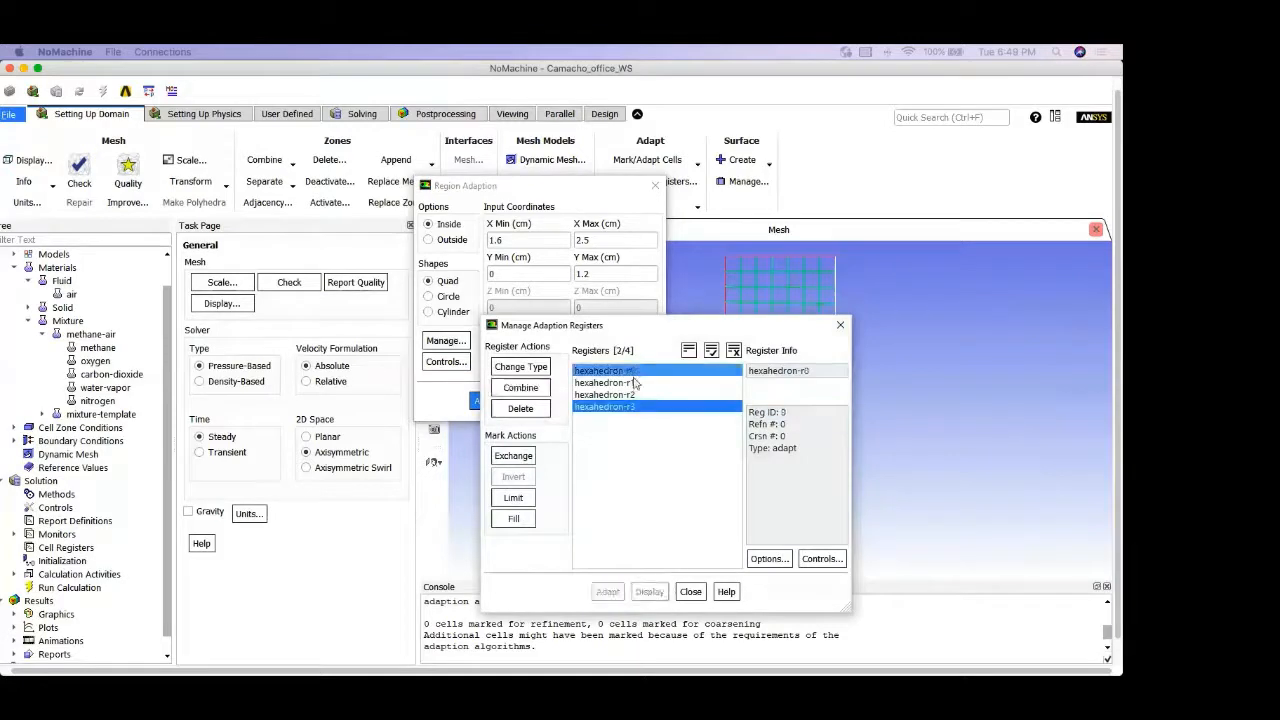
pyautogui.click(633, 383)
pyautogui.click(627, 396)
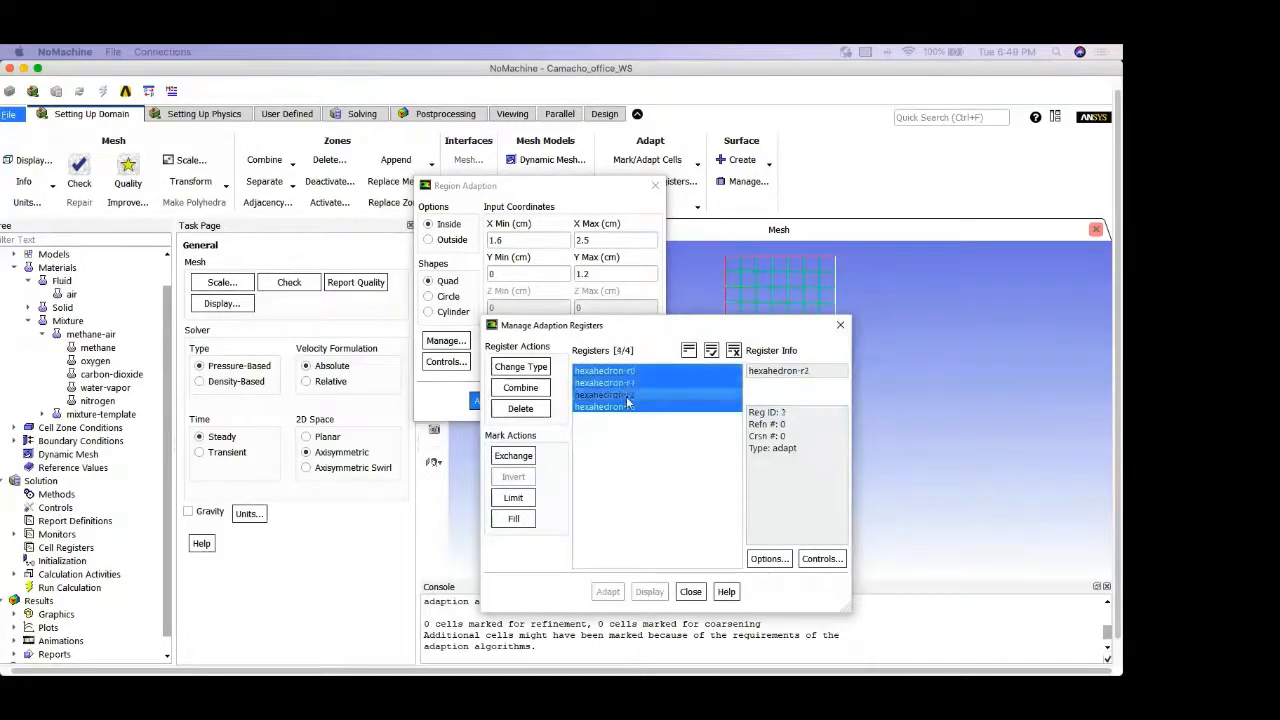
pyautogui.click(691, 592)
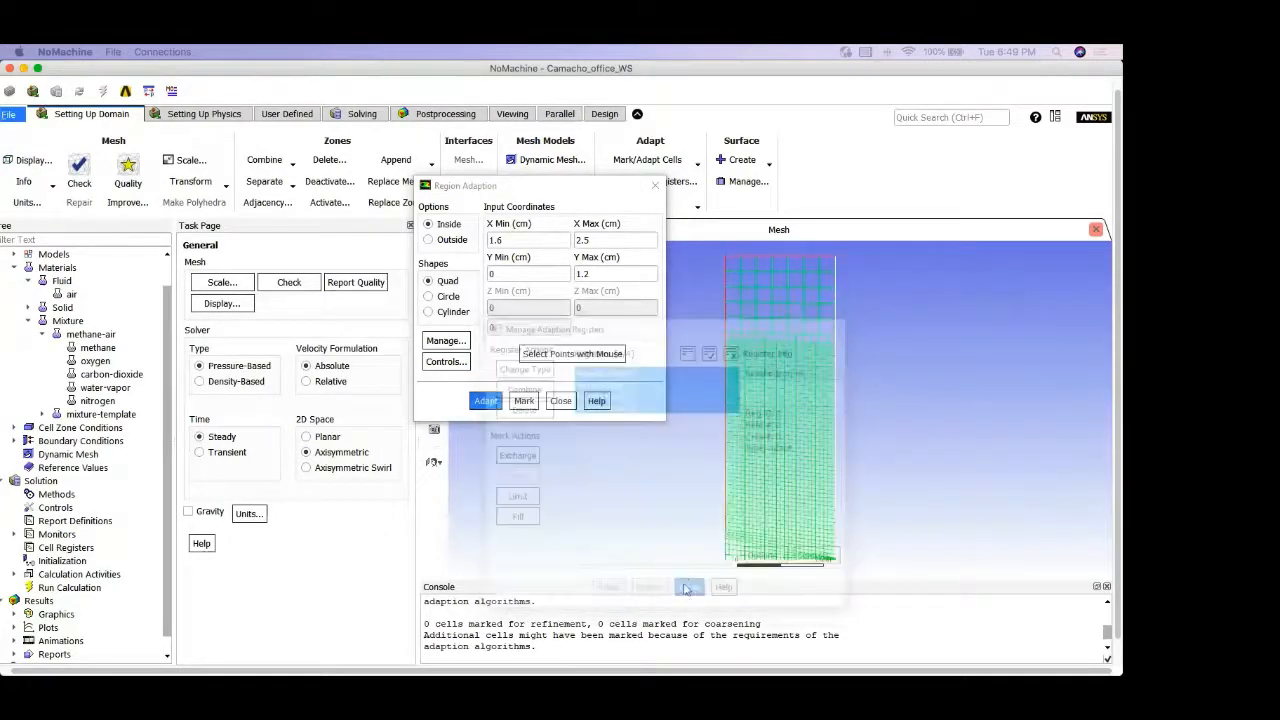
pyautogui.click(562, 401)
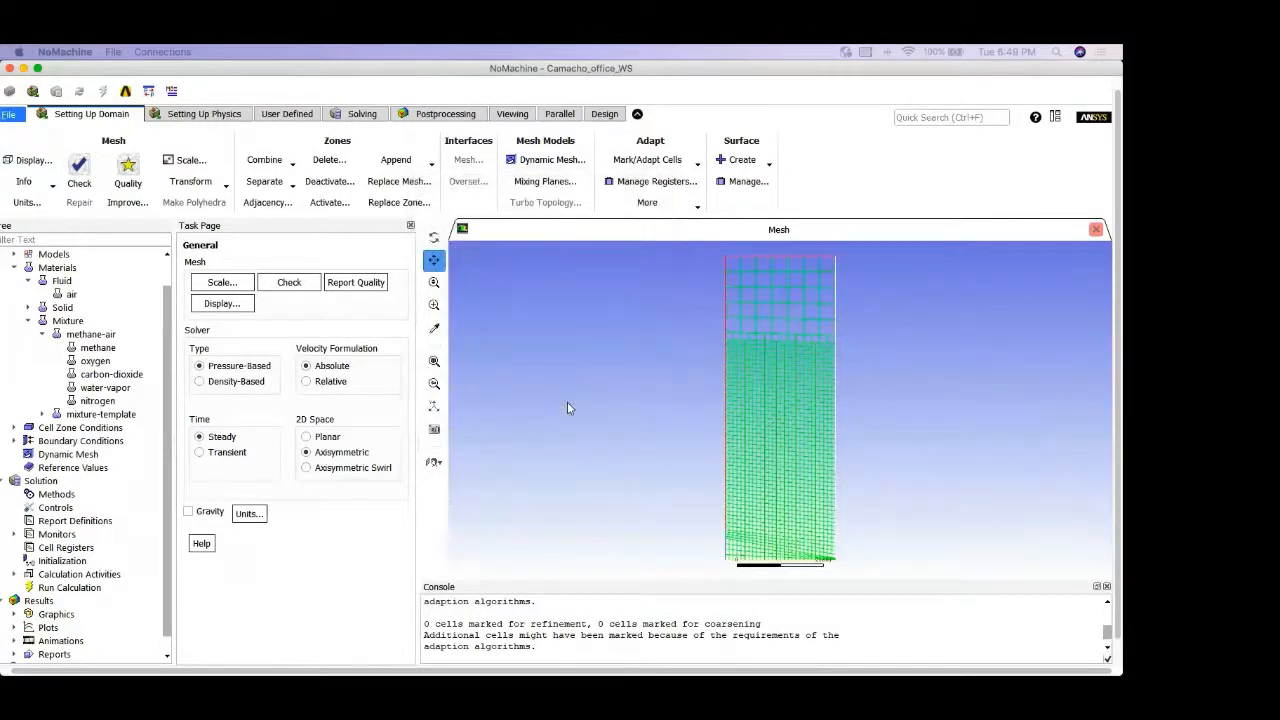
# Step: Initialize the solution with the Hybrid Initialization method
pyautogui.click(66, 566)
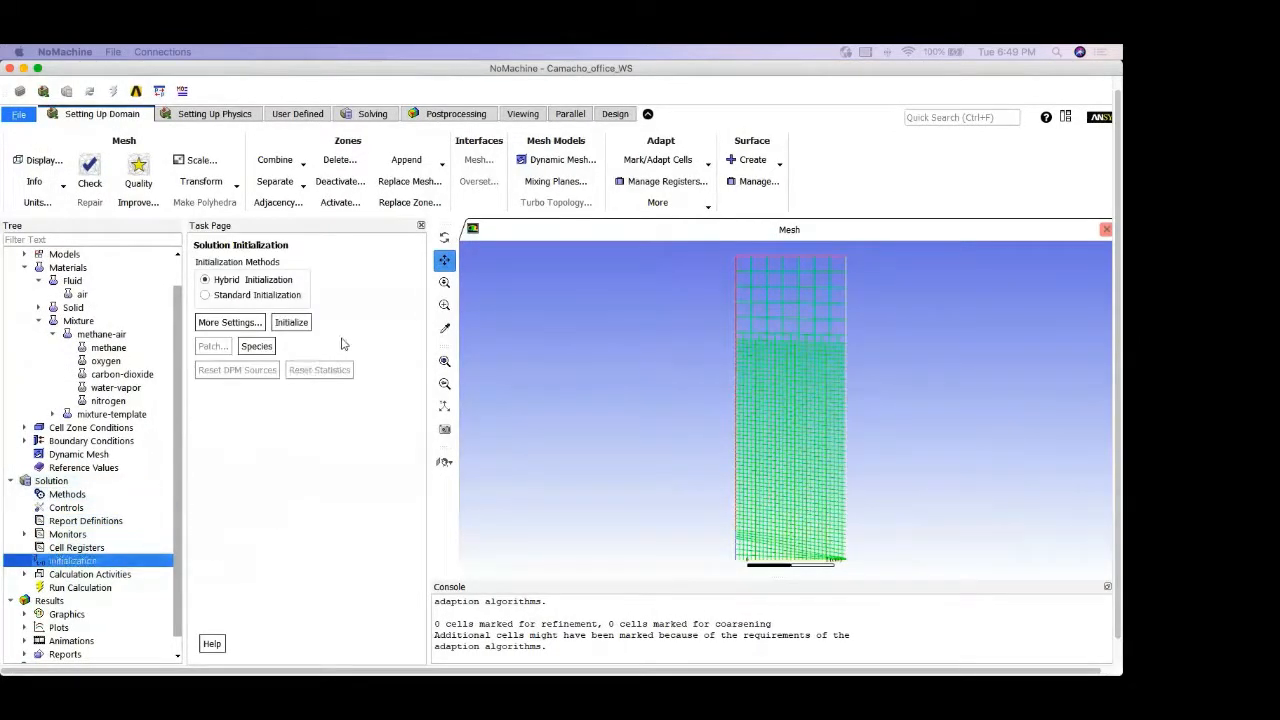
pyautogui.click(289, 323)
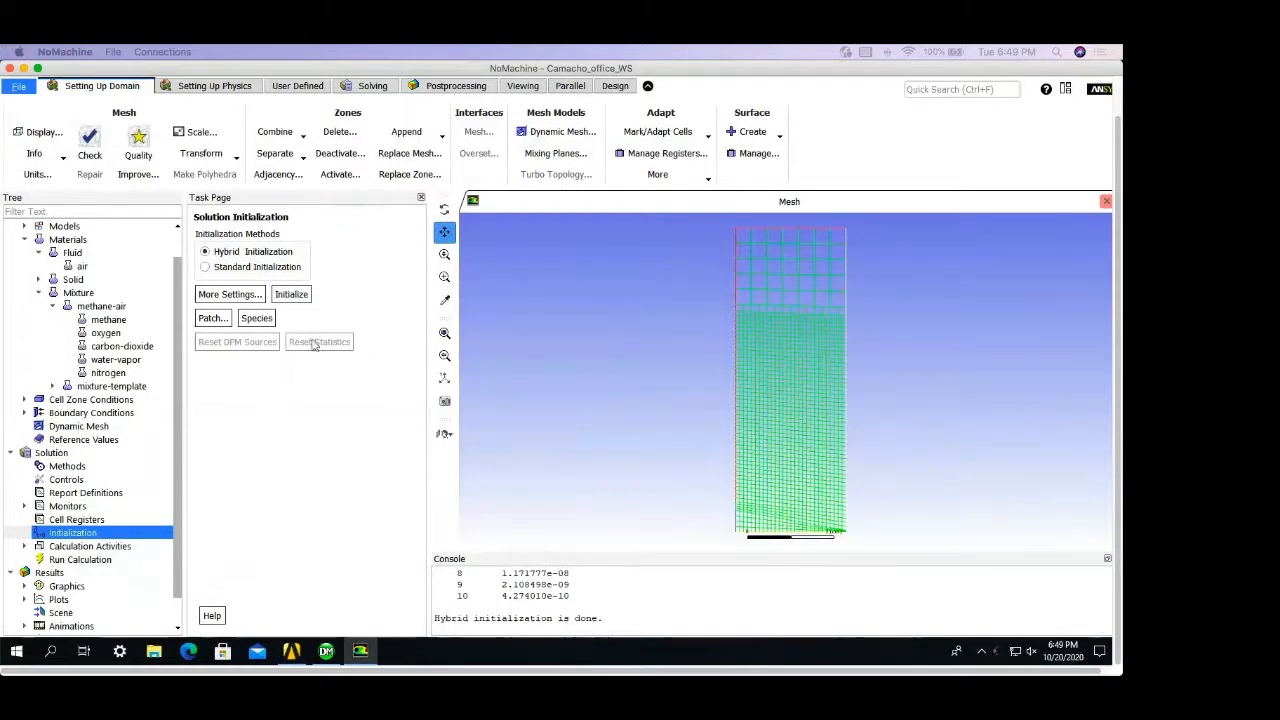
# Step: Examine the Patch options for Axial Velocity on registers hexahedron-r0 to hexahedron-r3, and close them without patching
pyautogui.click(211, 318)
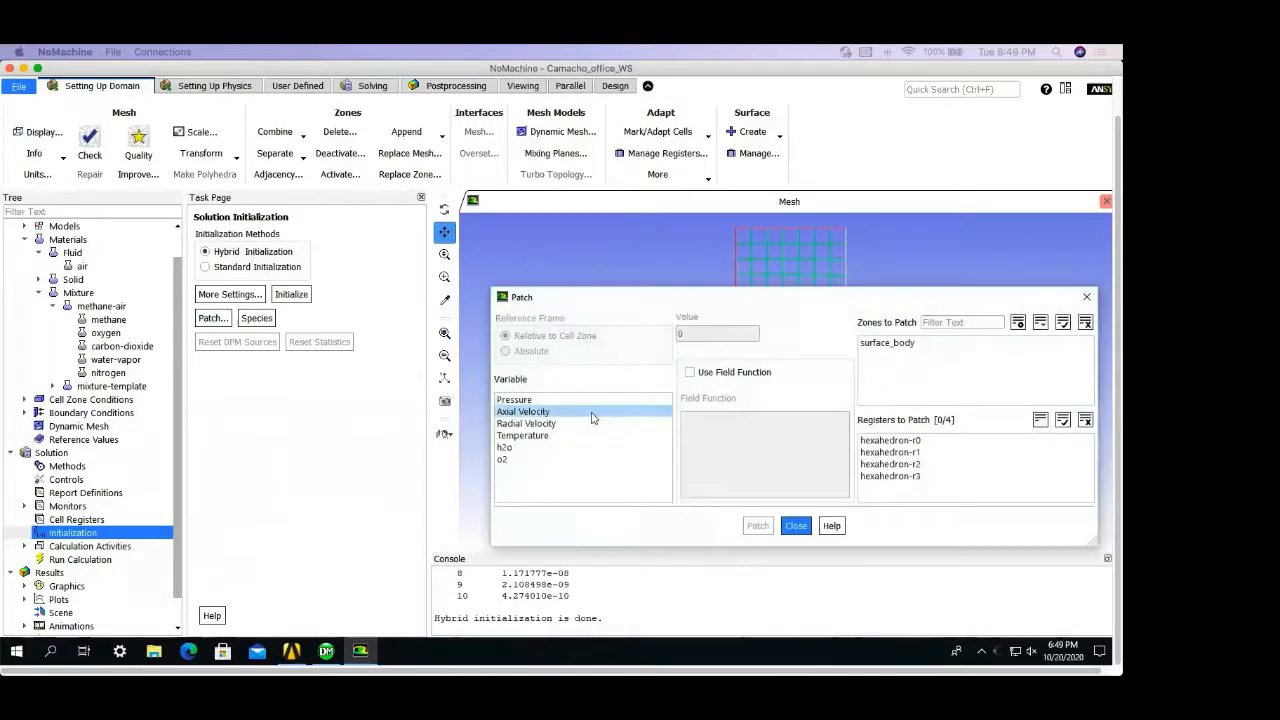
pyautogui.moveTo(676, 300); pyautogui.dragTo(551, 263)
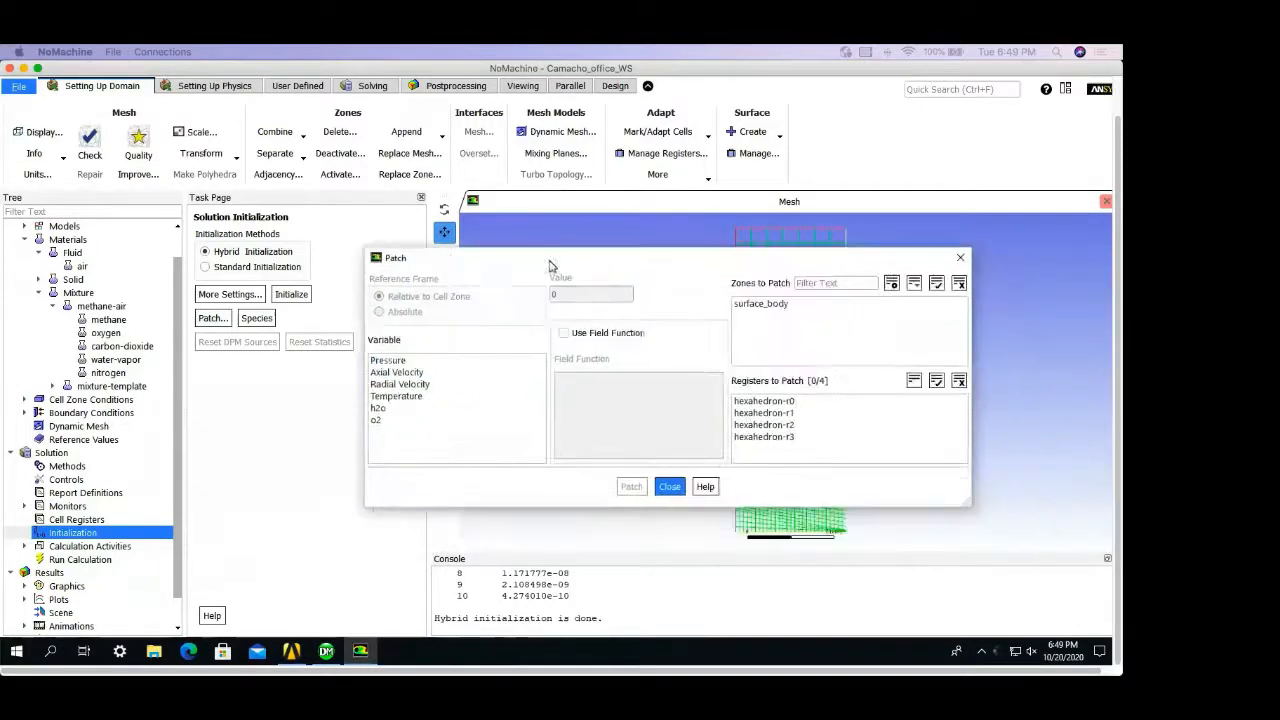
pyautogui.click(790, 402)
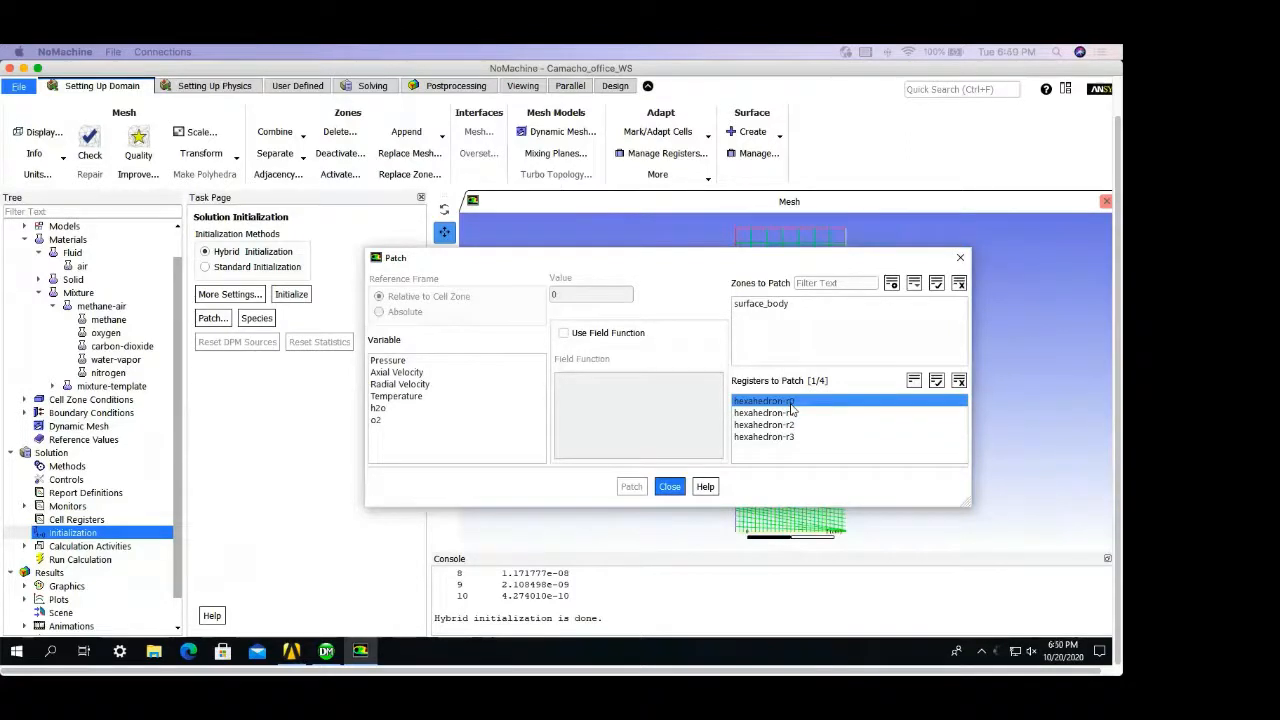
pyautogui.click(398, 397)
pyautogui.click(424, 373)
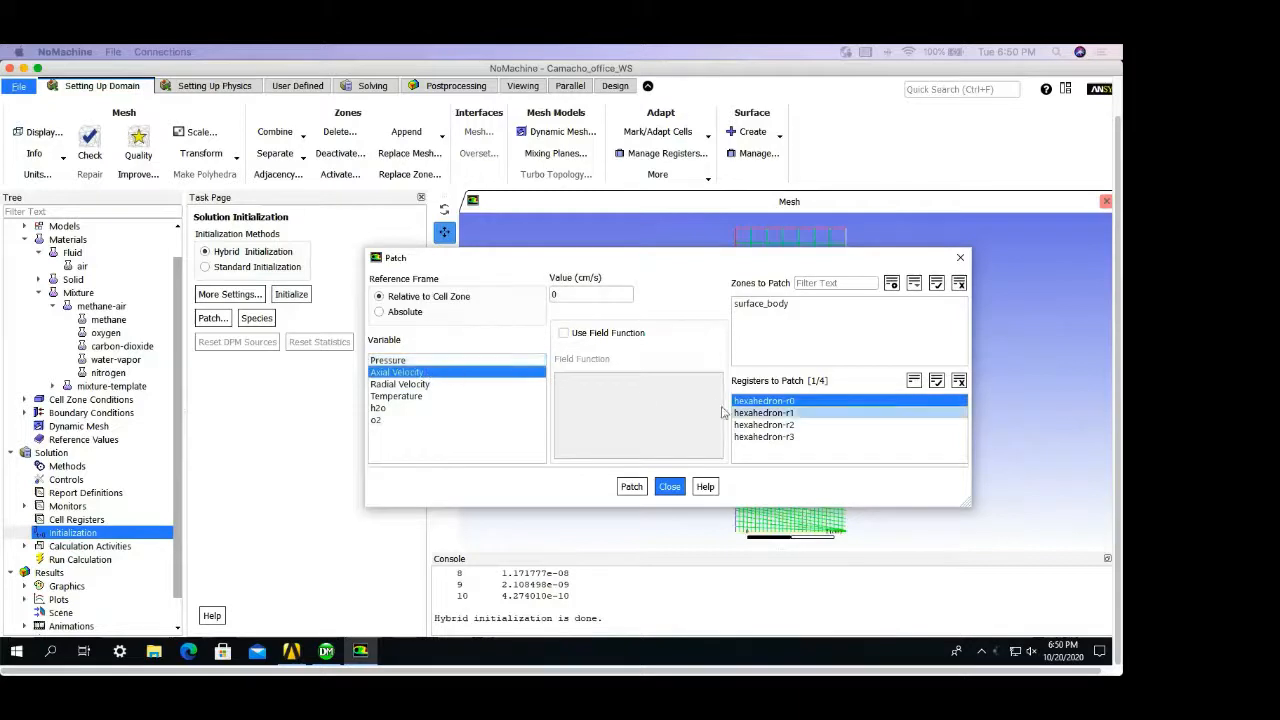
pyautogui.click(786, 414)
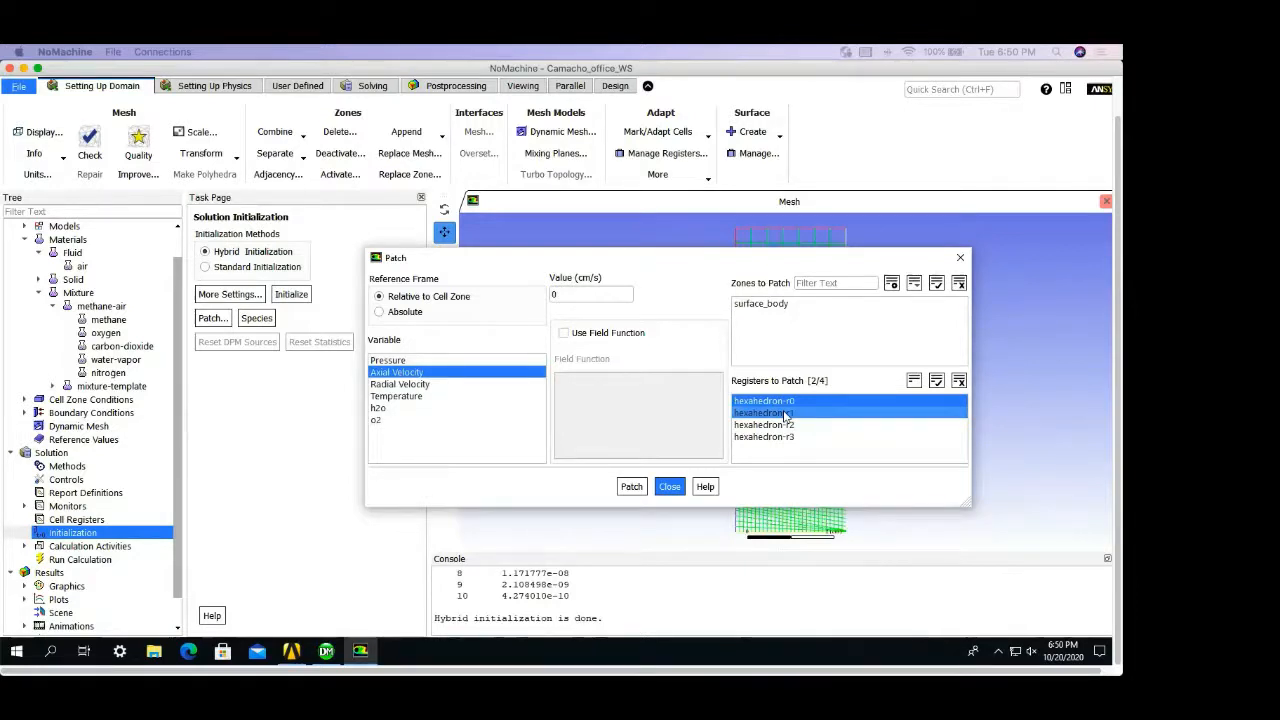
pyautogui.click(785, 413)
pyautogui.click(794, 402)
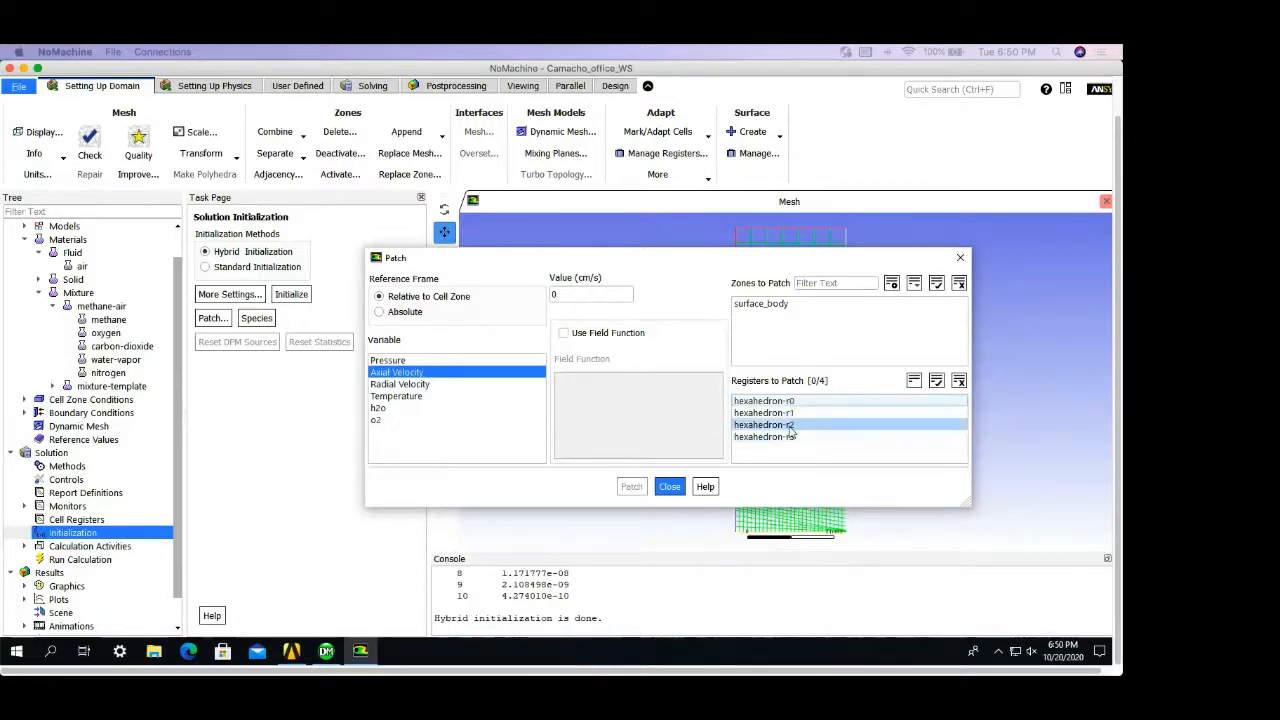
pyautogui.click(790, 426)
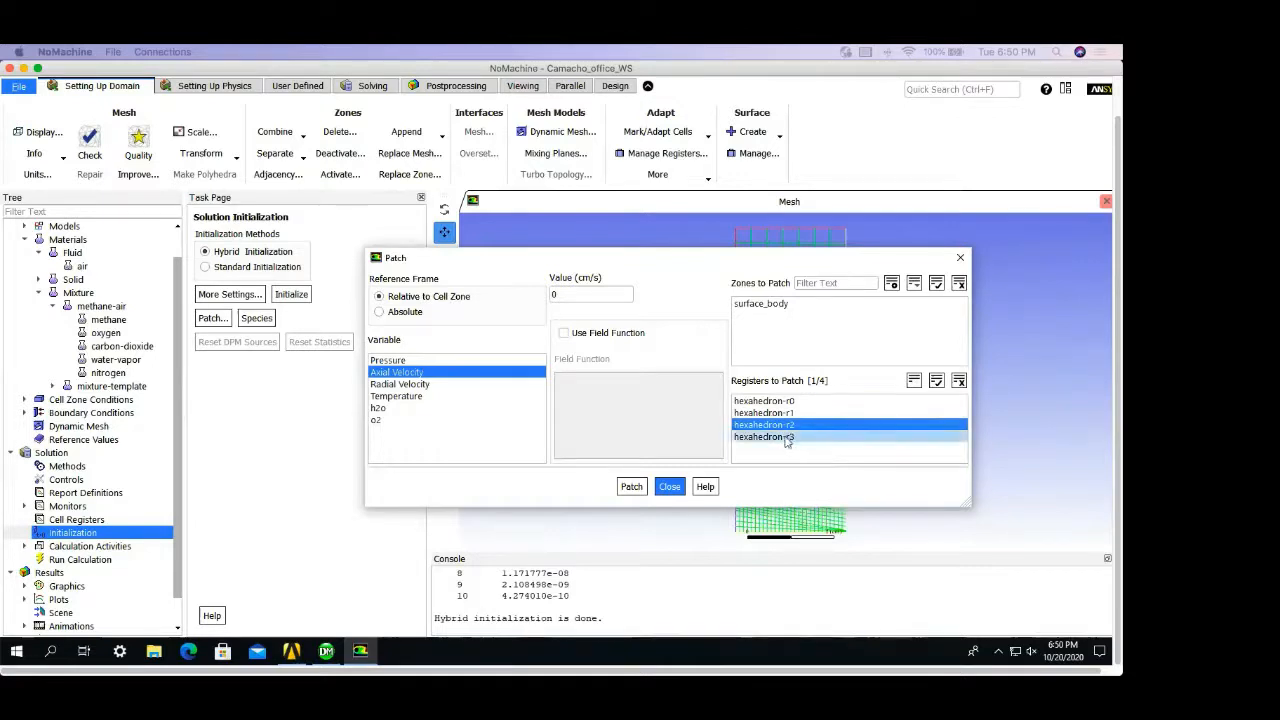
pyautogui.click(798, 437)
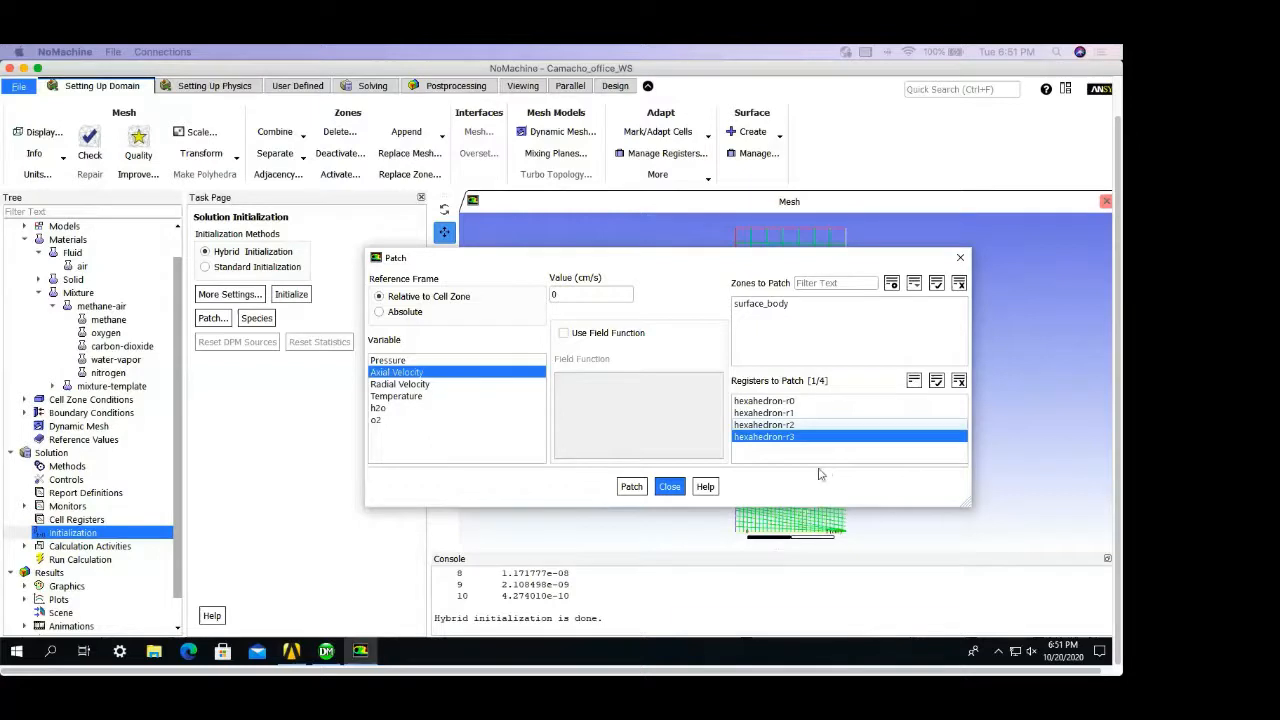
pyautogui.click(669, 487)
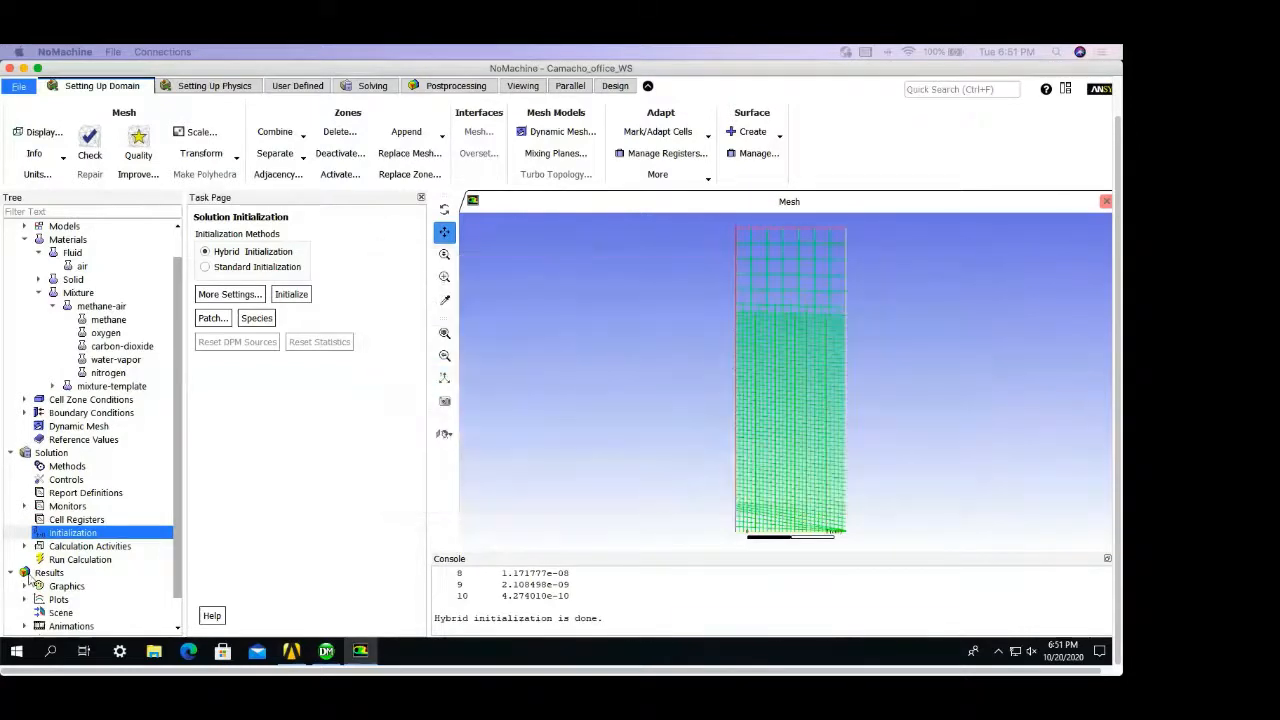
# Step: Examine the convergence criteria of all equations in the residual monitors, enlarging the dialog to show h2o and o2, then close it
pyautogui.moveTo(227, 512); pyautogui.dragTo(272, 512)
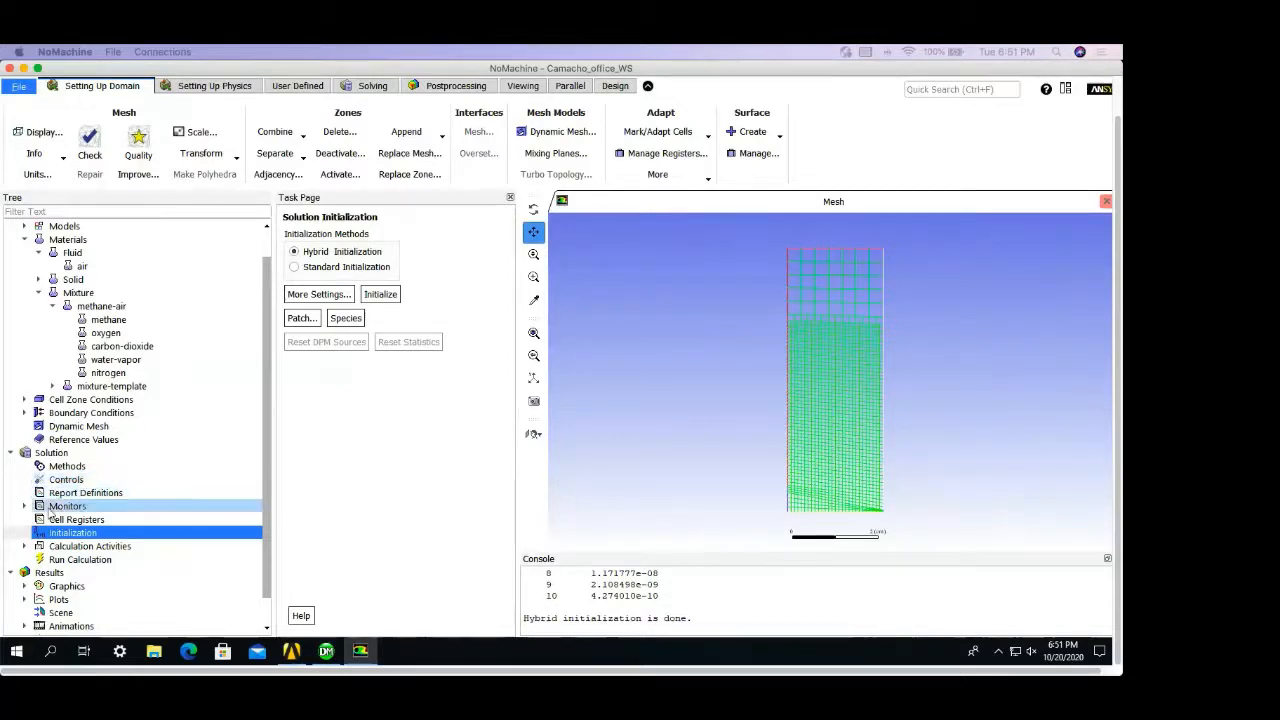
pyautogui.doubleClick(62, 507)
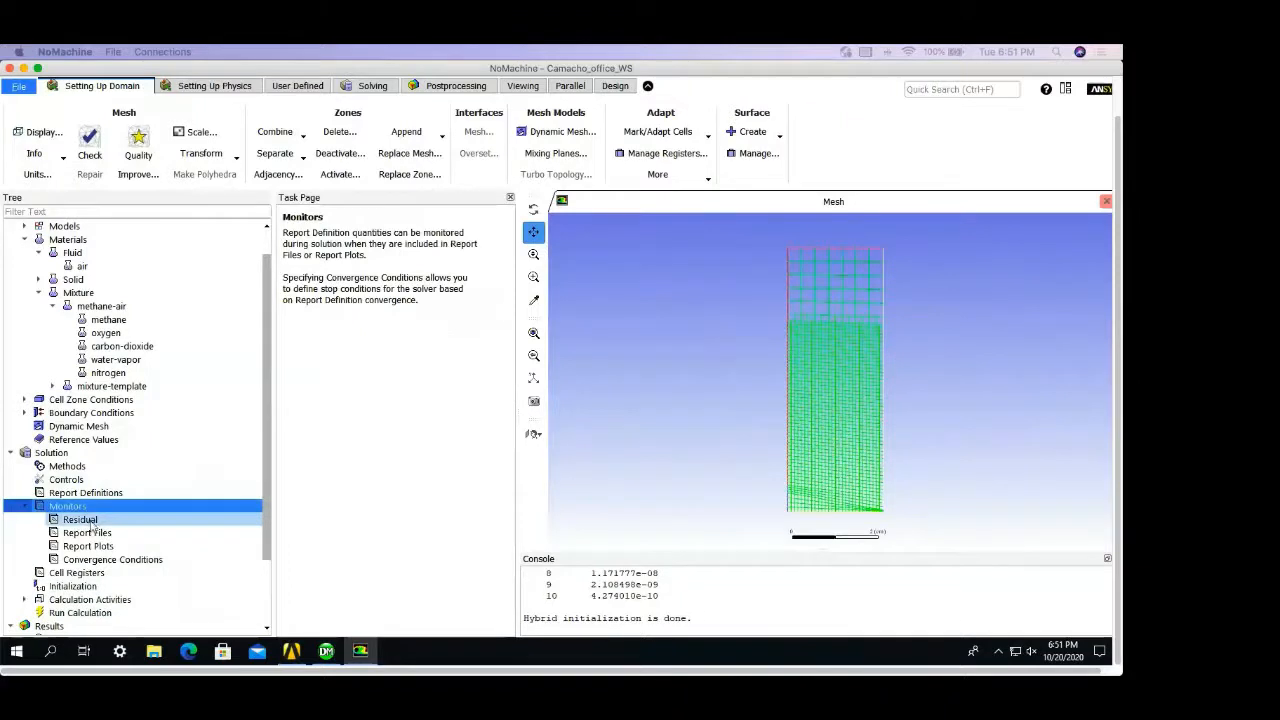
pyautogui.doubleClick(84, 520)
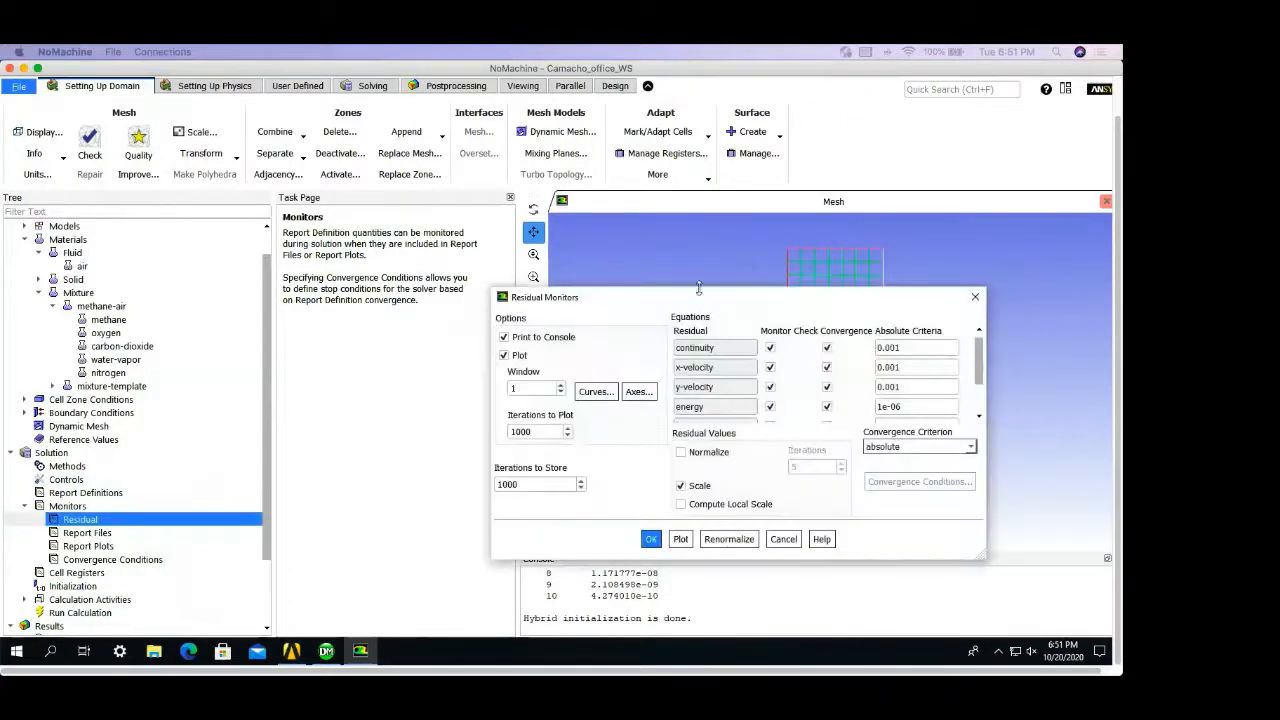
pyautogui.moveTo(632, 298); pyautogui.dragTo(476, 208)
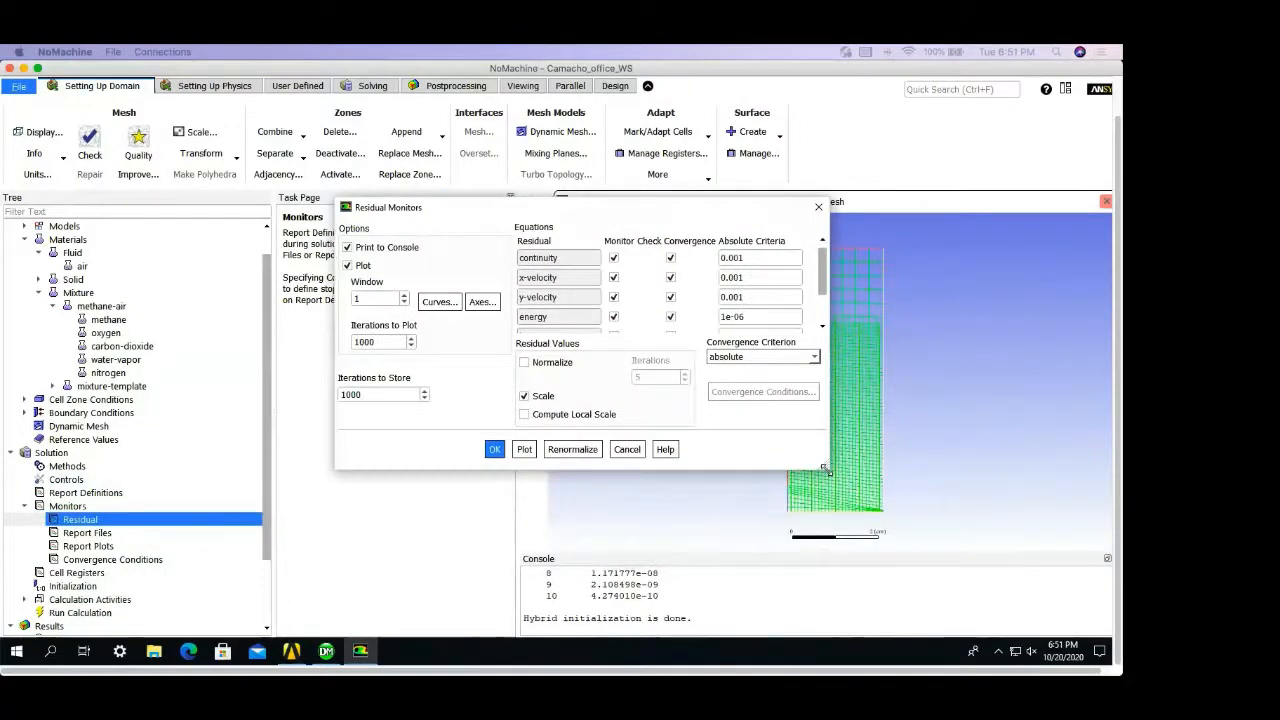
pyautogui.moveTo(827, 469); pyautogui.dragTo(903, 533)
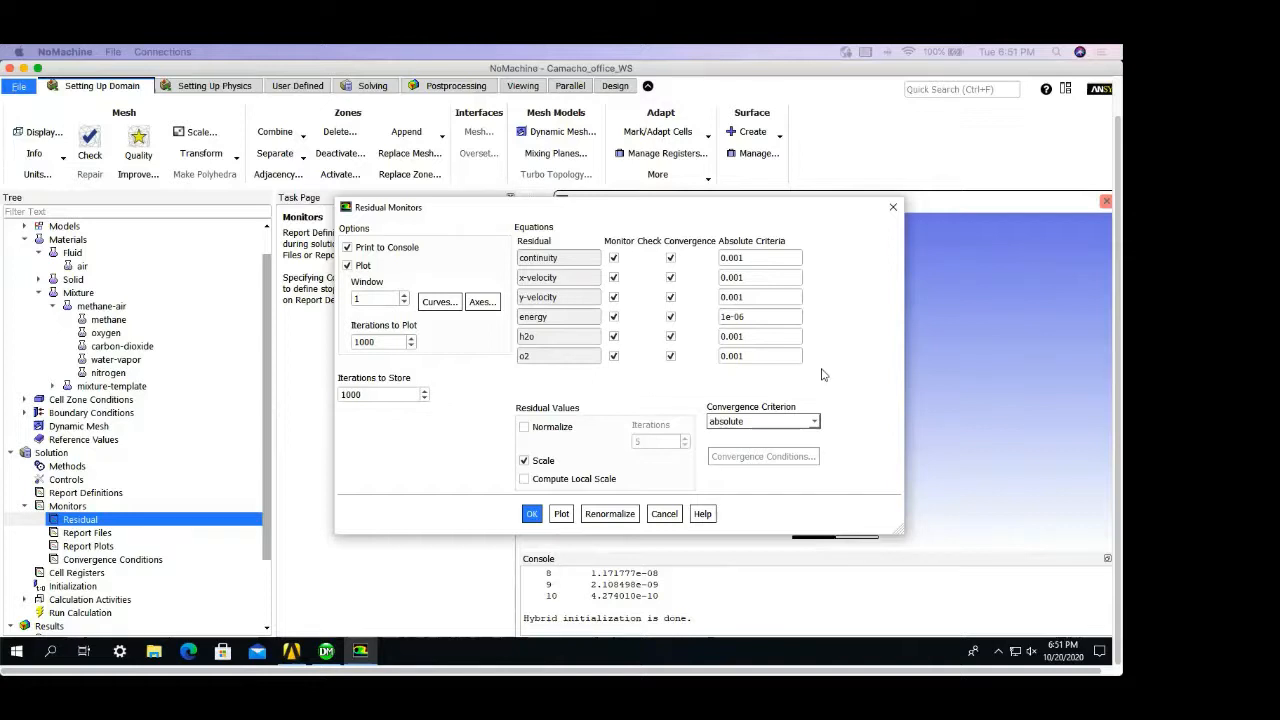
pyautogui.doubleClick(755, 356)
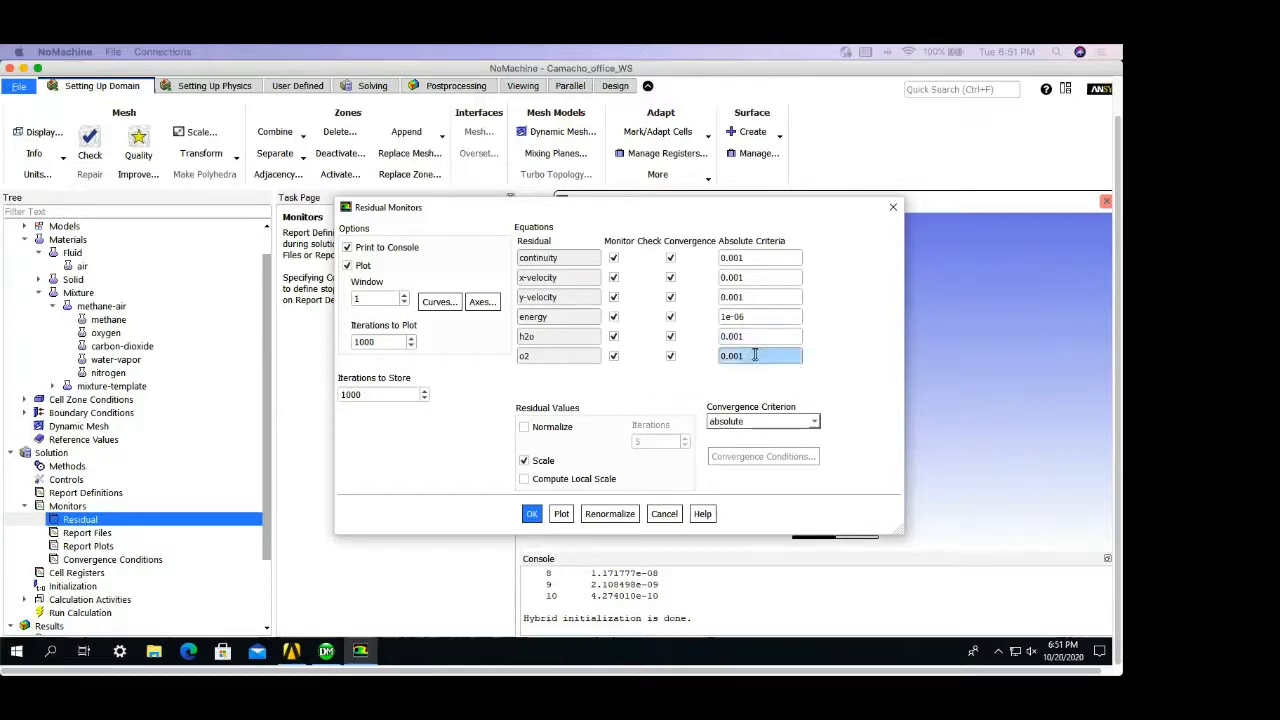
pyautogui.click(614, 357)
pyautogui.click(614, 358)
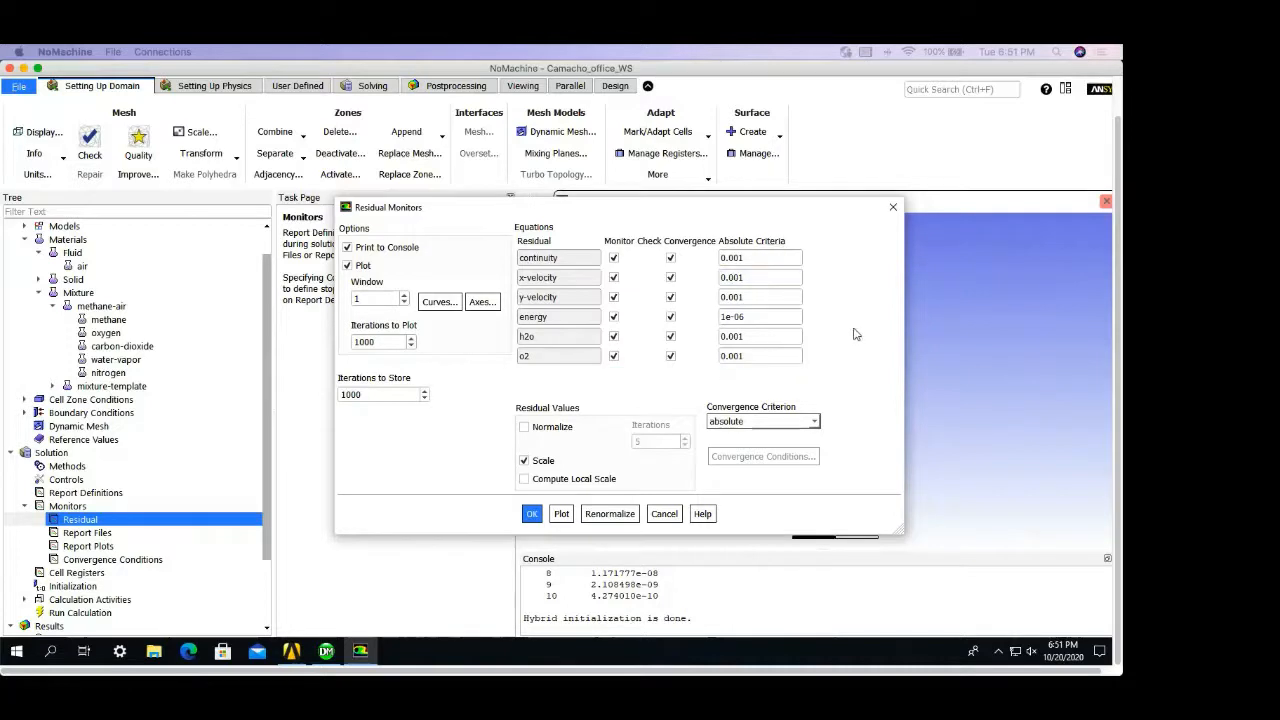
pyautogui.click(893, 208)
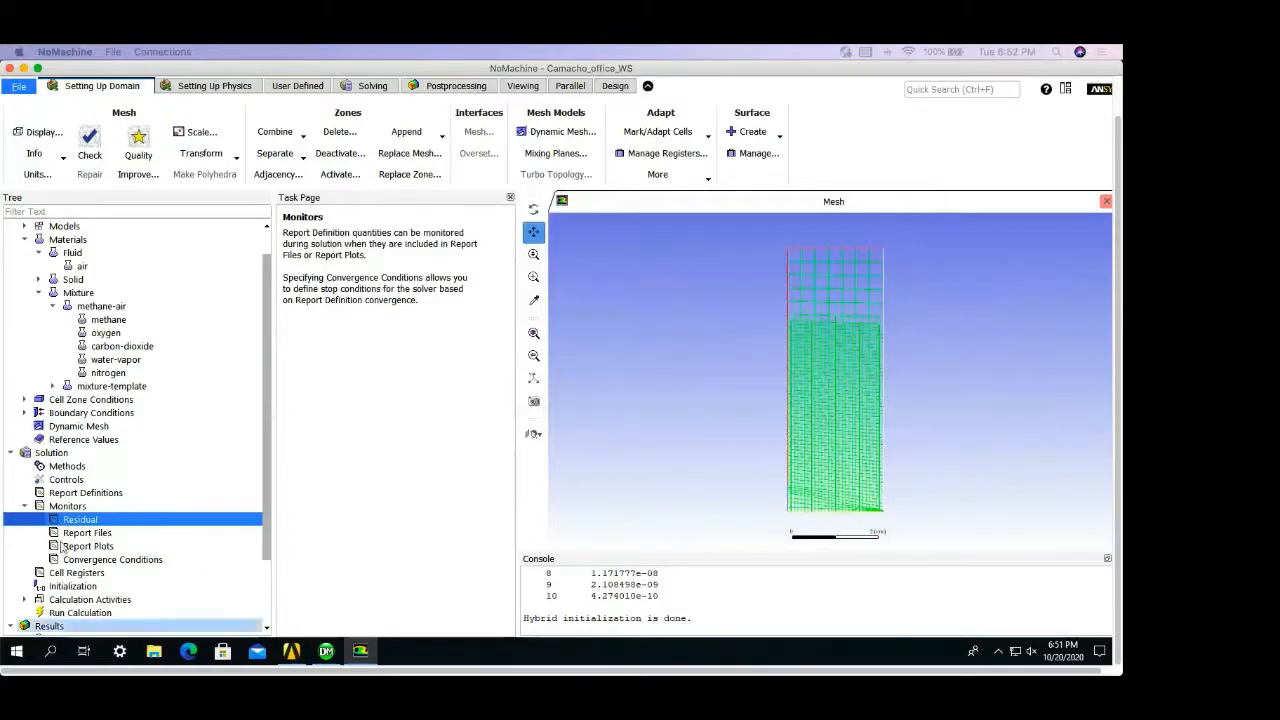
pyautogui.click(25, 507)
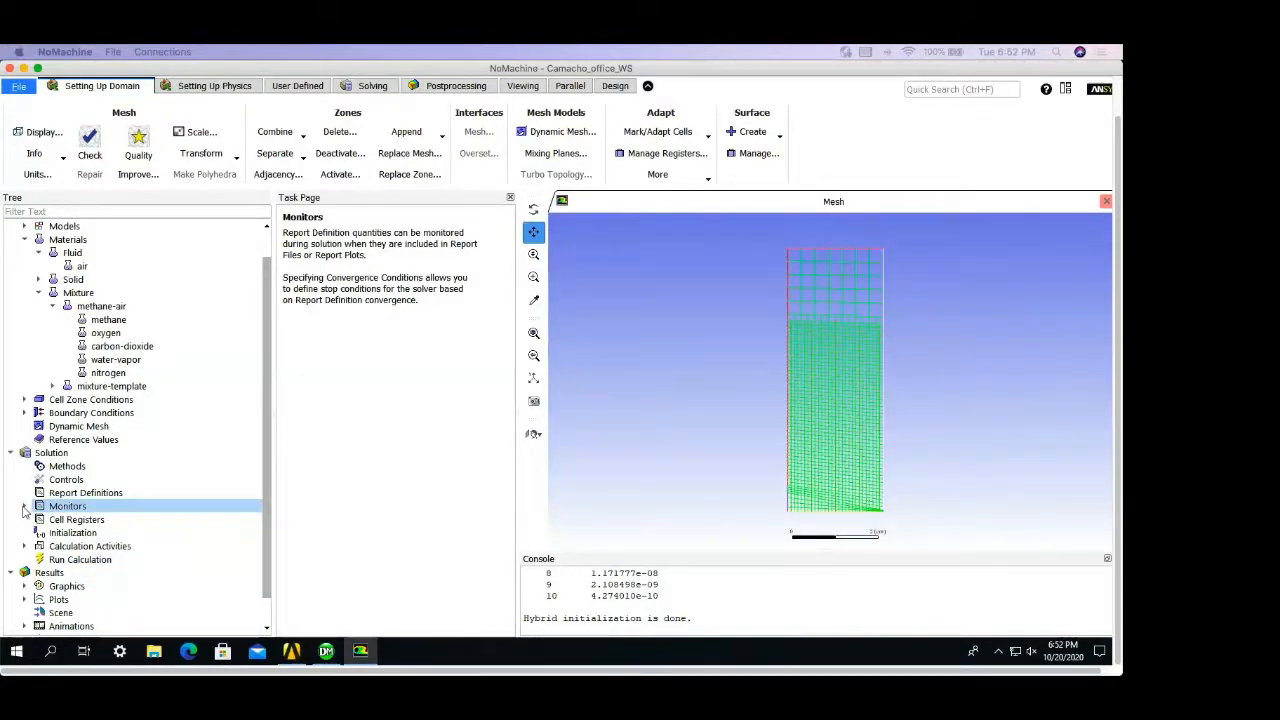
# Step: Configure Autosave under the calculation activities to save the data file every 50 iterations
pyautogui.click(33, 534)
pyautogui.scroll(-1, 55, 535)
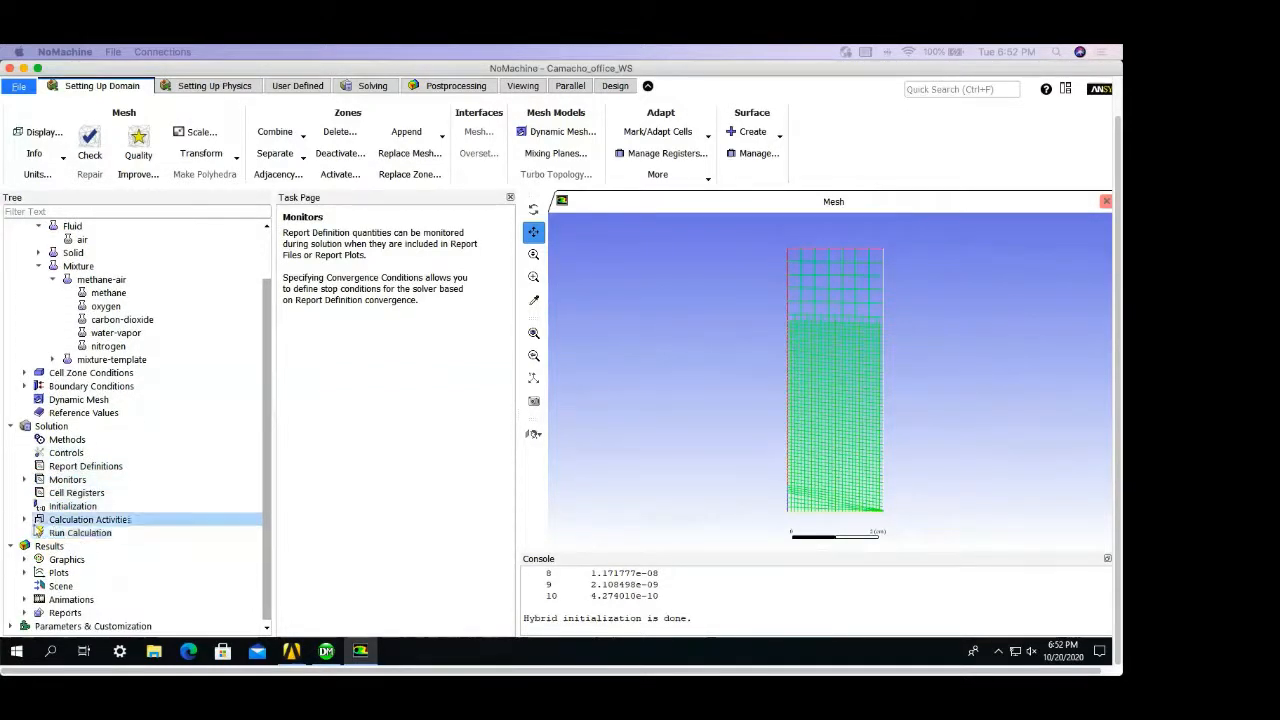
pyautogui.click(25, 519)
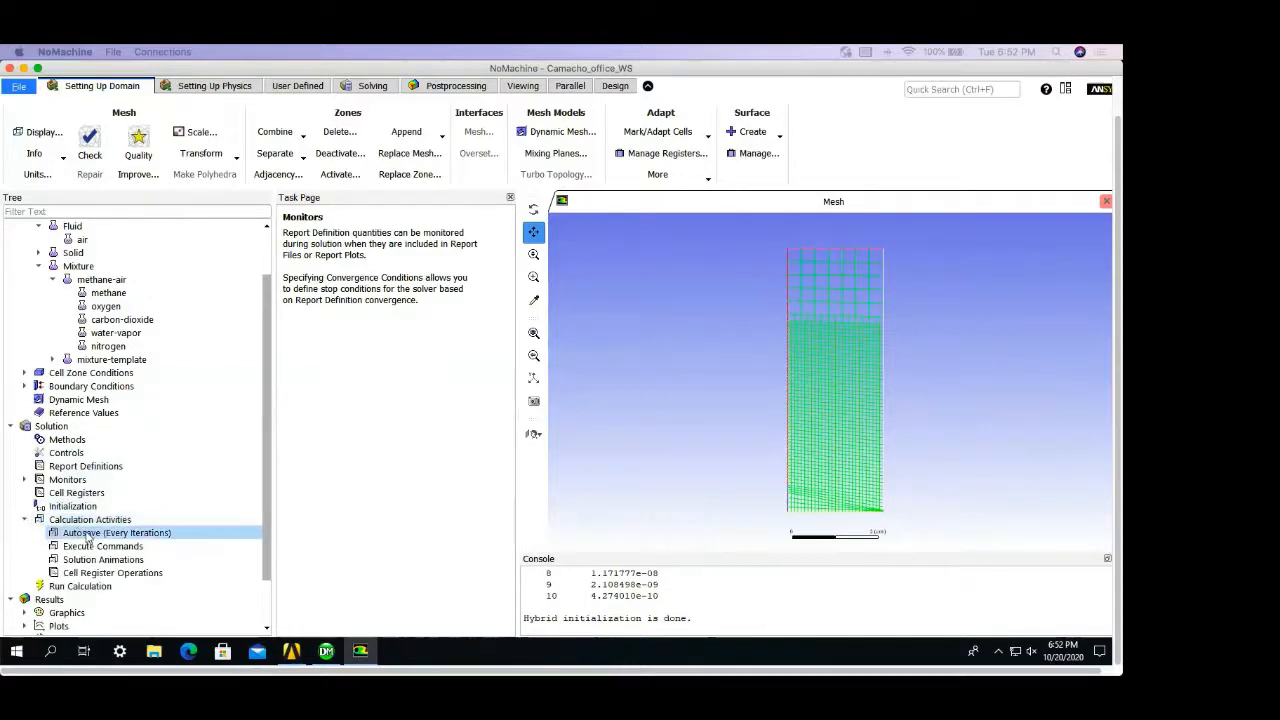
pyautogui.doubleClick(88, 534)
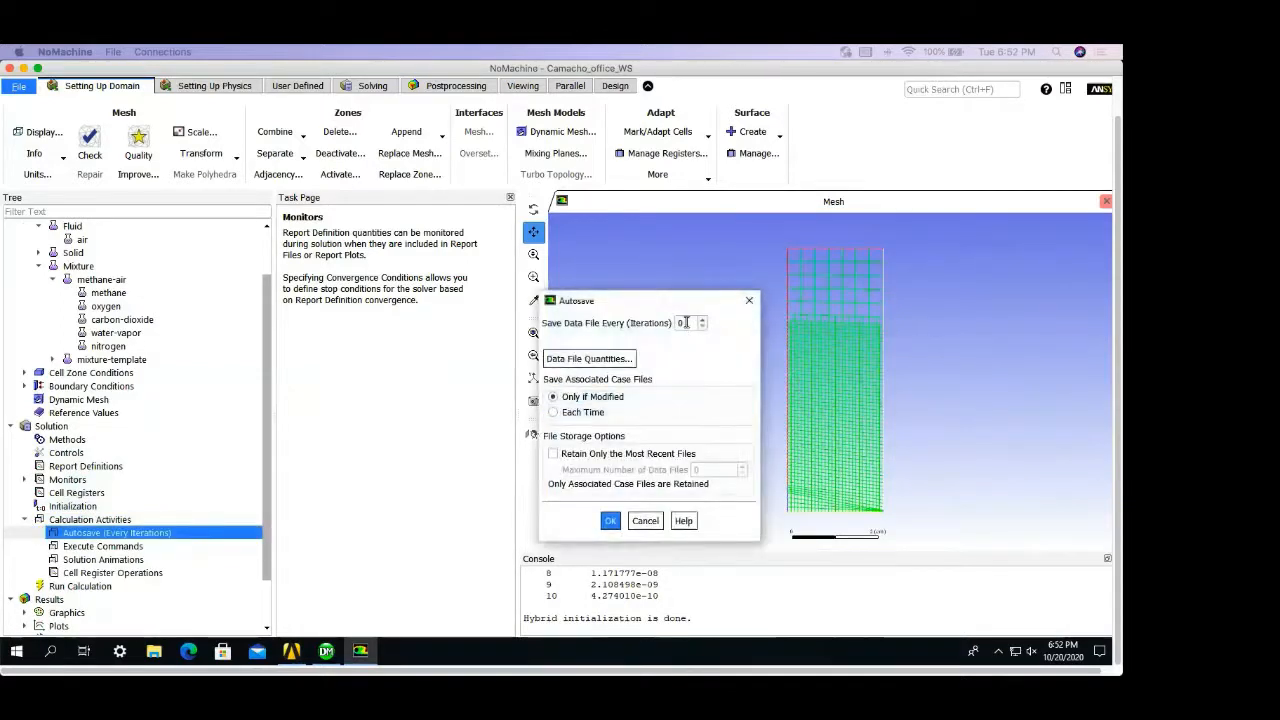
pyautogui.doubleClick(684, 322)
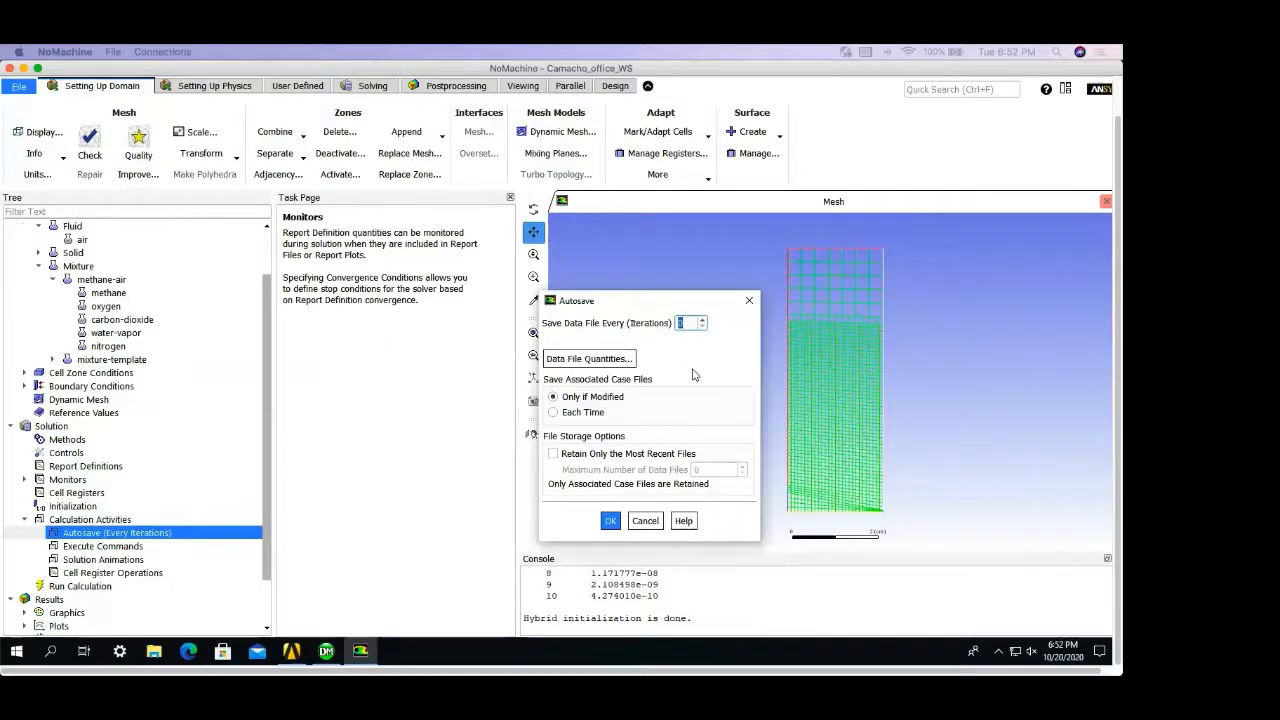
pyautogui.write('50')
pyautogui.click(608, 527)
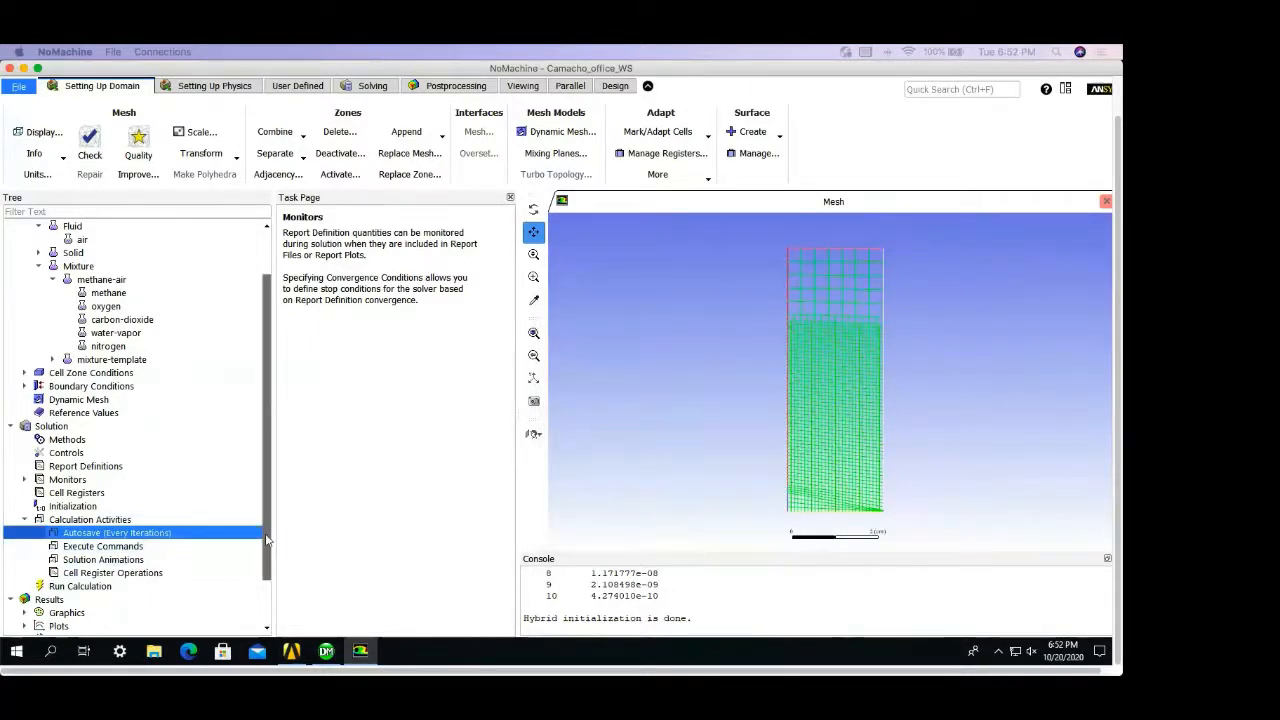
pyautogui.scroll(-2, 268, 540)
pyautogui.click(128, 506)
pyautogui.doubleClick(128, 506)
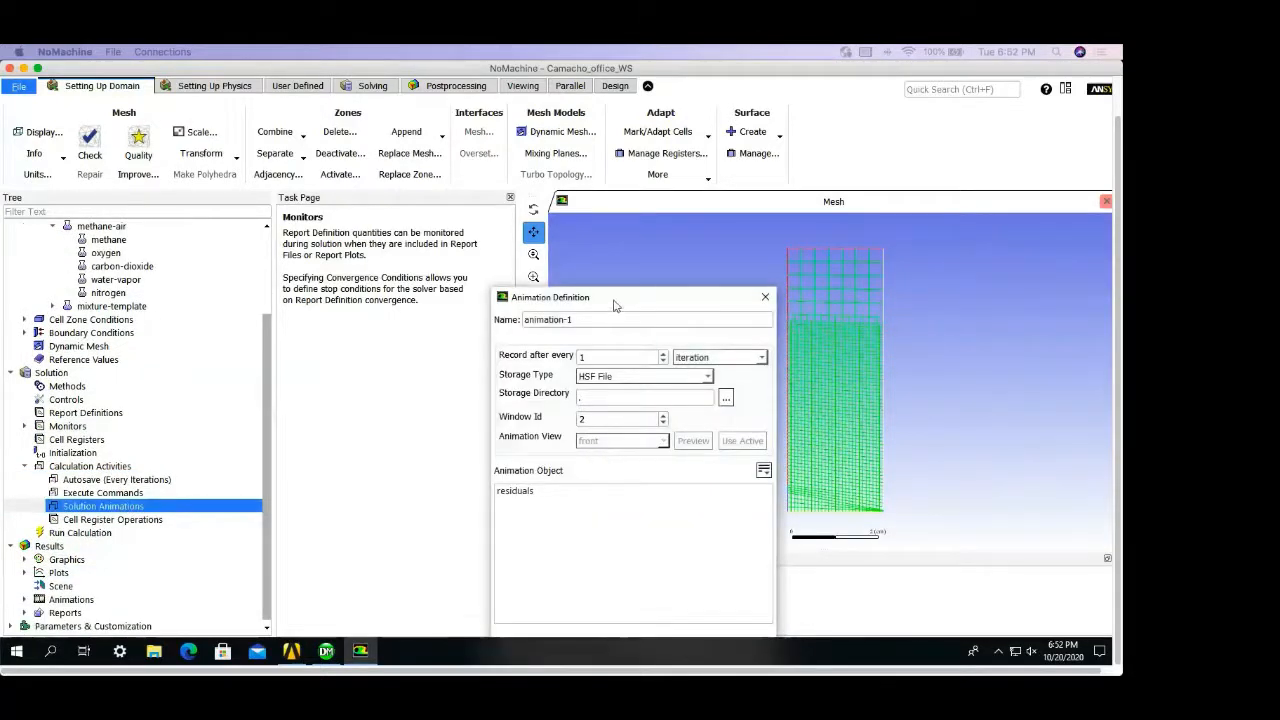
pyautogui.moveTo(611, 303); pyautogui.dragTo(636, 238)
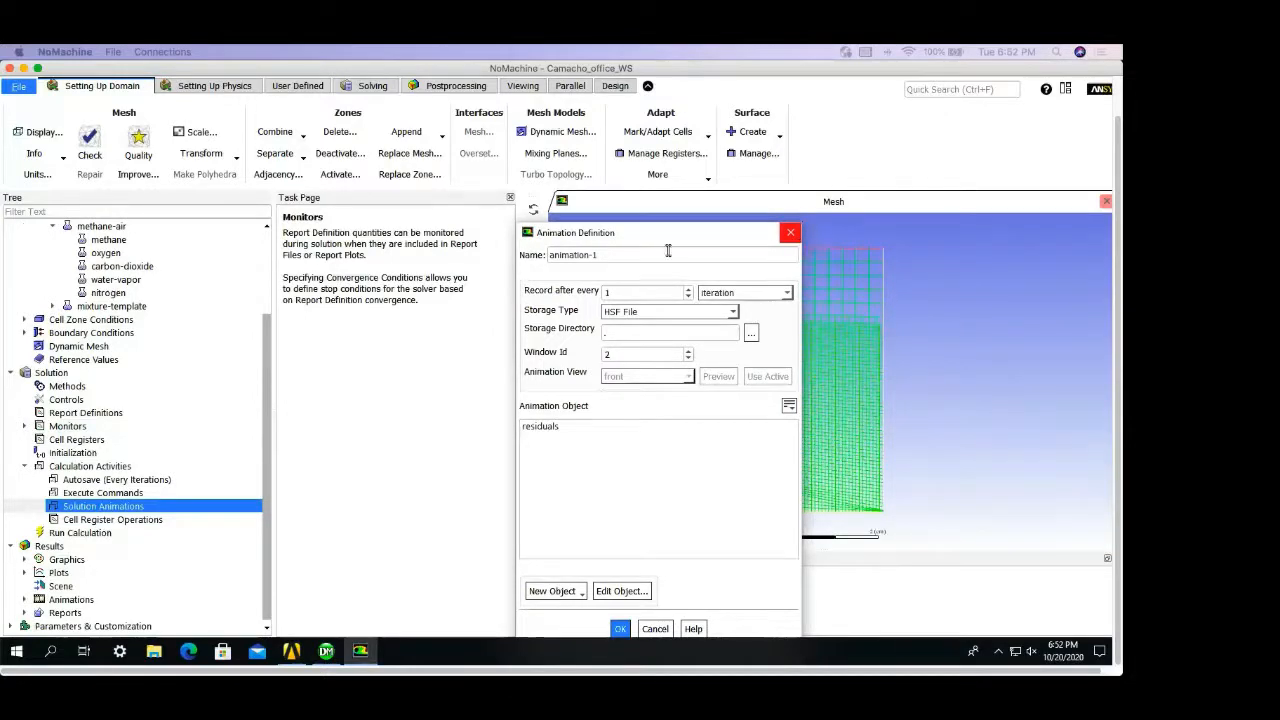
pyautogui.doubleClick(608, 292)
pyautogui.click(551, 427)
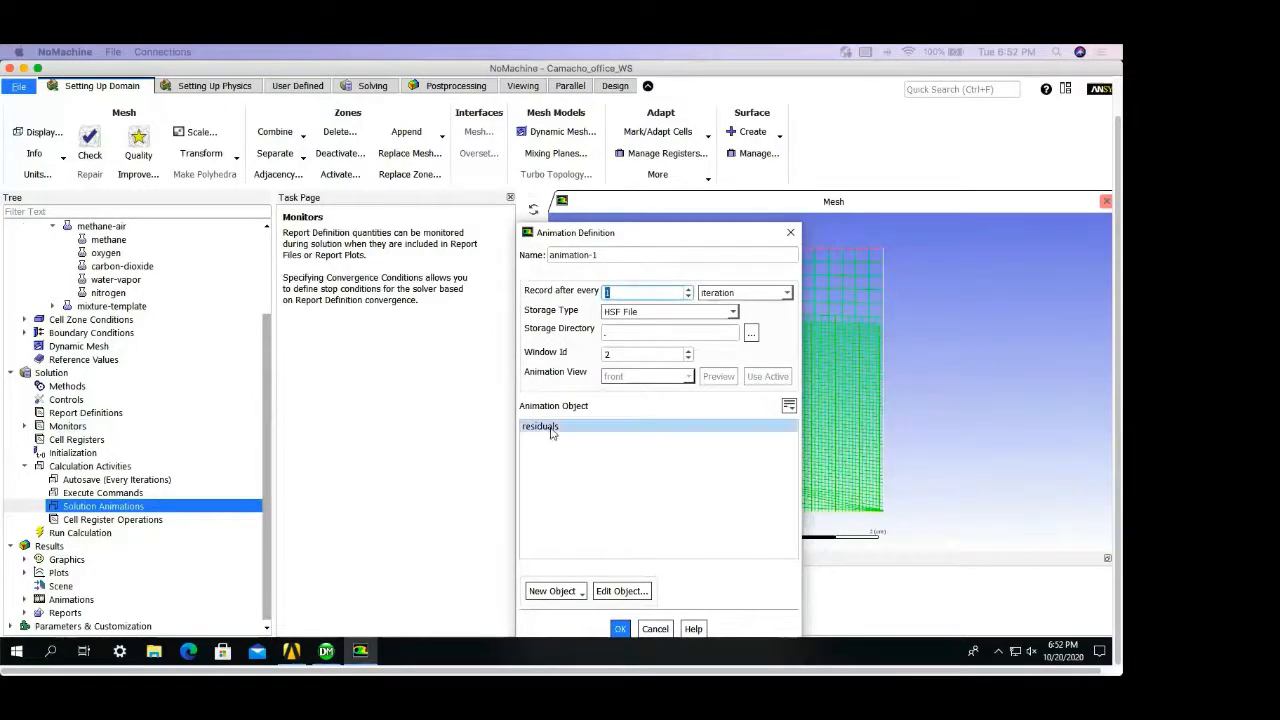
pyautogui.click(790, 235)
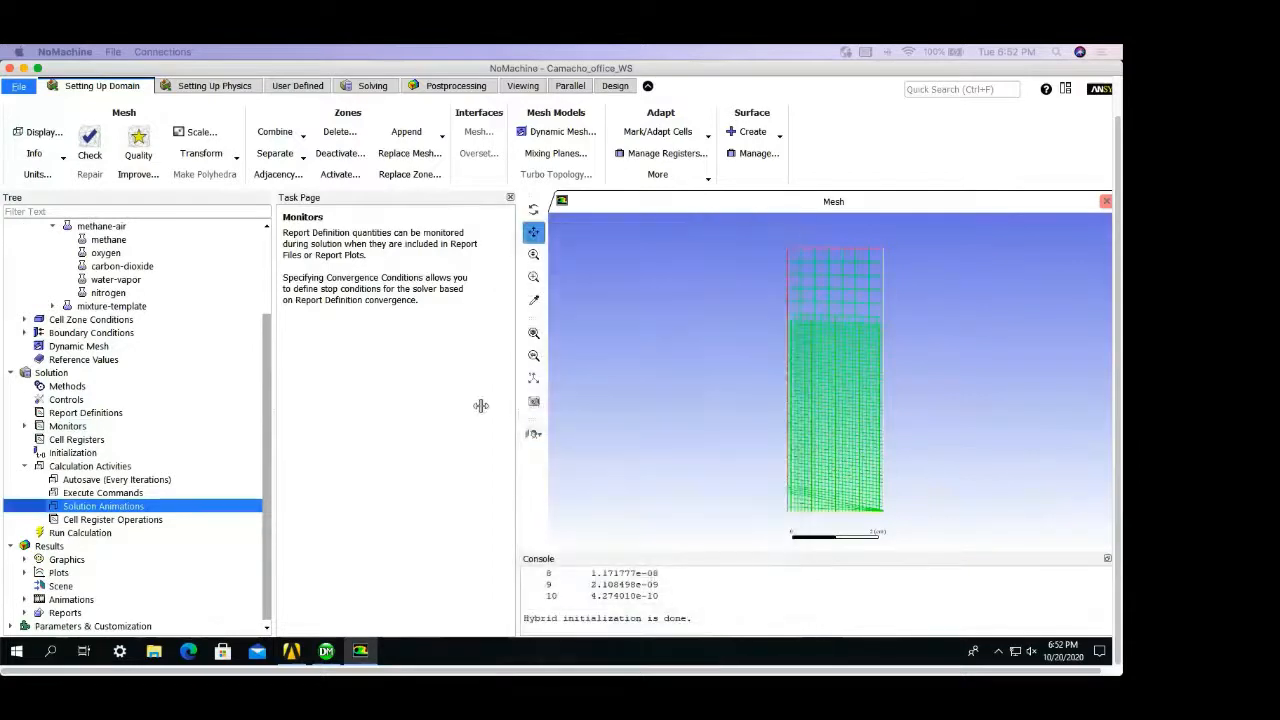
# Step: Create a filled contour of Static Temperature on all surfaces from axis to stagnation_wall, display it, and close the contour settings
pyautogui.click(25, 560)
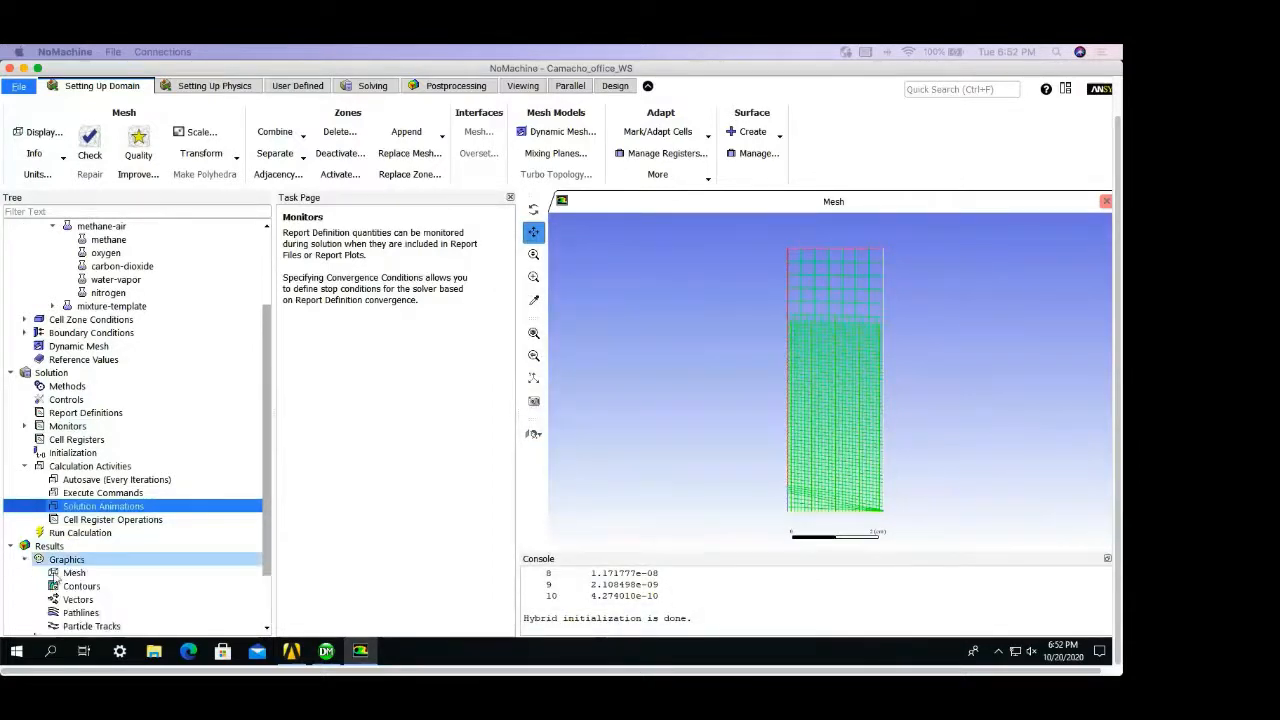
pyautogui.doubleClick(80, 585)
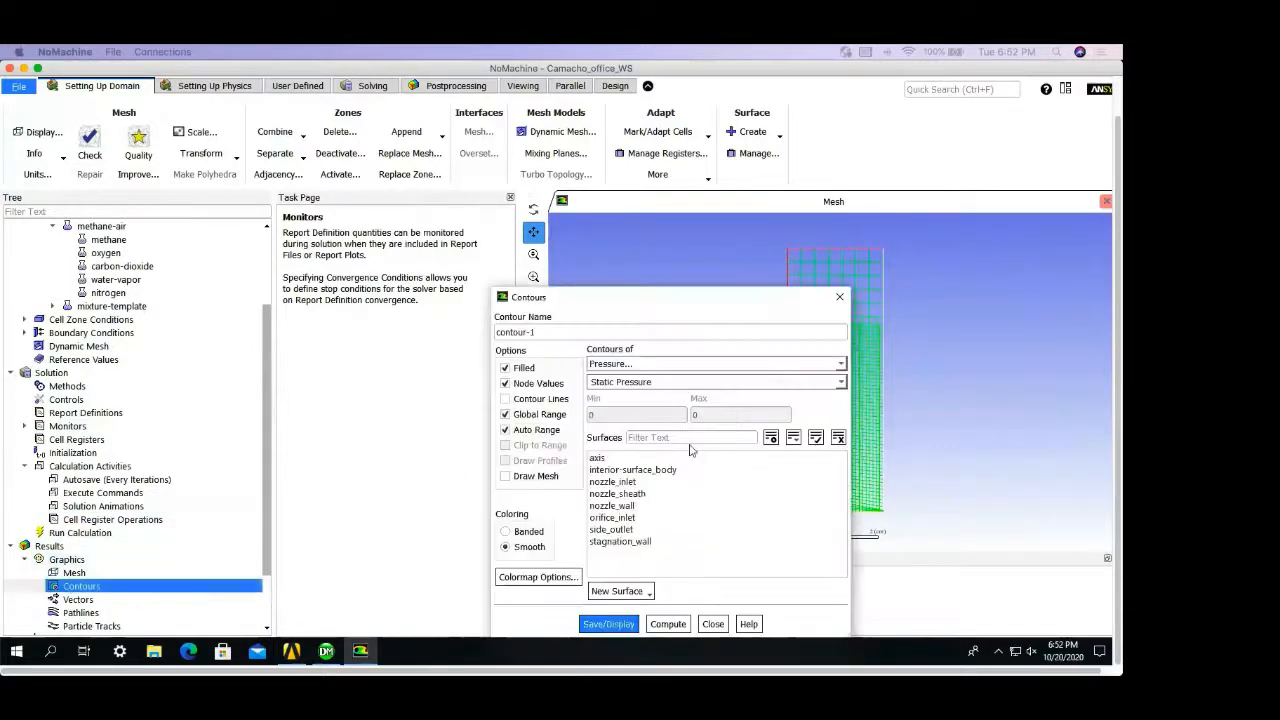
pyautogui.click(618, 458)
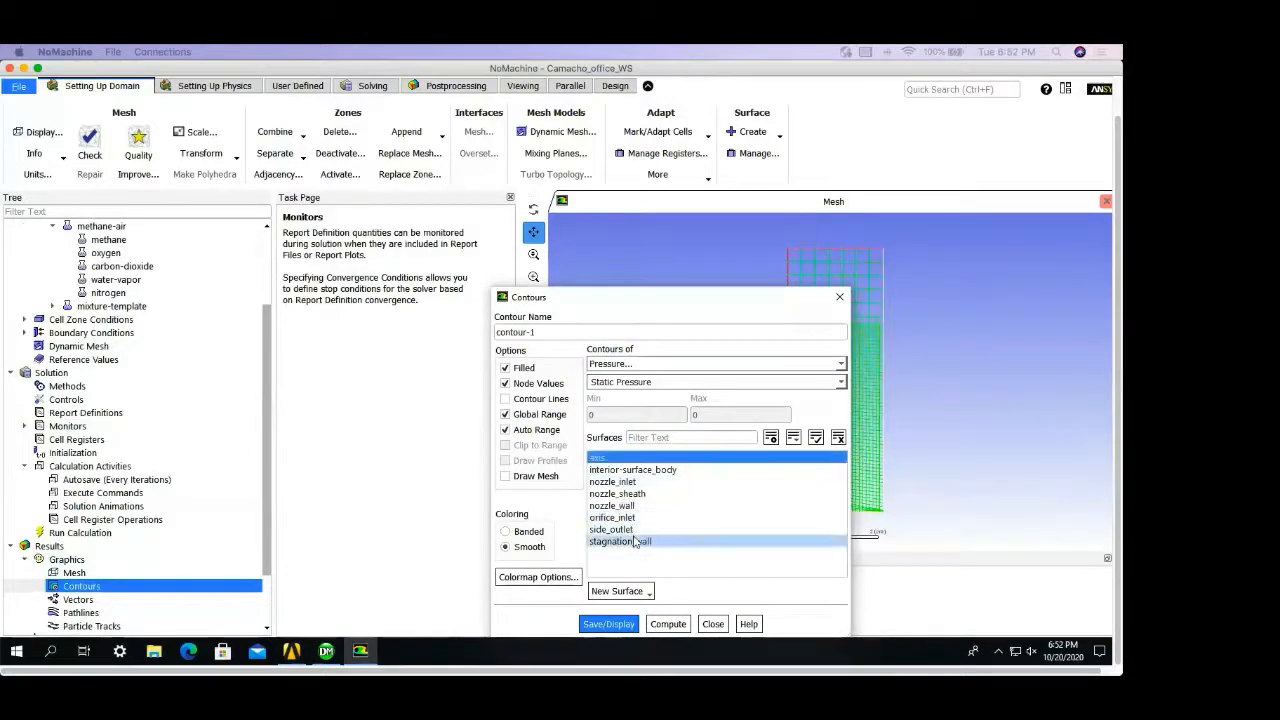
pyautogui.keyDown('shift'); pyautogui.click(636, 542); pyautogui.keyUp('shift')
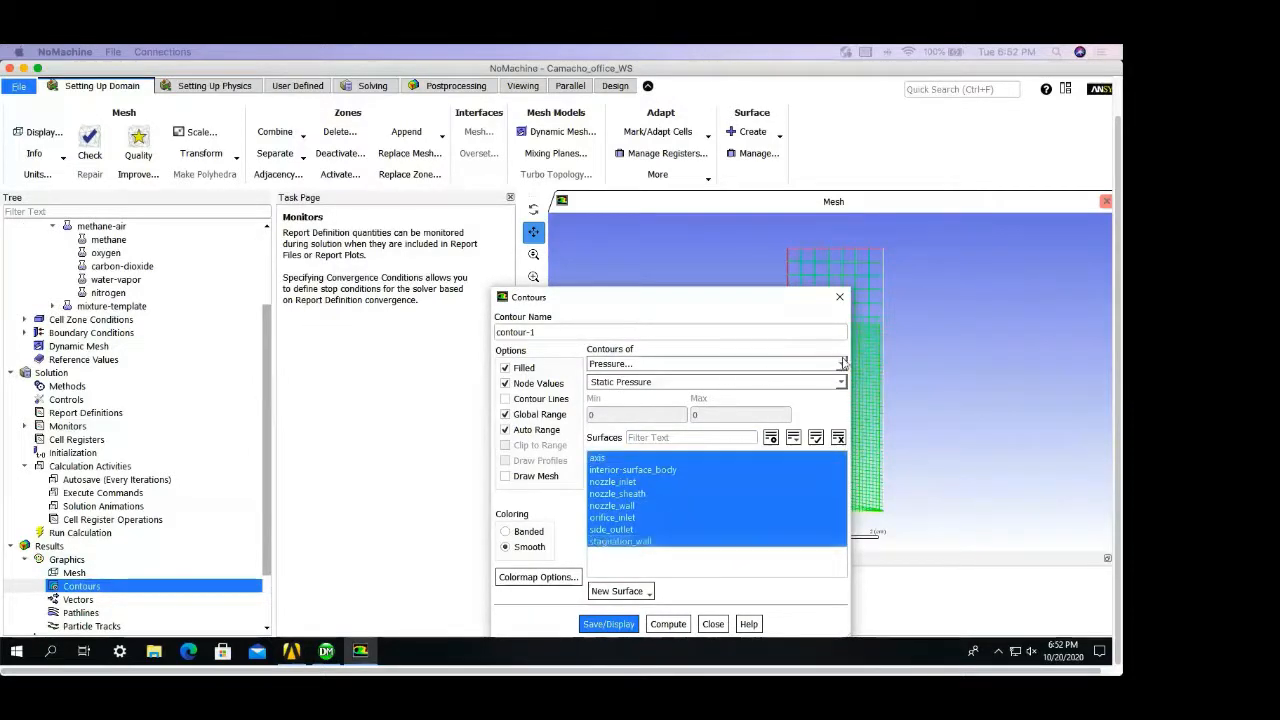
pyautogui.click(720, 364)
pyautogui.click(711, 411)
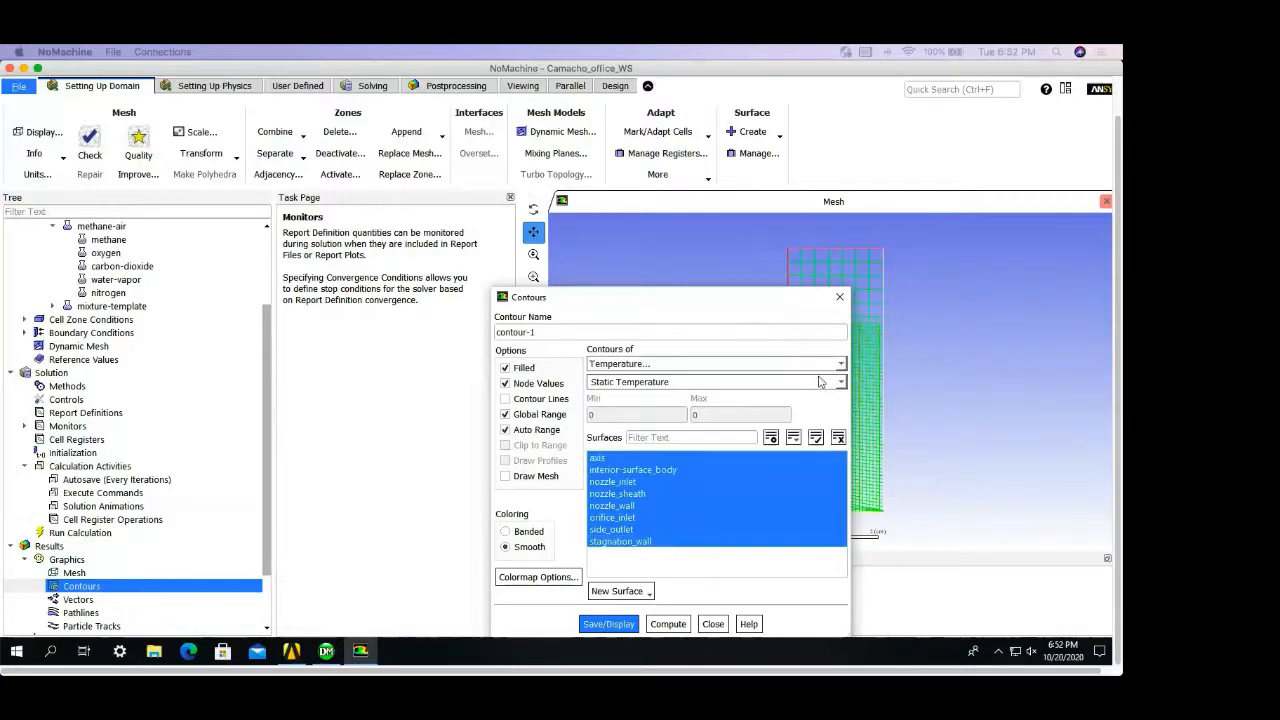
pyautogui.moveTo(692, 305); pyautogui.dragTo(706, 170)
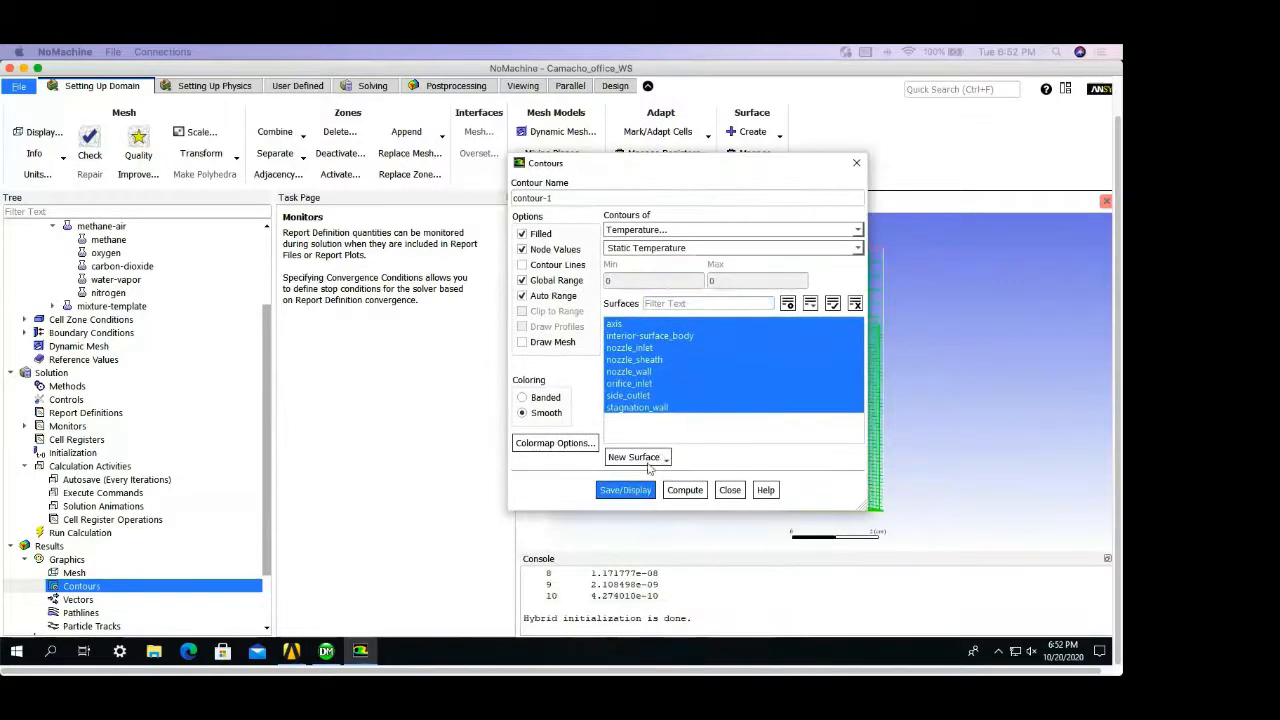
pyautogui.click(625, 490)
pyautogui.click(731, 491)
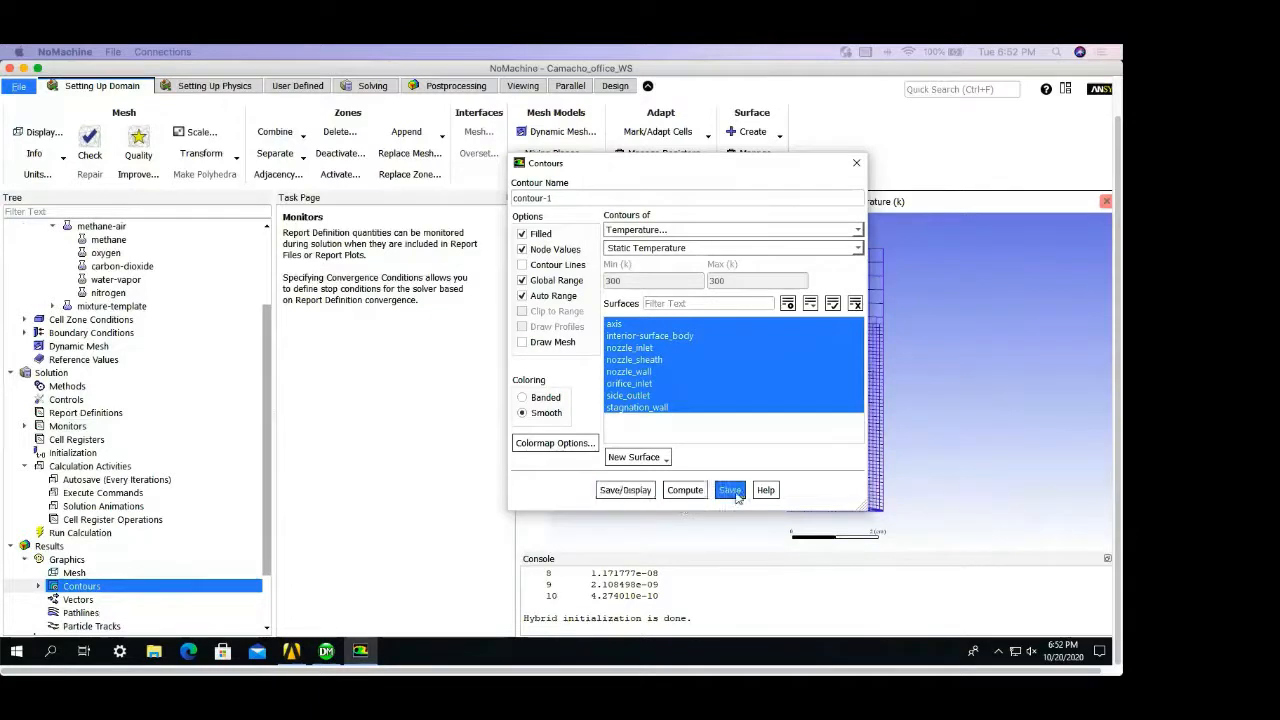
# Step: Define a solution animation of contour-1 that records after every 5 iterations
pyautogui.doubleClick(95, 506)
pyautogui.click(470, 336)
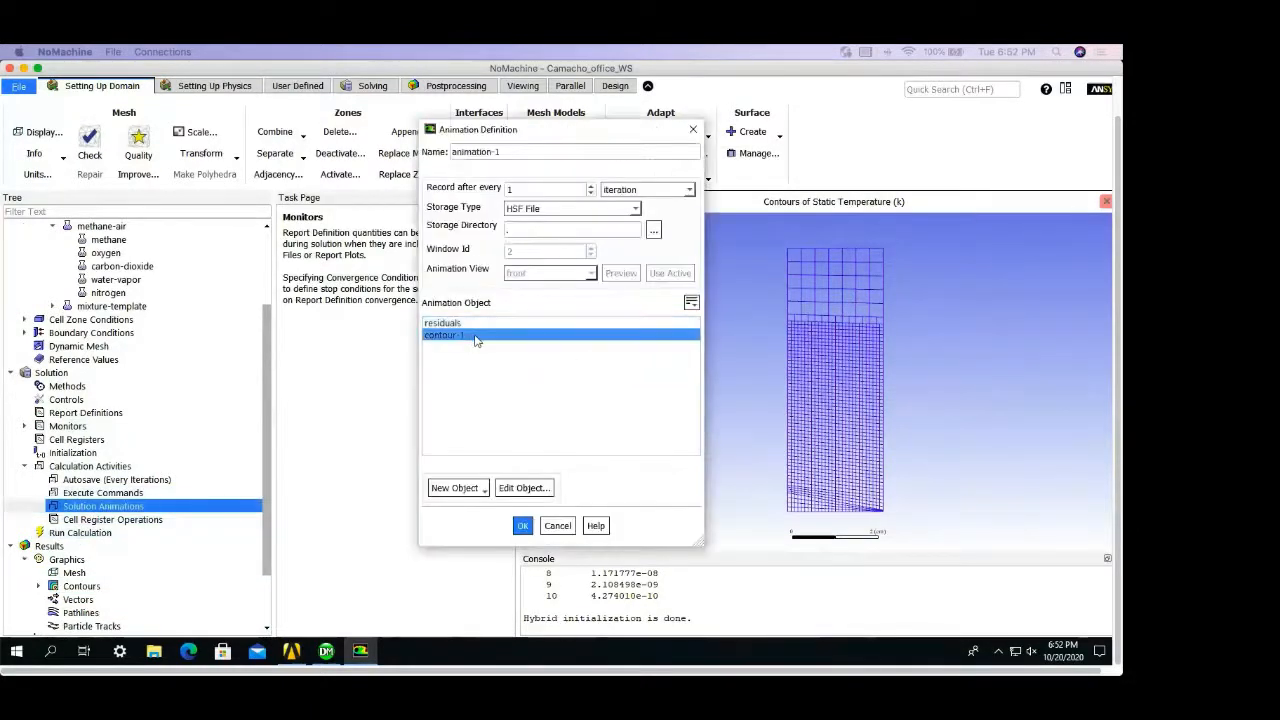
pyautogui.doubleClick(546, 189)
pyautogui.write('5')
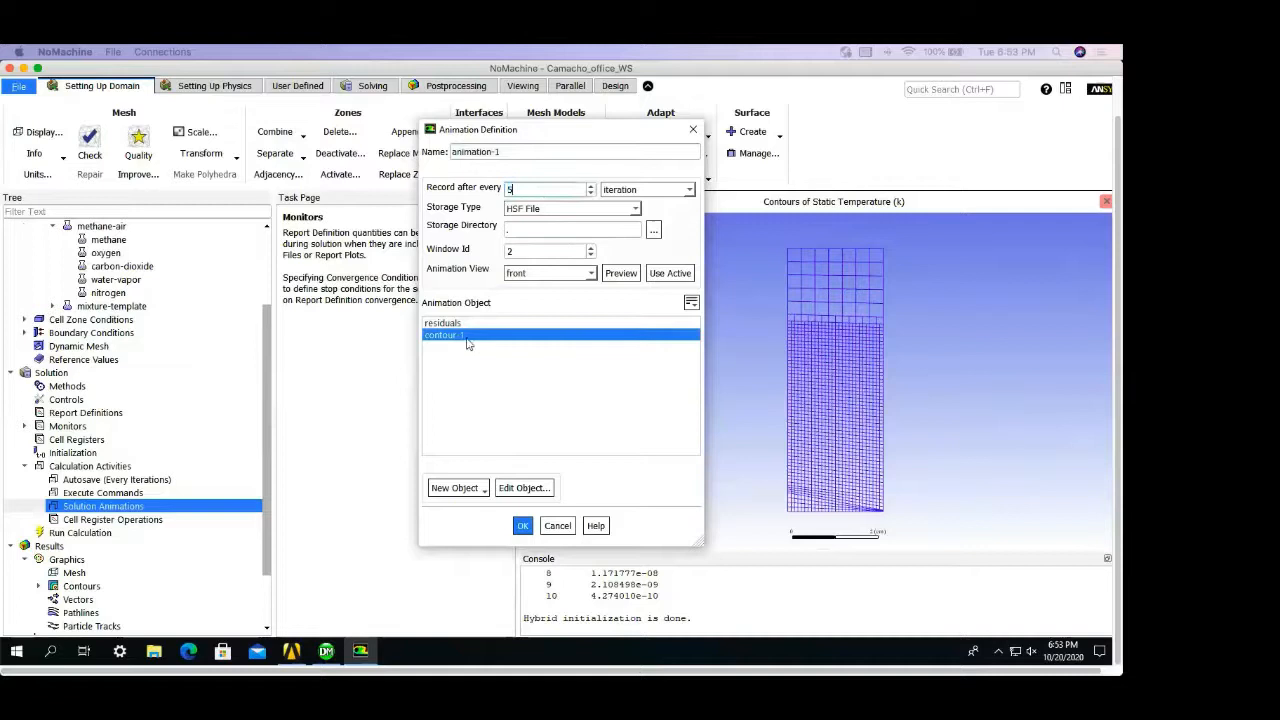
pyautogui.click(522, 525)
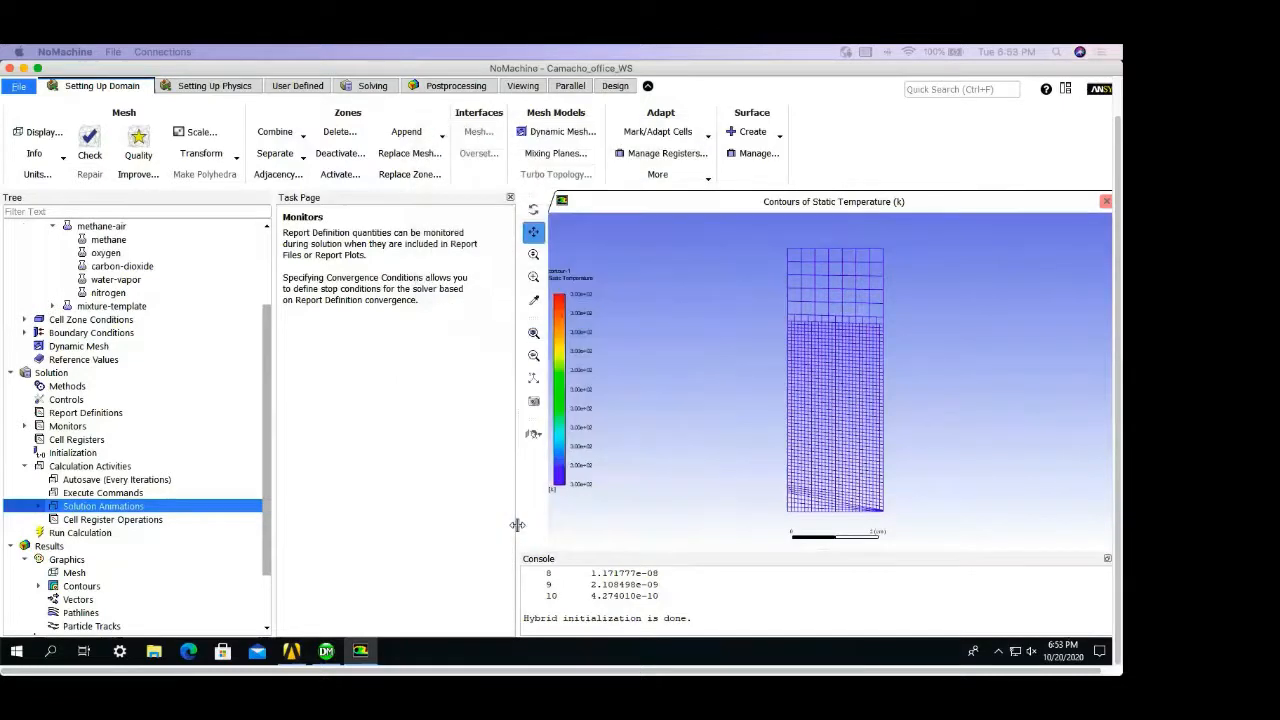
# Step: Open the Run Calculation settings, and quit the Fluent session to return to the Workbench project
pyautogui.click(80, 532)
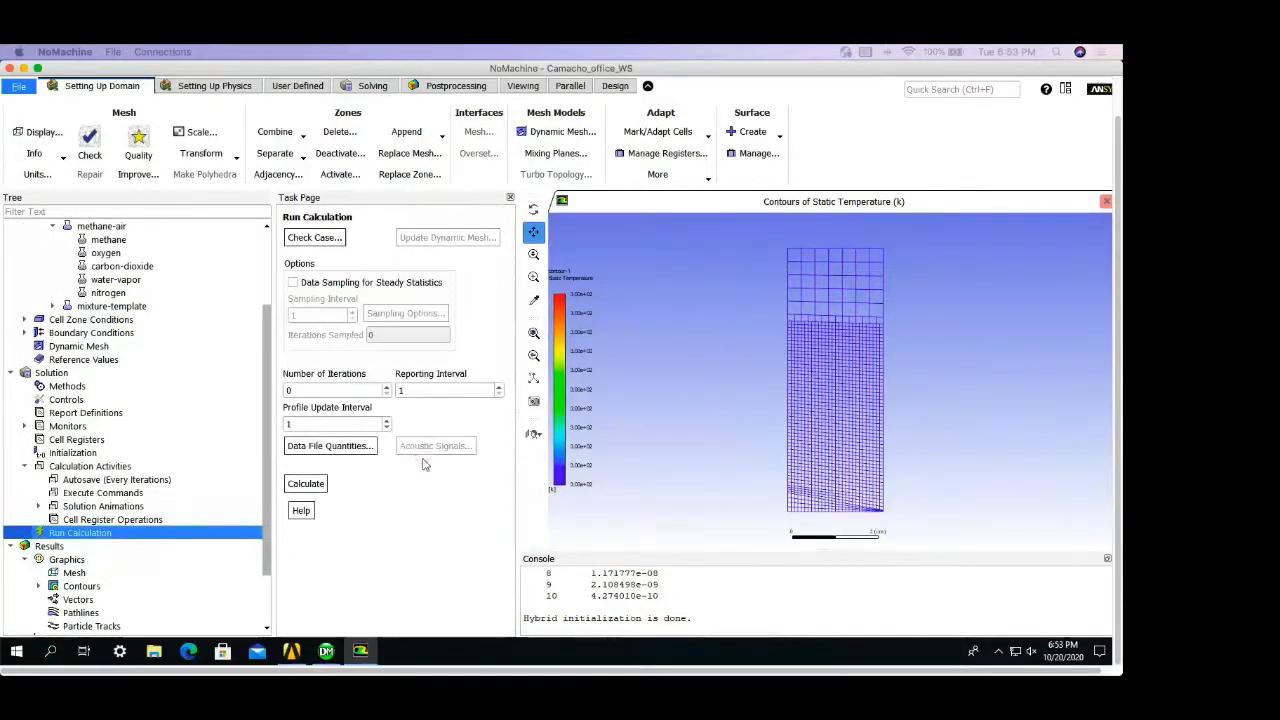
pyautogui.doubleClick(318, 390)
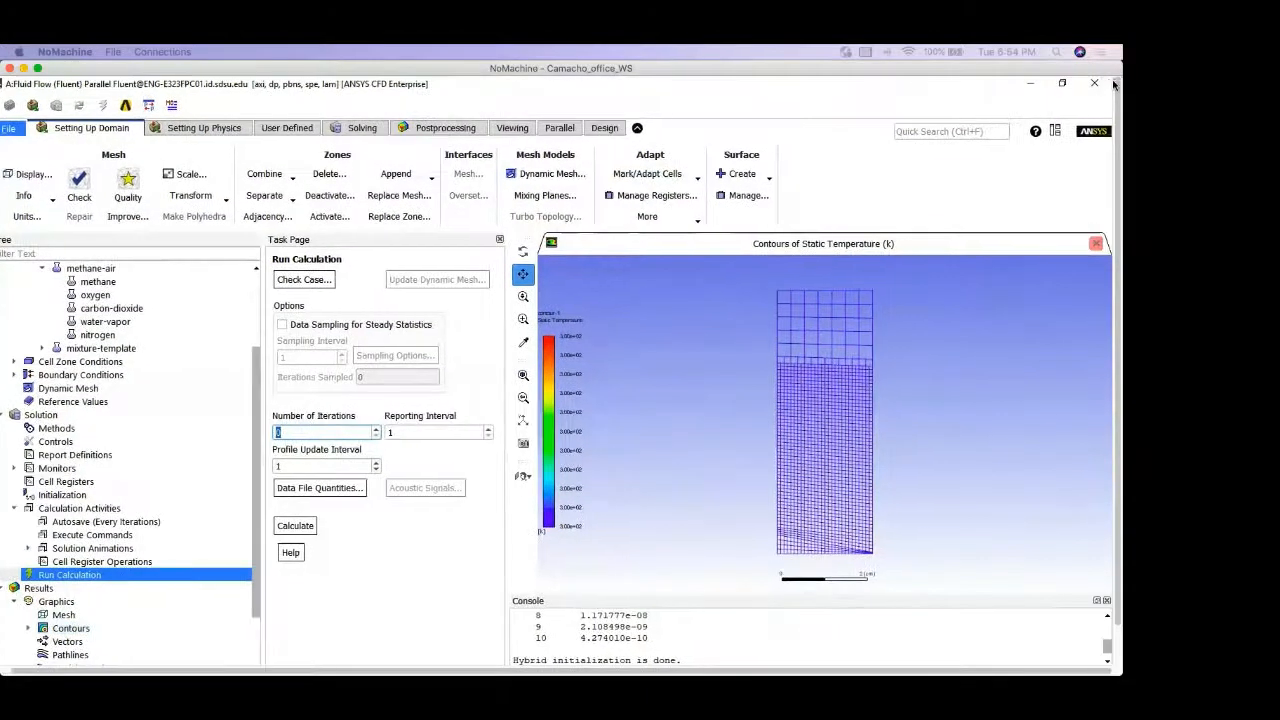
pyautogui.click(1094, 83)
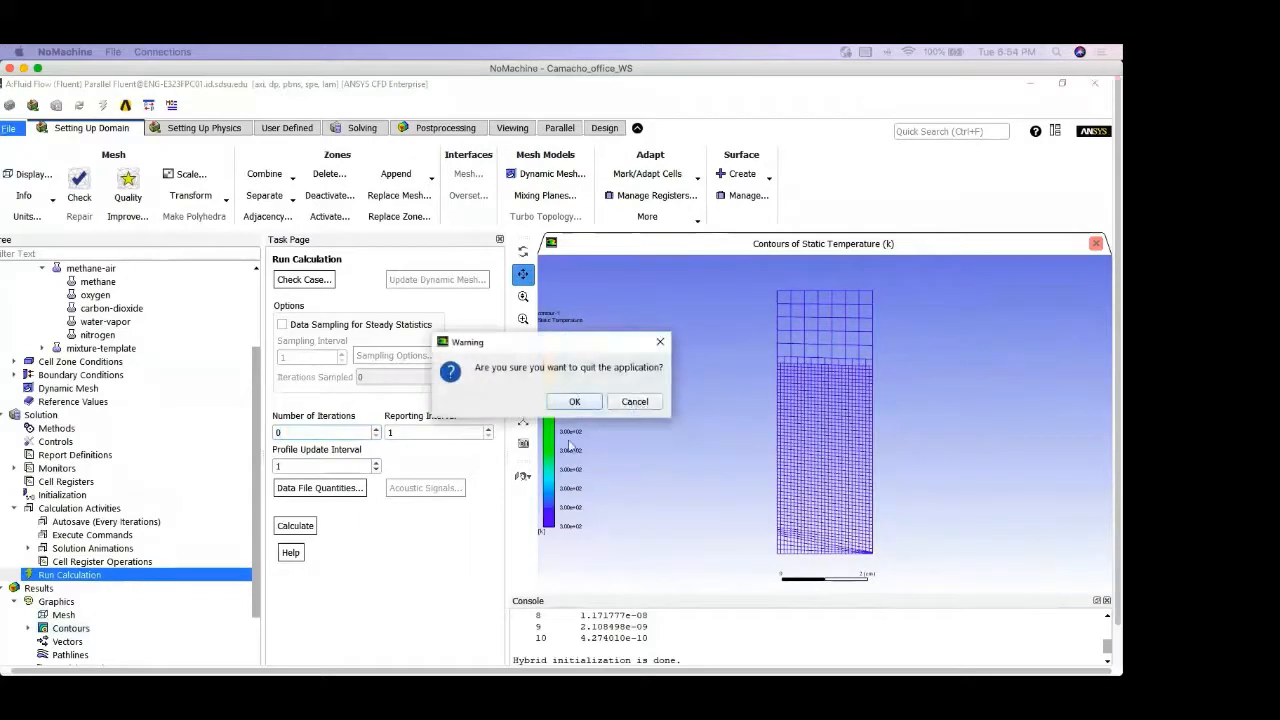
pyautogui.click(575, 401)
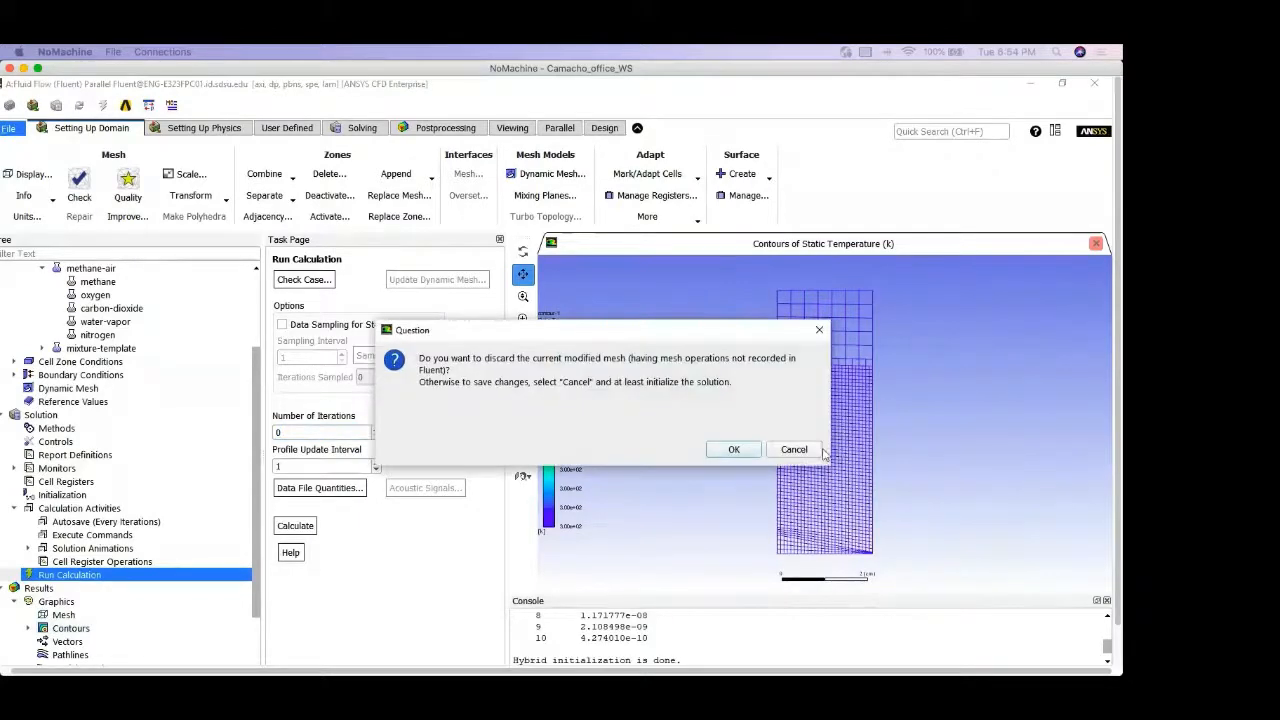
pyautogui.click(732, 447)
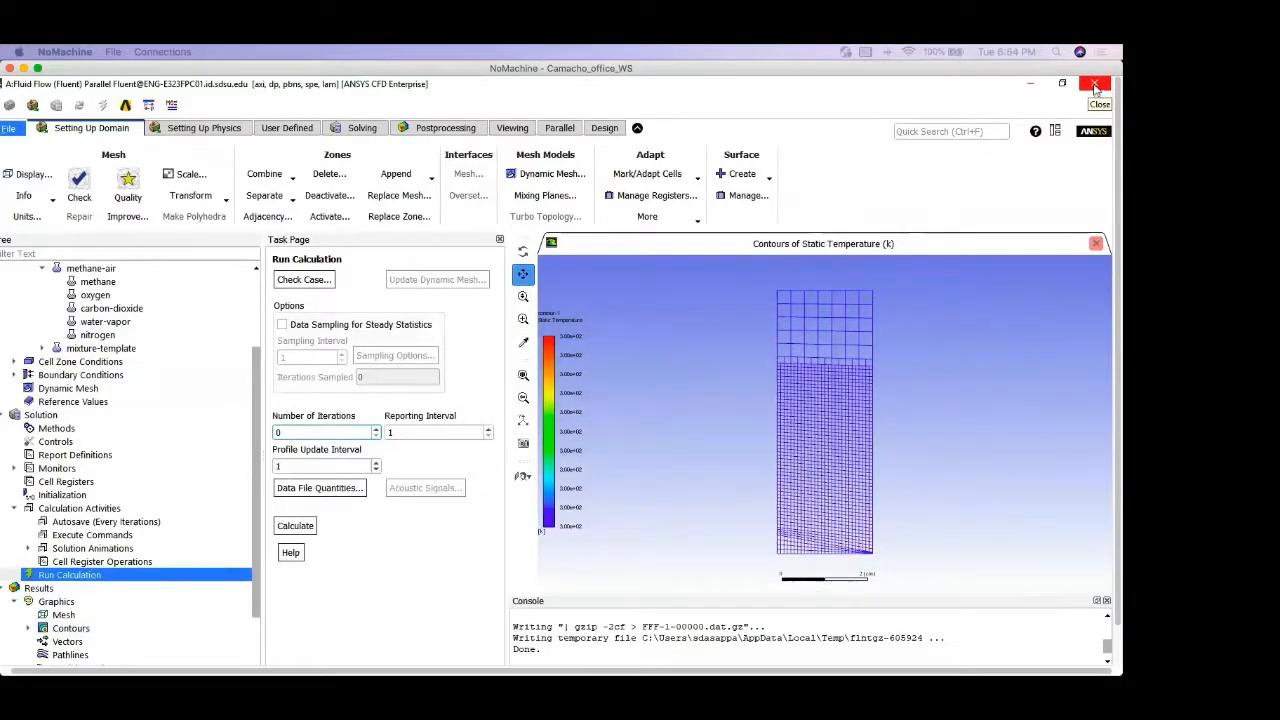
pyautogui.click(1096, 86)
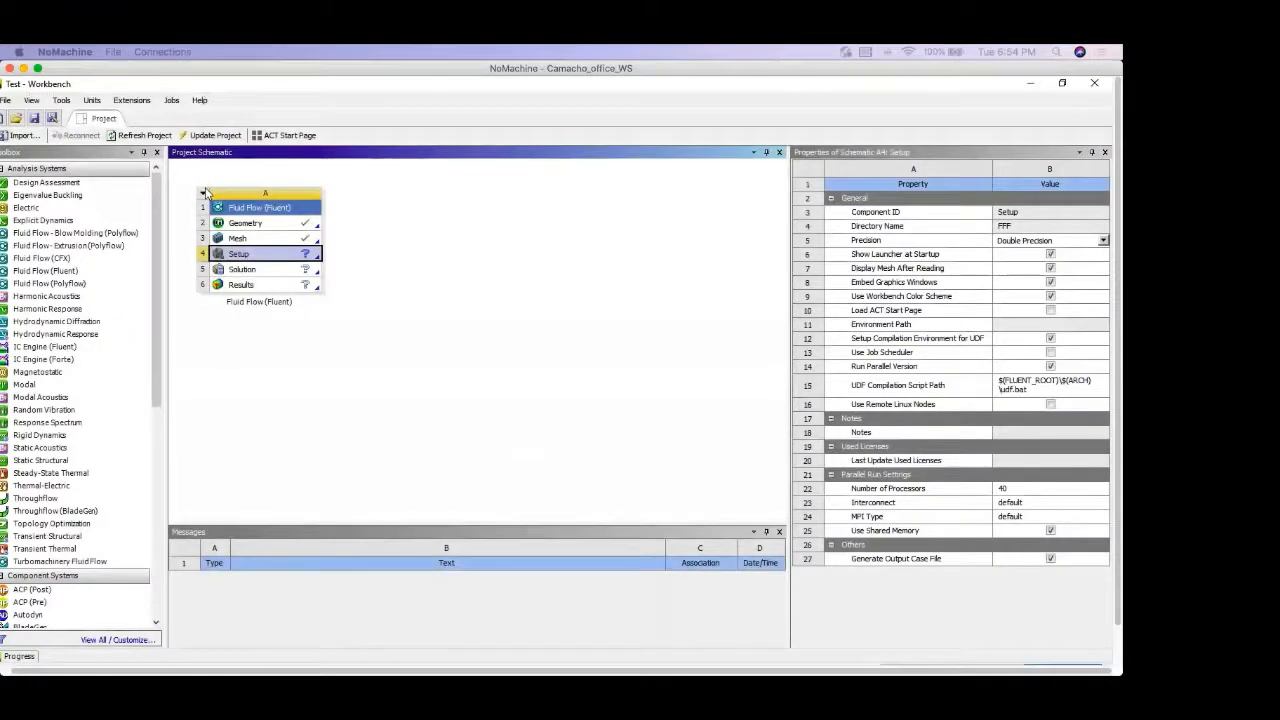
# Step: Delete the Fluid Flow (Fluent) system from the project schematic
pyautogui.click(204, 193)
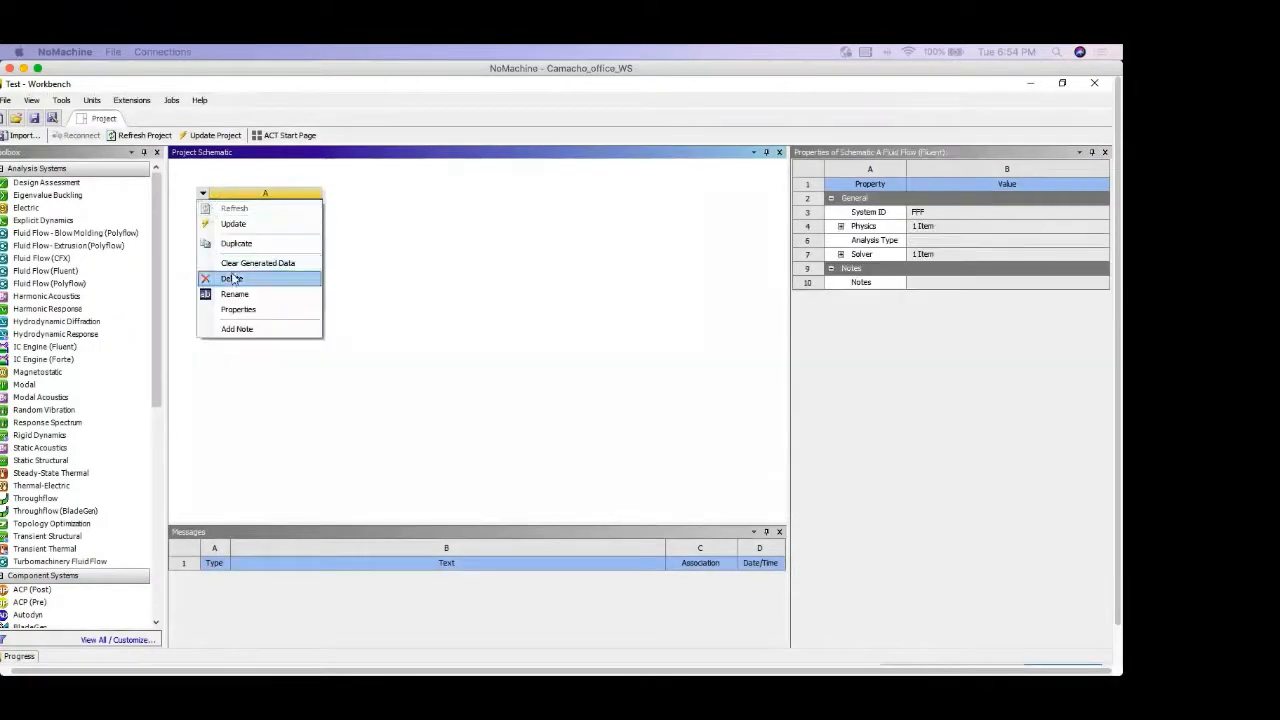
pyautogui.click(233, 278)
pyautogui.click(568, 407)
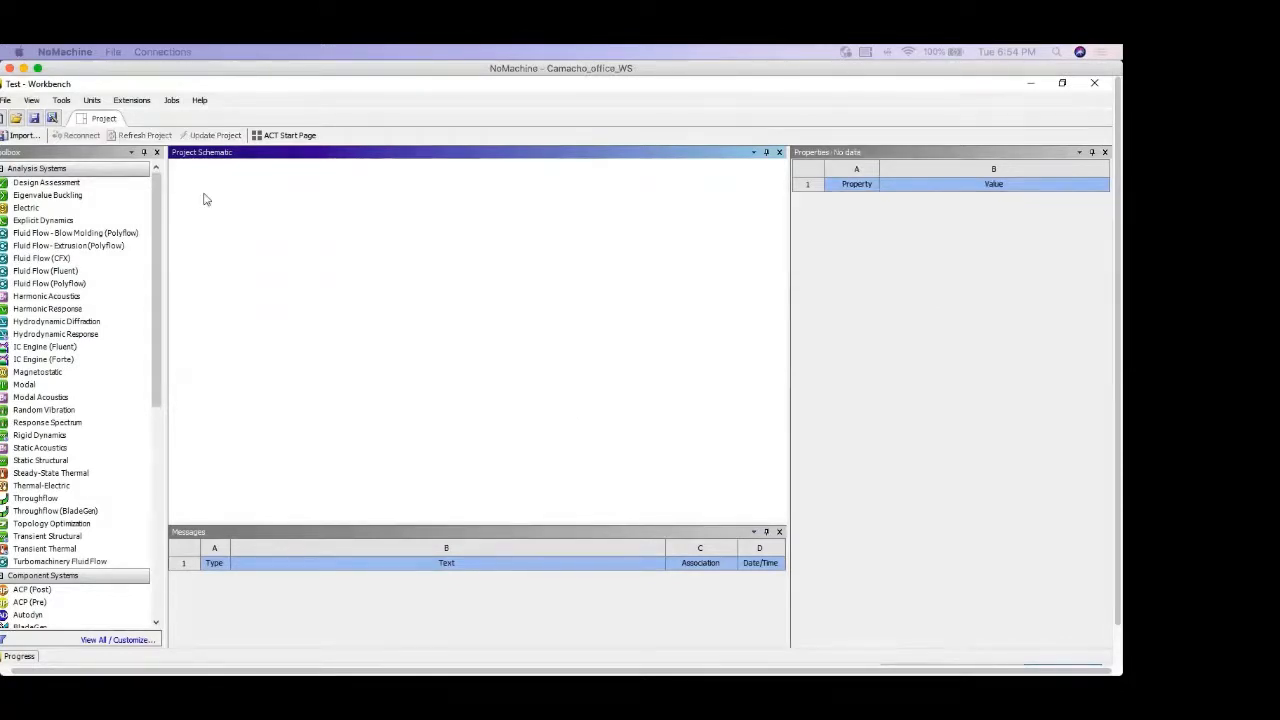
# Step: Open the Jan_USCMechII project from Desktop > MnO_SMPS > MnO_p15_Ar737_T2550_ori_vel without saving the current project
pyautogui.click(26, 119)
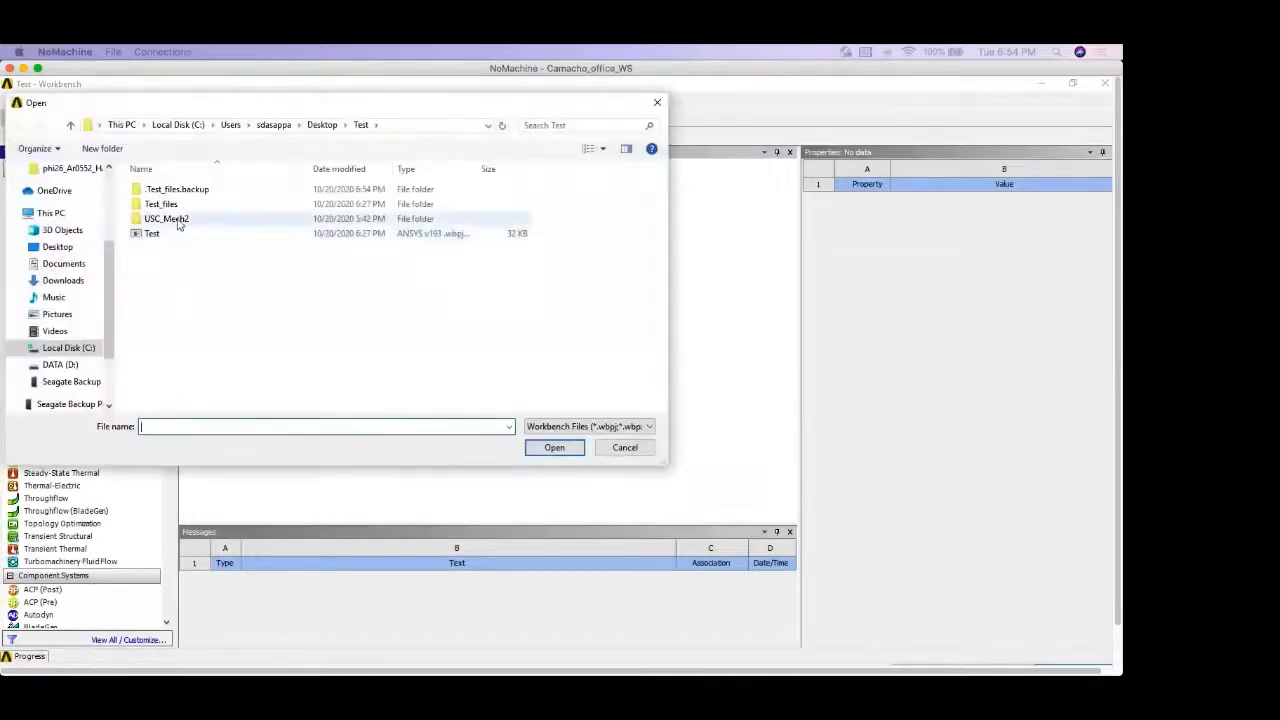
pyautogui.click(322, 125)
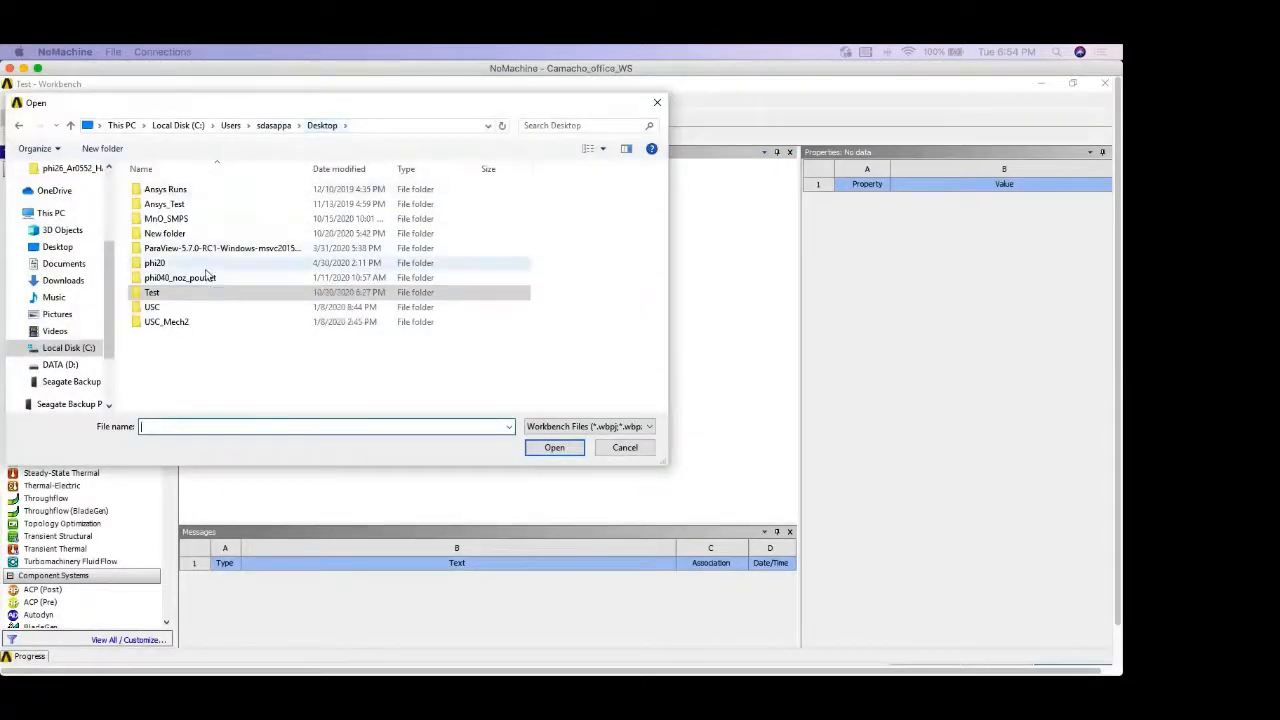
pyautogui.doubleClick(240, 218)
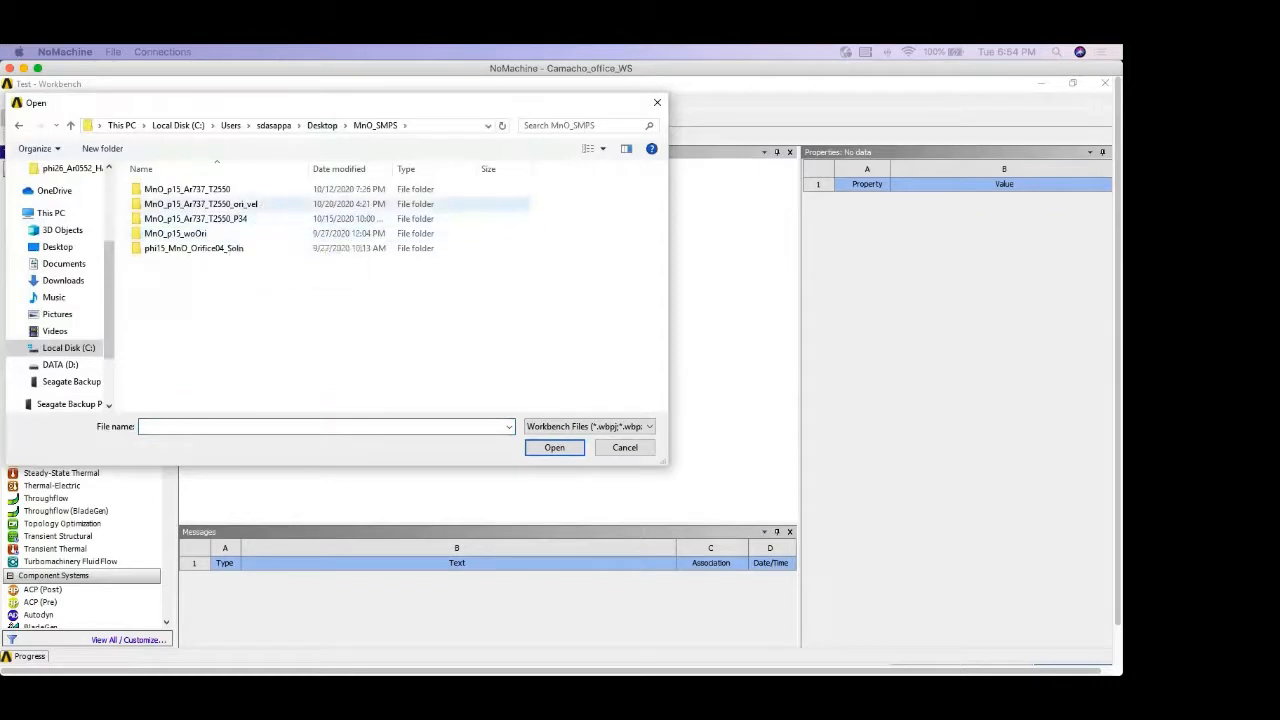
pyautogui.doubleClick(214, 204)
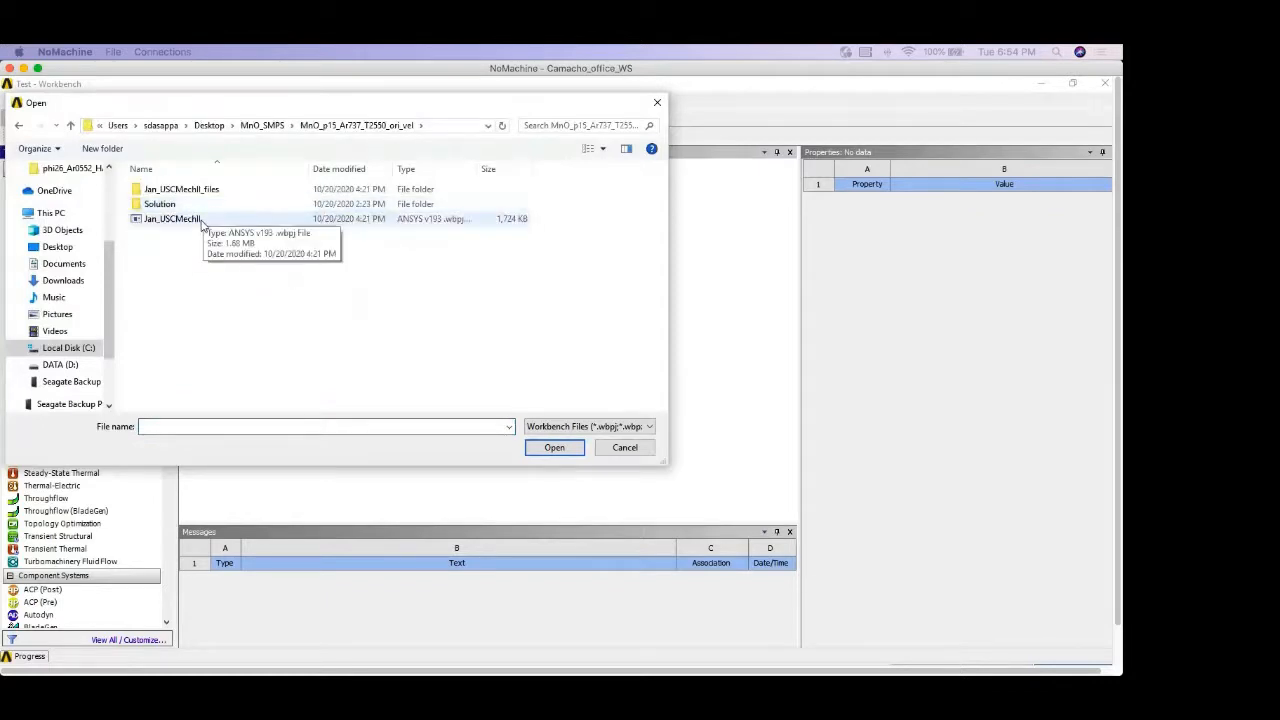
pyautogui.click(204, 218)
pyautogui.click(545, 447)
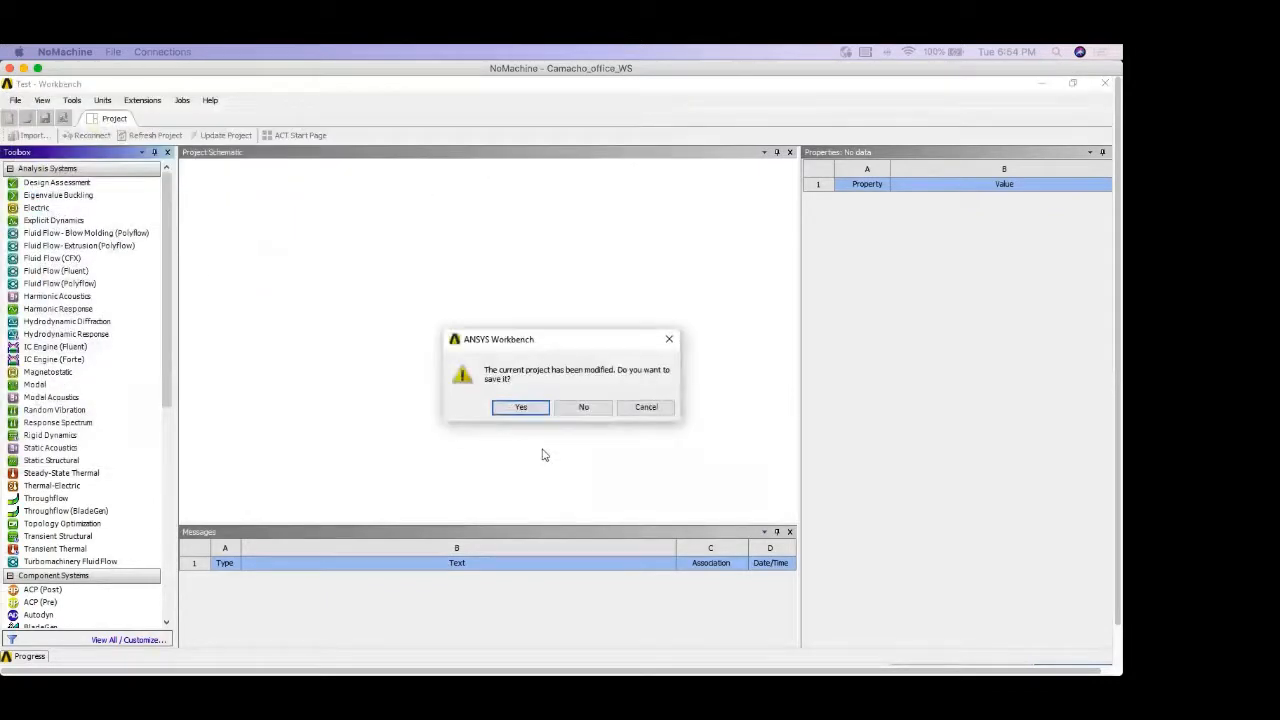
pyautogui.click(581, 407)
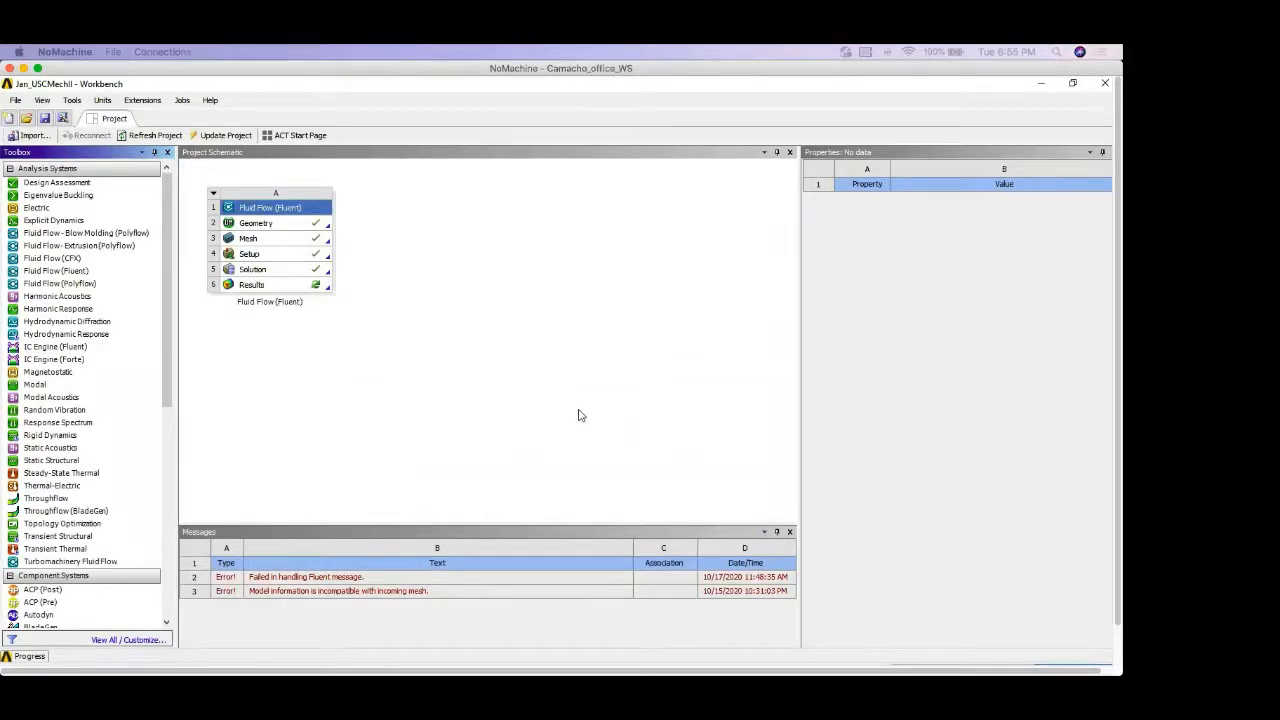
# Step: Open the project's Solution in Fluent and display the saved temperature contour of Static Temperature
pyautogui.click(259, 271)
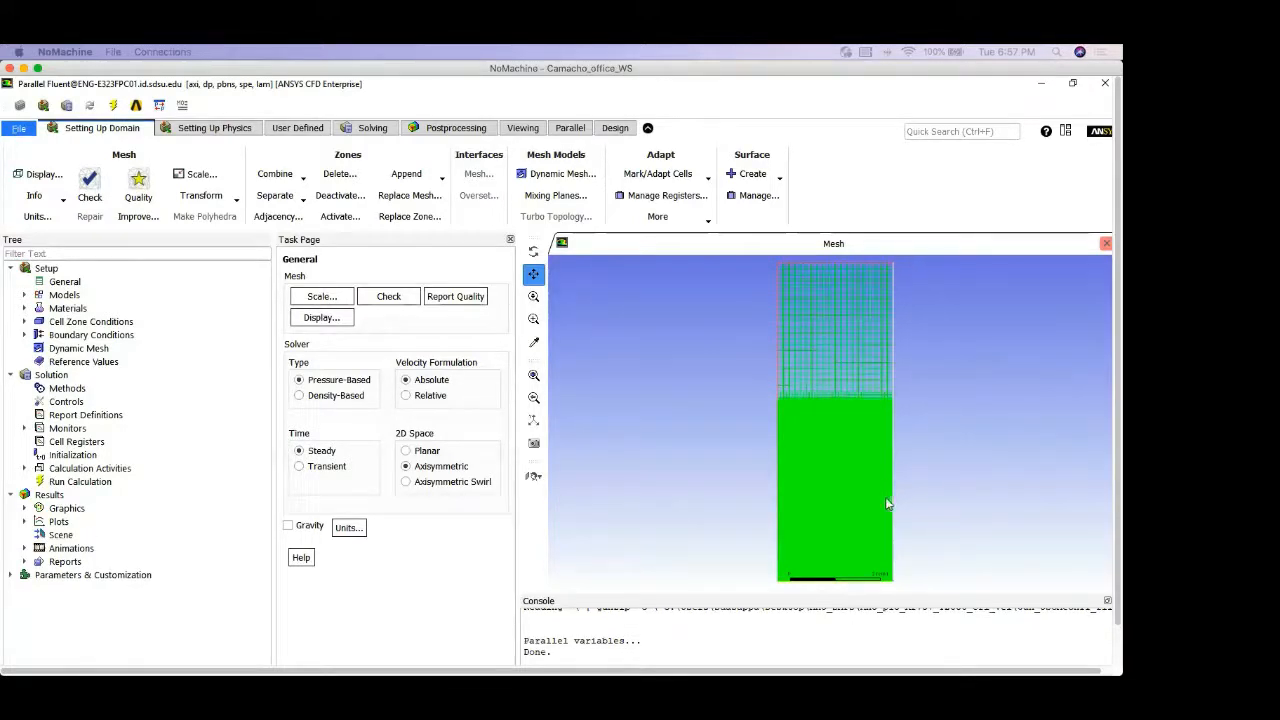
pyautogui.click(25, 510)
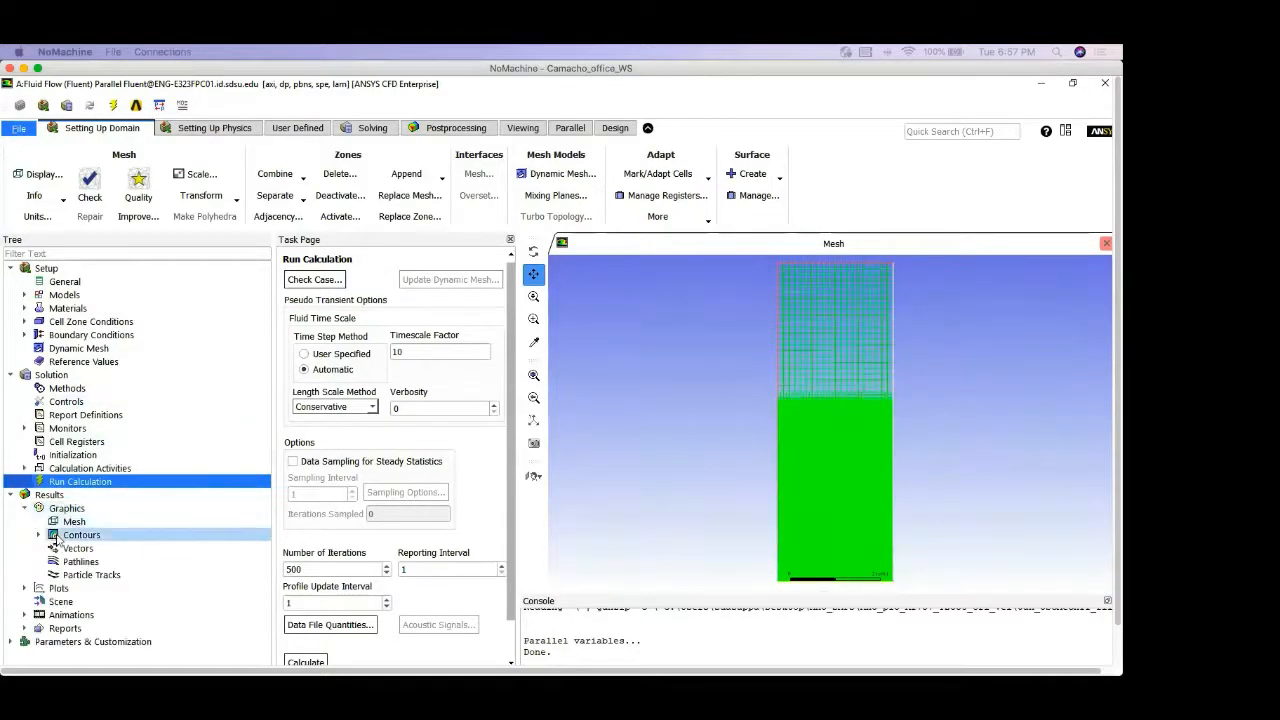
pyautogui.click(39, 535)
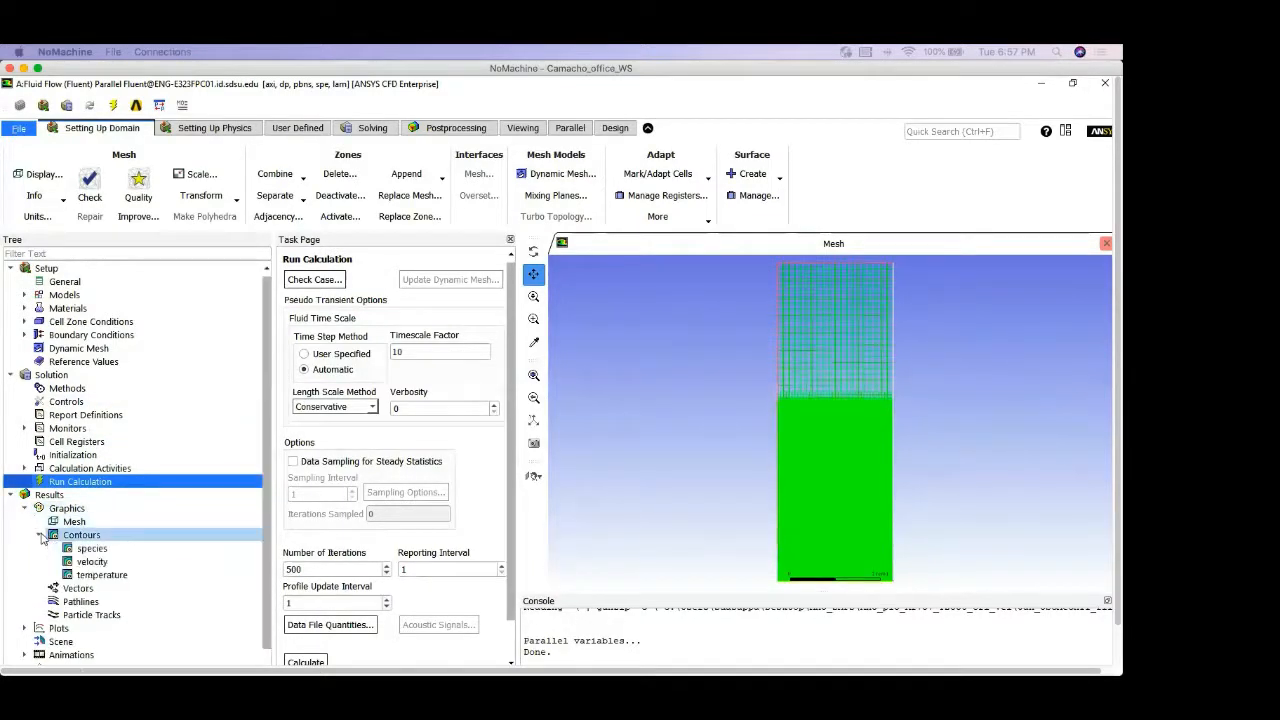
pyautogui.doubleClick(100, 575)
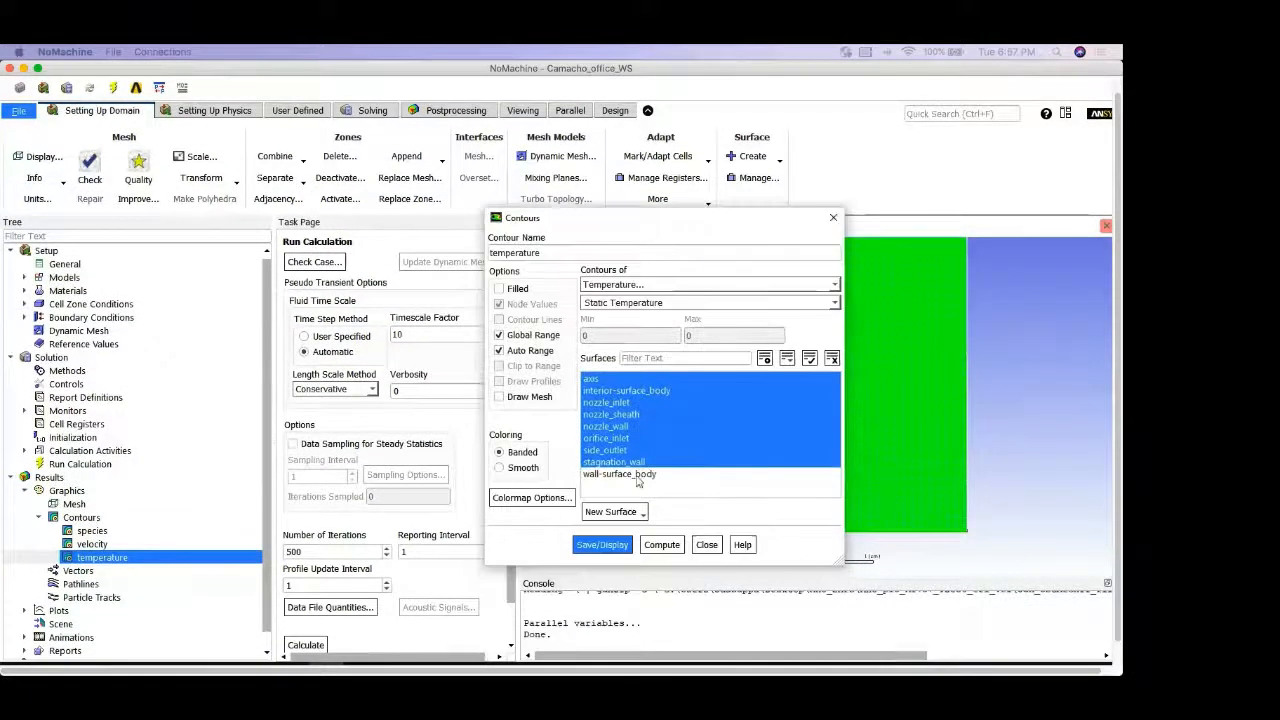
pyautogui.click(604, 545)
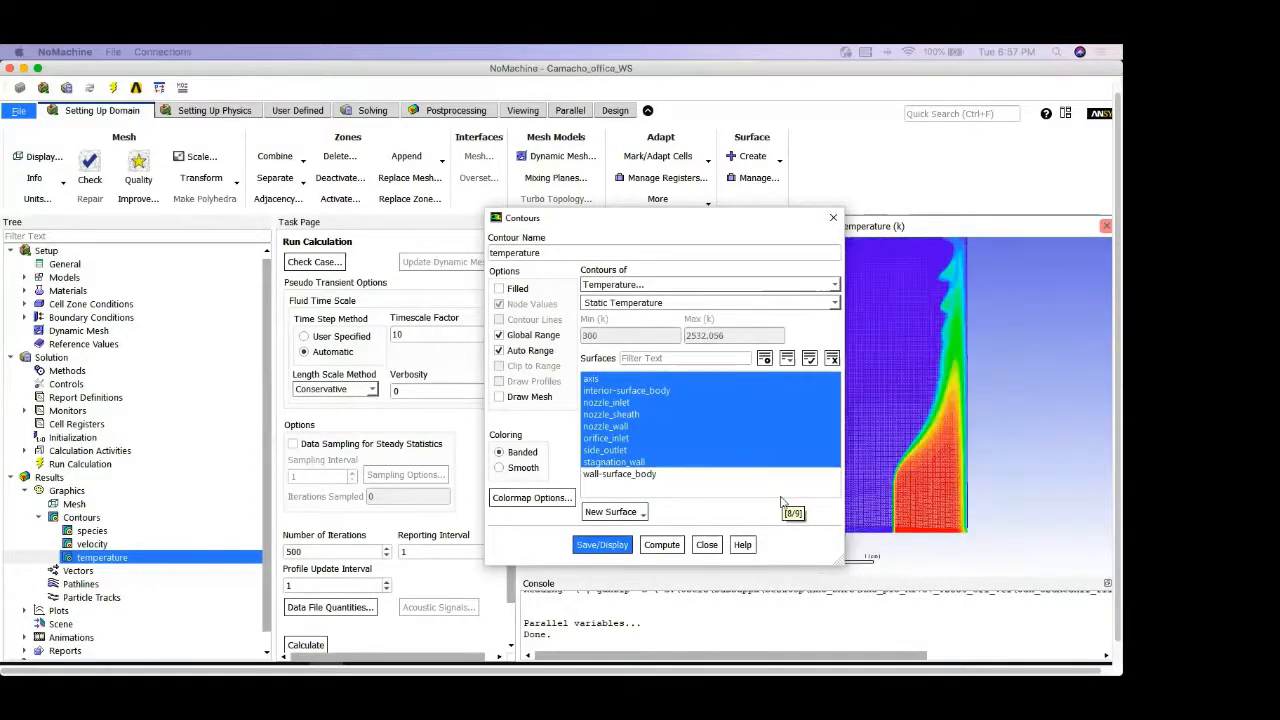
pyautogui.click(707, 545)
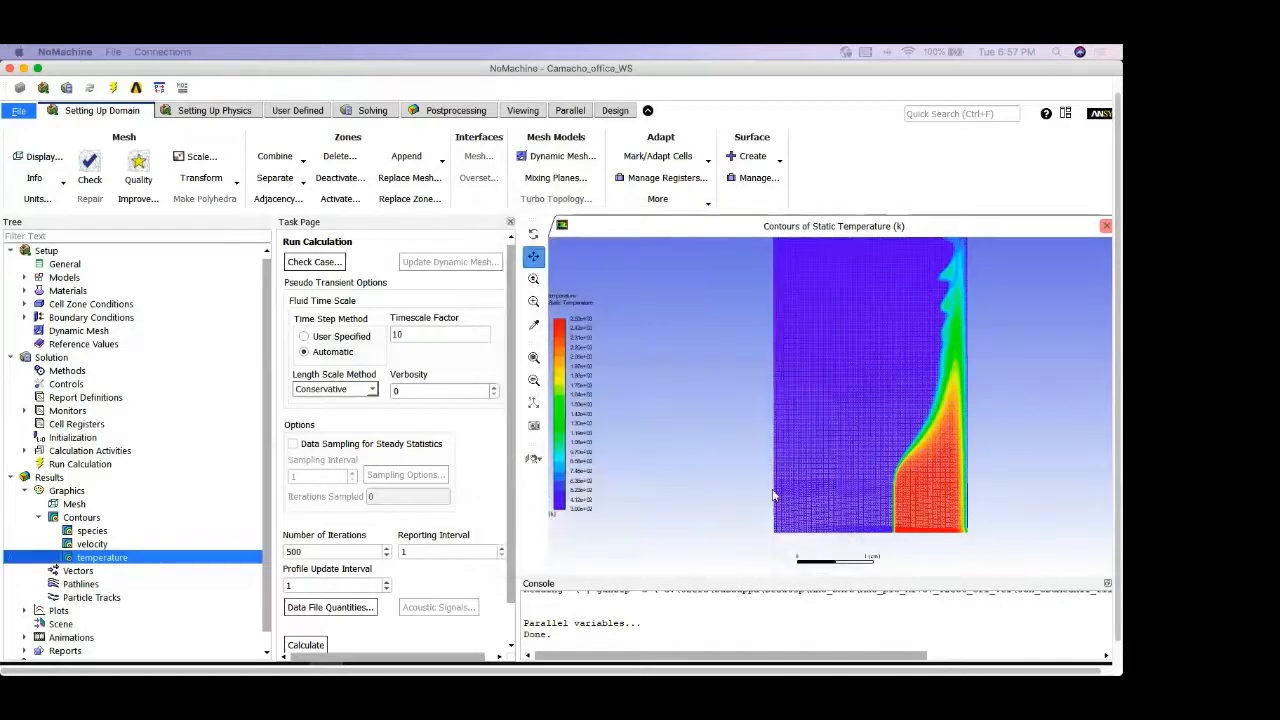
pyautogui.moveTo(798, 469); pyautogui.dragTo(771, 492)
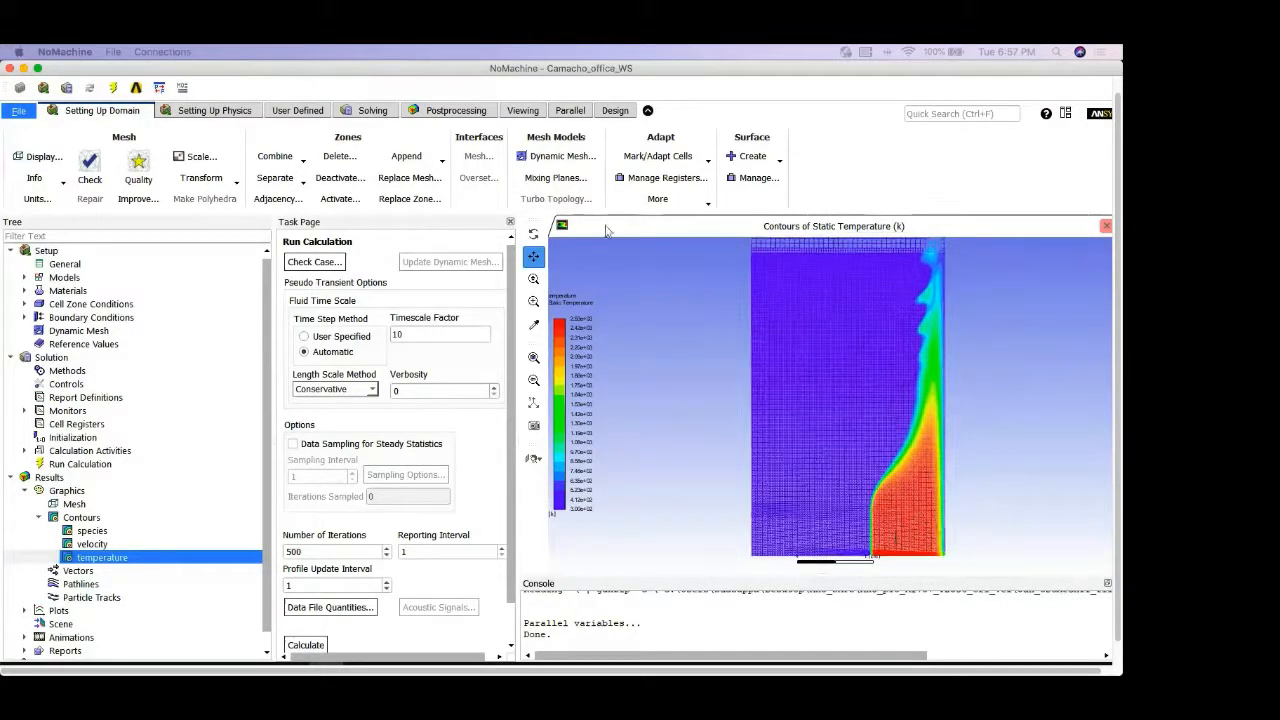
# Step: Examine the static temperature contour over the whole domain and close up around the hot nozzle inlet region
pyautogui.click(533, 357)
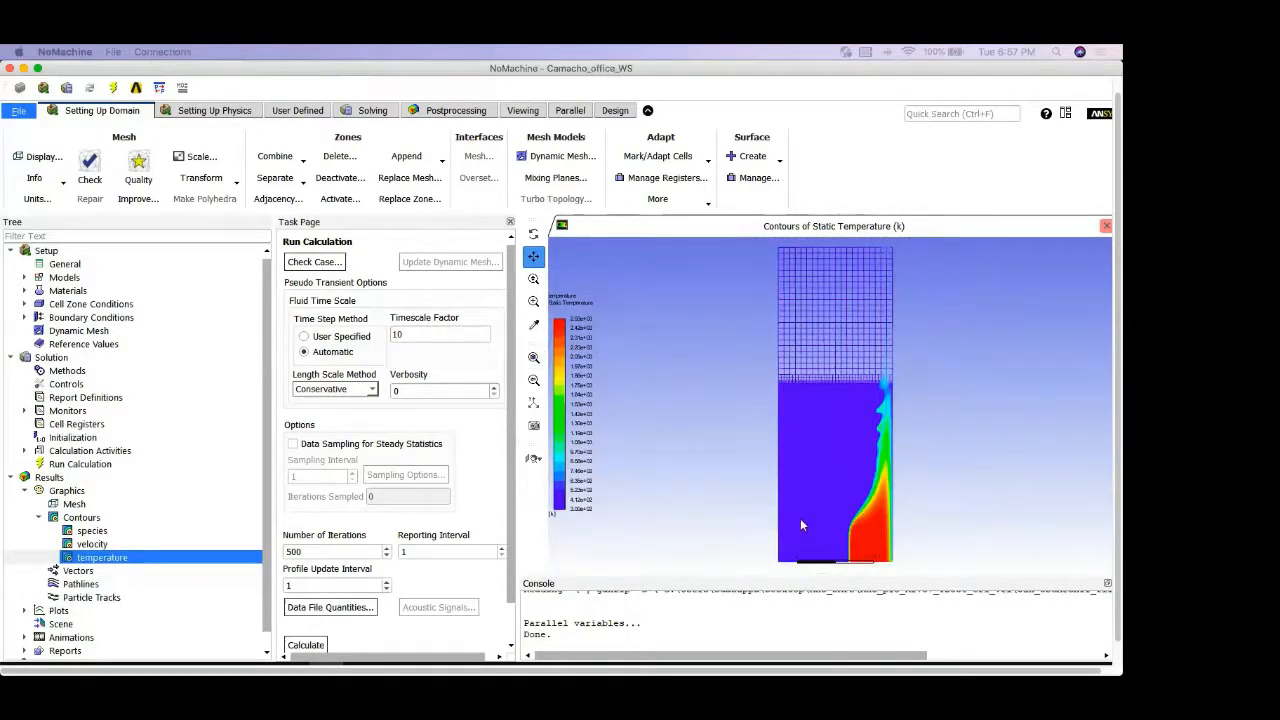
pyautogui.moveTo(801, 520); pyautogui.dragTo(800, 492)
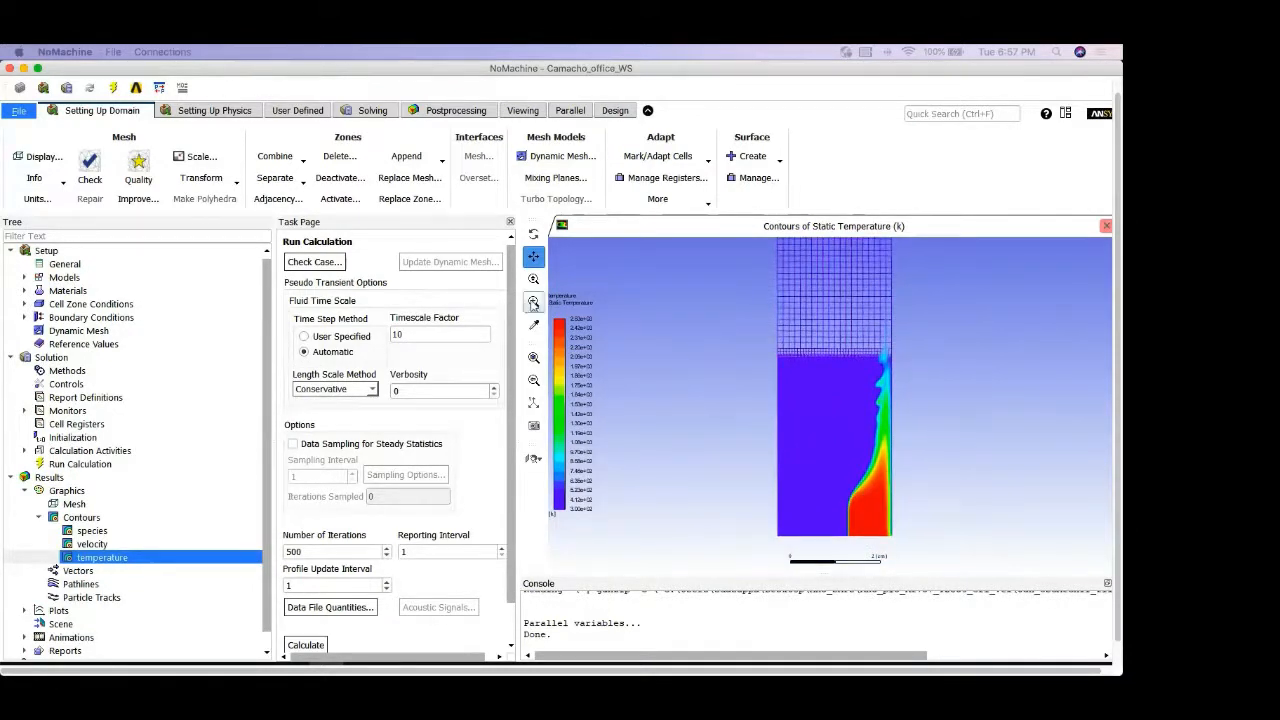
pyautogui.click(533, 302)
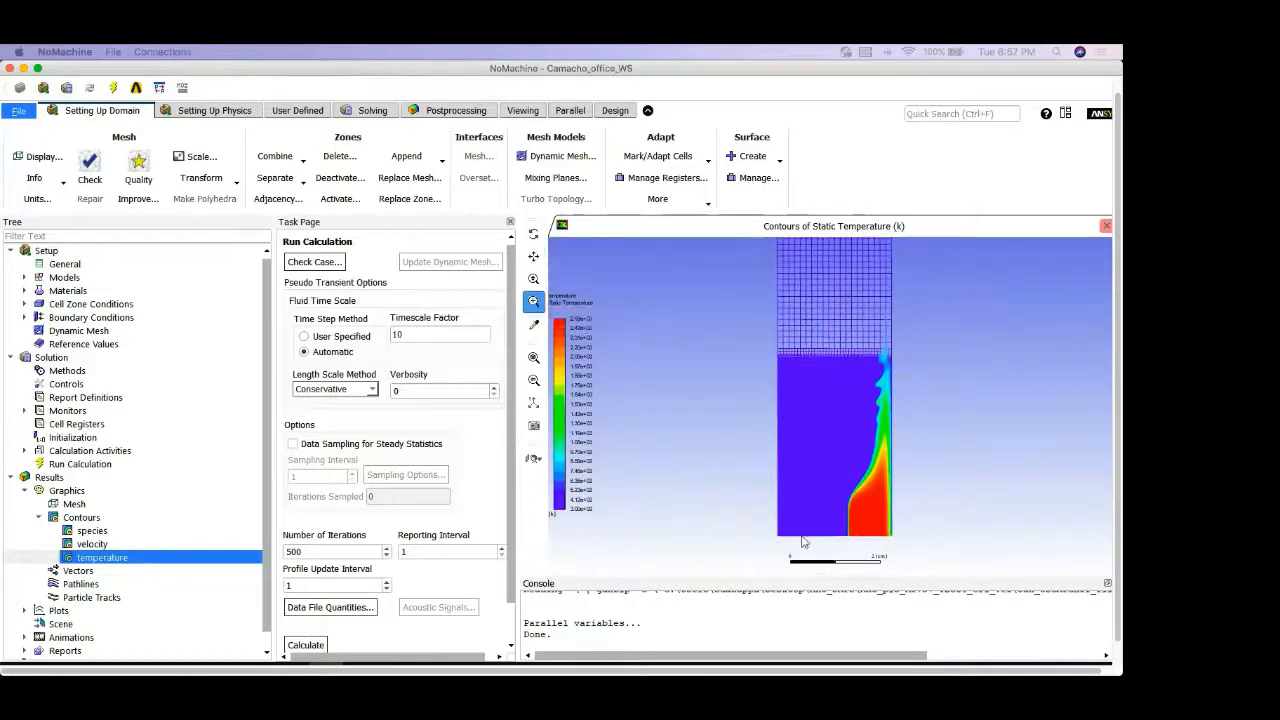
pyautogui.moveTo(826, 500); pyautogui.dragTo(947, 558)
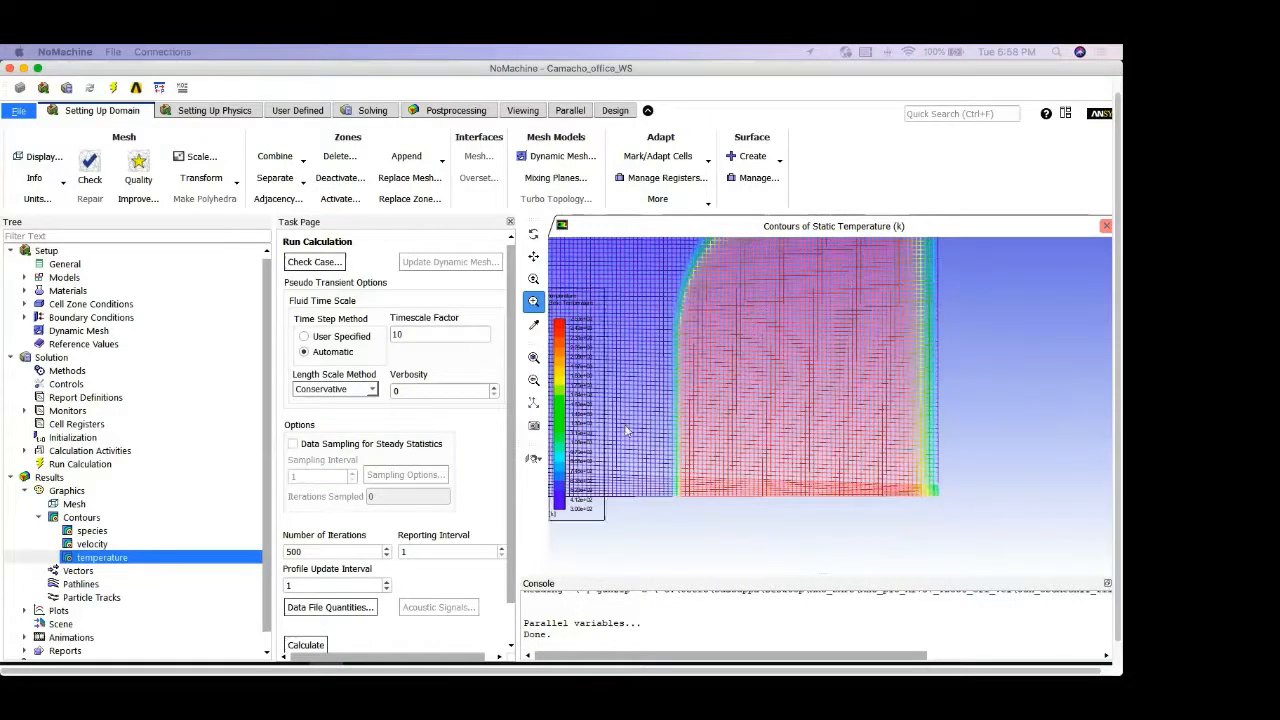
pyautogui.click(537, 360)
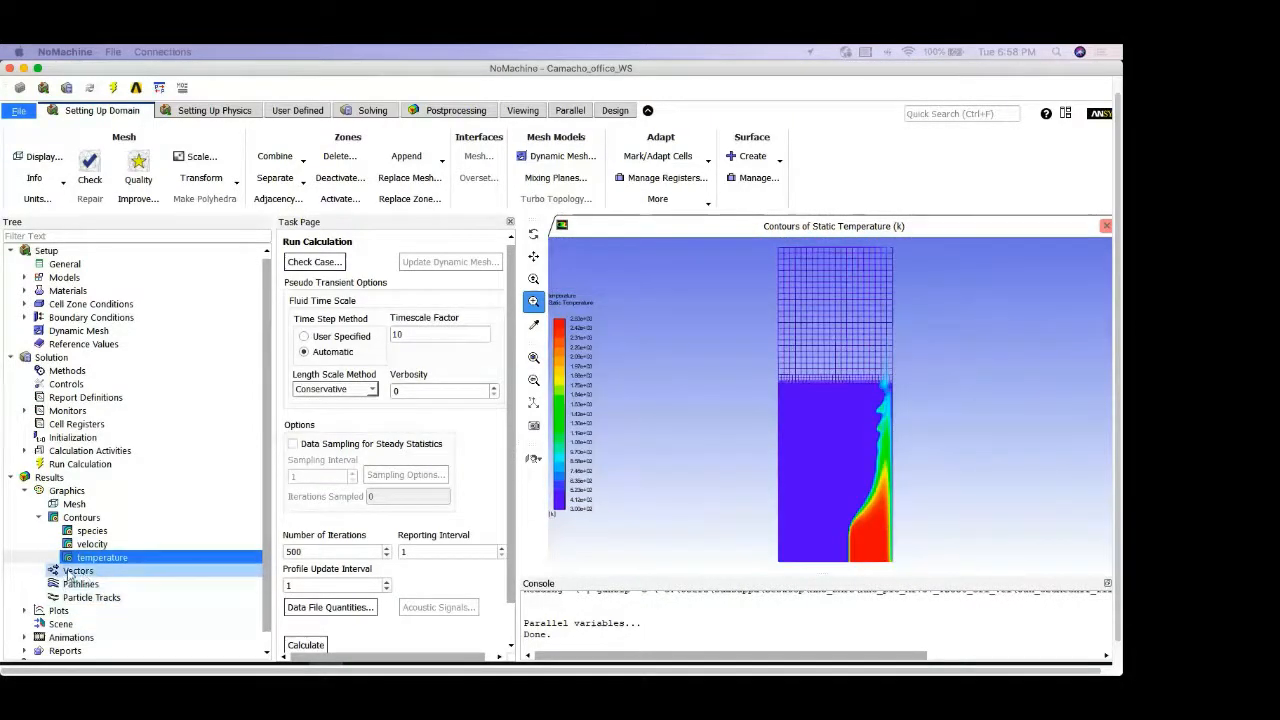
# Step: Create and display a velocity vector plot coloured by Velocity Magnitude, keeping the default 3d arrow style, scale 1 and selected surfaces
pyautogui.click(75, 571)
pyautogui.doubleClick(60, 571)
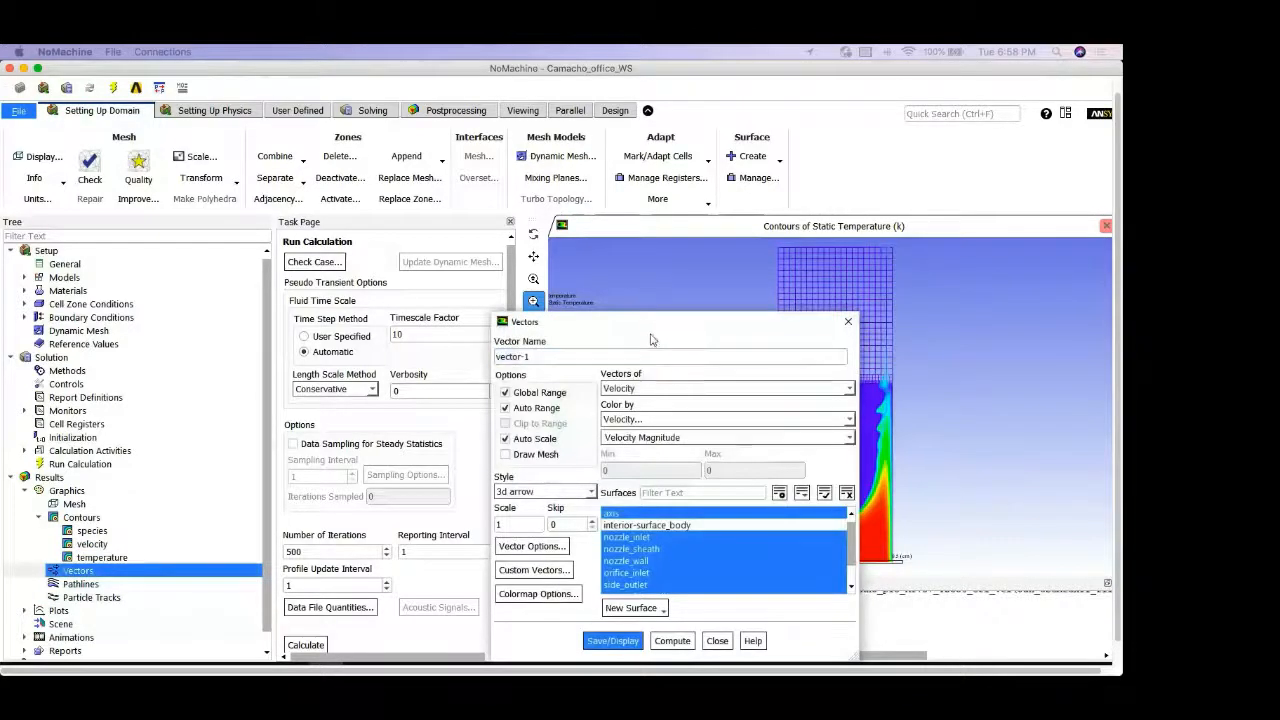
pyautogui.moveTo(646, 335); pyautogui.dragTo(639, 247)
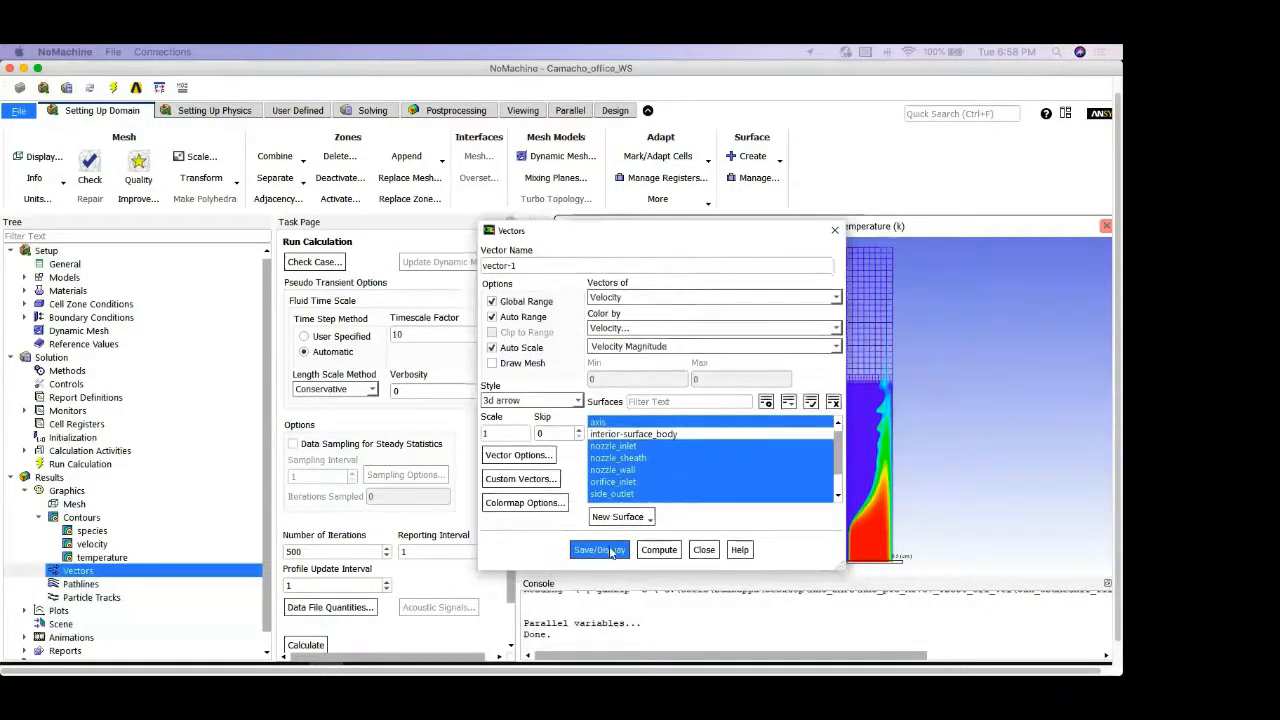
pyautogui.click(612, 551)
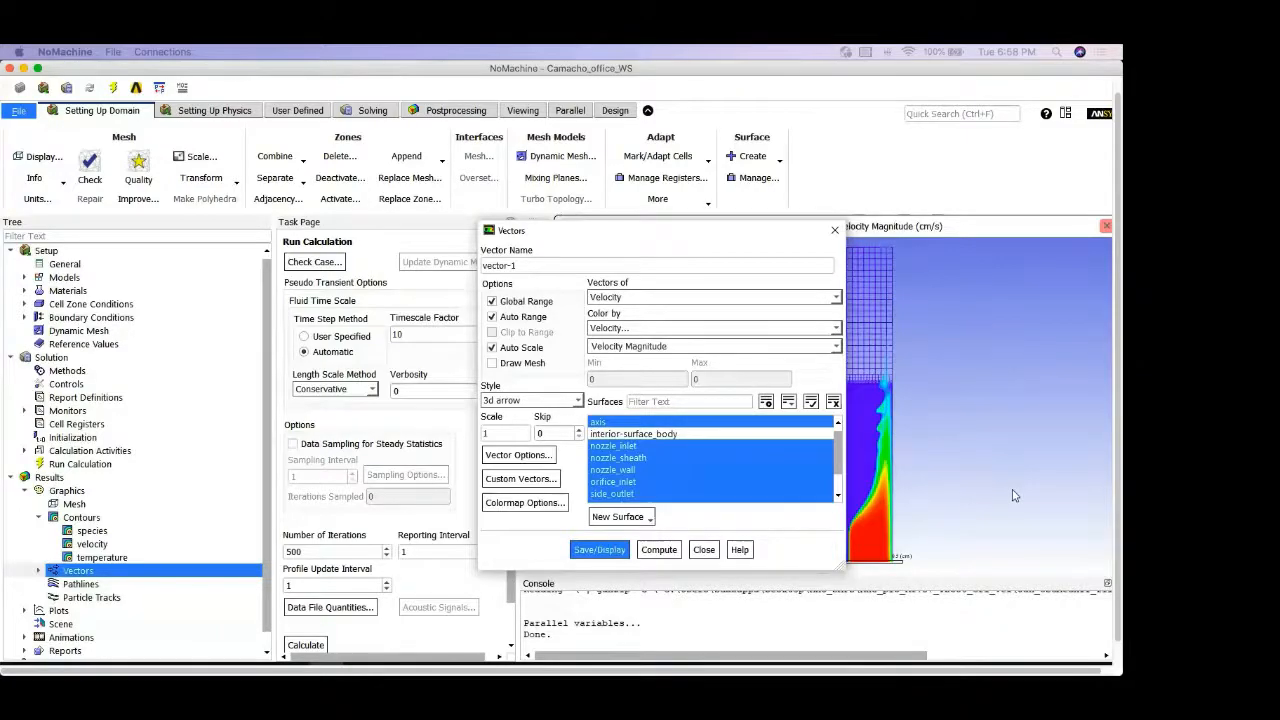